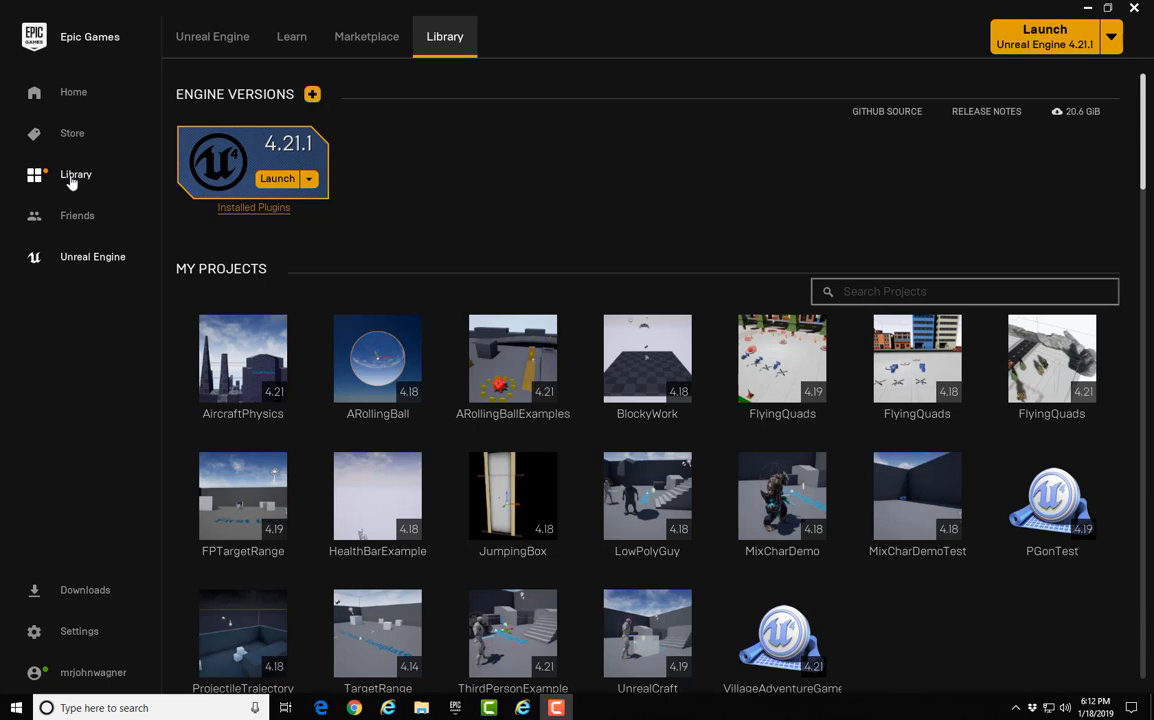
# - Browse the Unreal Engine news page's featured content and the Learn page
pyautogui.click(240, 42)
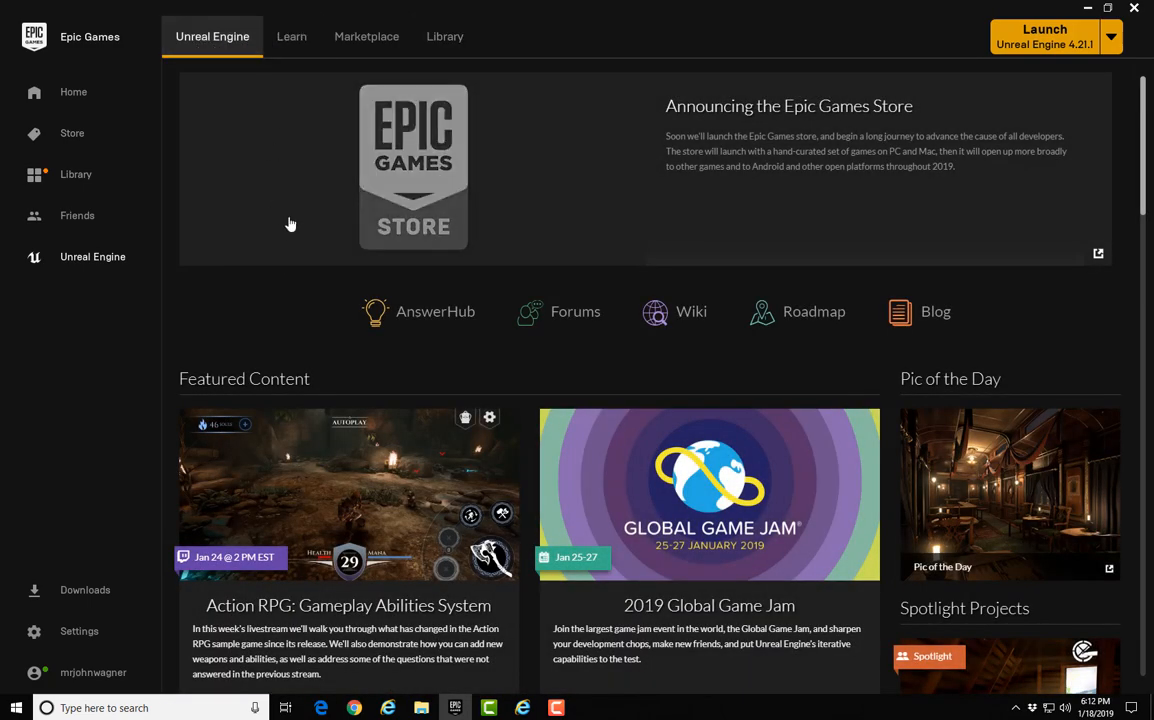
pyautogui.scroll(-1, 290, 225)
pyautogui.scroll(1, 290, 225)
pyautogui.scroll(-3, 288, 183)
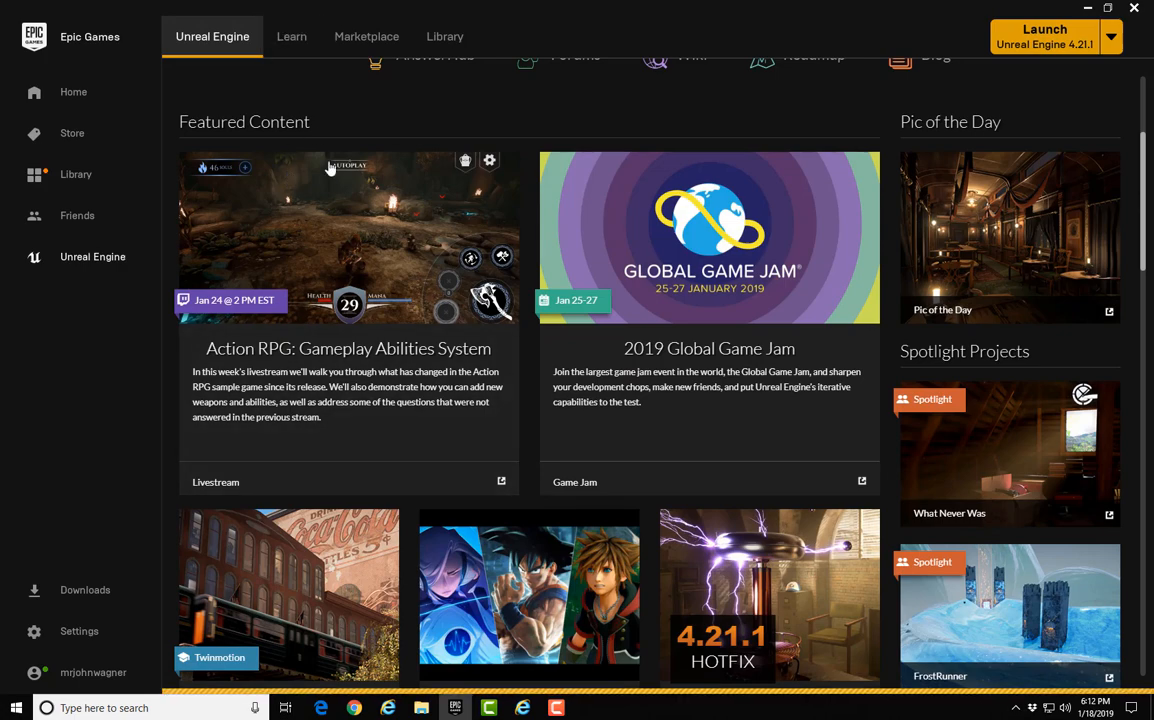
pyautogui.click(291, 36)
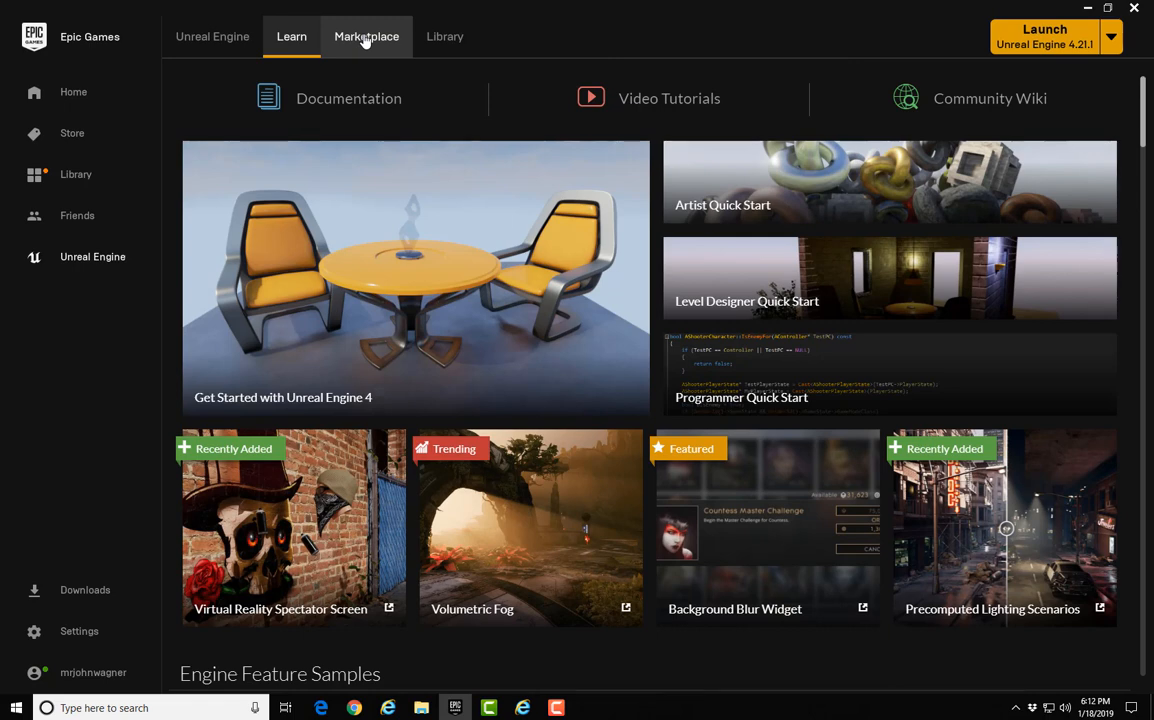
# - Review the library's installed engine version, existing projects and vault assets
pyautogui.click(445, 36)
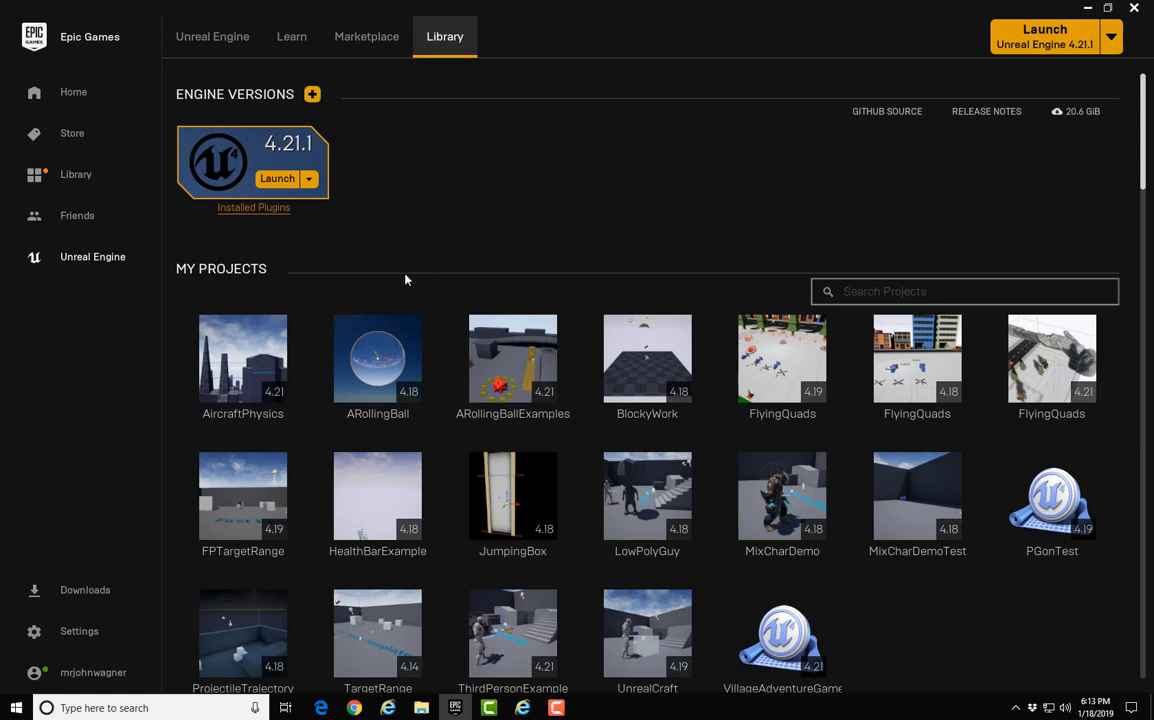
pyautogui.scroll(-3, 400, 300)
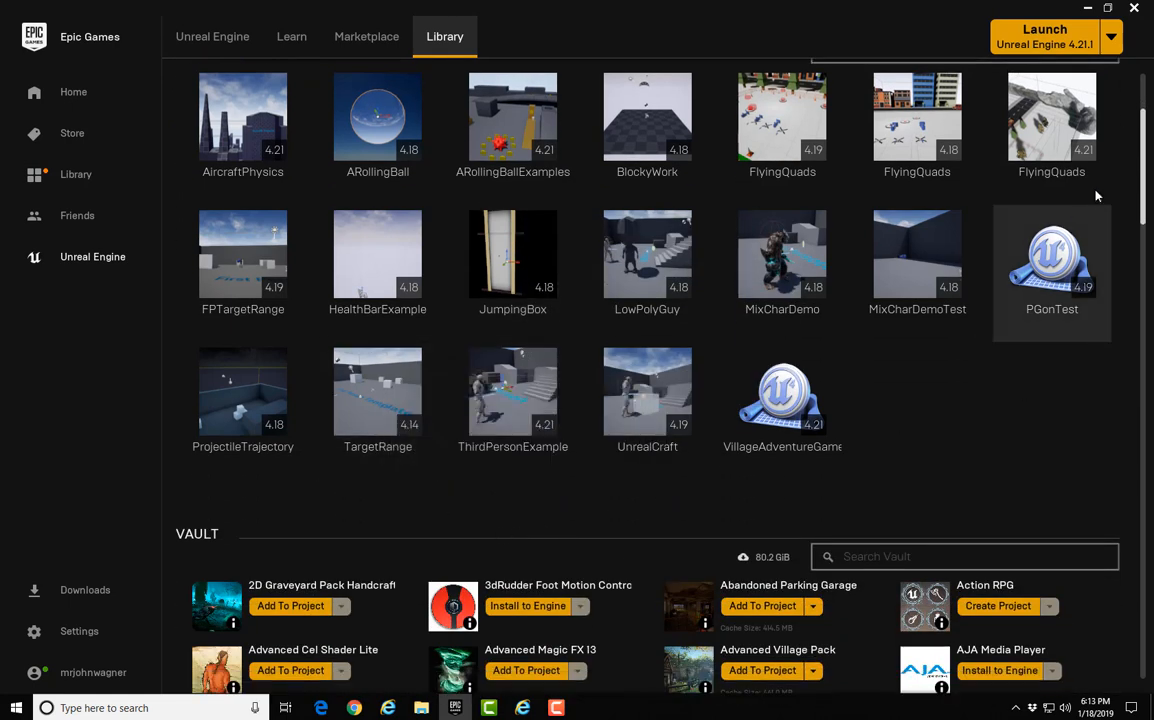
pyautogui.scroll(-3, 1140, 217)
pyautogui.moveTo(1142, 217); pyautogui.dragTo(1142, 247)
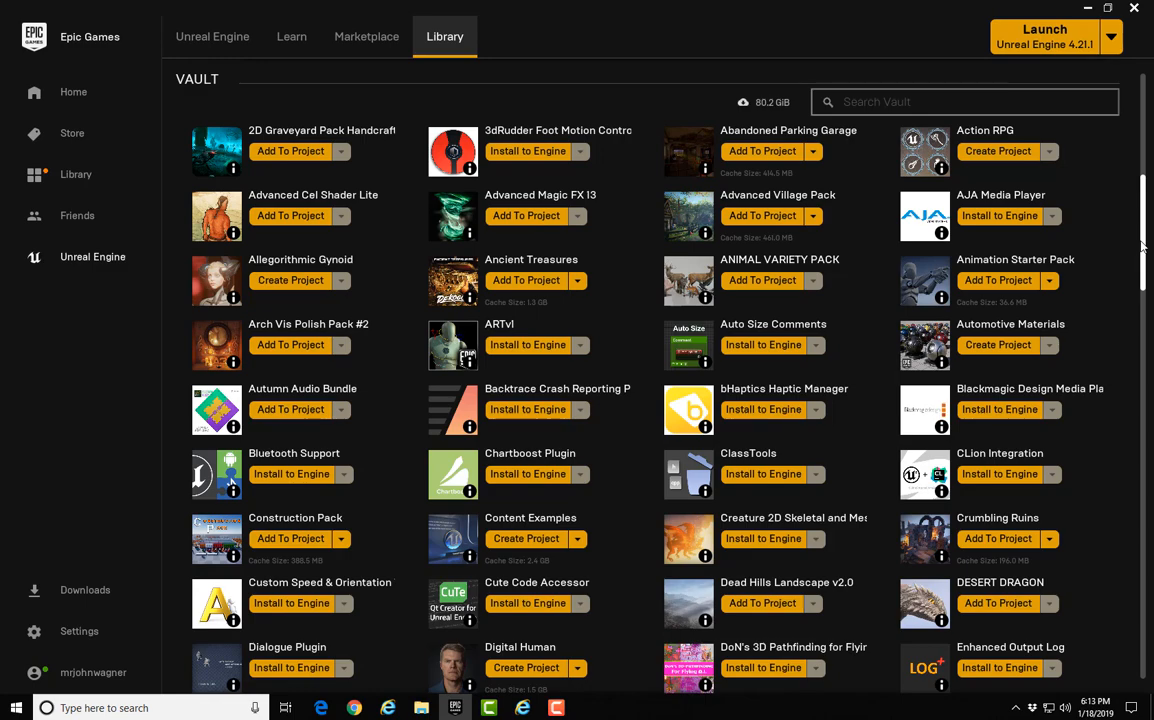
pyautogui.scroll(2, 1142, 247)
pyautogui.scroll(6, 1142, 247)
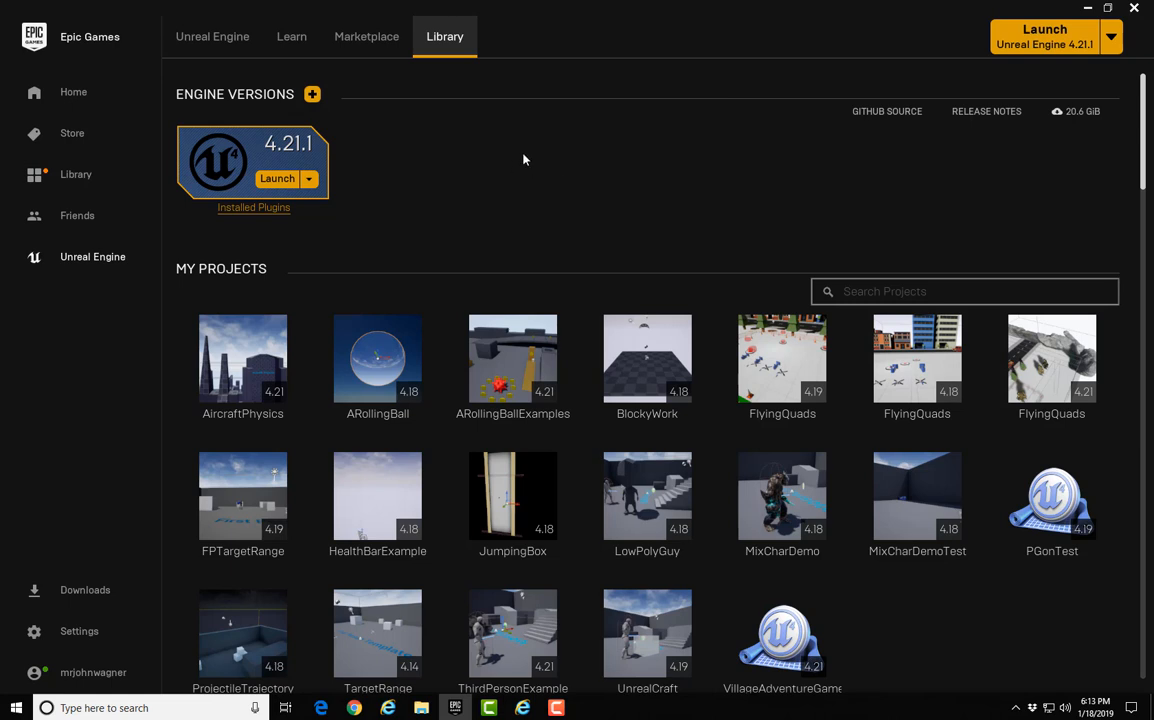
# - Launch Unreal Engine 4.21.1 and start setting up a new Blueprint project
pyautogui.click(277, 179)
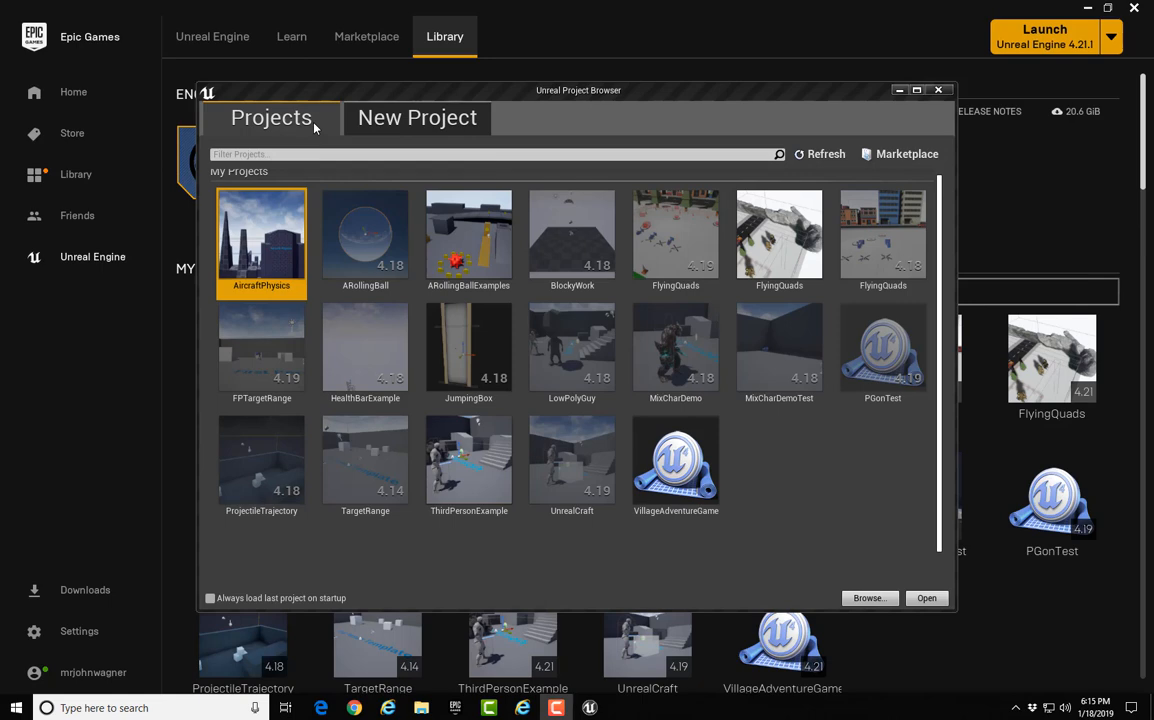
pyautogui.click(420, 118)
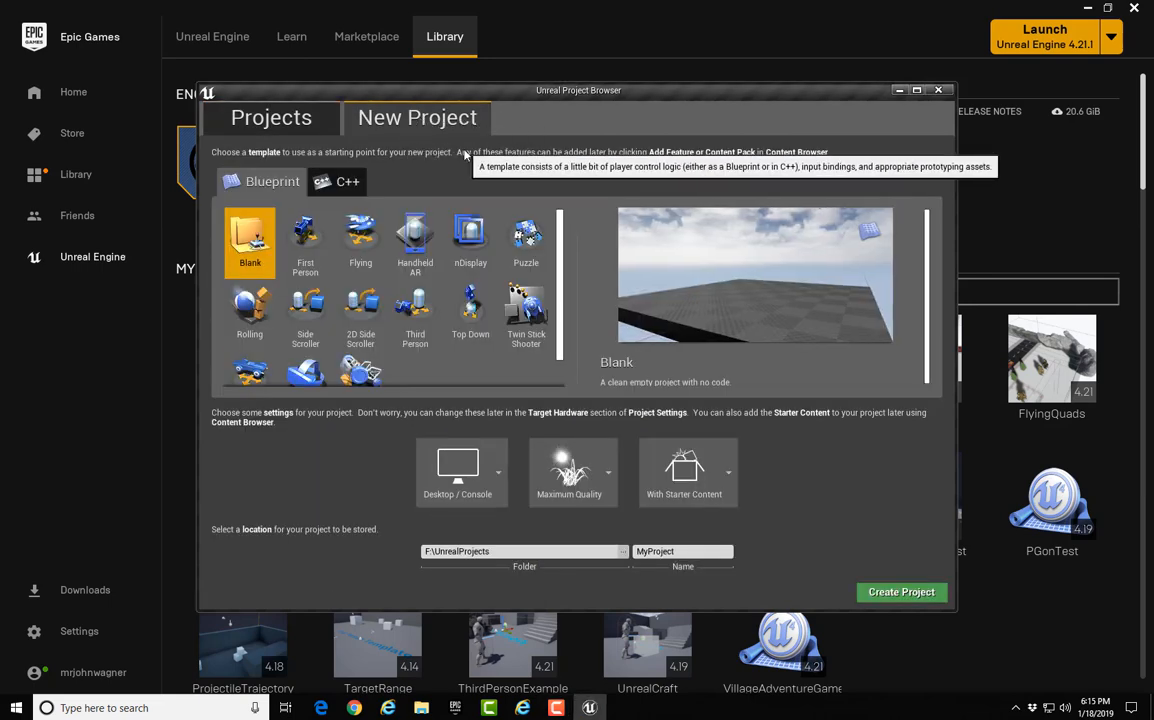
pyautogui.click(330, 181)
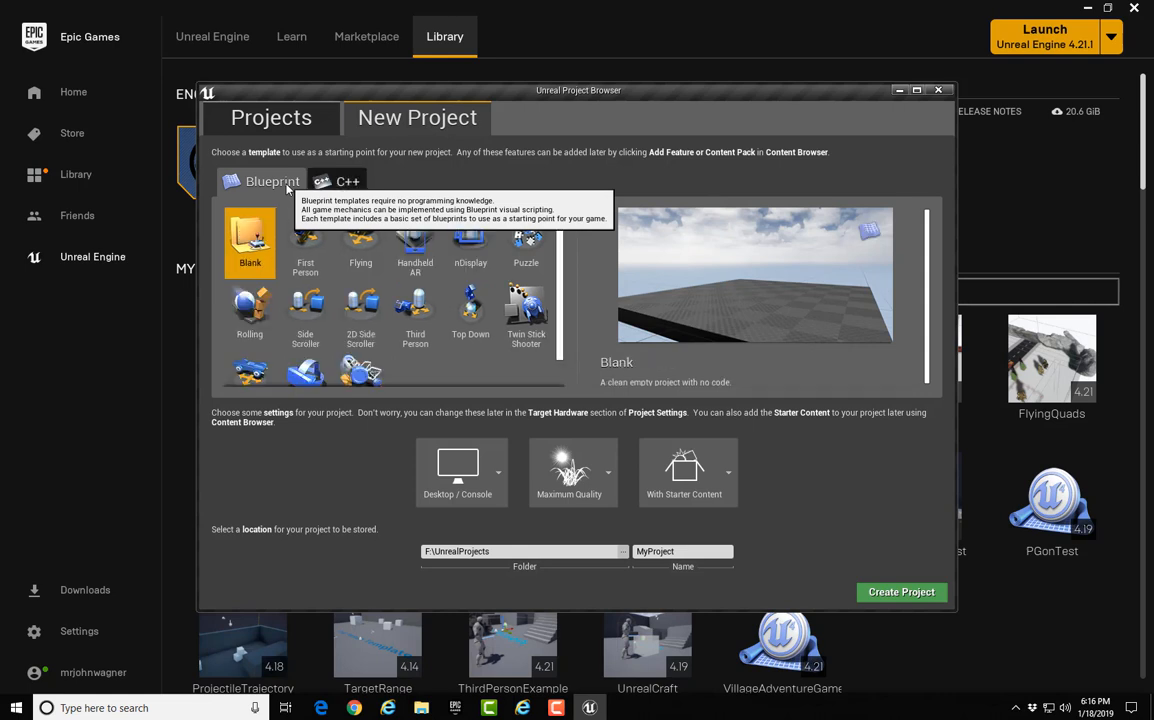
# - Examine the First Person template's preview image, description and asset type references
pyautogui.click(316, 235)
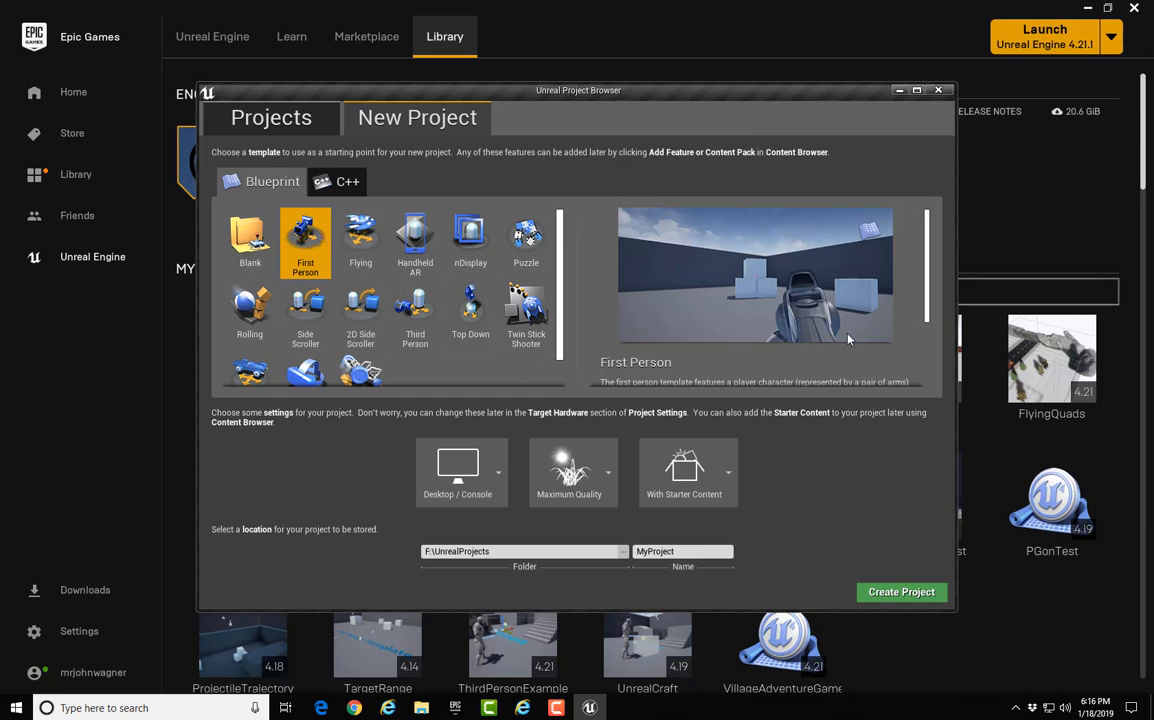
pyautogui.scroll(-3, 931, 296)
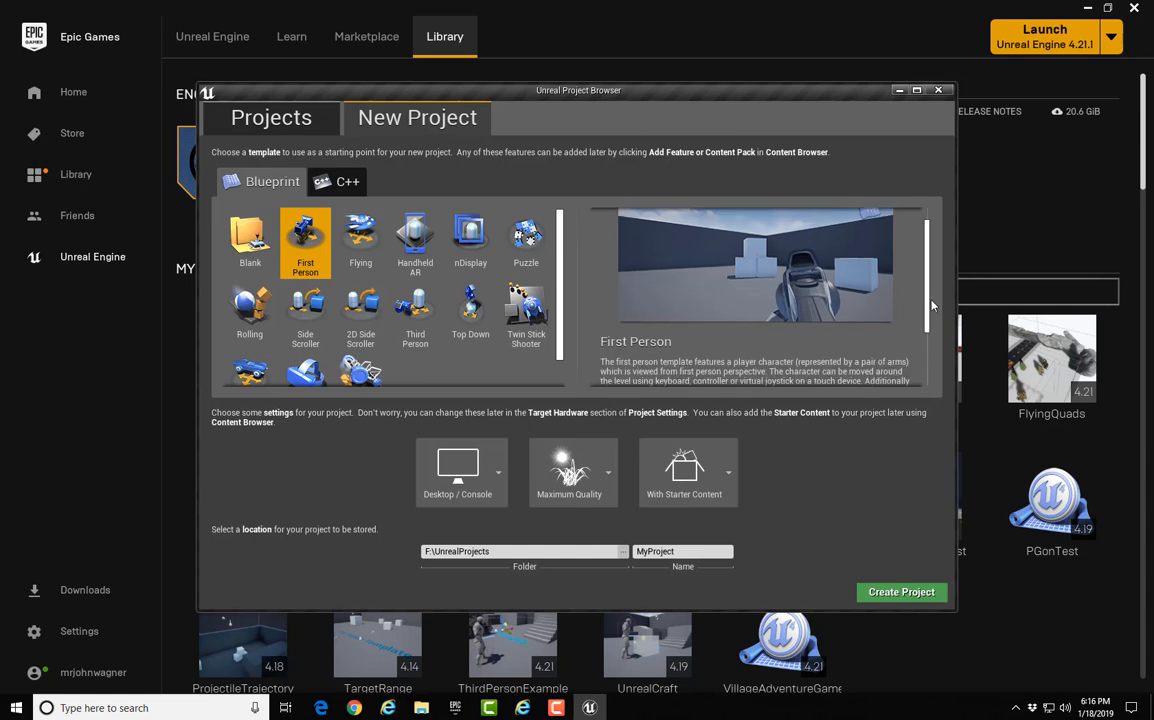
pyautogui.scroll(3, 928, 293)
pyautogui.scroll(-2, 930, 300)
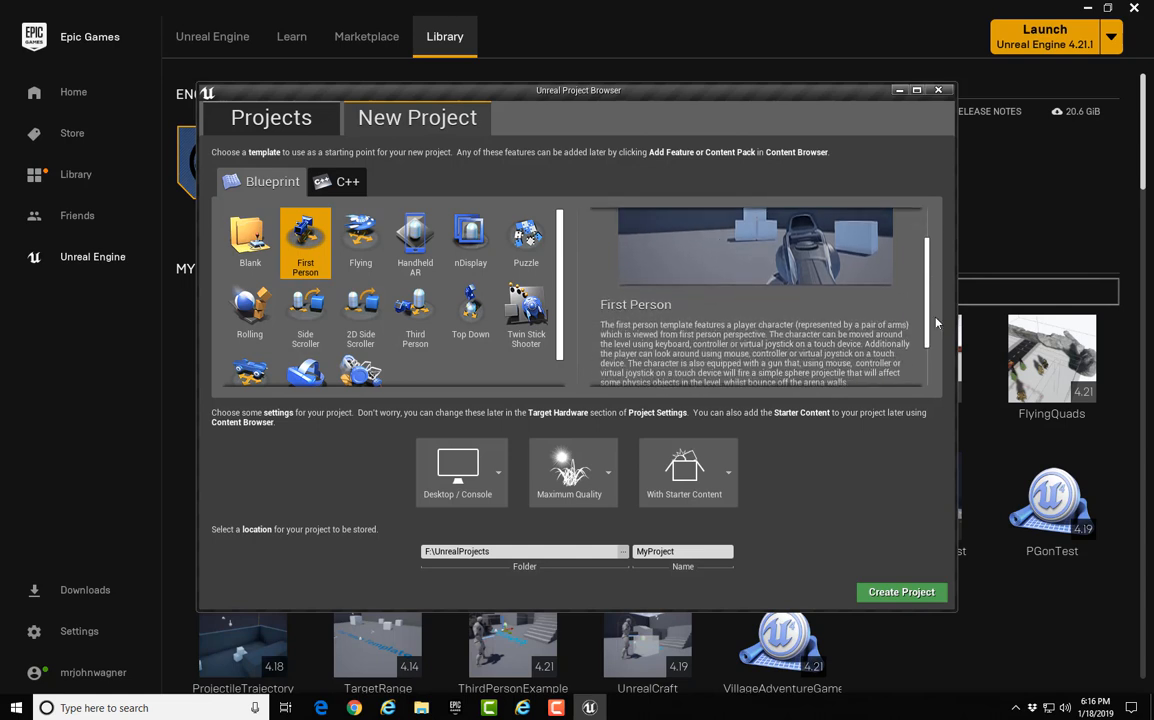
pyautogui.scroll(-2, 937, 322)
pyautogui.scroll(3, 938, 315)
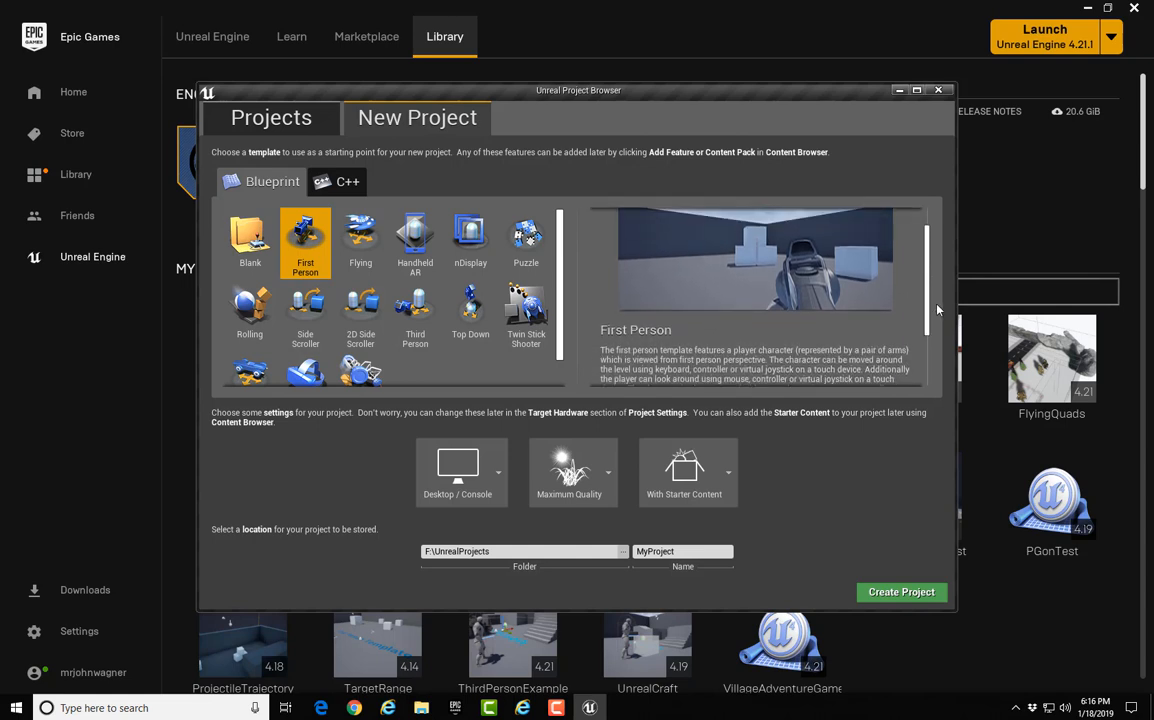
pyautogui.scroll(-3, 937, 314)
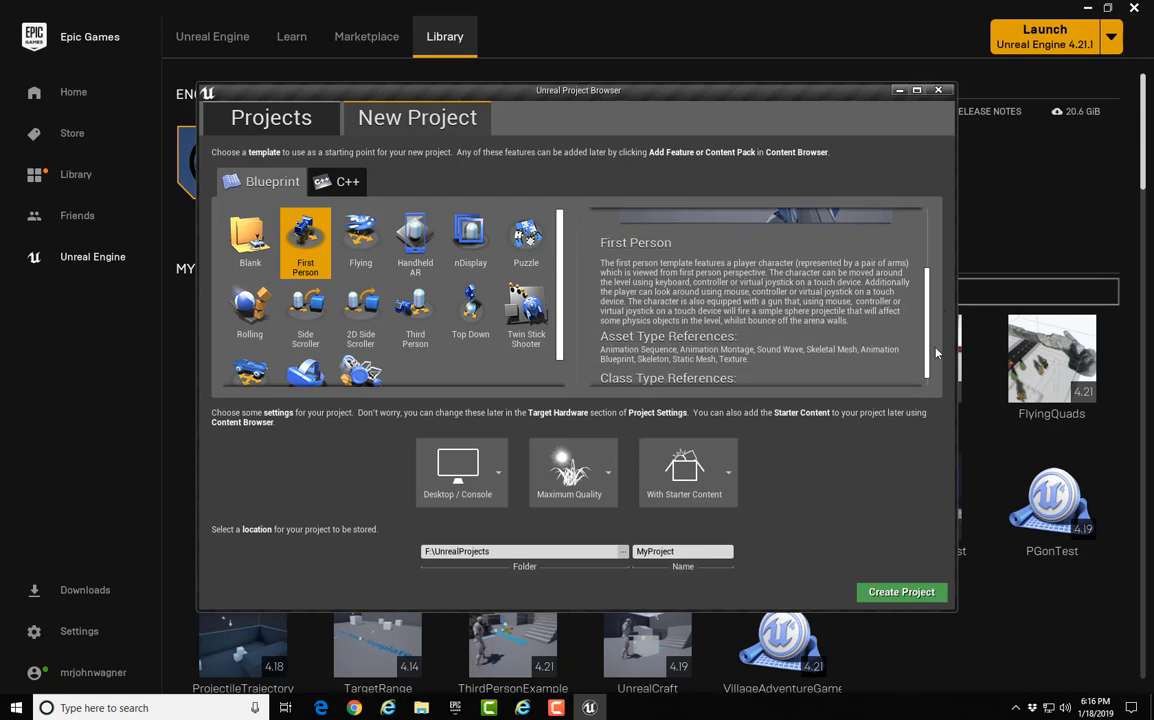
pyautogui.scroll(3, 934, 306)
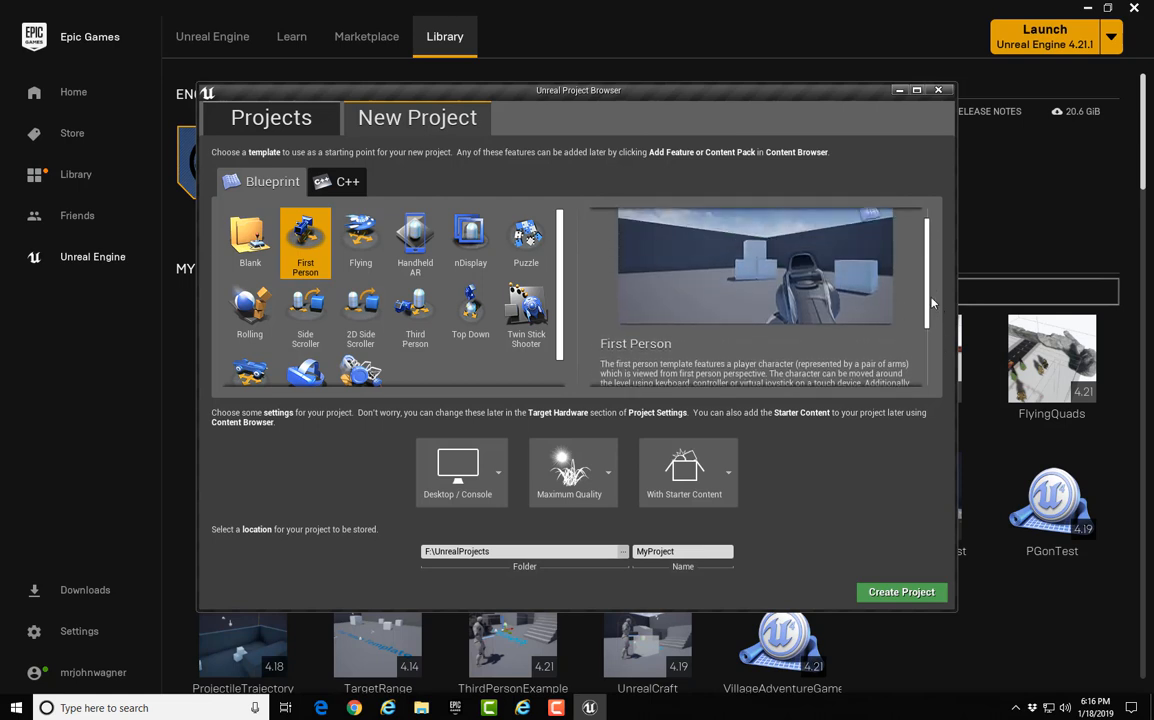
pyautogui.scroll(-2, 931, 302)
pyautogui.scroll(2, 931, 302)
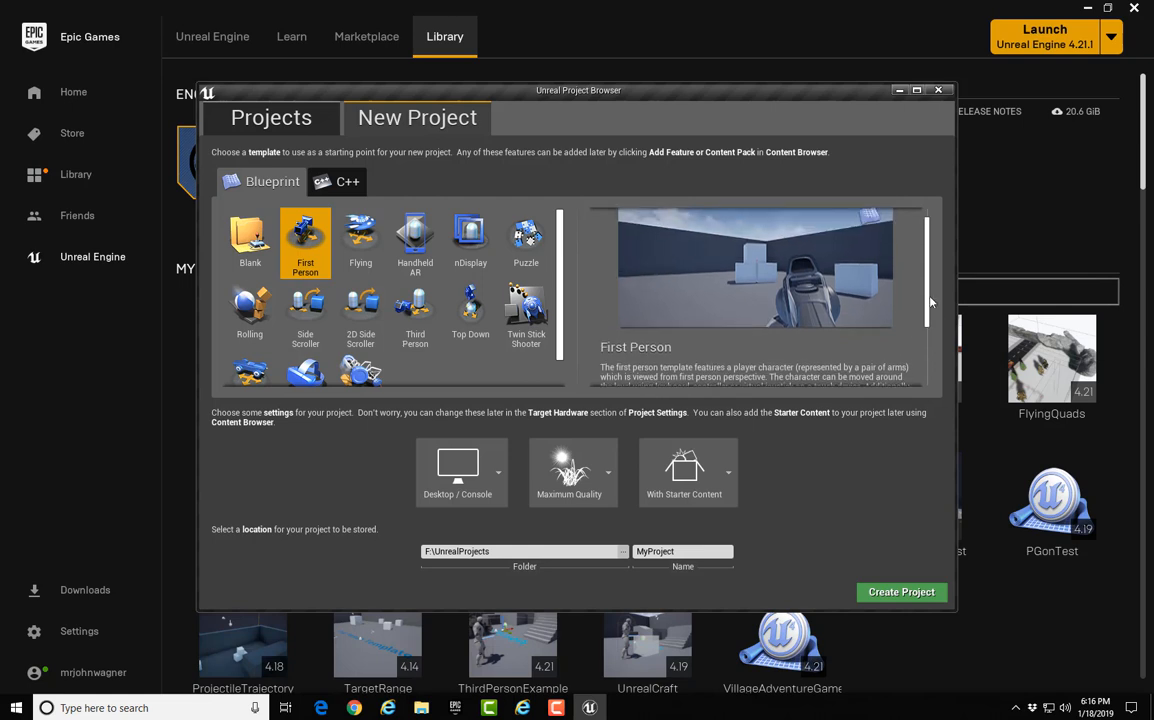
pyautogui.scroll(-1, 930, 302)
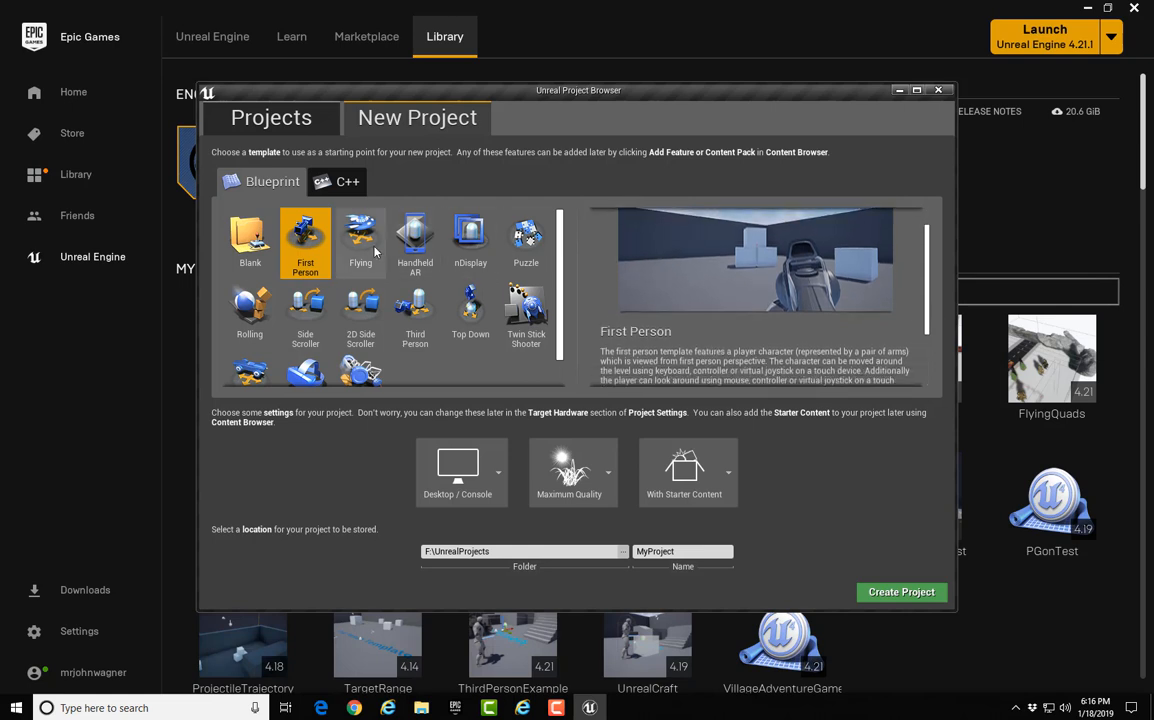
# - Compare the previews of the Rolling, Third Person and First Person templates
pyautogui.click(255, 309)
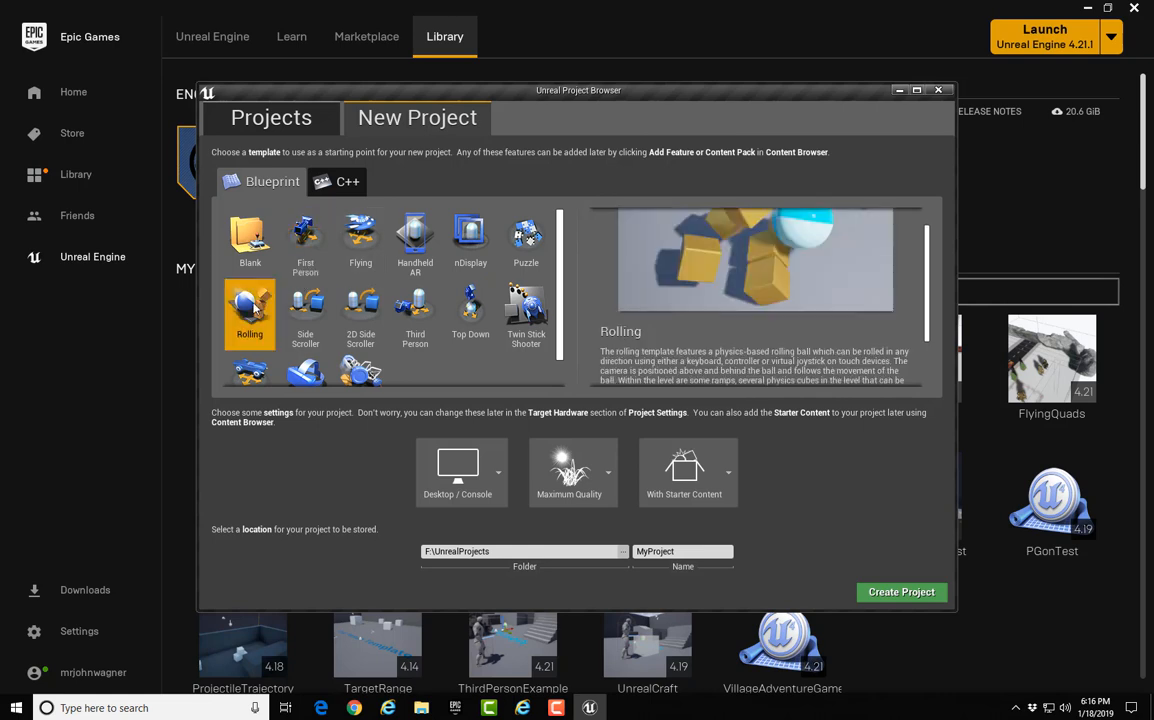
pyautogui.scroll(1, 906, 296)
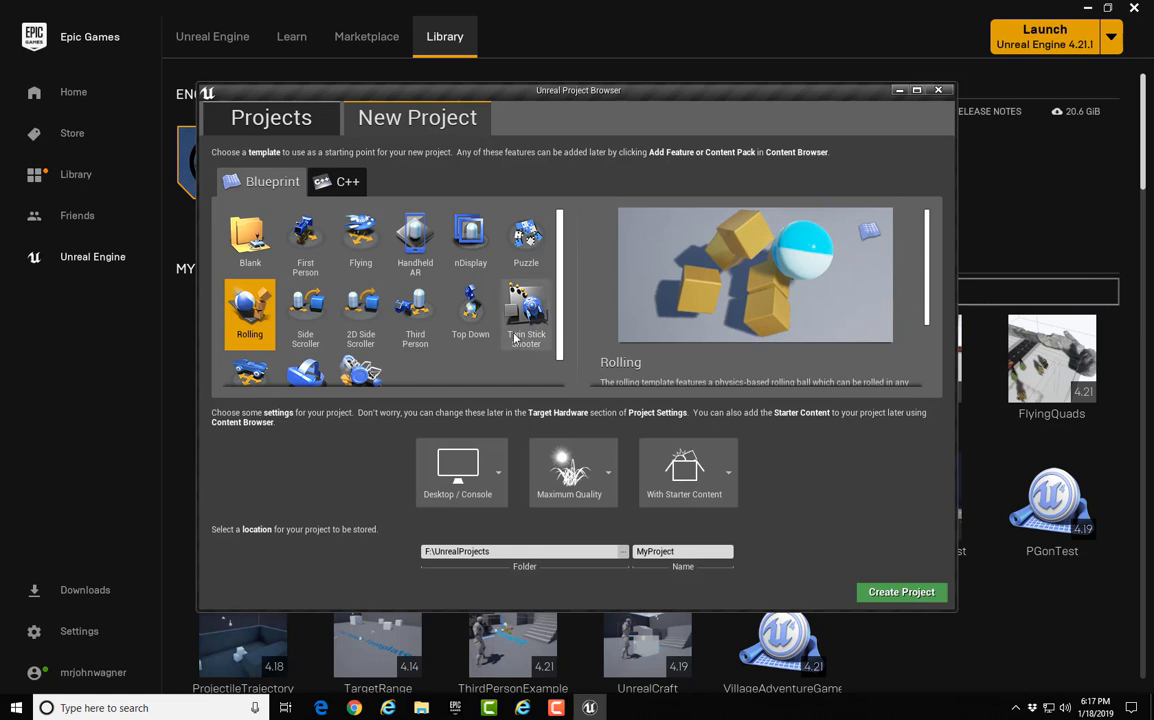
pyautogui.click(420, 320)
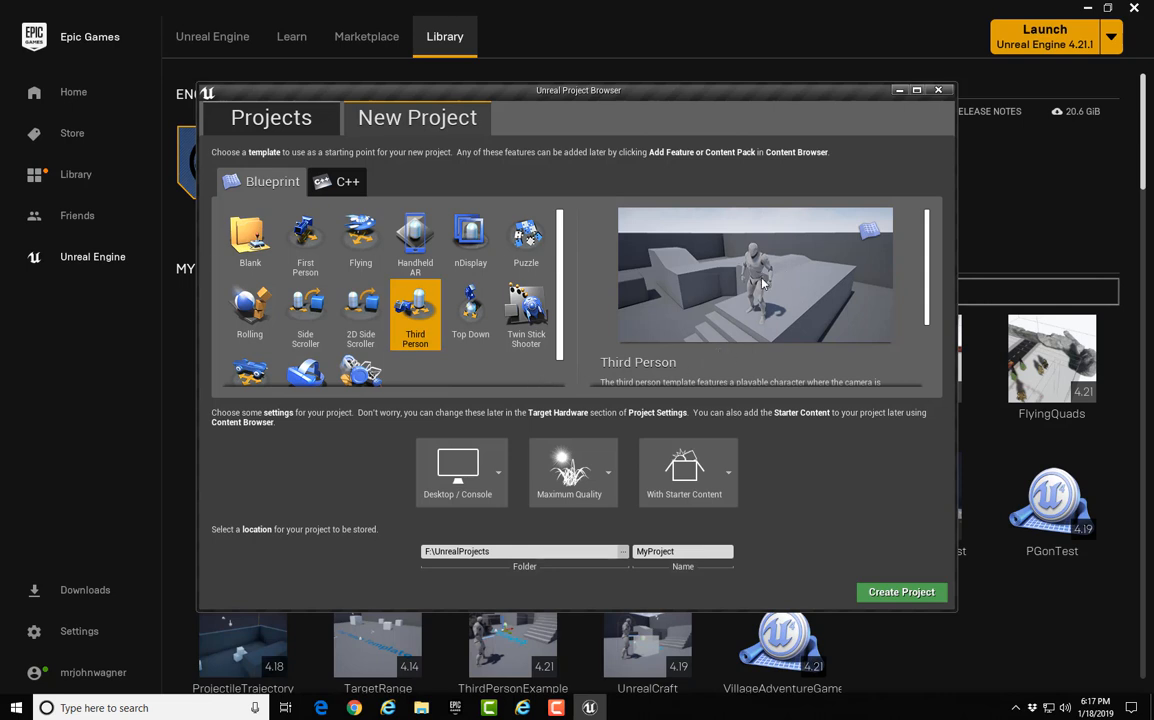
pyautogui.click(319, 240)
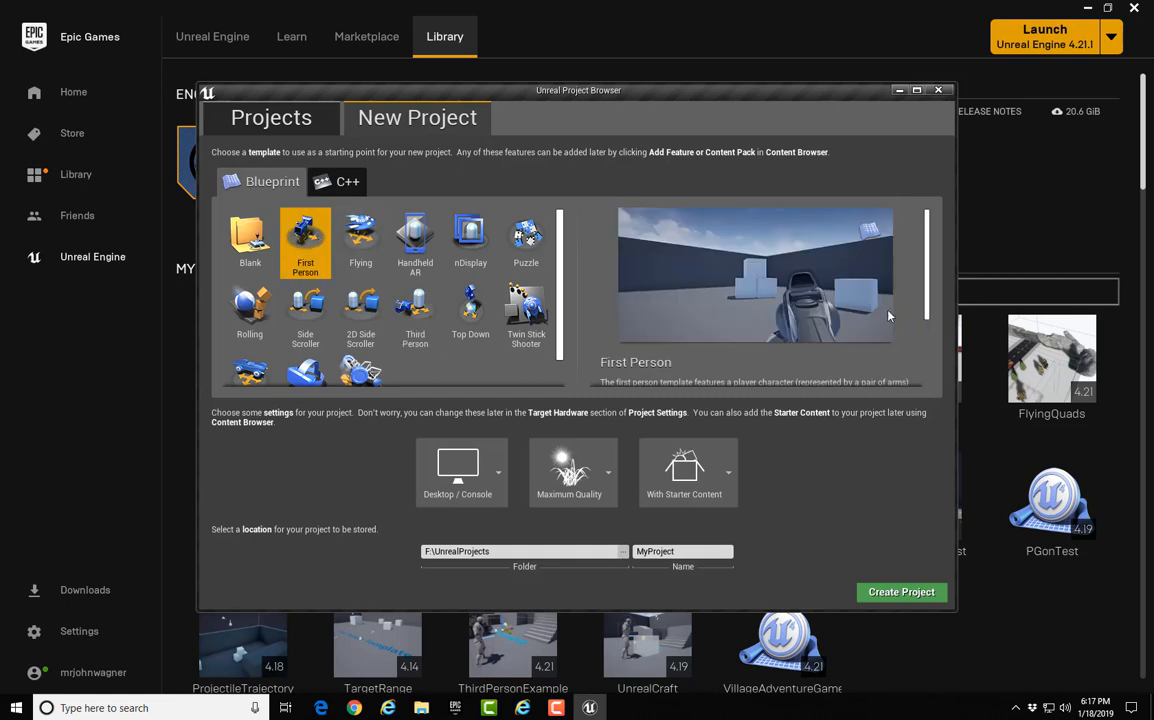
# - Choose the Third Person Blueprint template and include starter content
pyautogui.click(430, 318)
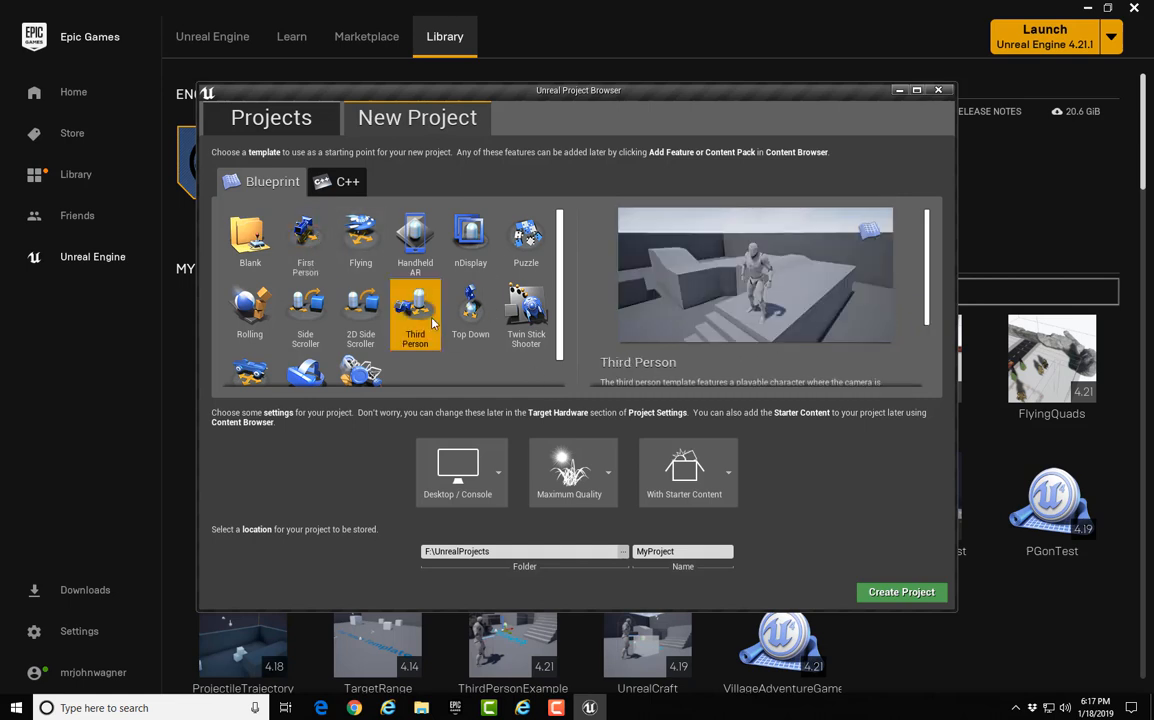
pyautogui.scroll(-1, 464, 343)
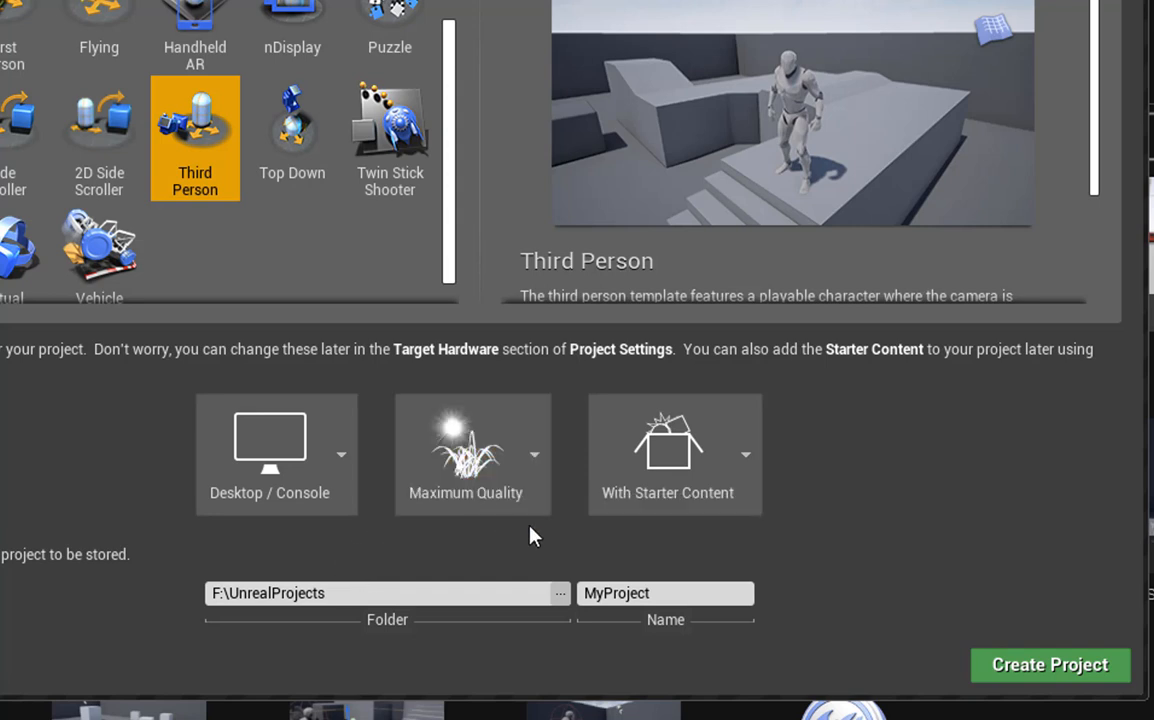
pyautogui.click(750, 460)
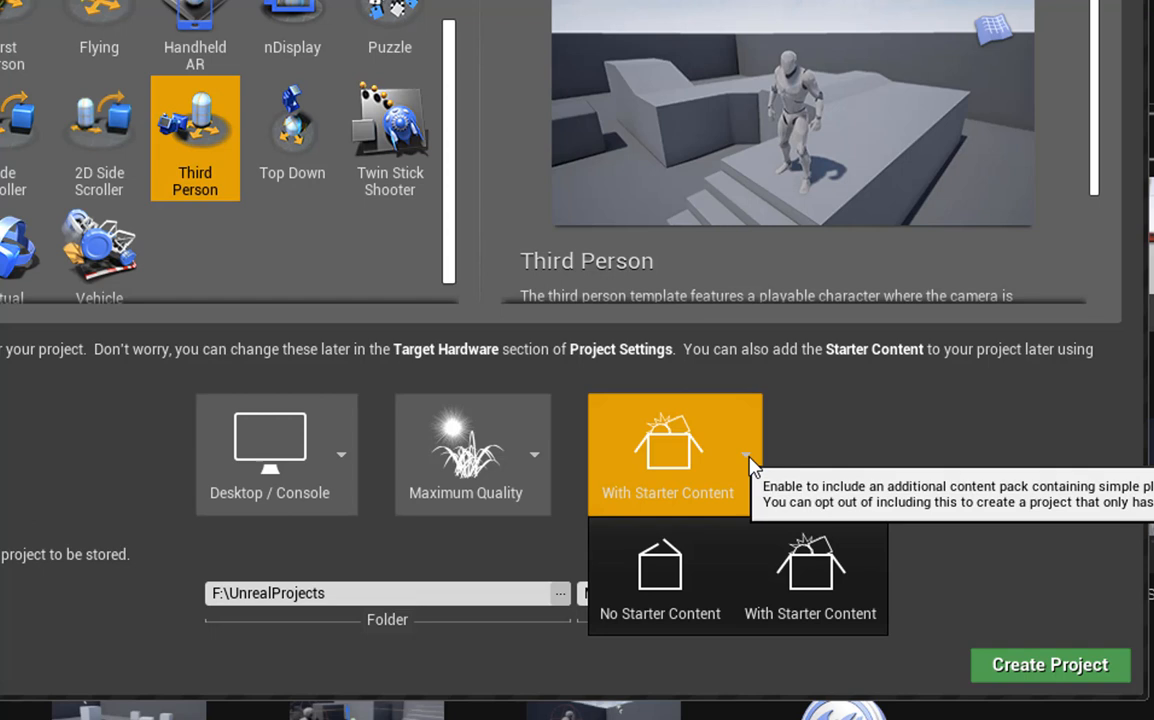
pyautogui.click(812, 548)
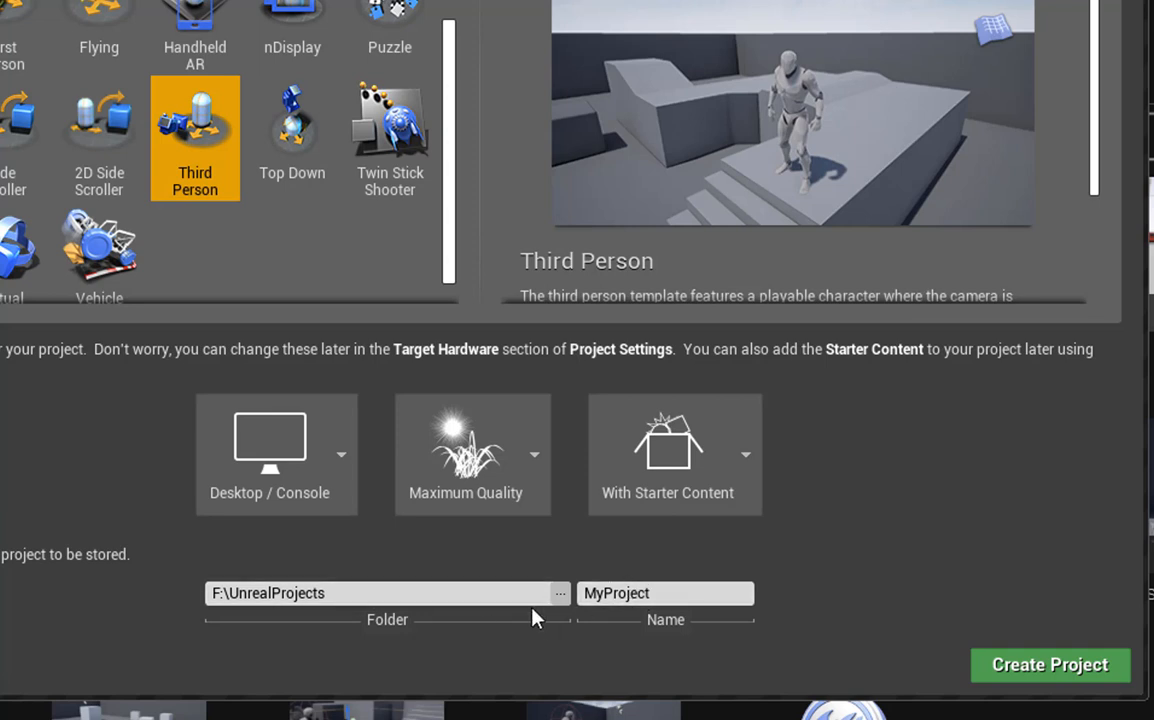
# - Name the project MyThirdPersonProject and create it in F:\UnrealProjects
pyautogui.moveTo(688, 594); pyautogui.dragTo(578, 593)
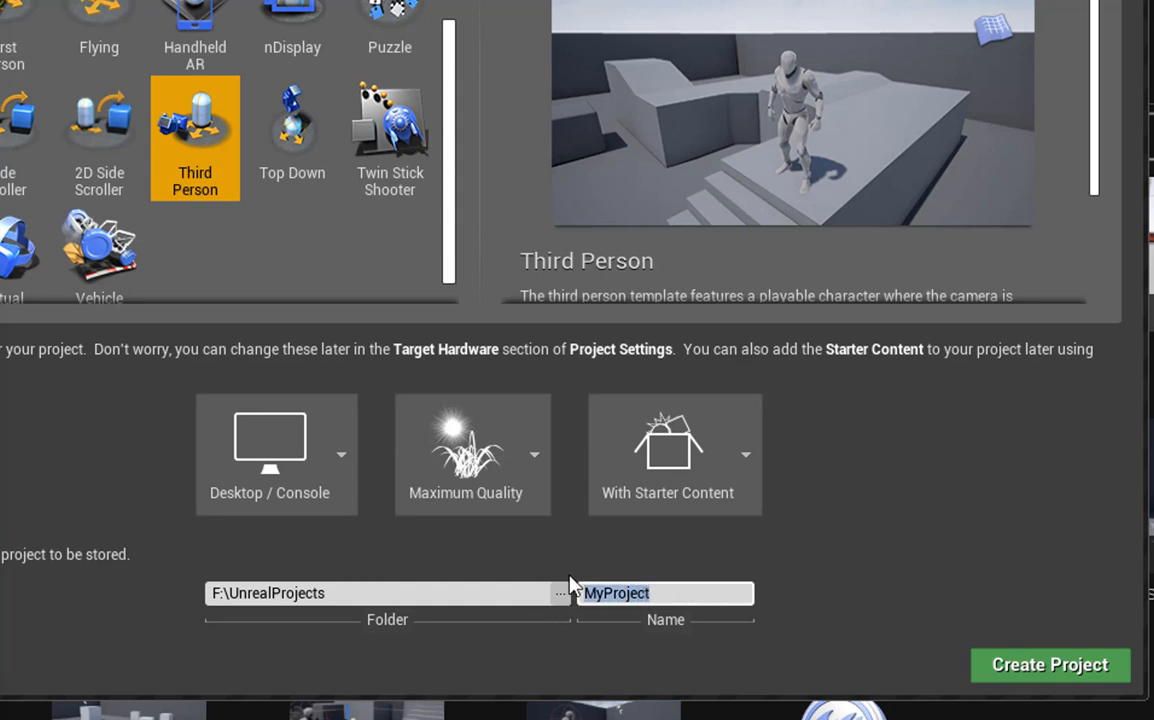
pyautogui.write('MyThirdPerson')
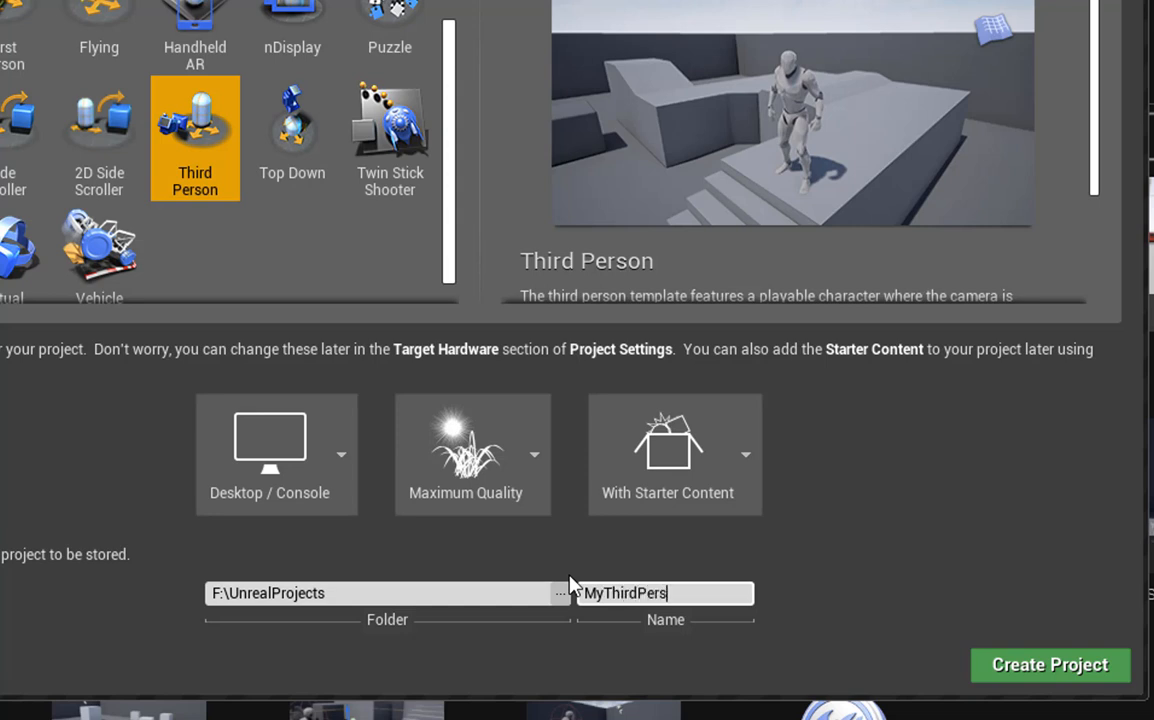
pyautogui.write('Project')
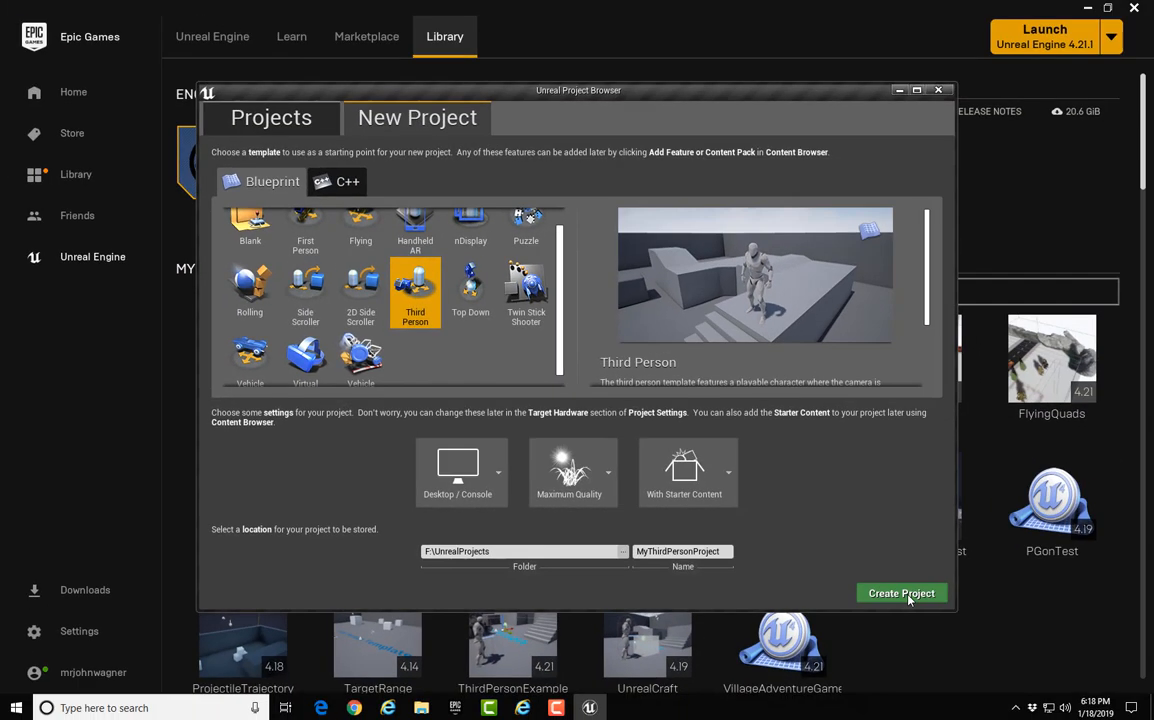
pyautogui.click(956, 617)
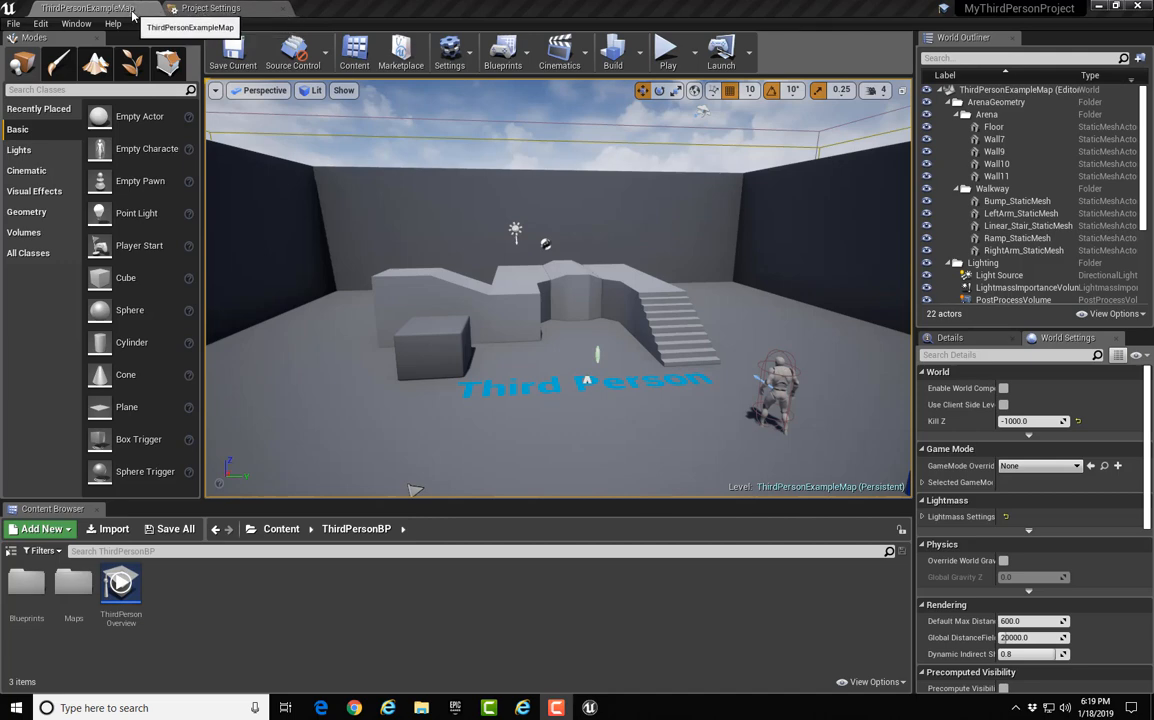
# - View the Project Settings and close them to return to the ThirdPersonExampleMap level
pyautogui.click(226, 10)
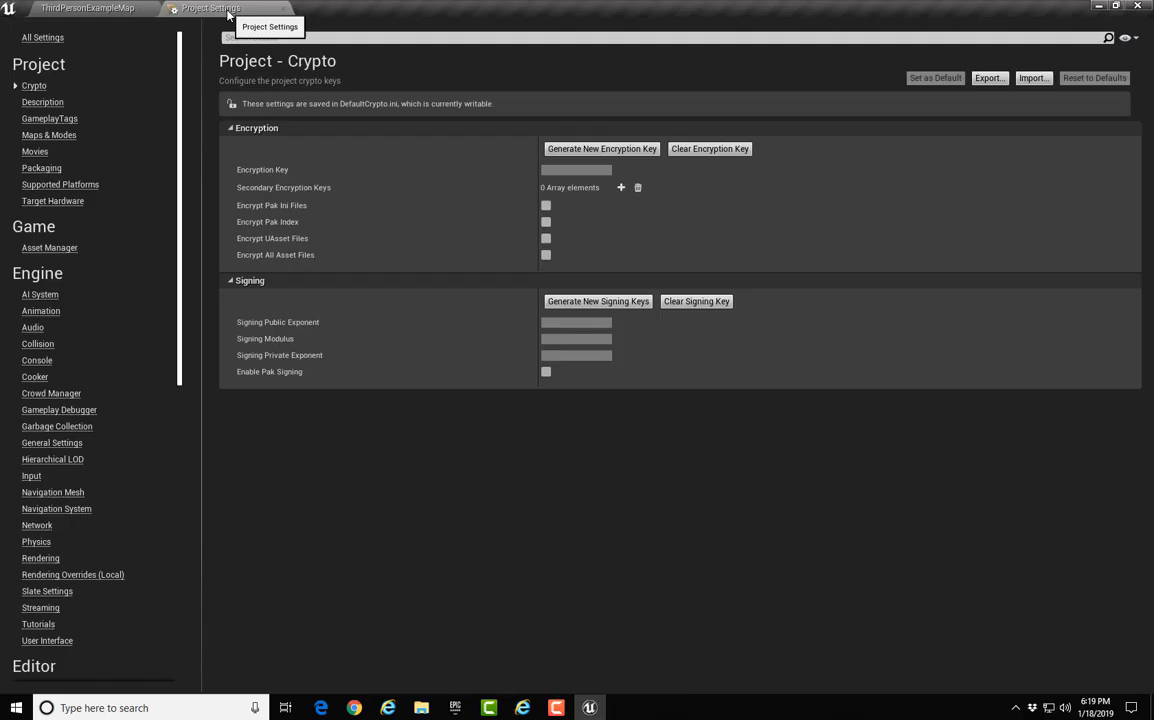
pyautogui.click(281, 10)
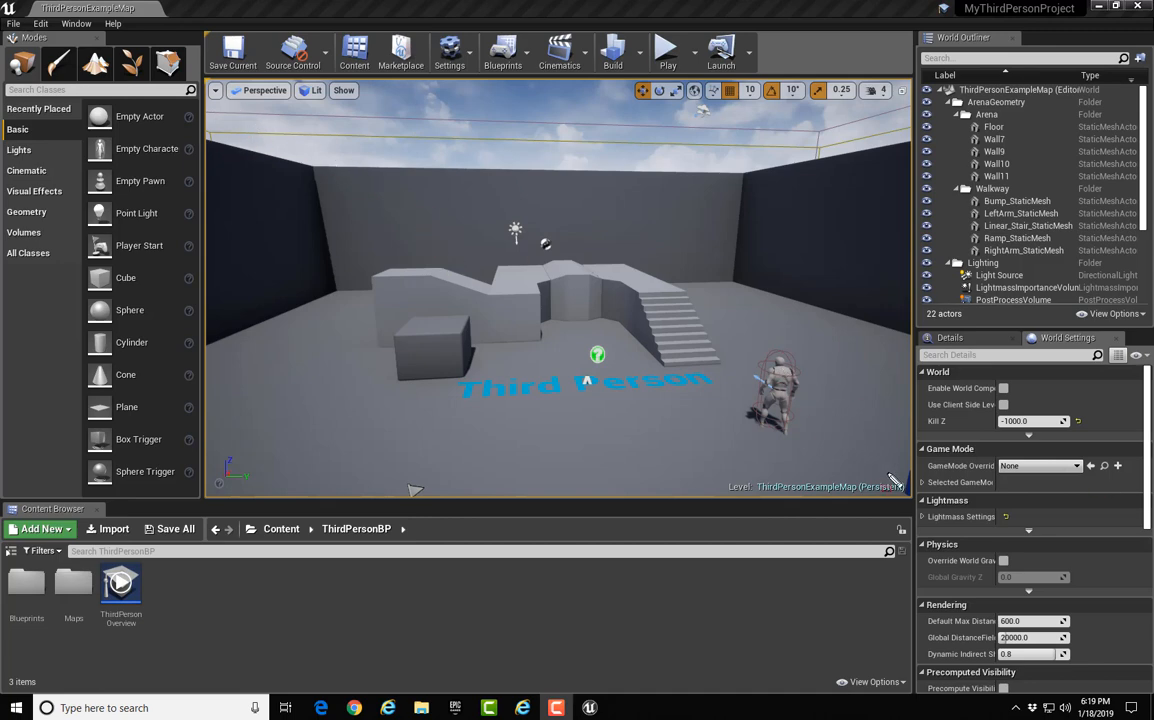
pyautogui.moveTo(783, 397); pyautogui.dragTo(218, 88)
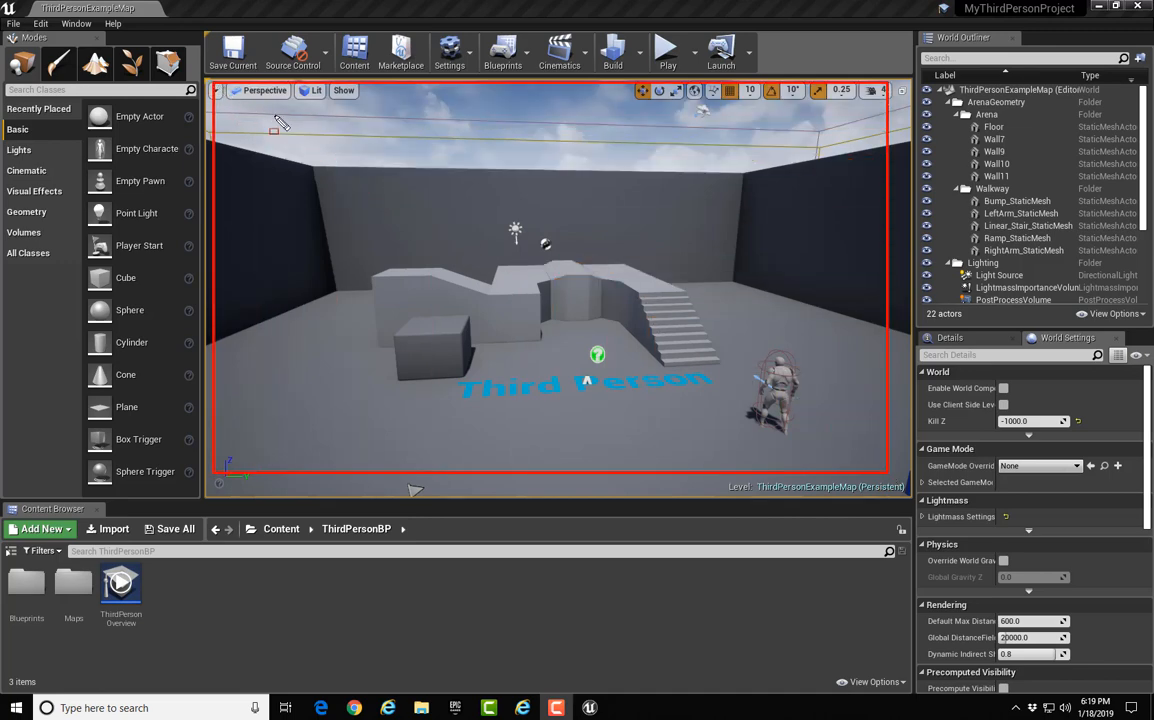
pyautogui.press('Escape')
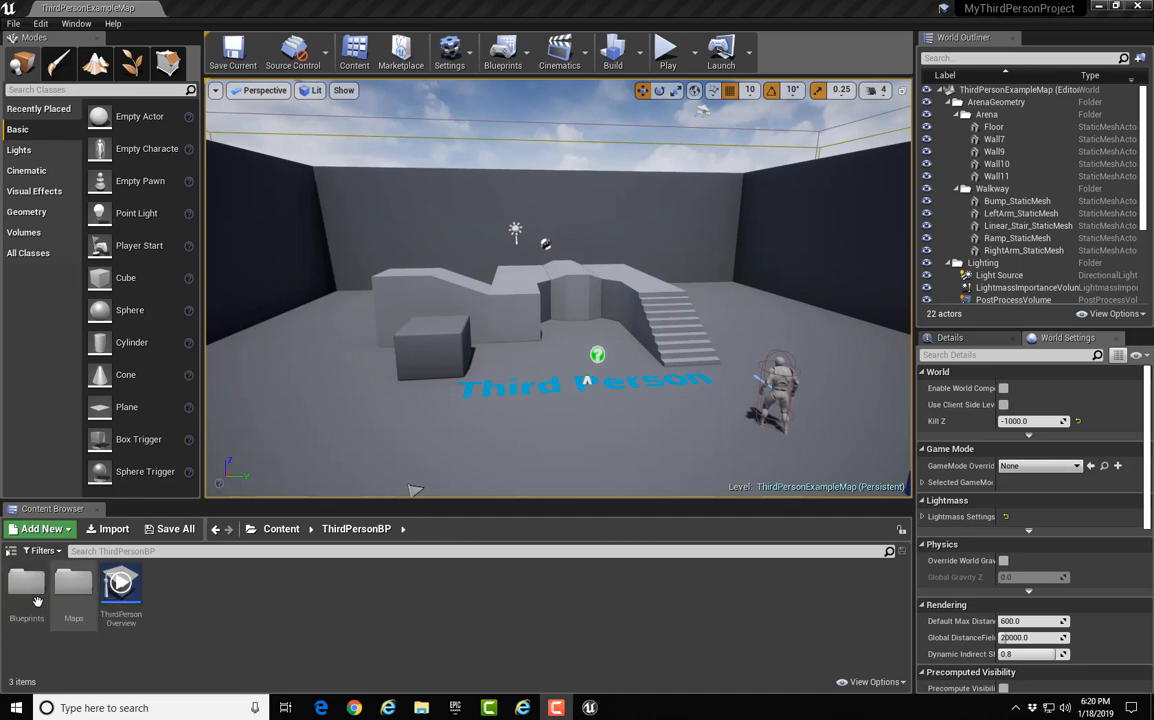
# - Show the project's folder tree in the Content Browser
pyautogui.click(11, 551)
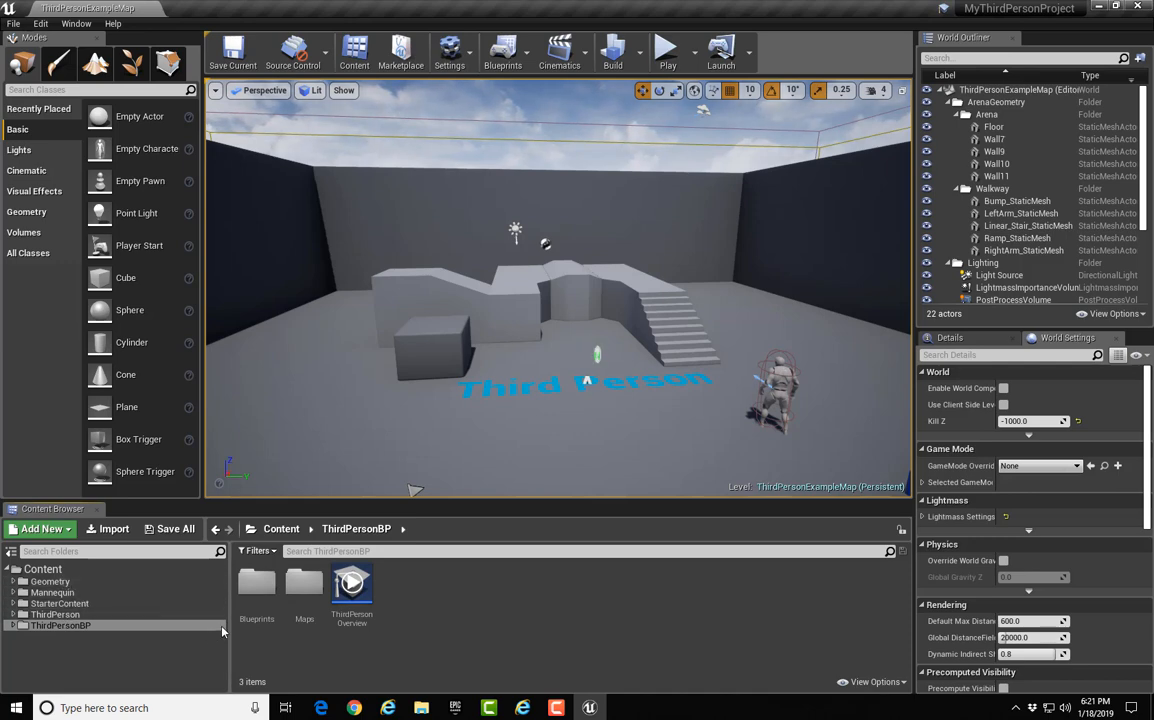
# - Narrow the Content Browser's folder tree and show the contents of the Blueprints folder inside ThirdPersonBP
pyautogui.moveTo(222, 631)
pyautogui.mouseDown()
pyautogui.moveTo(206, 652)
pyautogui.moveTo(185, 625)
pyautogui.moveTo(214, 624)
pyautogui.moveTo(188, 622)
pyautogui.moveTo(218, 610)
pyautogui.mouseUp()
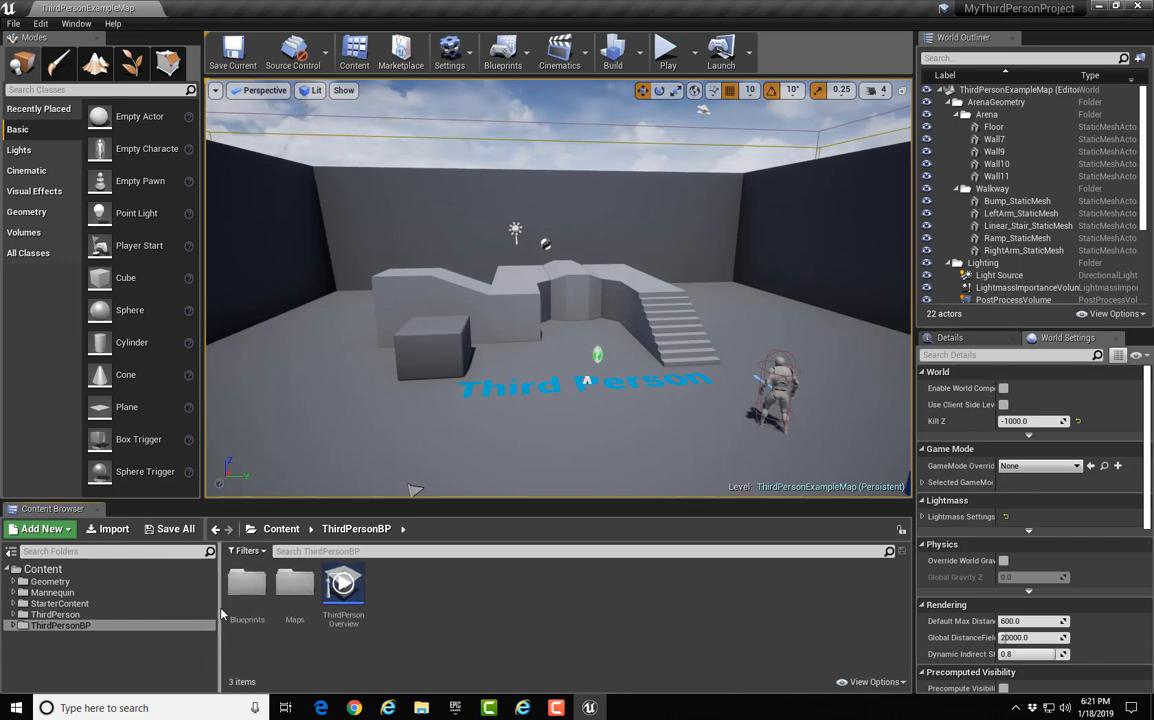
pyautogui.moveTo(222, 613); pyautogui.dragTo(185, 617)
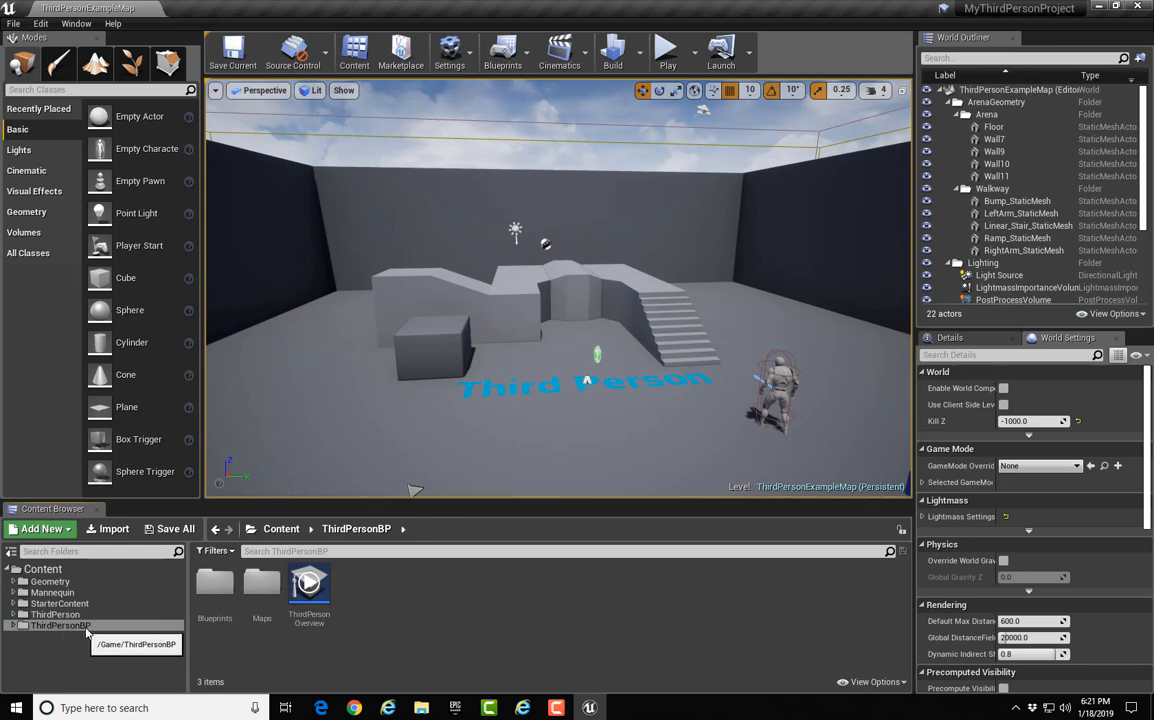
pyautogui.click(15, 626)
pyautogui.click(14, 627)
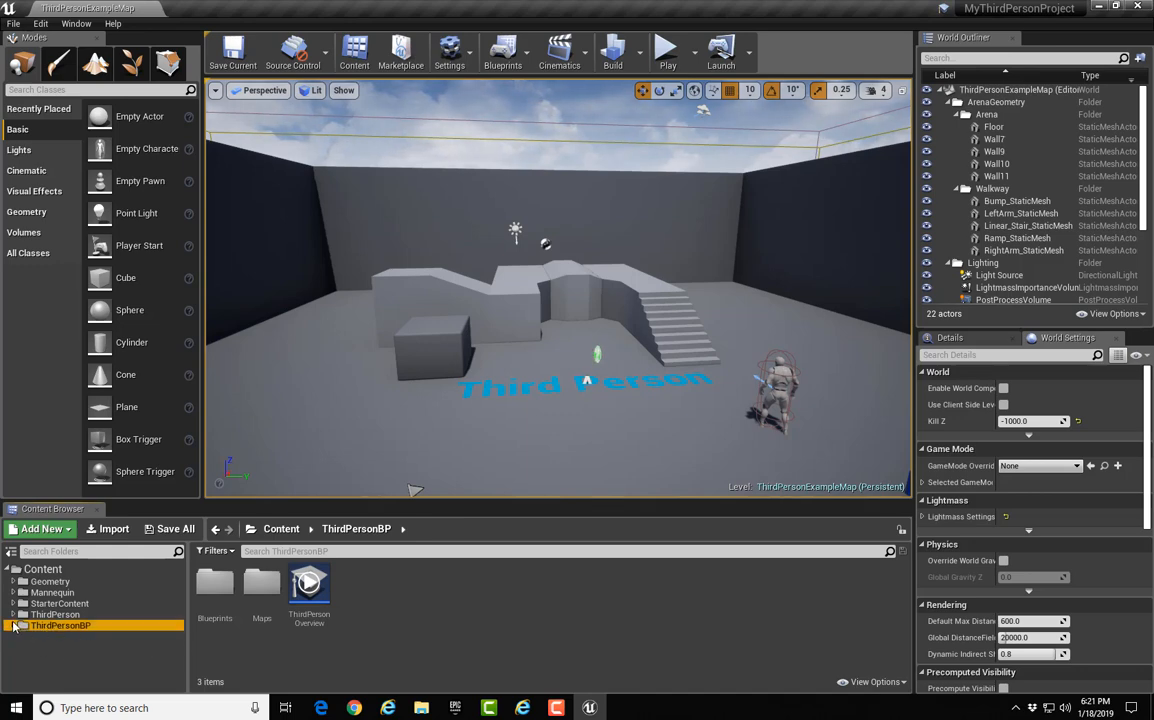
pyautogui.click(15, 626)
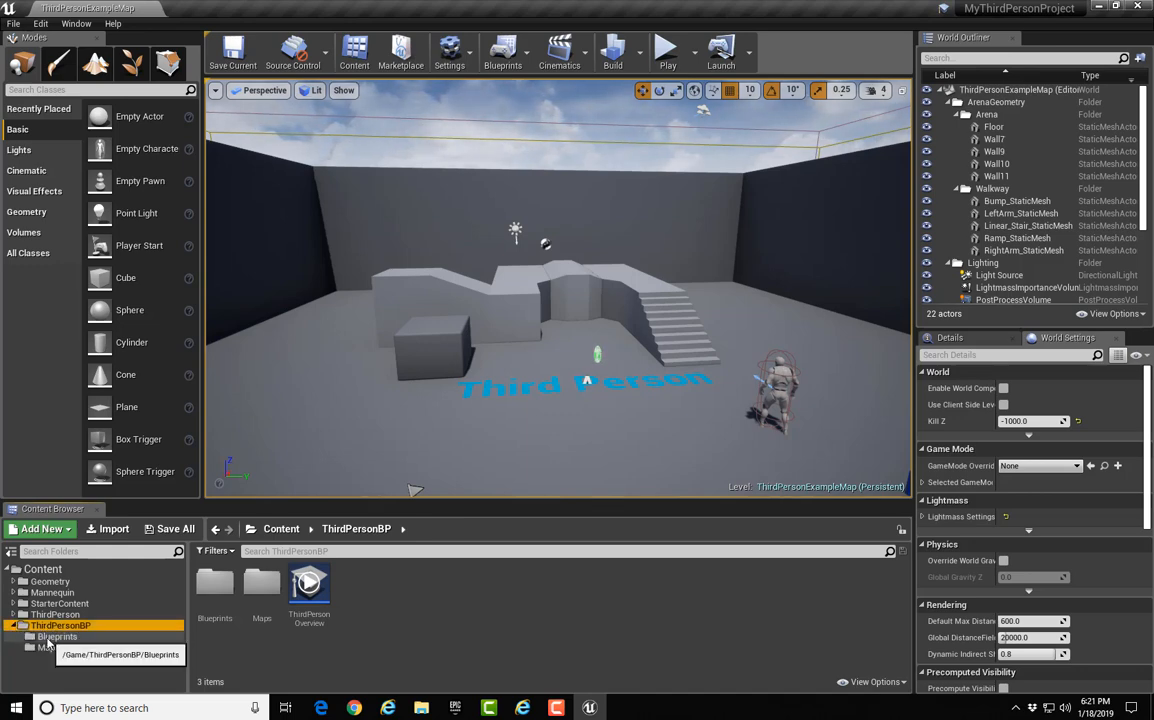
pyautogui.click(46, 638)
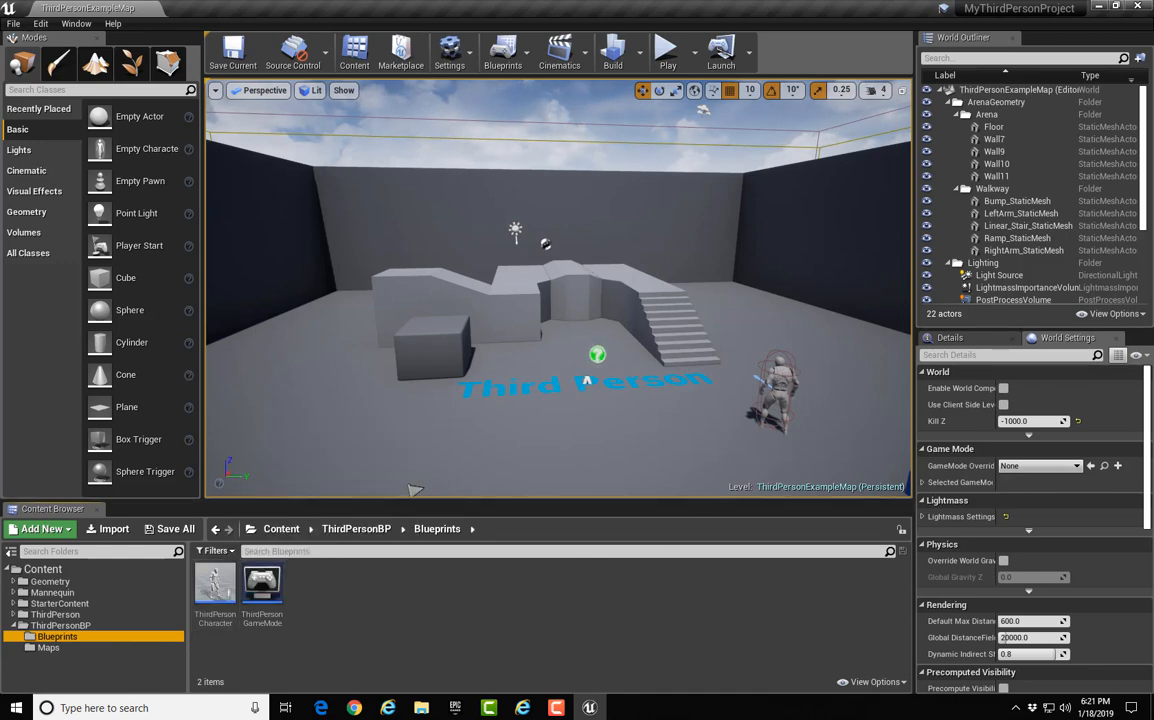
# - Select the third-person character in the level and inspect the ThirdPersonGameMode blueprint's details
pyautogui.click(775, 395)
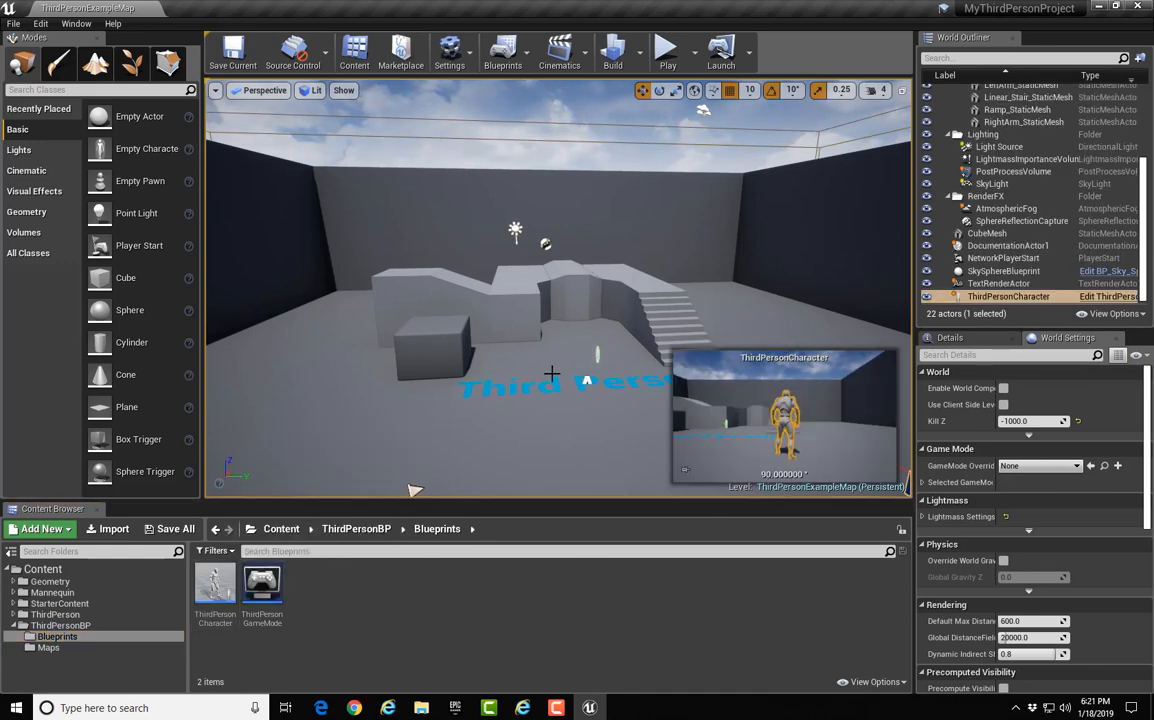
pyautogui.click(261, 585)
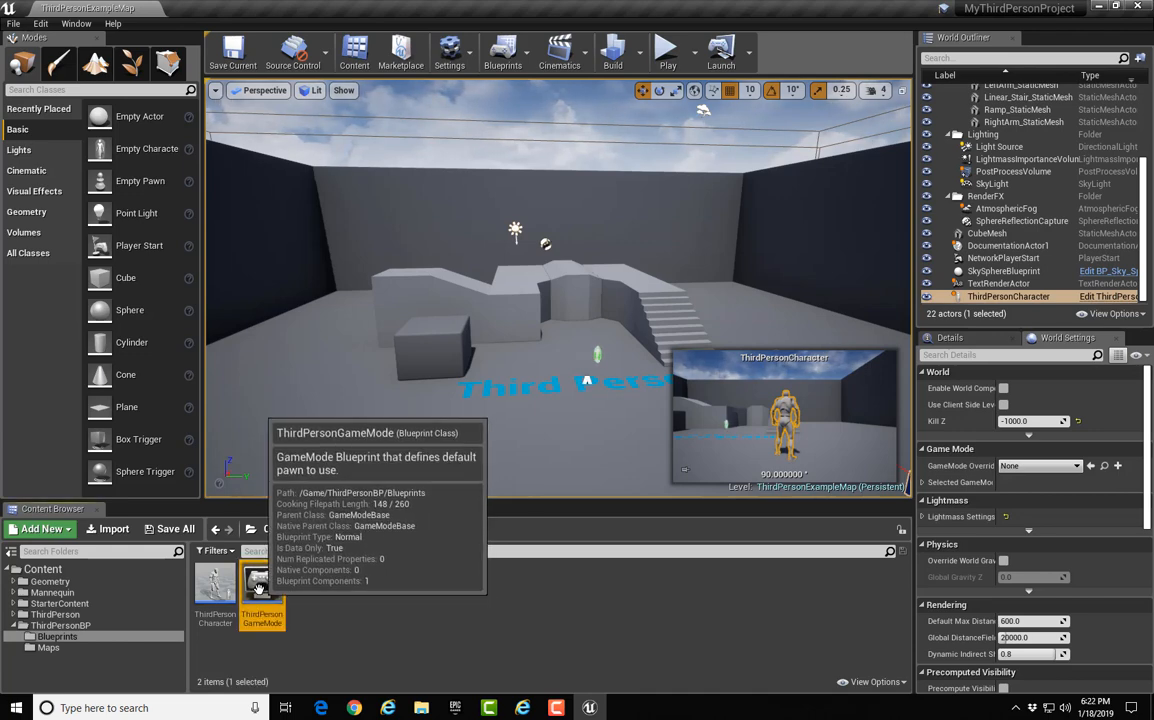
pyautogui.click(365, 656)
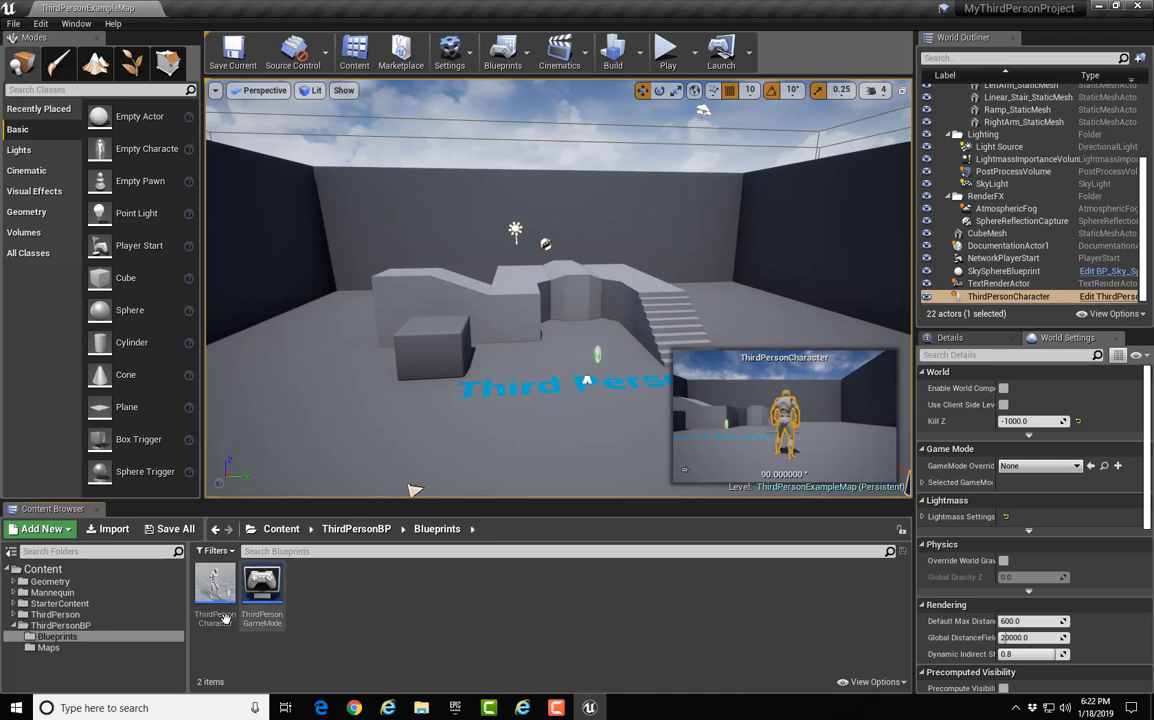
# - View the ThirdPerson Meshes folder and select the matching left arm and ramp pieces of the walkway in the level
pyautogui.click(14, 614)
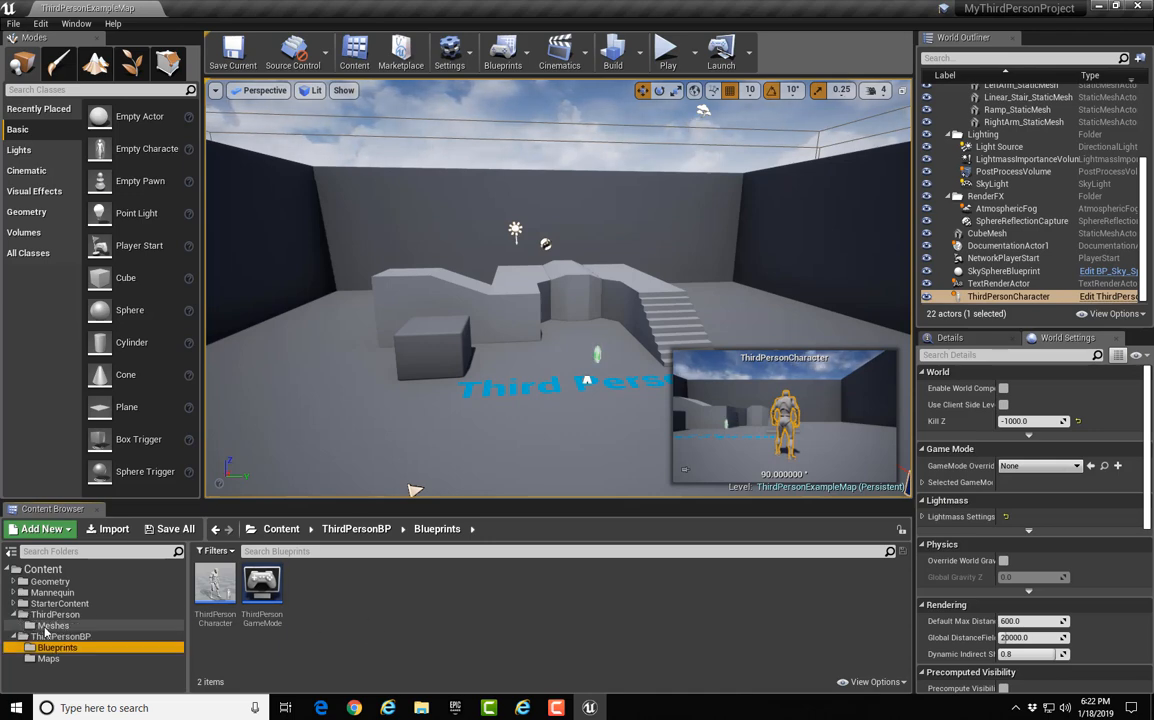
pyautogui.click(45, 626)
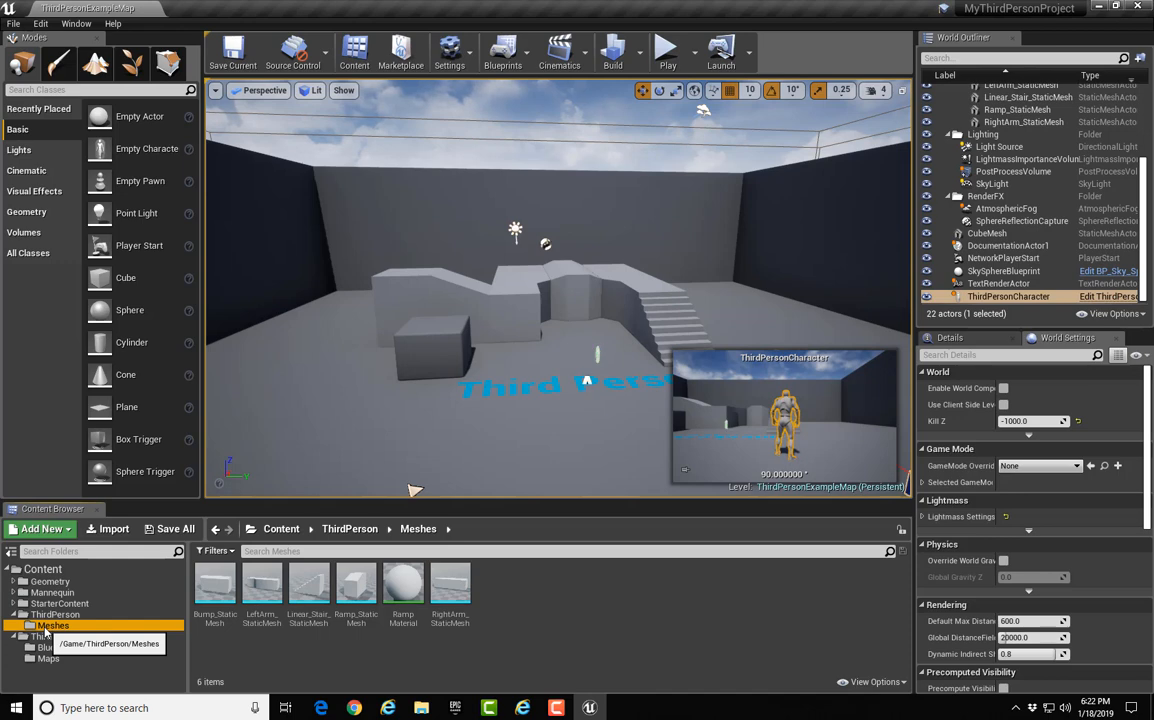
pyautogui.click(403, 585)
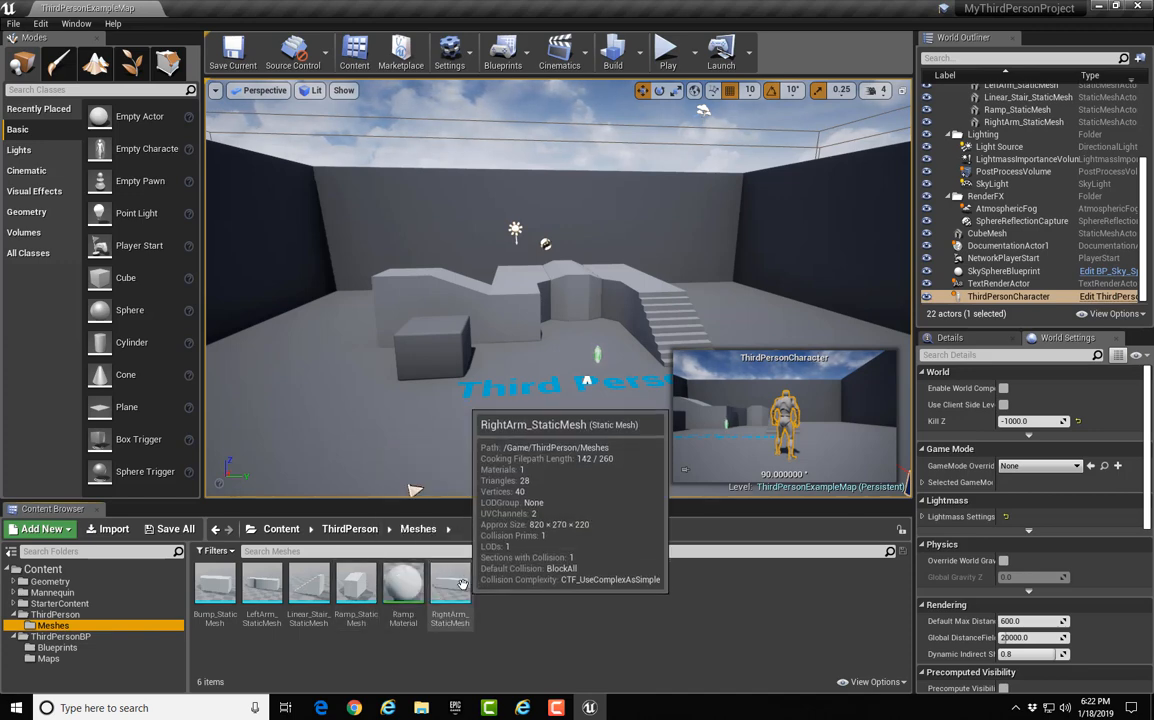
pyautogui.click(472, 247)
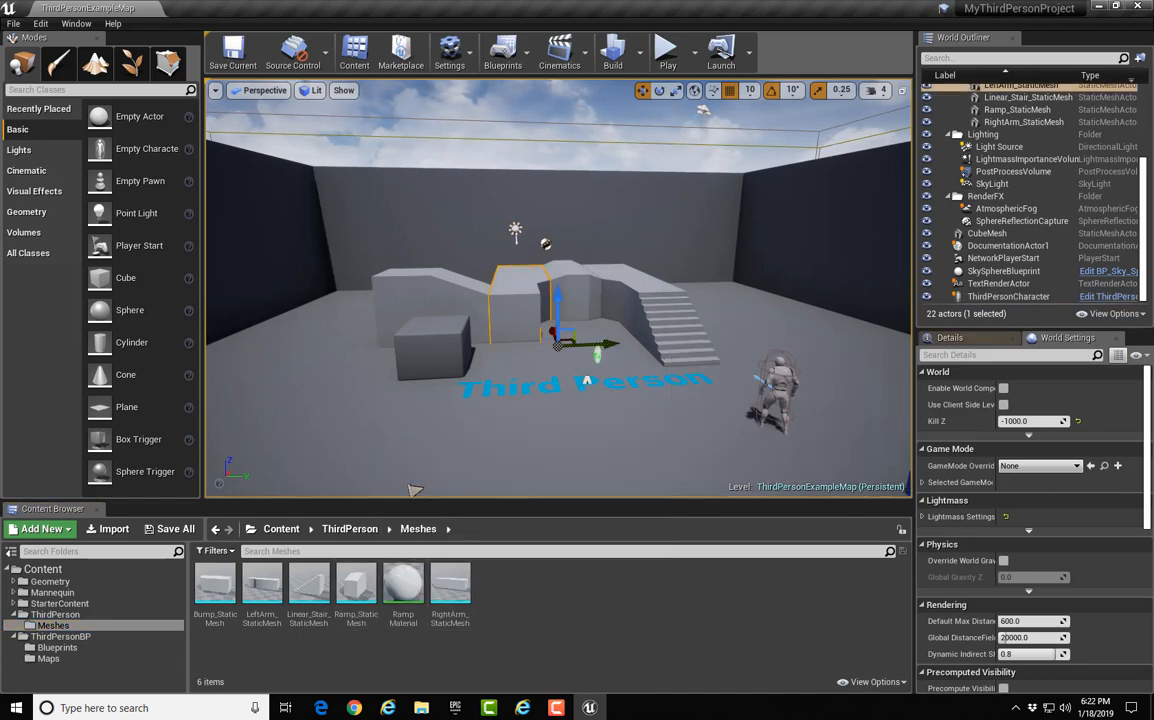
pyautogui.click(398, 292)
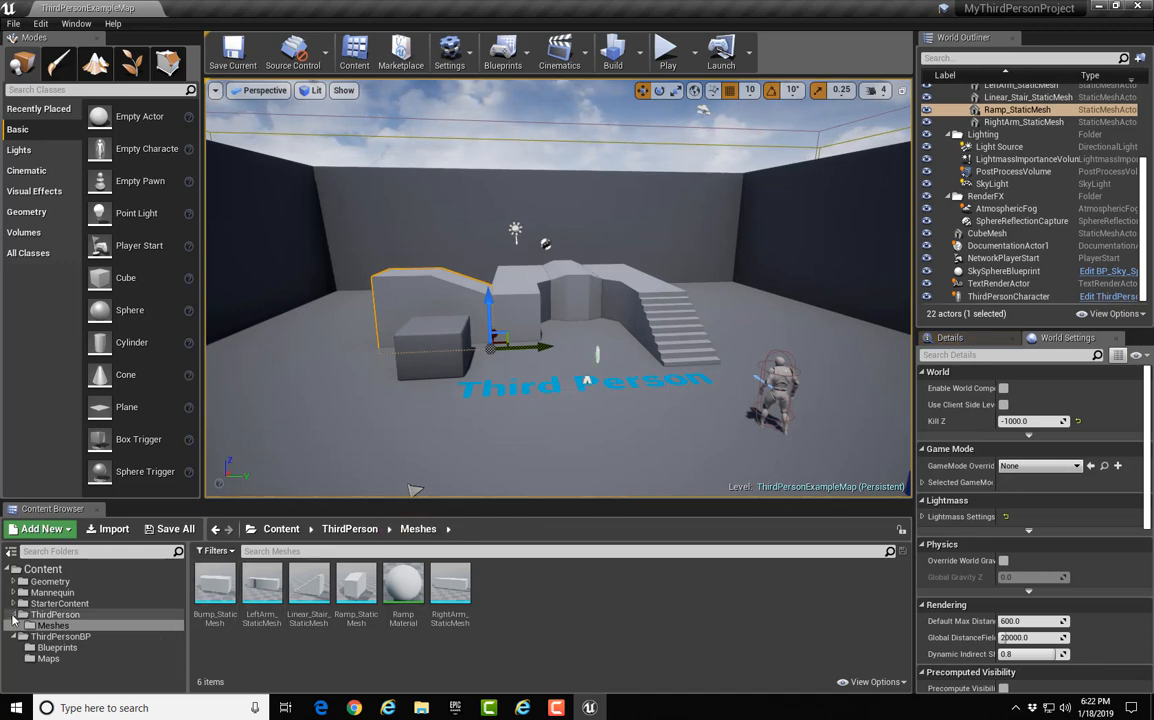
# - Collapse the ThirdPerson folder and look through the list of all project assets
pyautogui.click(13, 620)
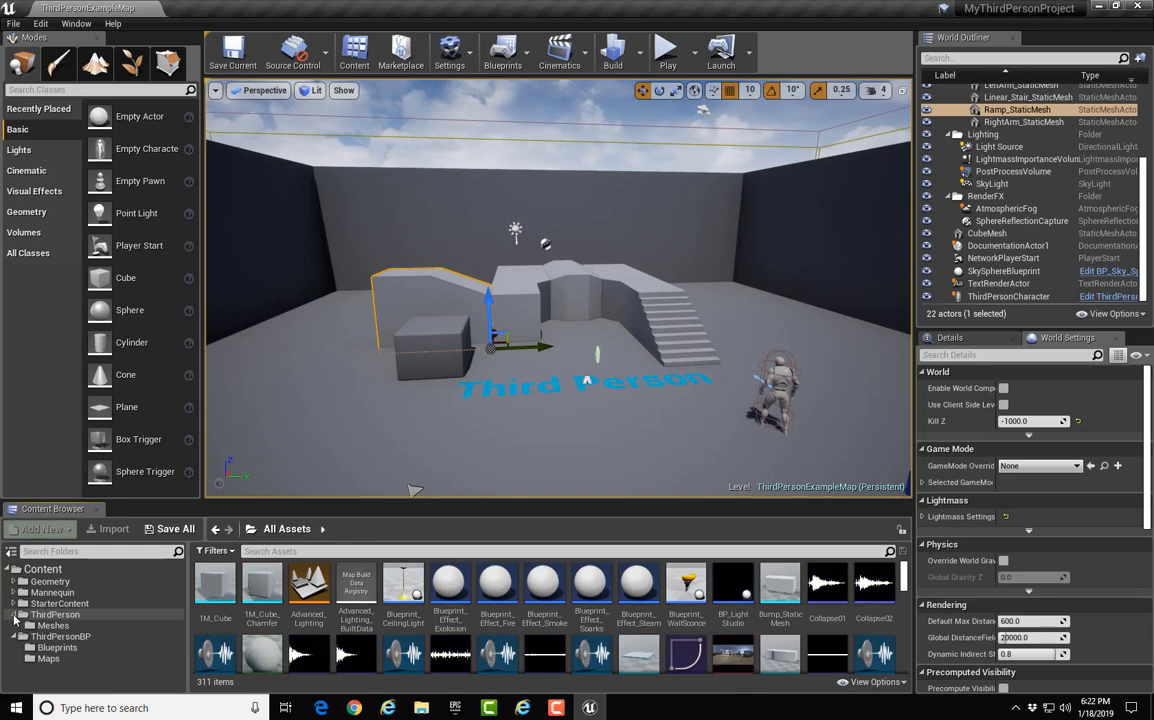
pyautogui.click(13, 615)
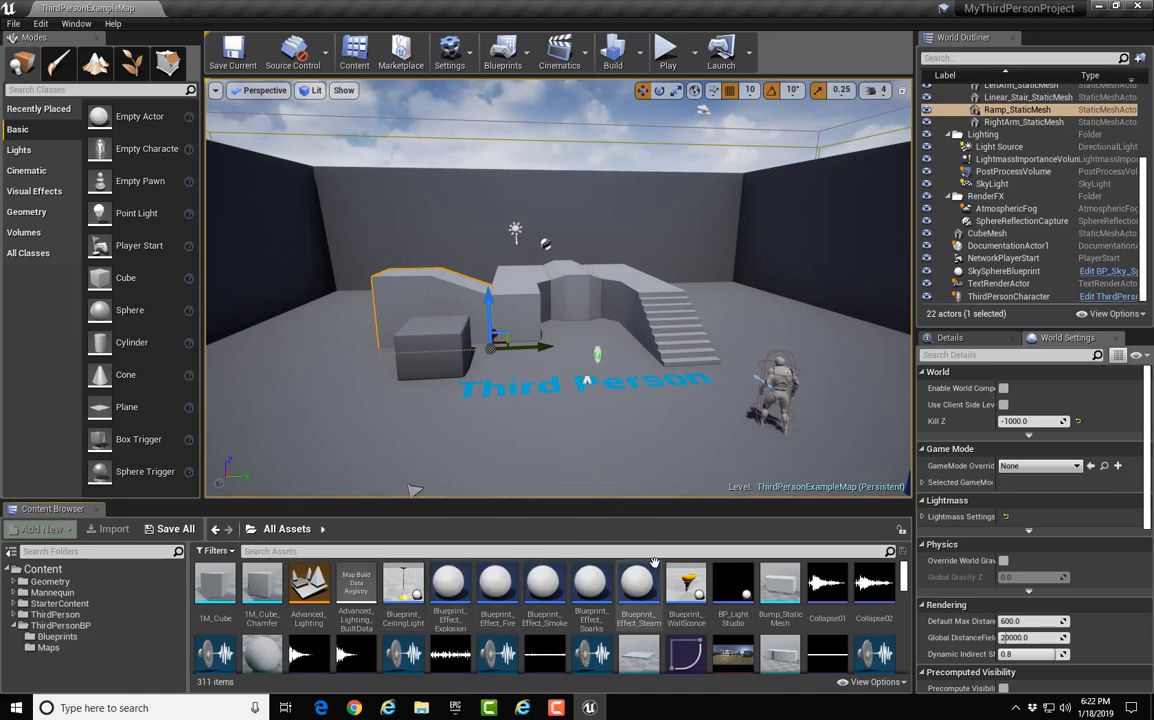
pyautogui.scroll(-1, 595, 608)
pyautogui.scroll(-4, 595, 608)
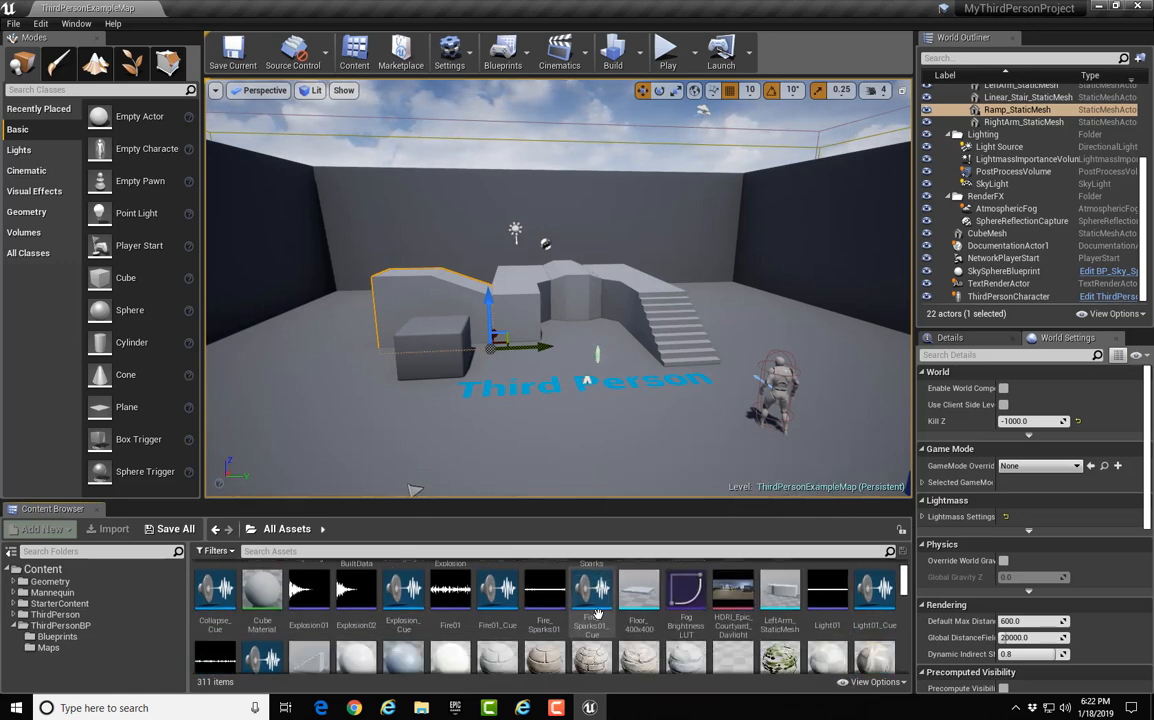
pyautogui.scroll(-3, 600, 608)
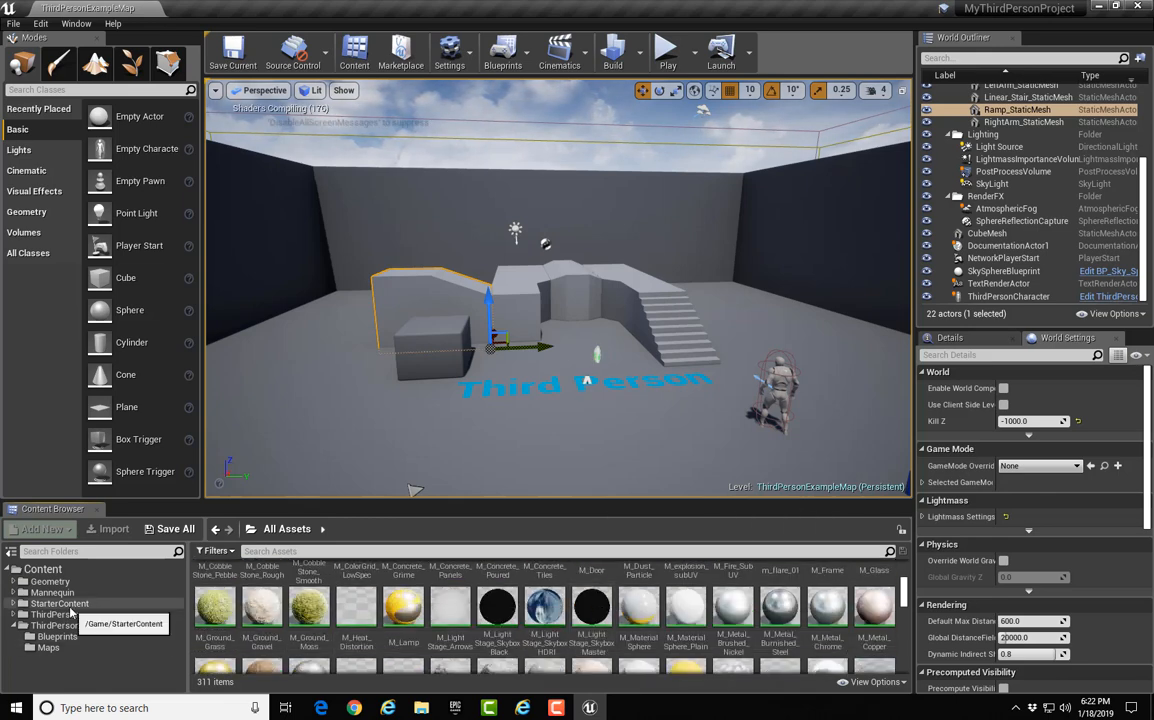
# - View the subfolders of StarterContent and collapse the folder again
pyautogui.click(68, 605)
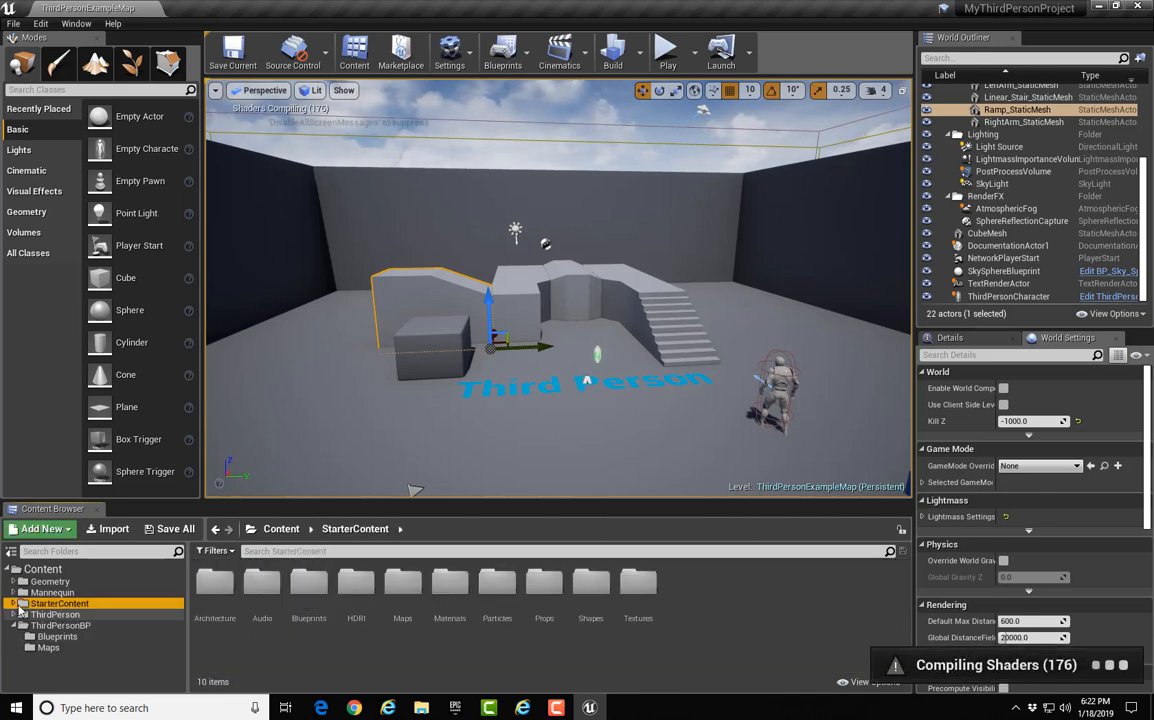
pyautogui.click(13, 604)
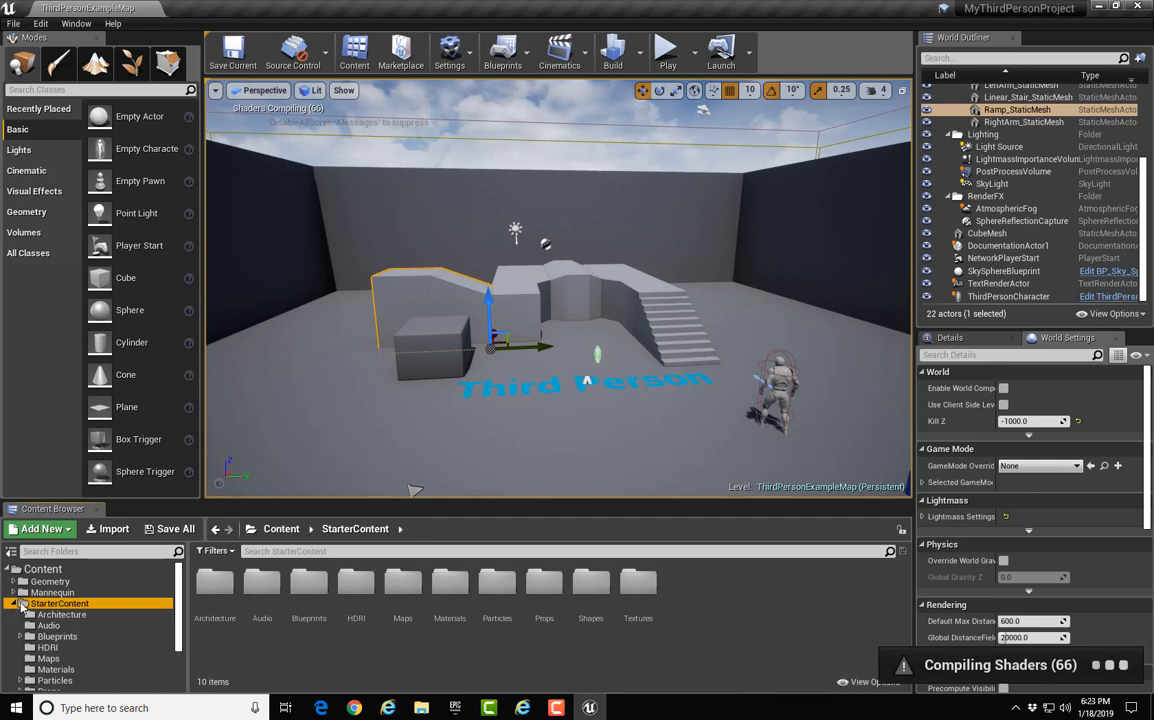
pyautogui.click(16, 603)
# - Expand the Mannequin folder and view the assets in its Animations folder
pyautogui.click(14, 592)
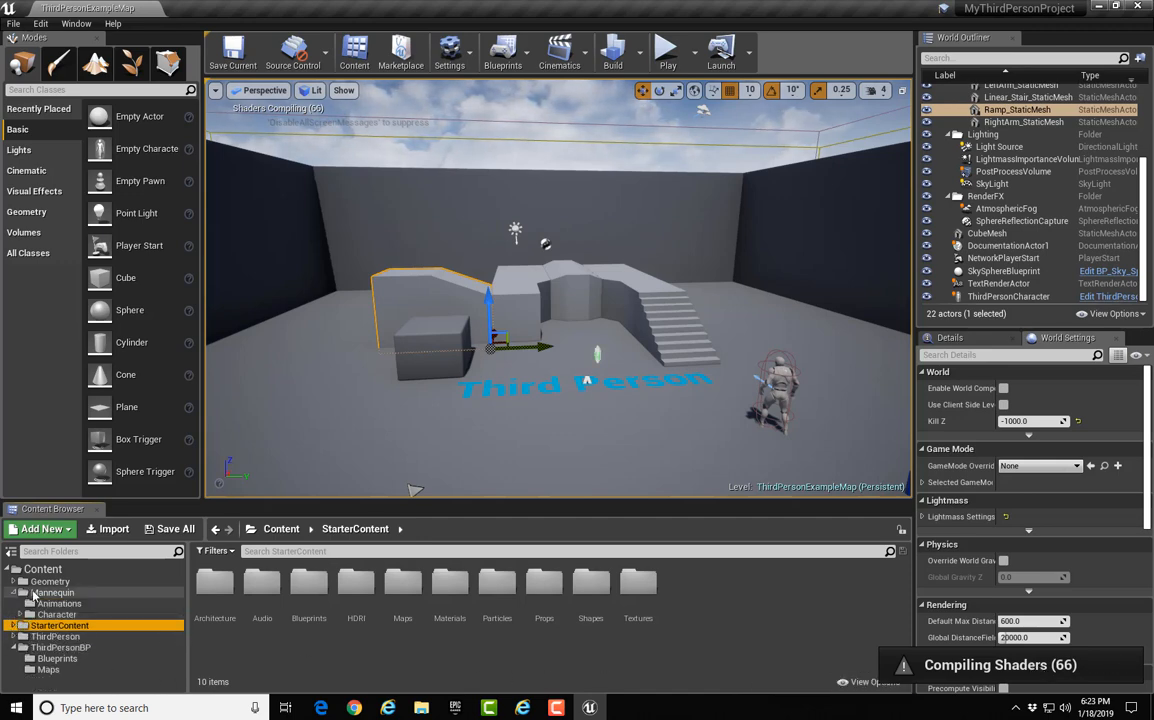
pyautogui.click(44, 594)
pyautogui.click(58, 603)
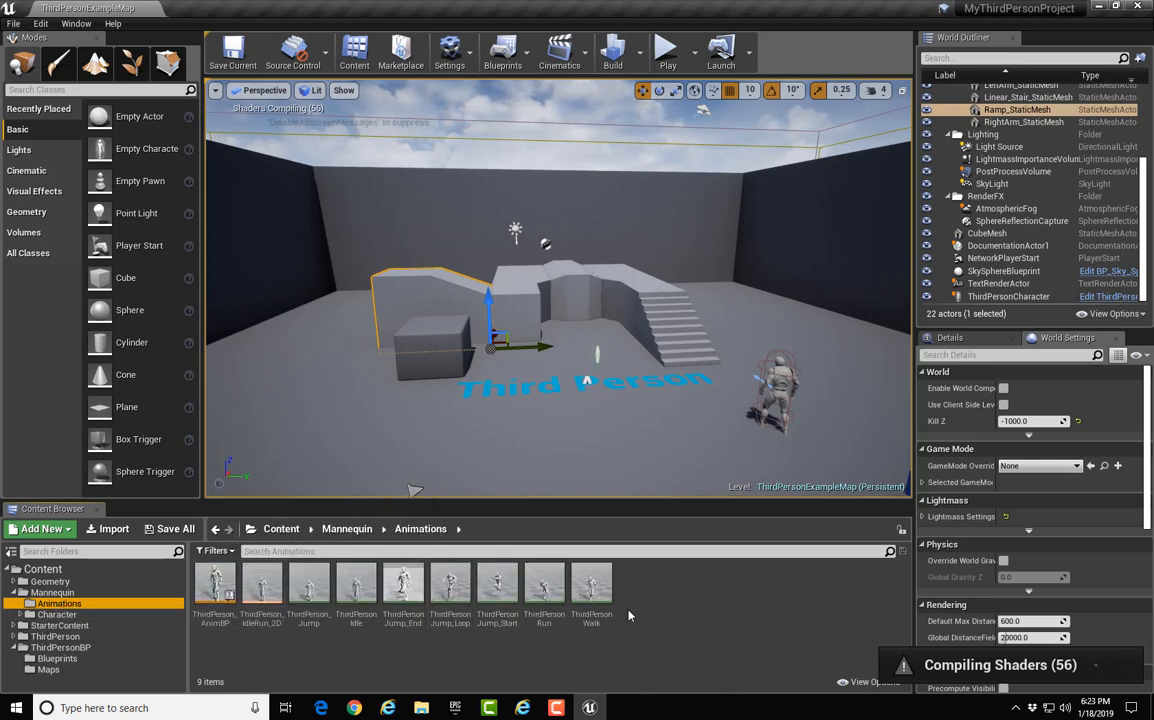
# - View the Meshes folder inside Geometry and collapse the expanded folders in the tree
pyautogui.click(14, 581)
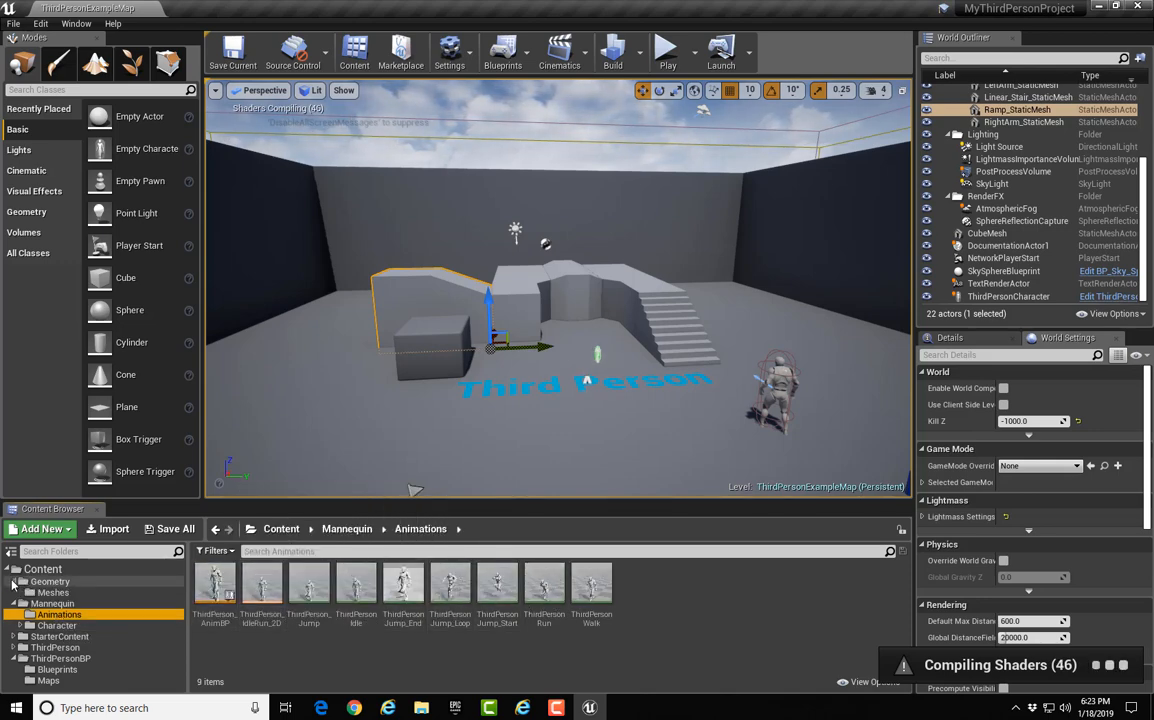
pyautogui.click(46, 594)
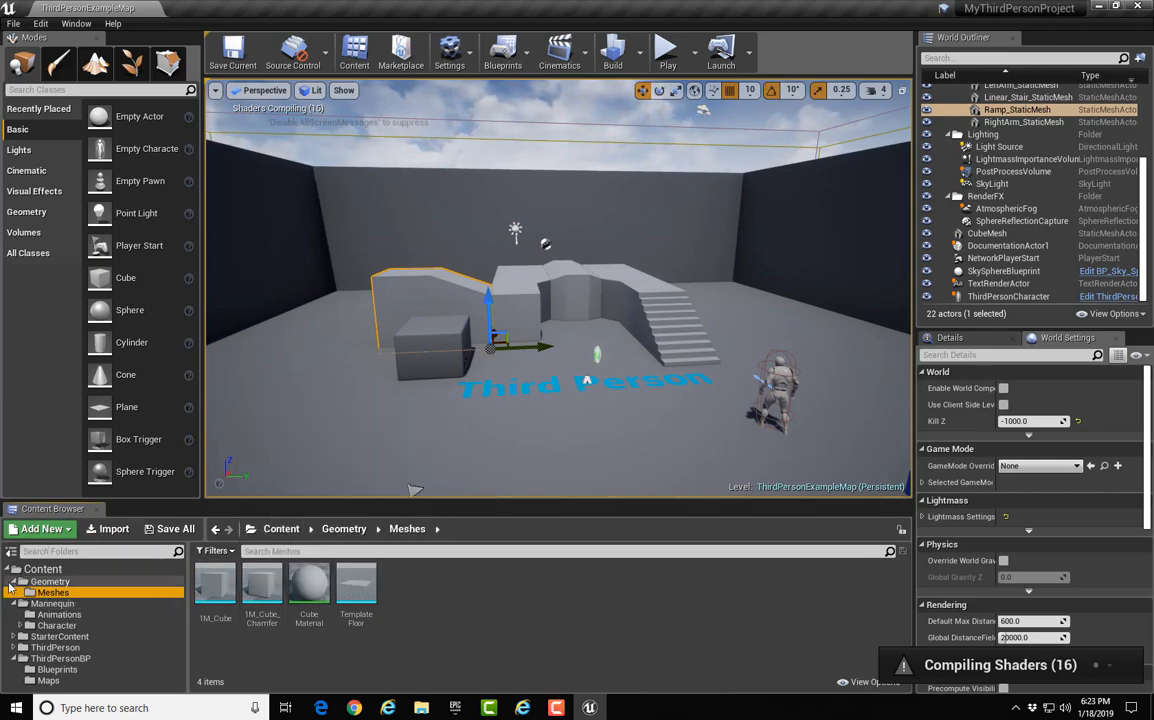
pyautogui.click(14, 582)
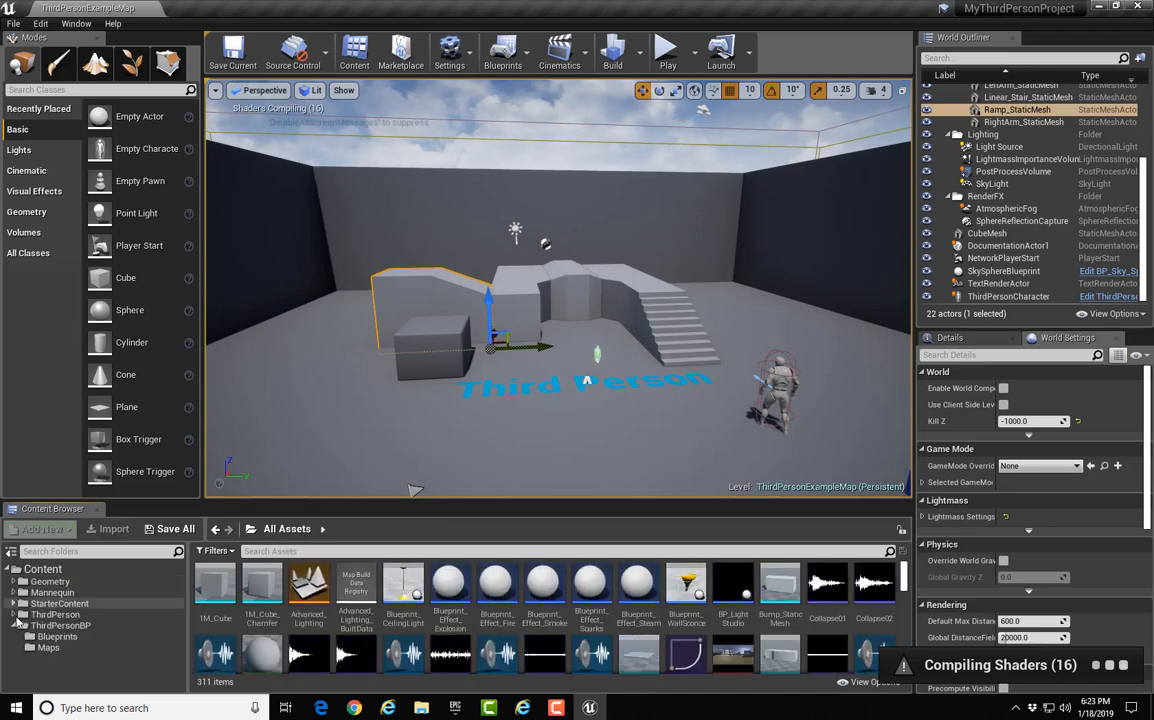
pyautogui.click(15, 625)
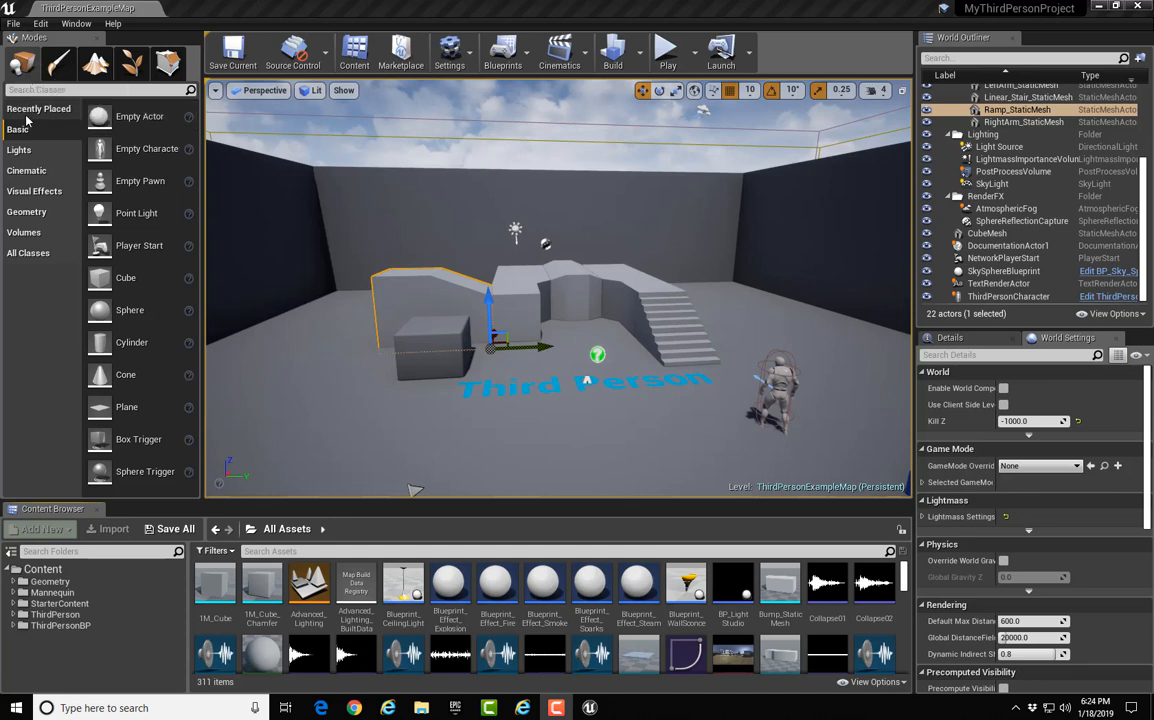
# - Look through the placeable actor categories from Lights to All Classes and return to the Basic category
pyautogui.click(20, 150)
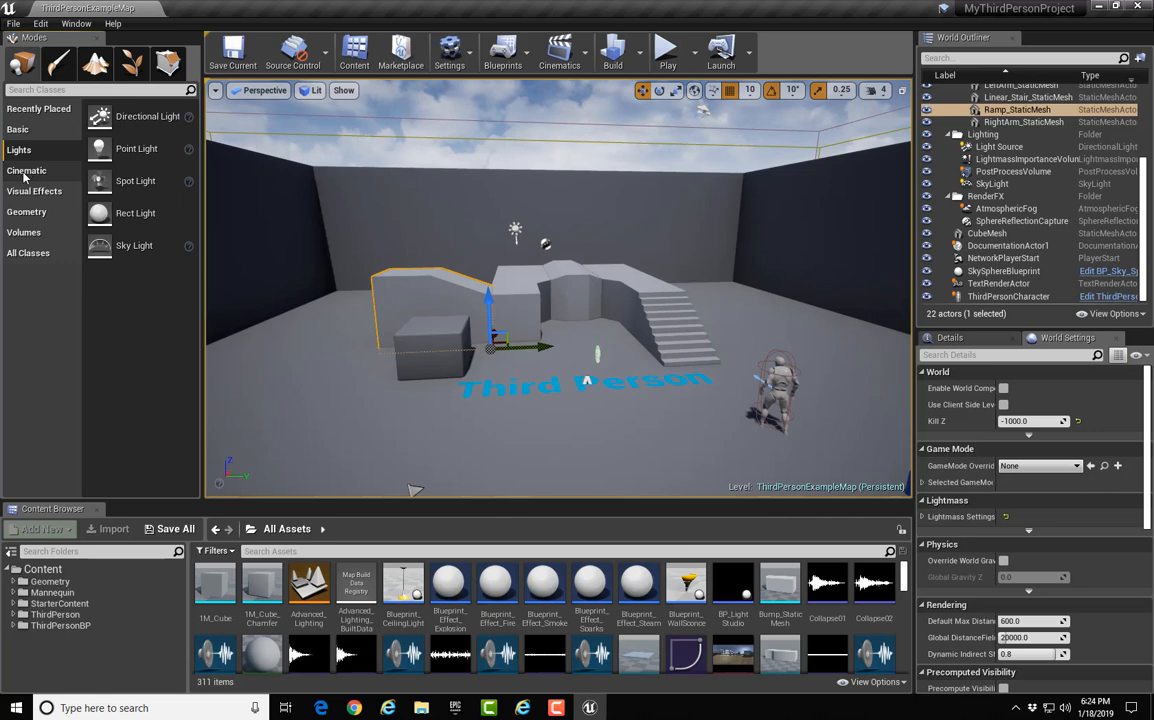
pyautogui.click(25, 172)
pyautogui.click(30, 191)
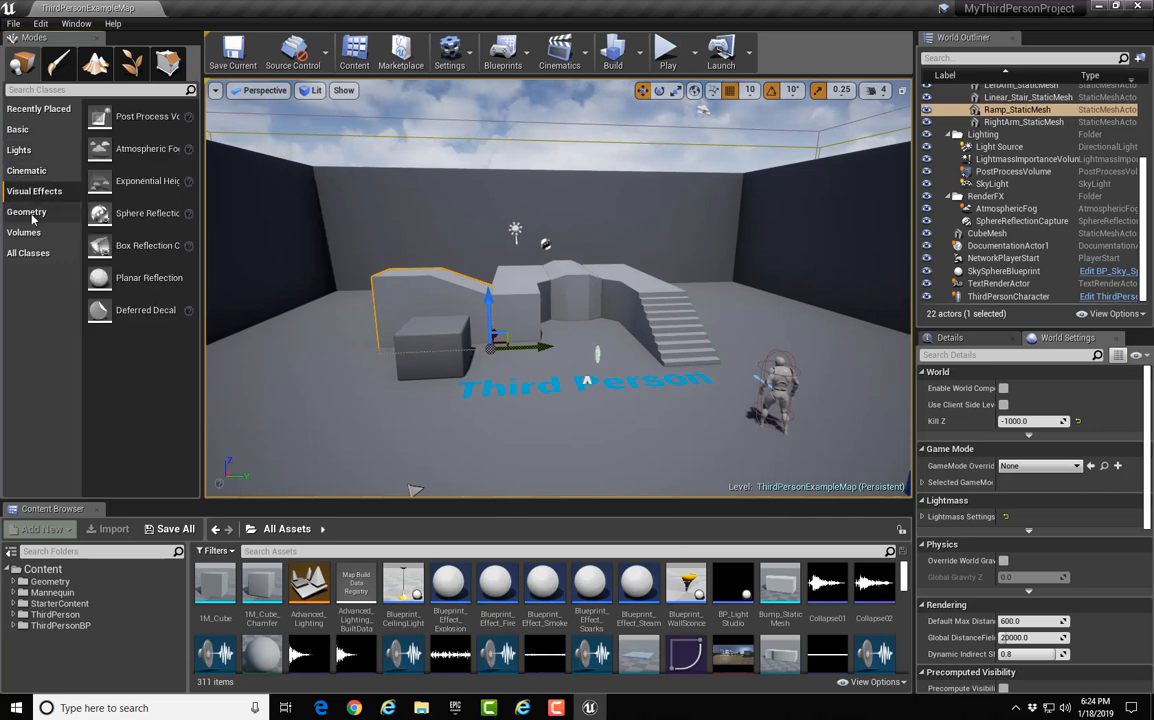
pyautogui.click(32, 214)
pyautogui.click(30, 232)
pyautogui.click(36, 253)
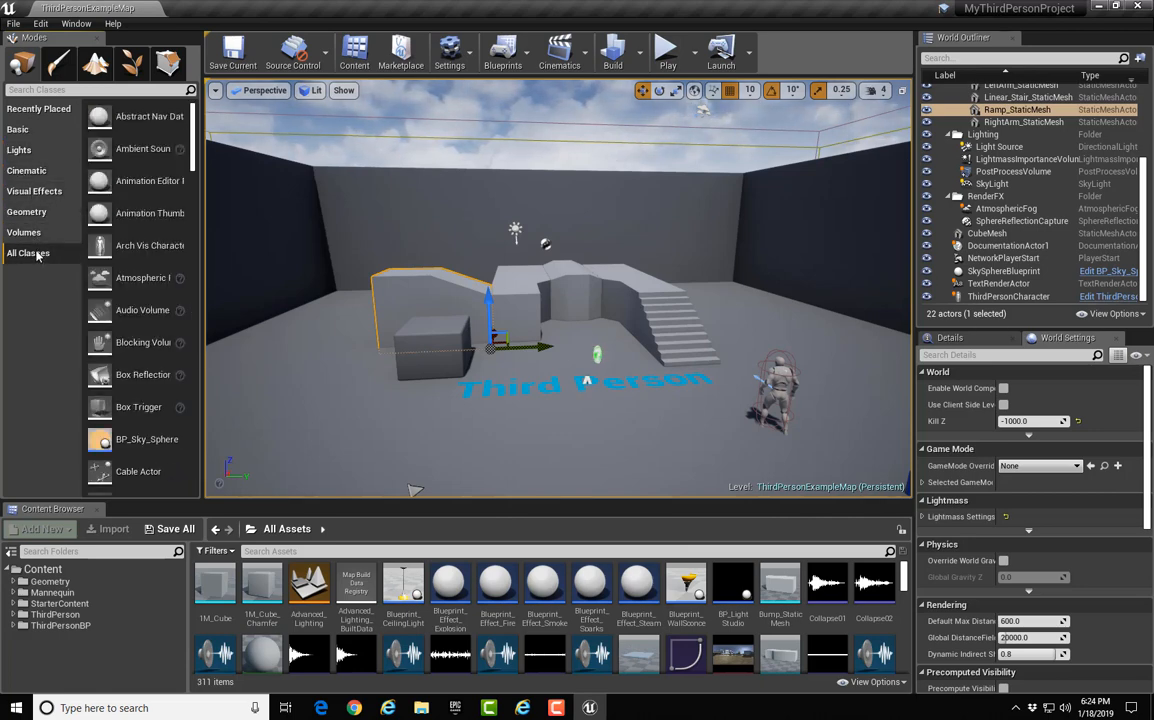
pyautogui.click(18, 129)
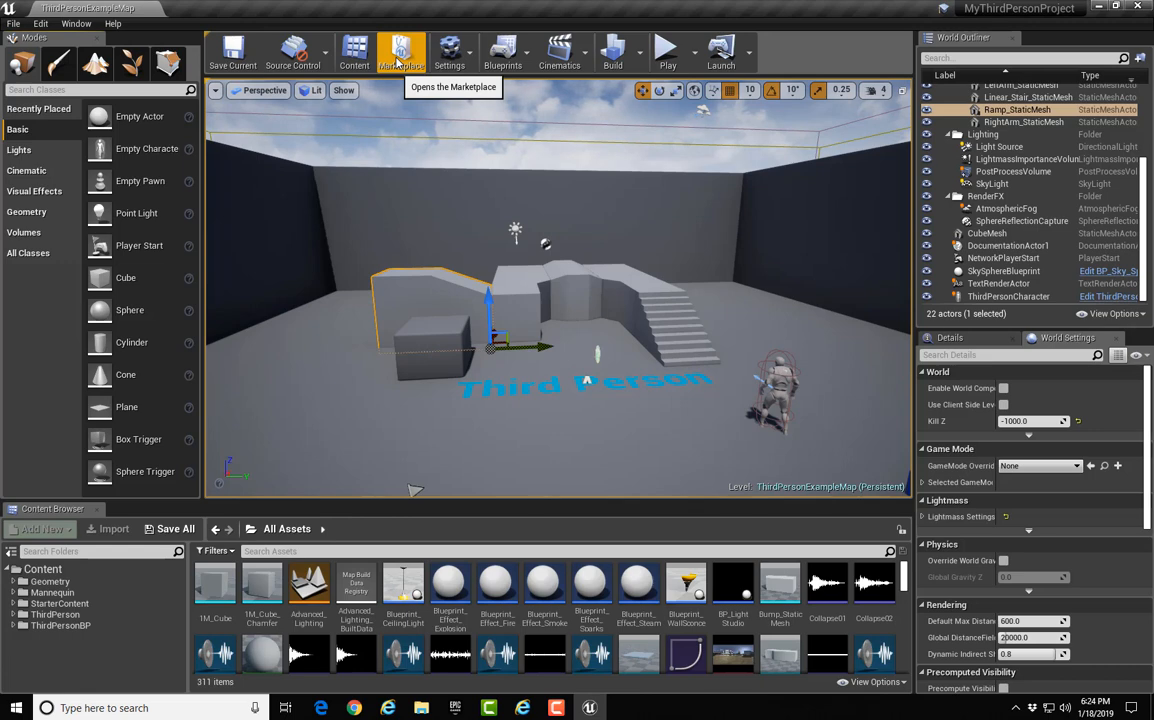
# - Examine the Settings, Blueprints and Cinematics options, including the list of Blueprint classes that can be opened
pyautogui.click(450, 50)
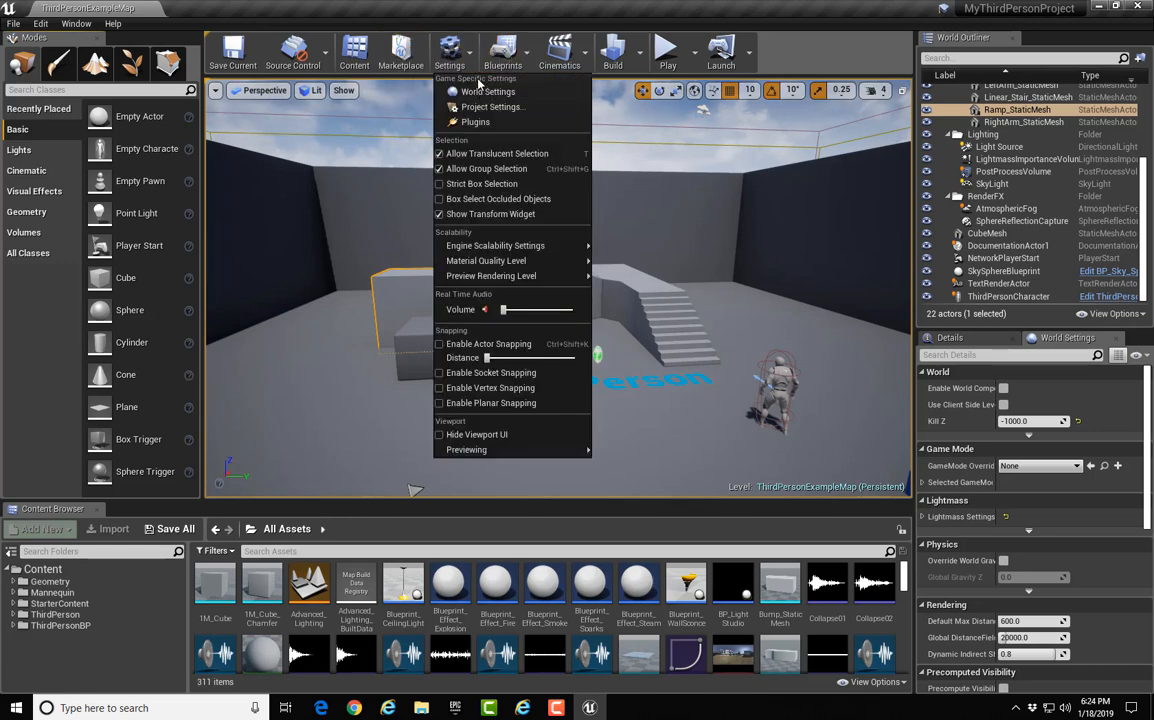
pyautogui.click(427, 55)
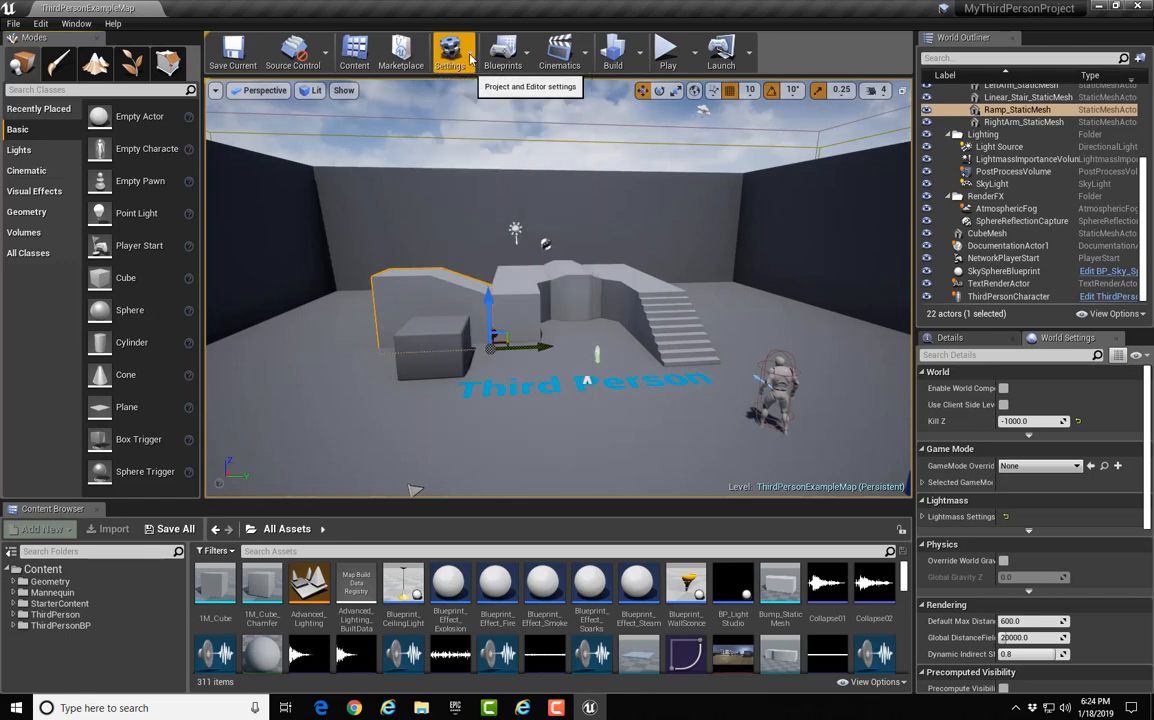
pyautogui.click(528, 56)
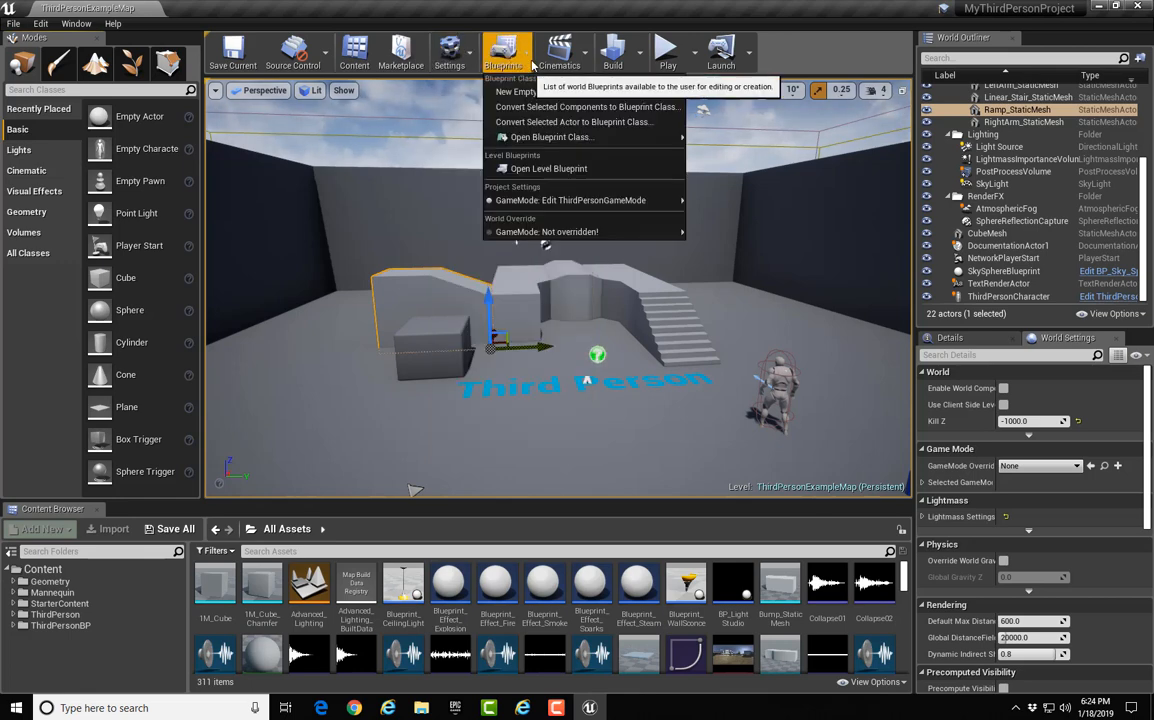
pyautogui.moveTo(550, 137)
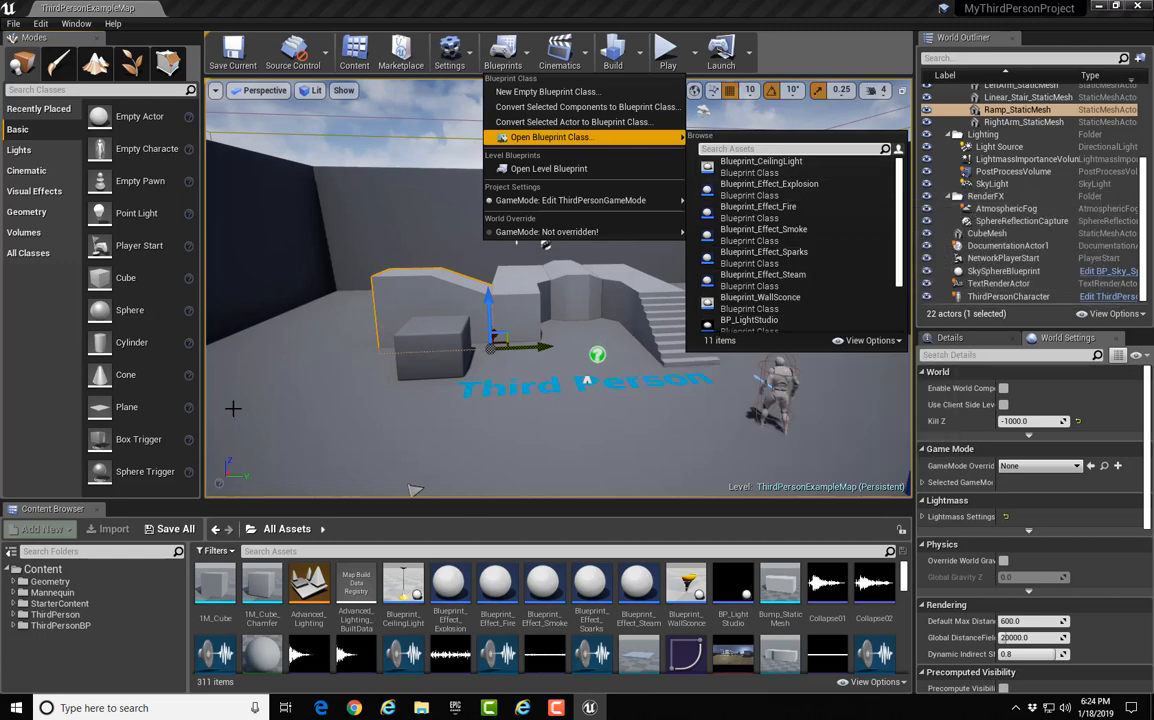
pyautogui.click(607, 499)
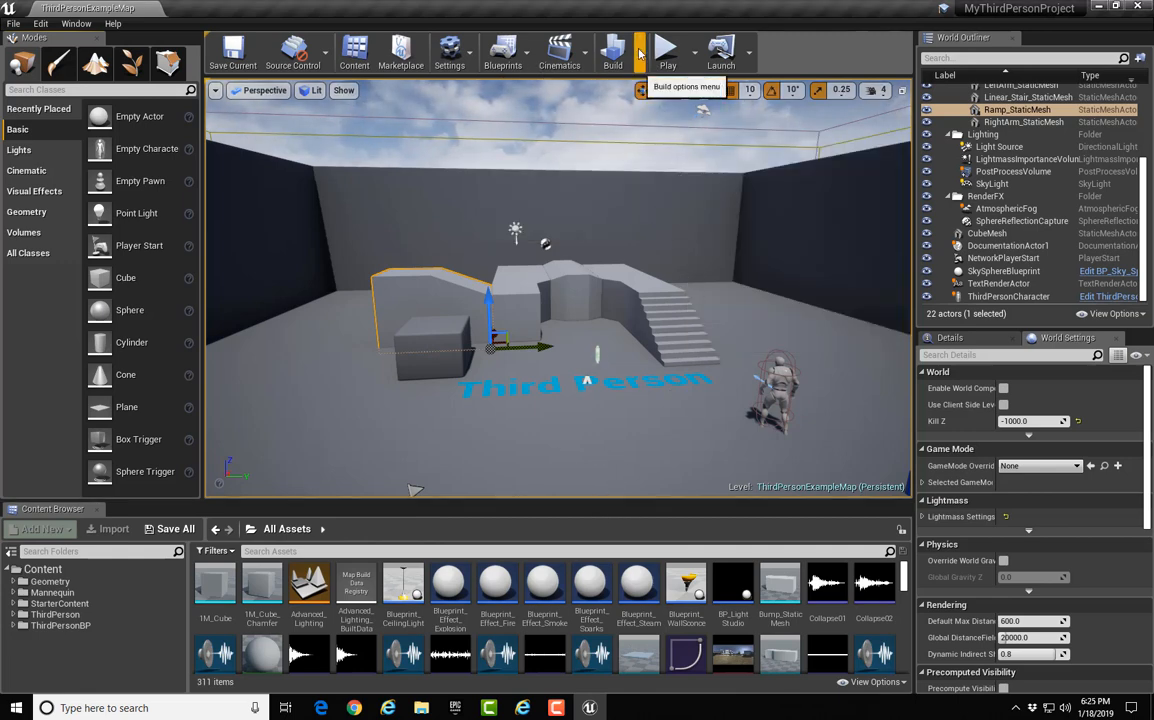
pyautogui.click(586, 68)
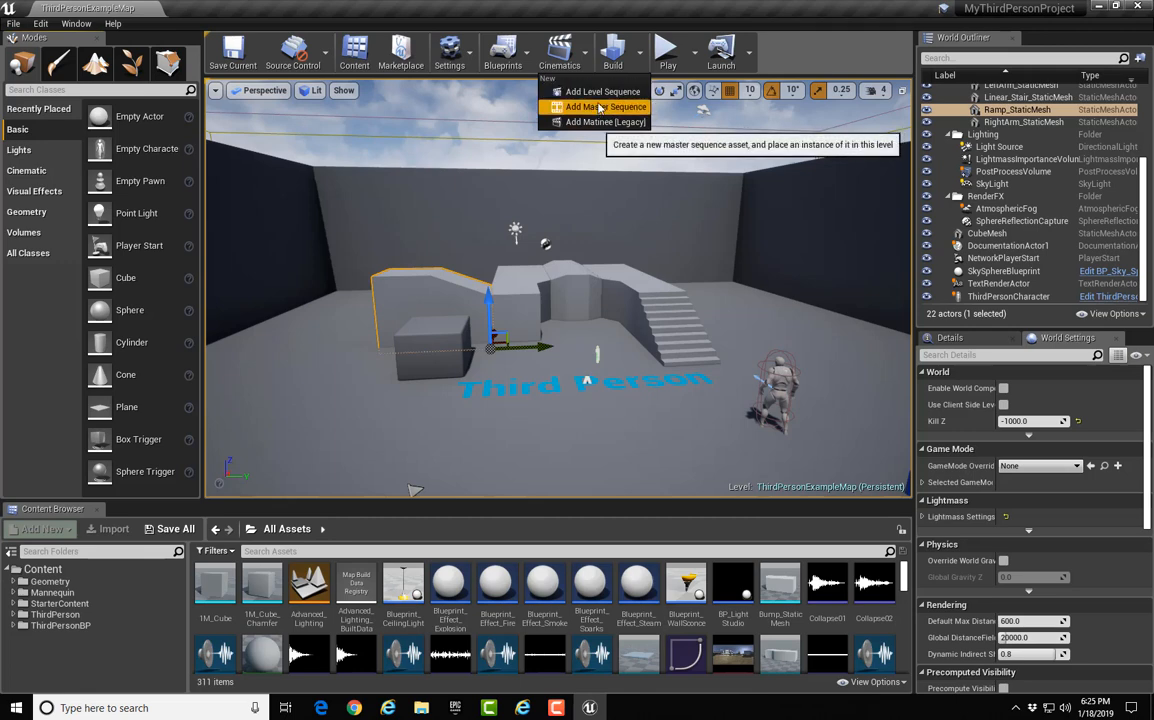
# - Examine the Build options, including Lighting Quality and Lighting Info, and the available Launch devices
pyautogui.click(642, 58)
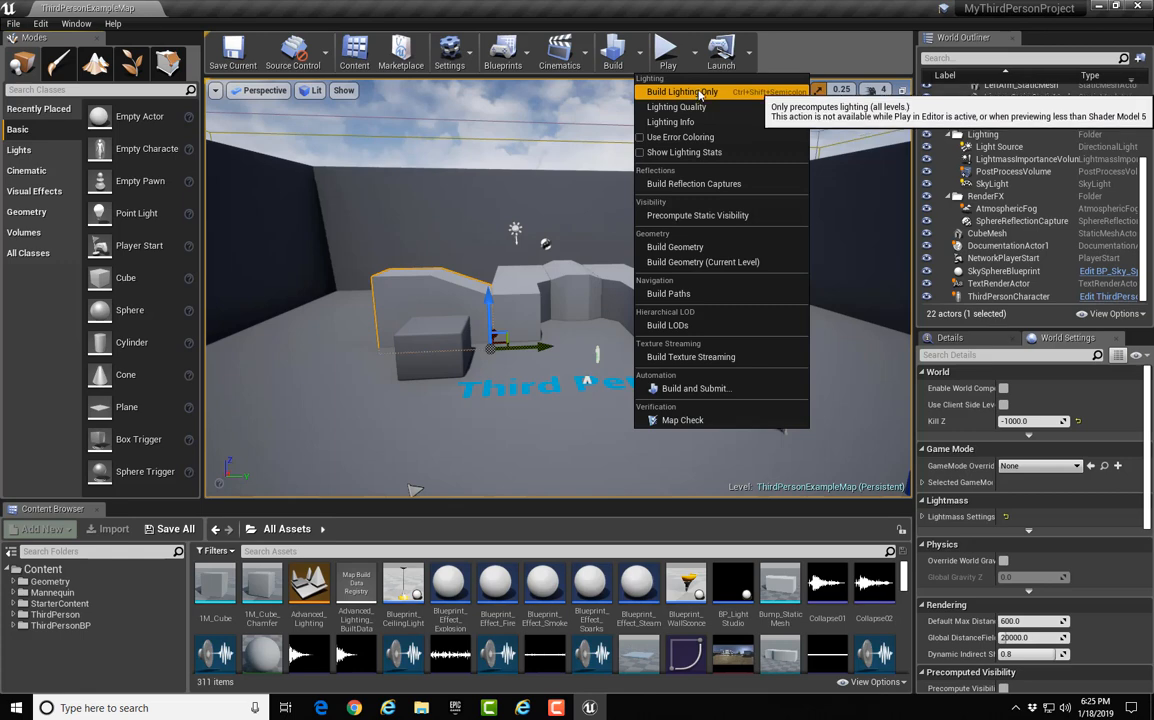
pyautogui.moveTo(755, 110)
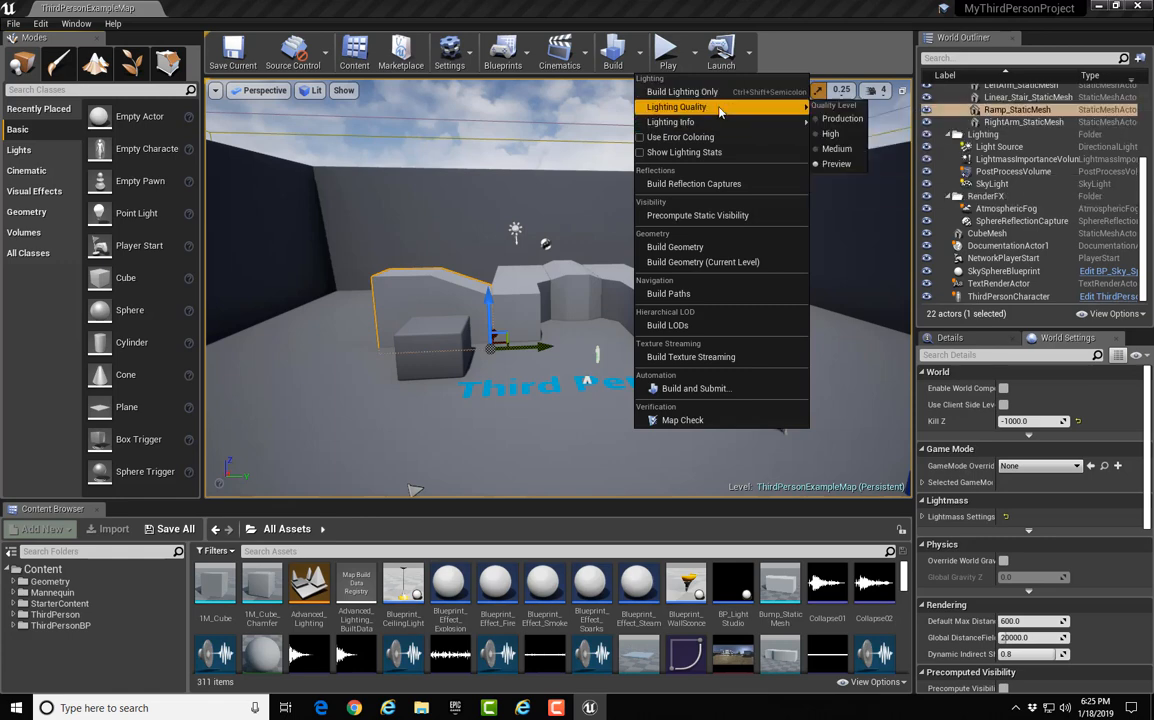
pyautogui.moveTo(716, 129)
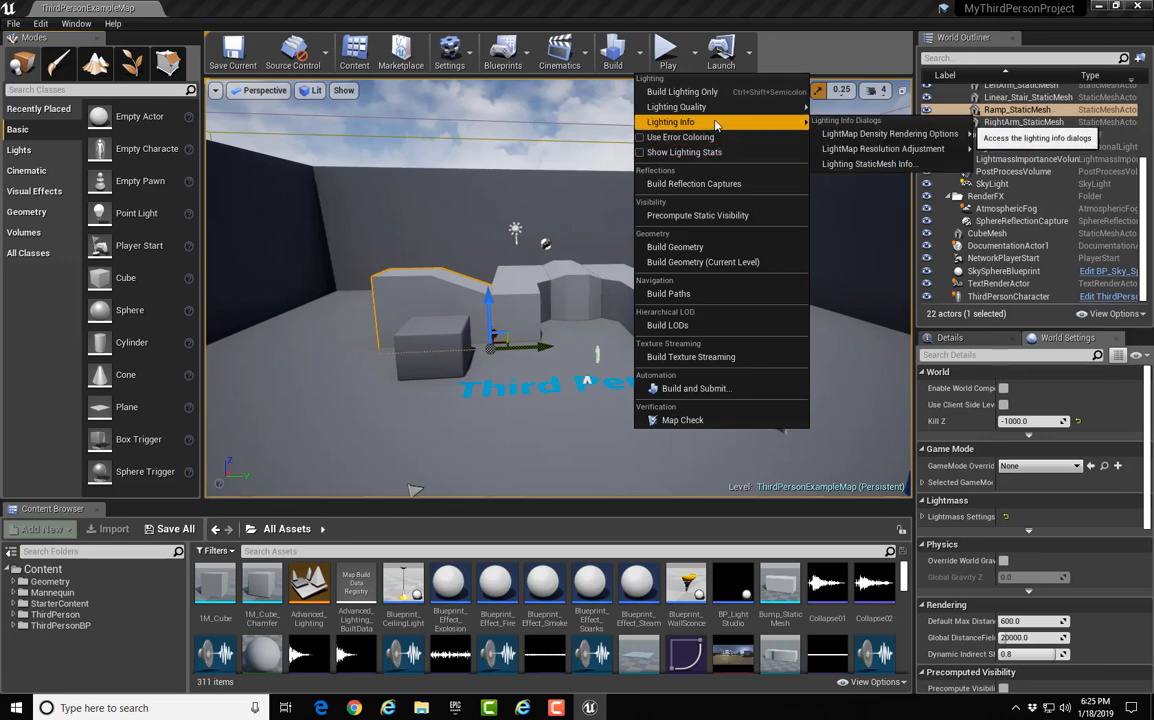
pyautogui.moveTo(704, 108)
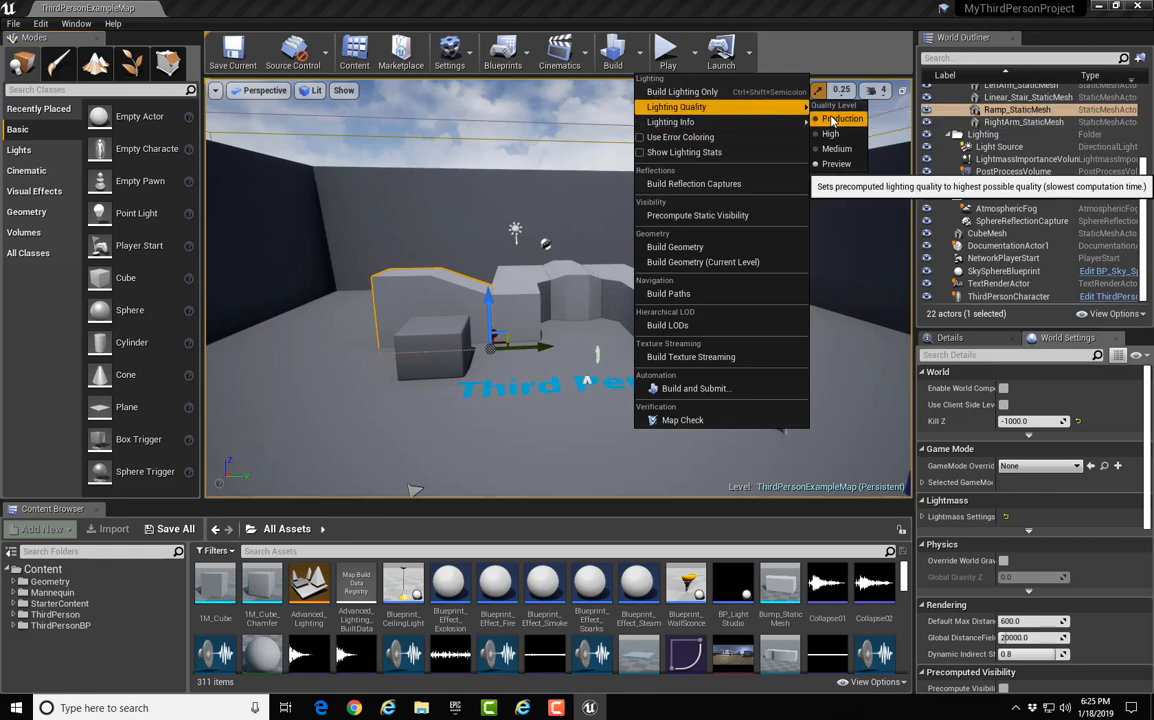
pyautogui.click(749, 52)
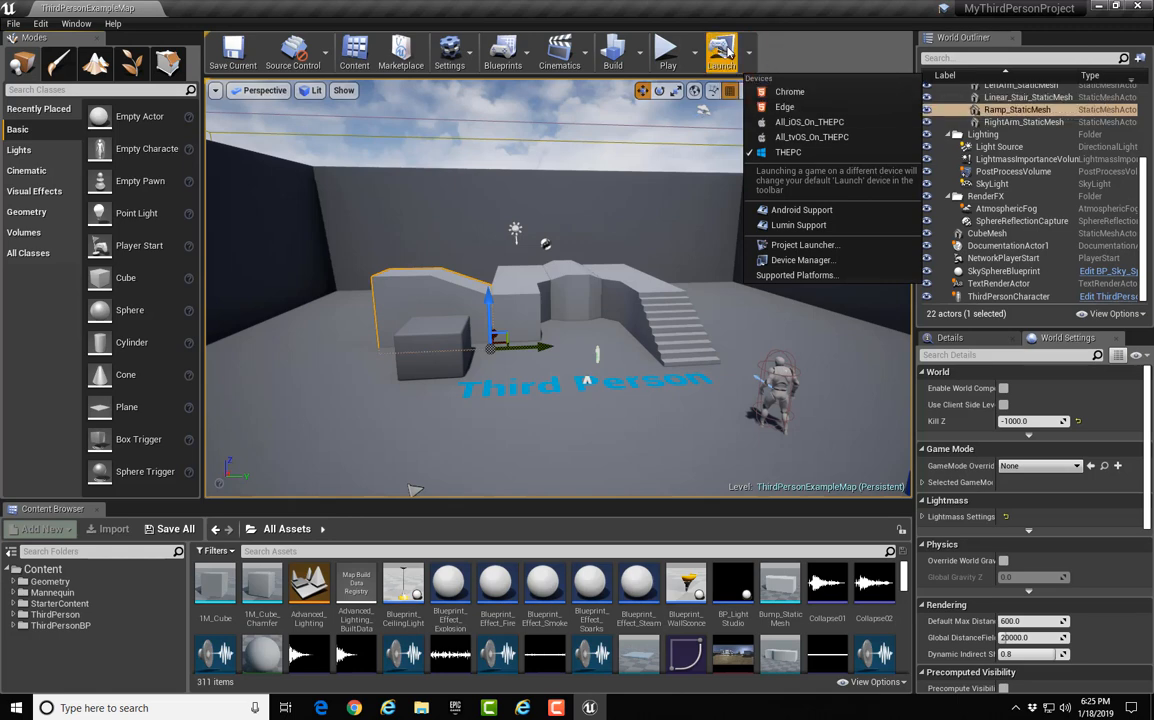
# - Play the level in New Editor Window (PIE) mode, maximize the preview, move the character around and end the session
pyautogui.click(697, 52)
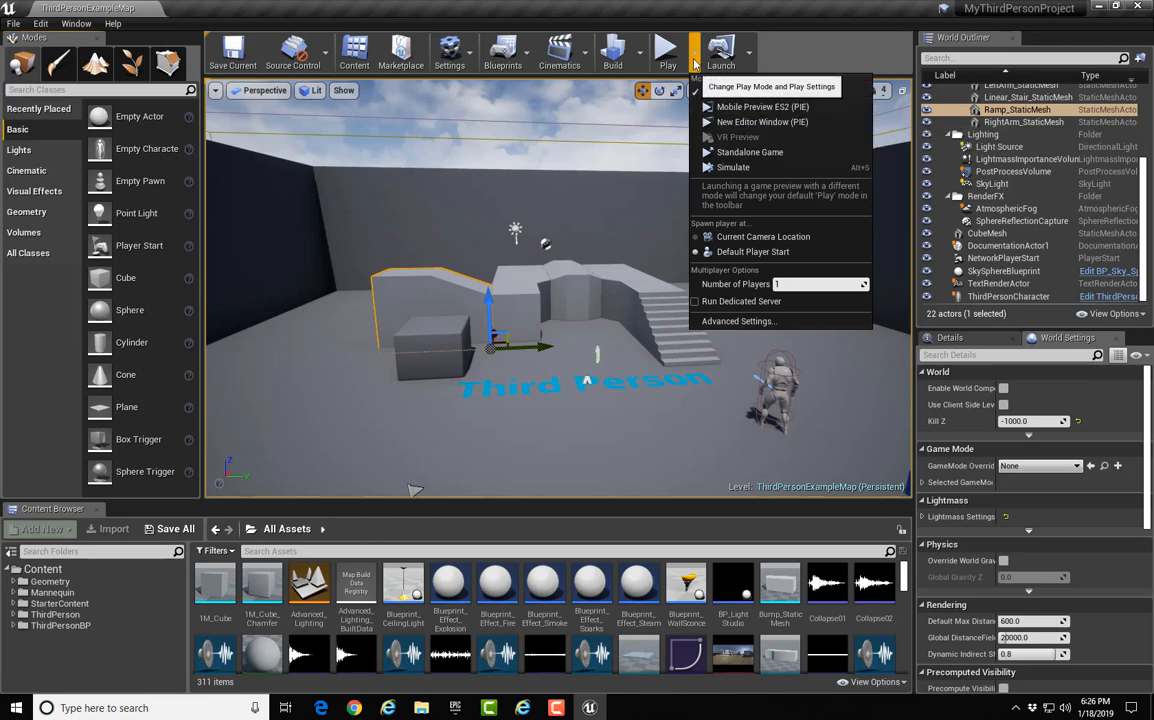
pyautogui.click(770, 124)
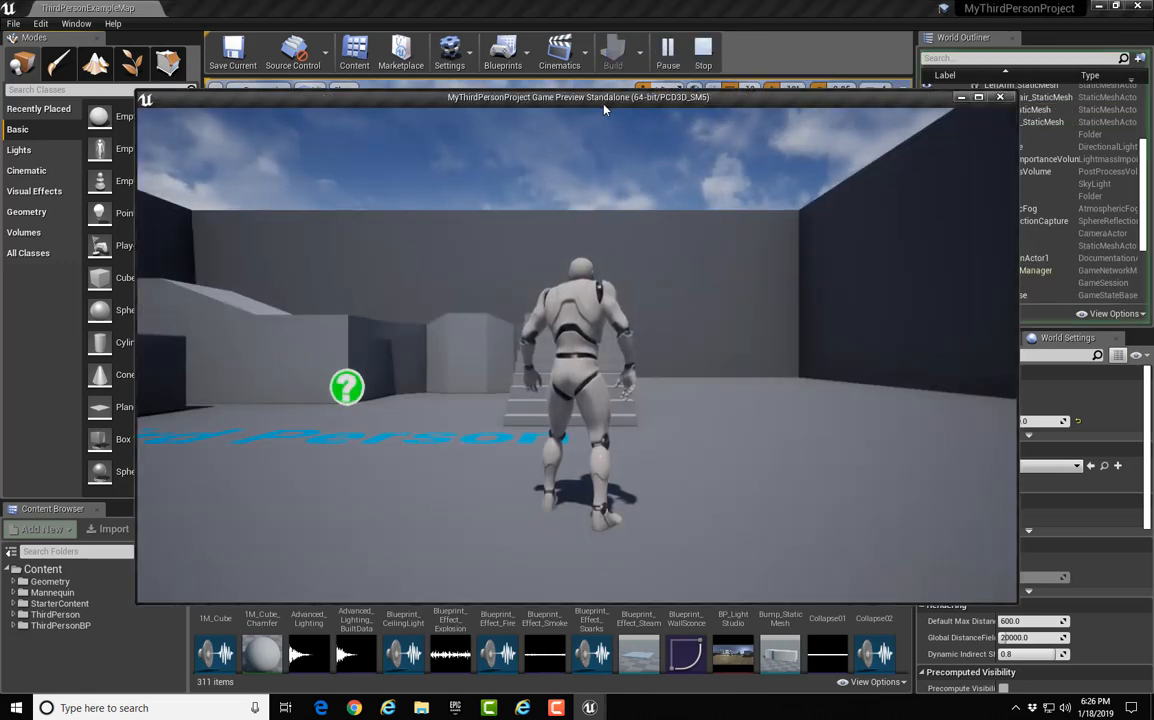
pyautogui.moveTo(601, 100); pyautogui.dragTo(646, 112)
pyautogui.doubleClick(646, 112)
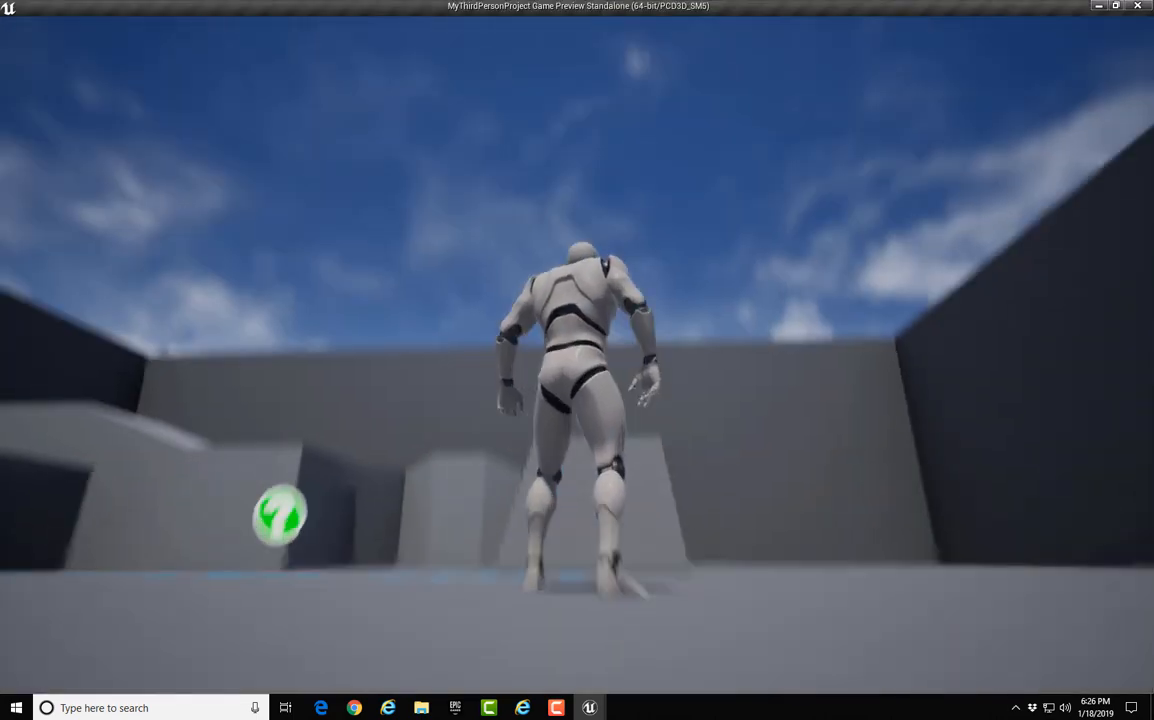
pyautogui.press('w')
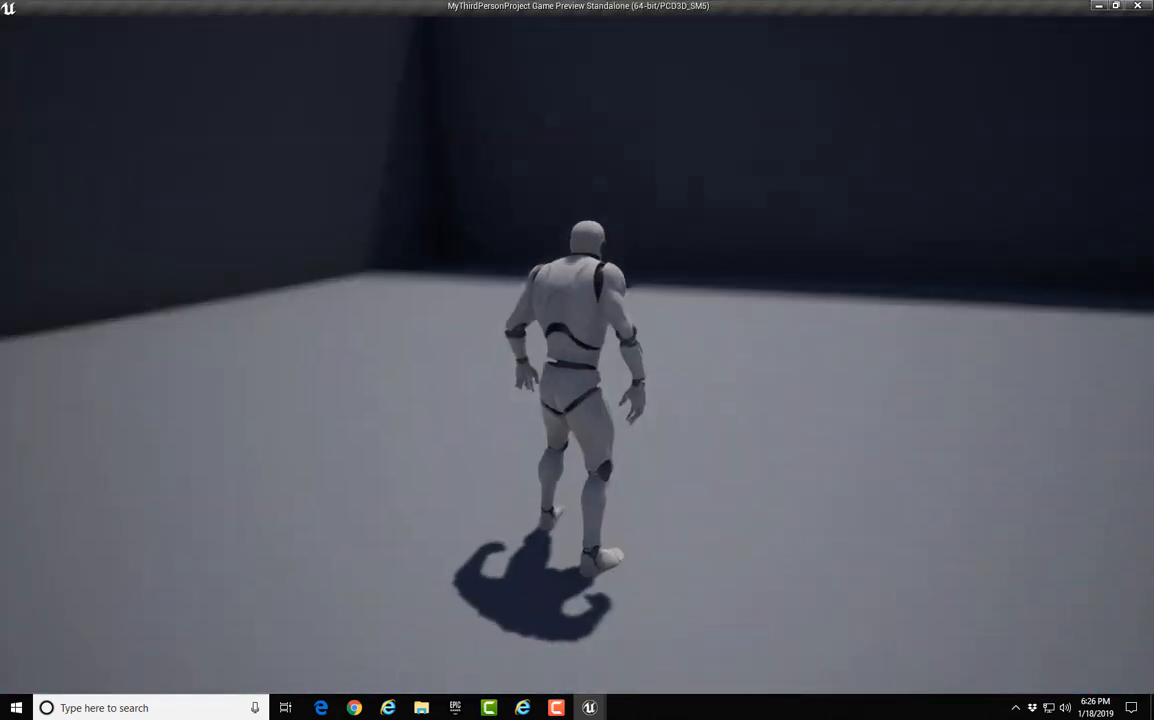
pyautogui.press('Escape')
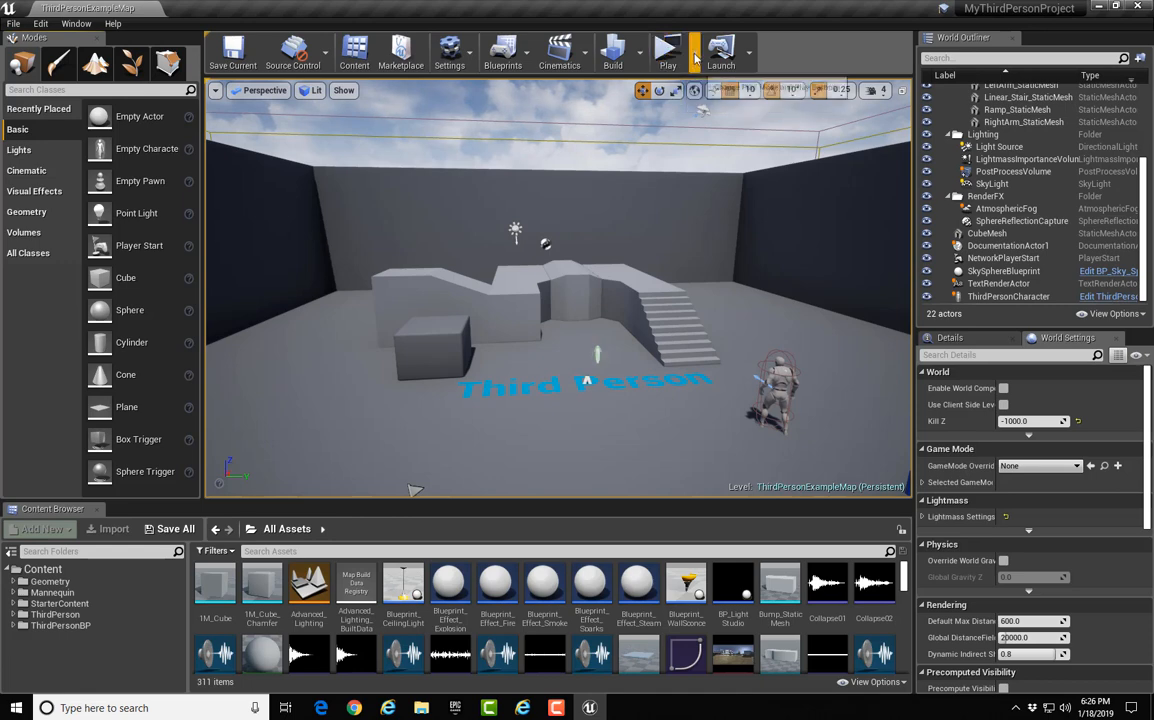
# - Check the play modes, play the level again in its own window, run the character around the arena and stop playing
pyautogui.click(695, 56)
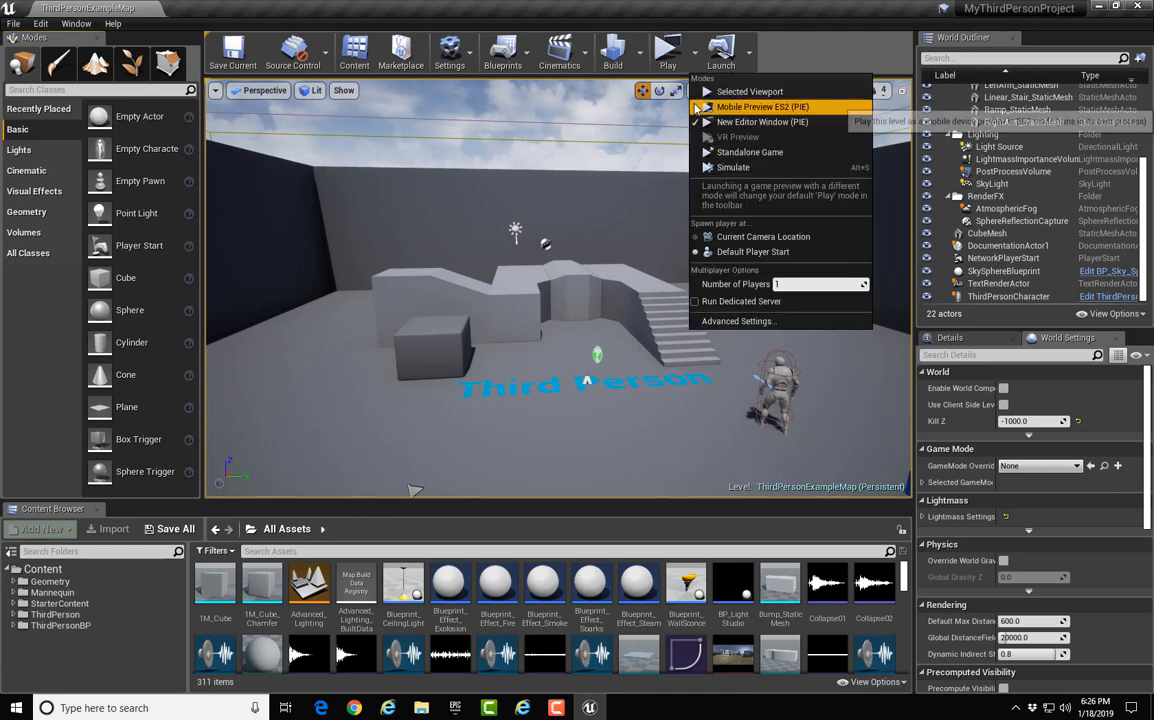
pyautogui.click(668, 48)
pyautogui.click(668, 47)
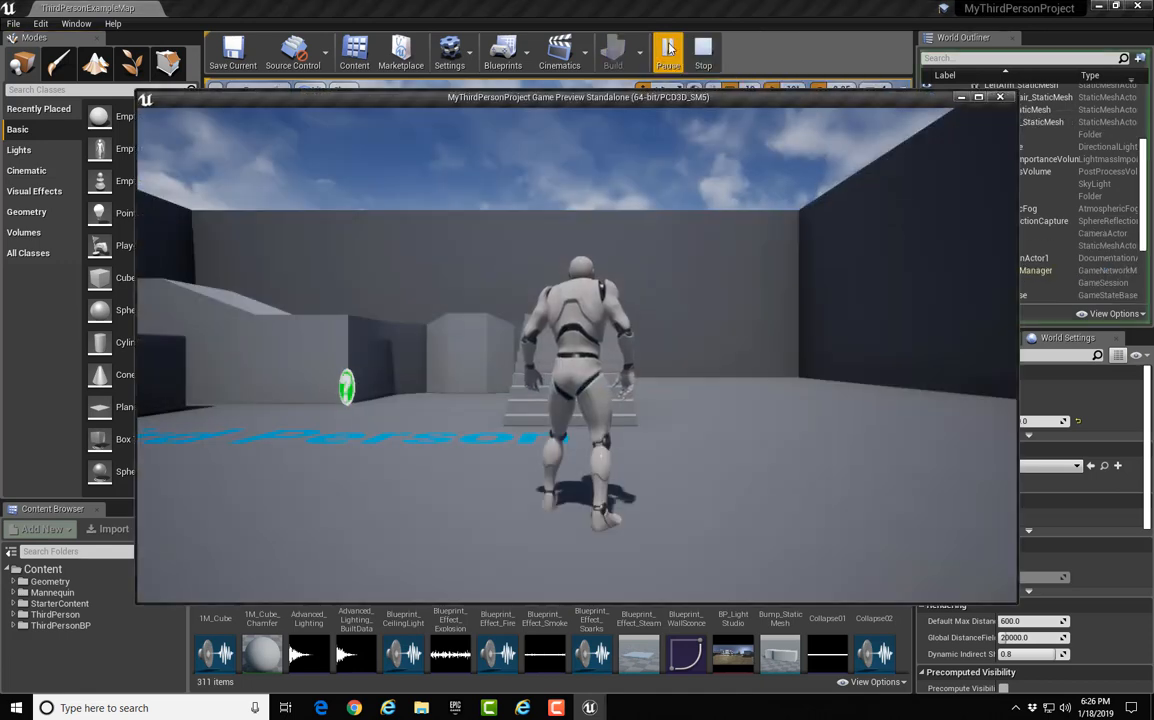
pyautogui.click(585, 275)
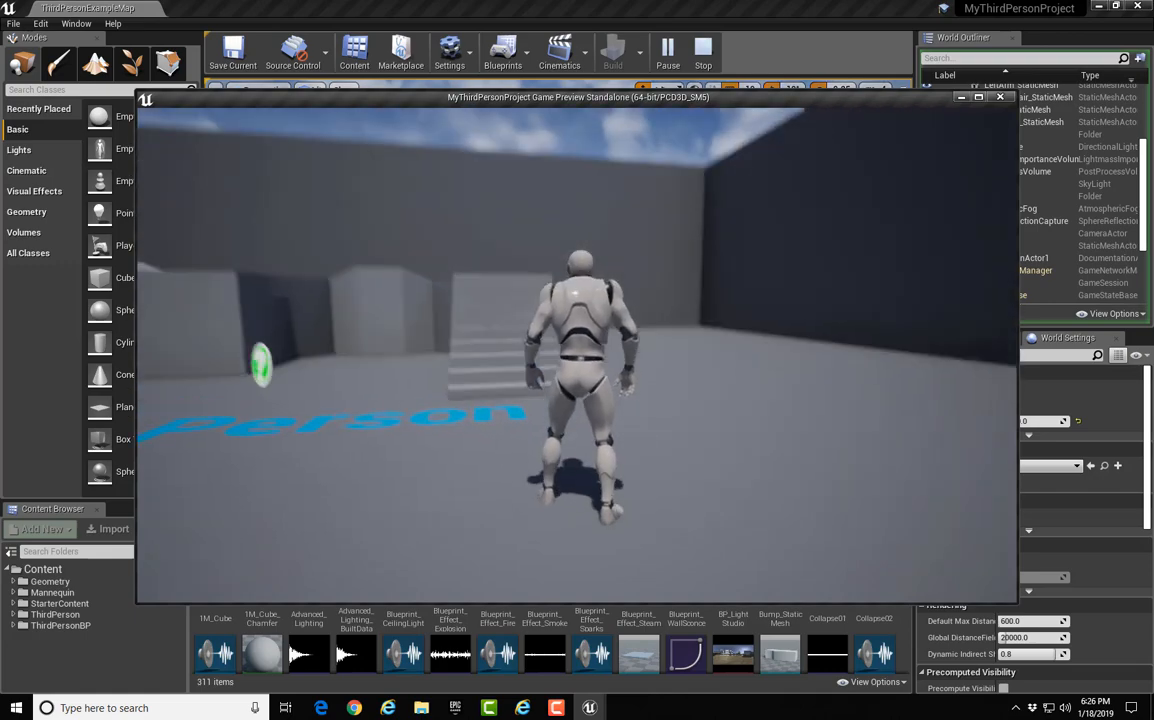
pyautogui.press('w')
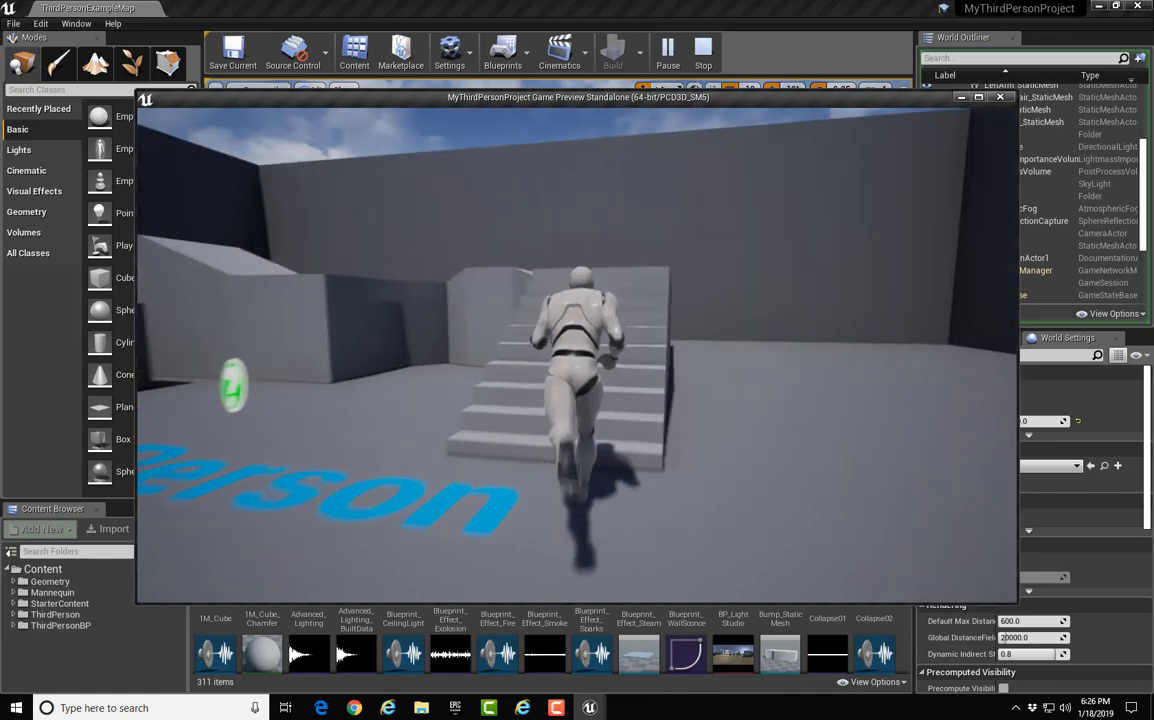
pyautogui.press('w')
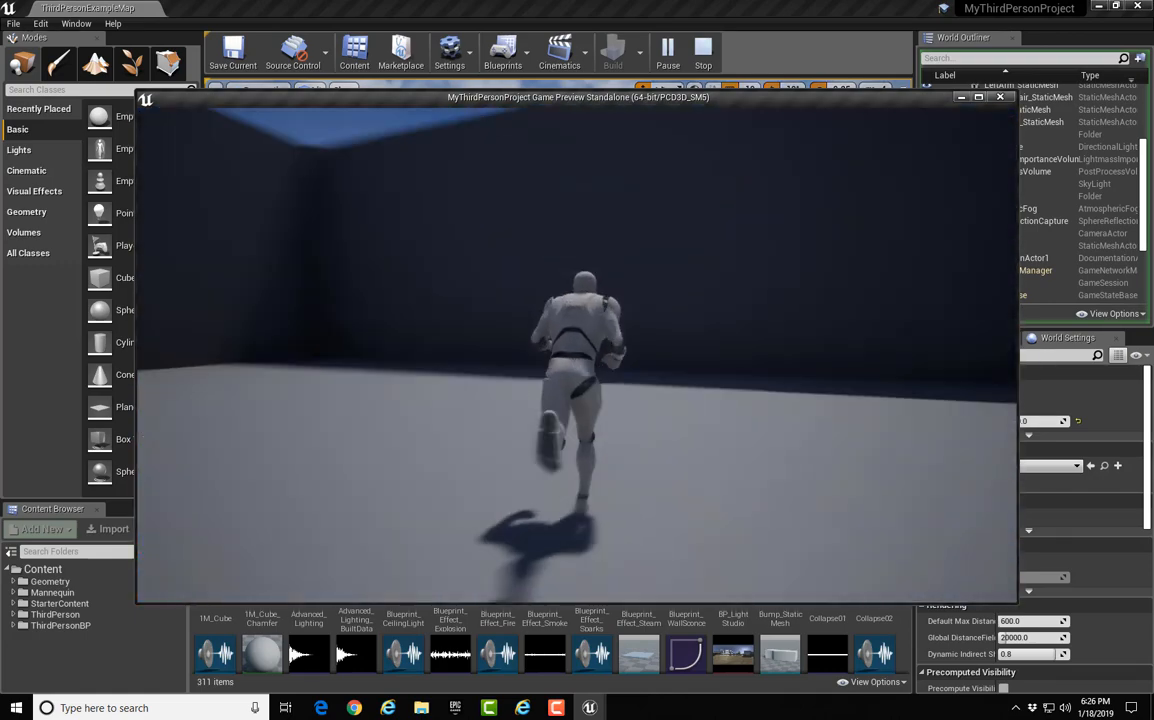
pyautogui.press('w')
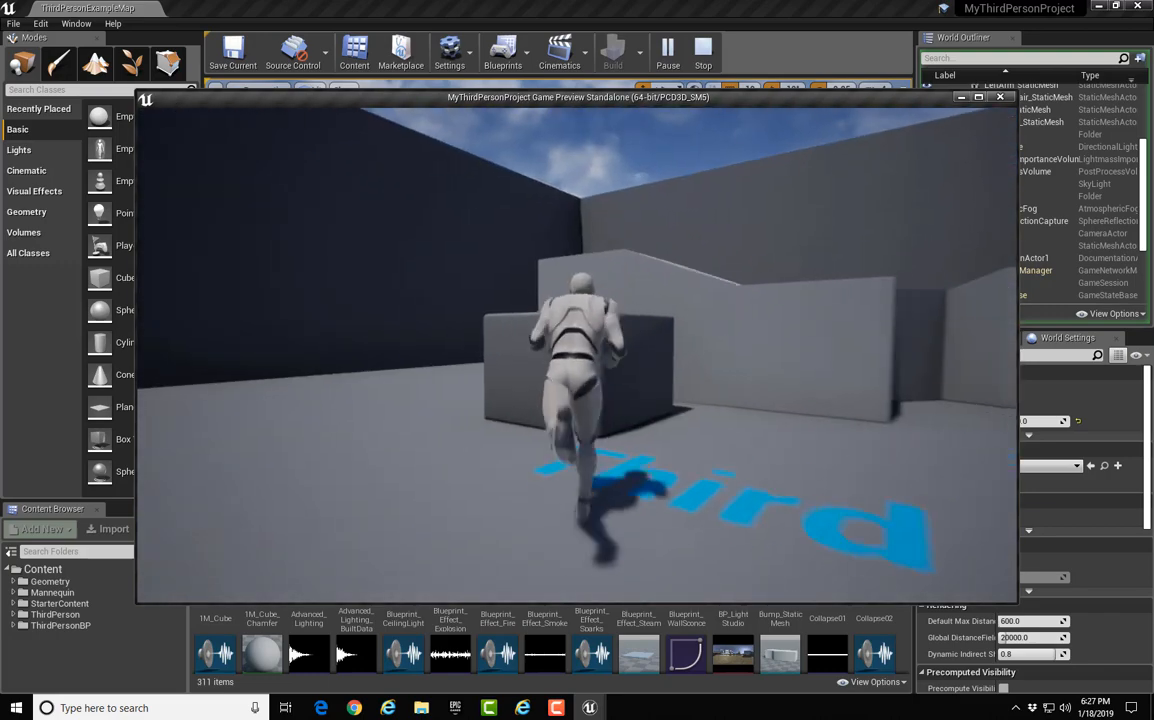
pyautogui.press('w')
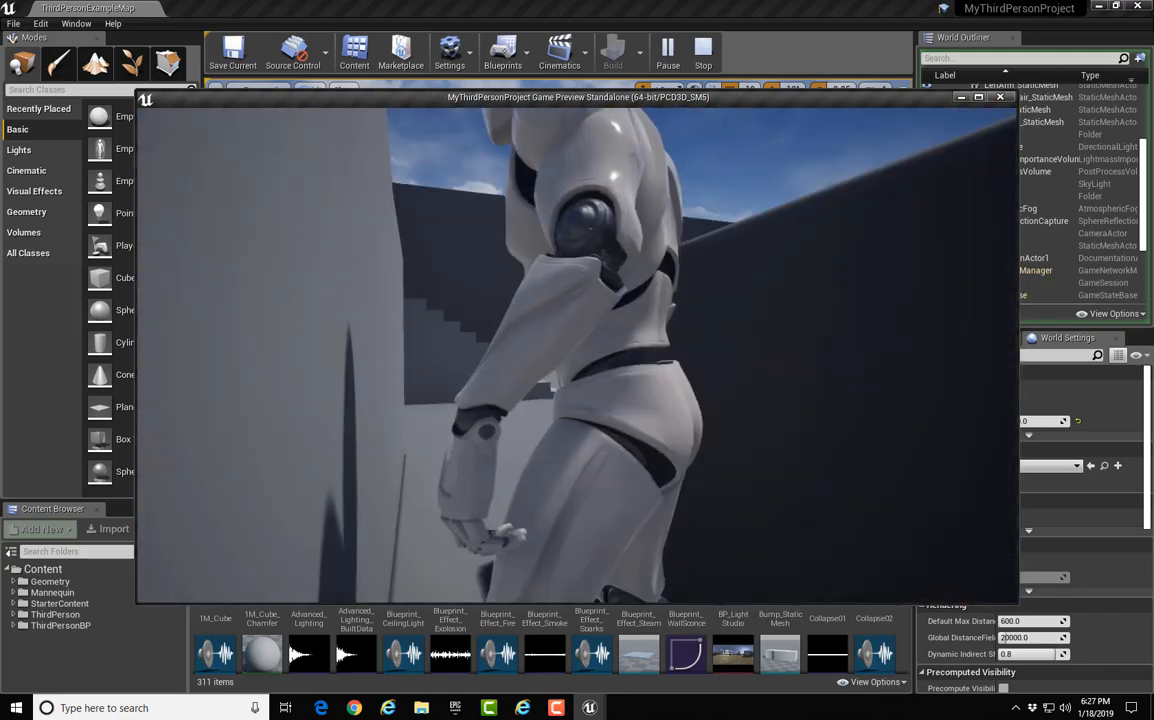
pyautogui.press('Escape')
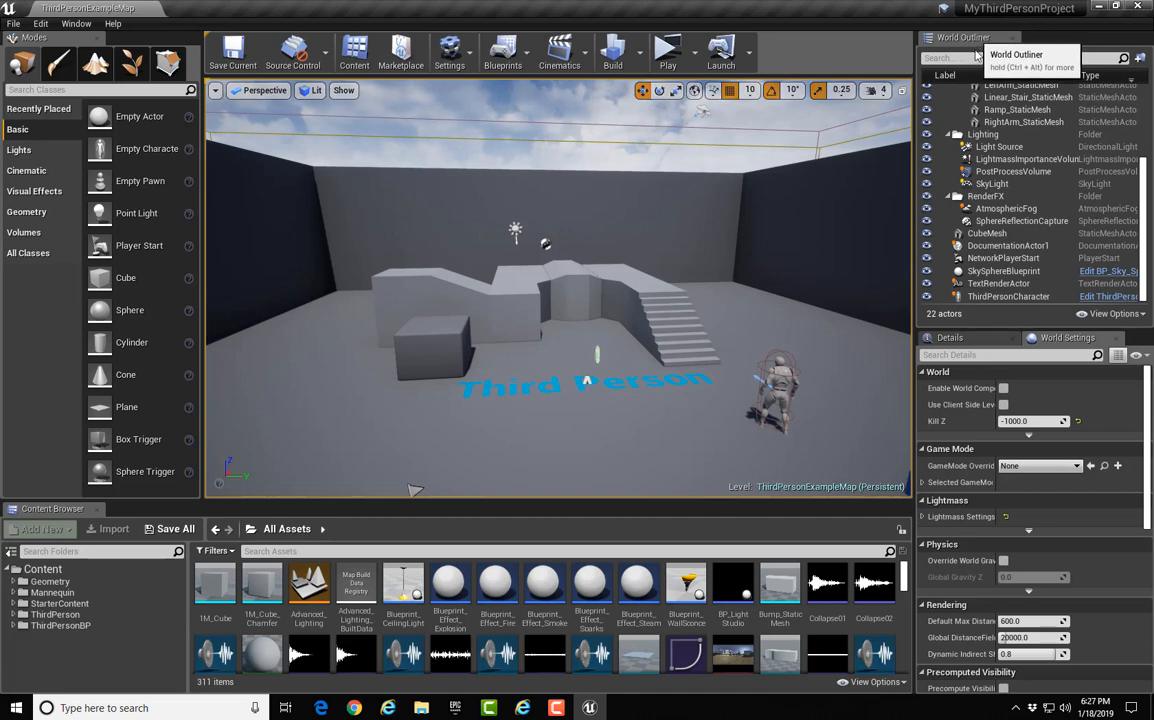
# - Focus the viewport on the Arena folder's Floor, Wall7, Wall9, Wall10 and Wall11 one after another
pyautogui.scroll(3, 1150, 155)
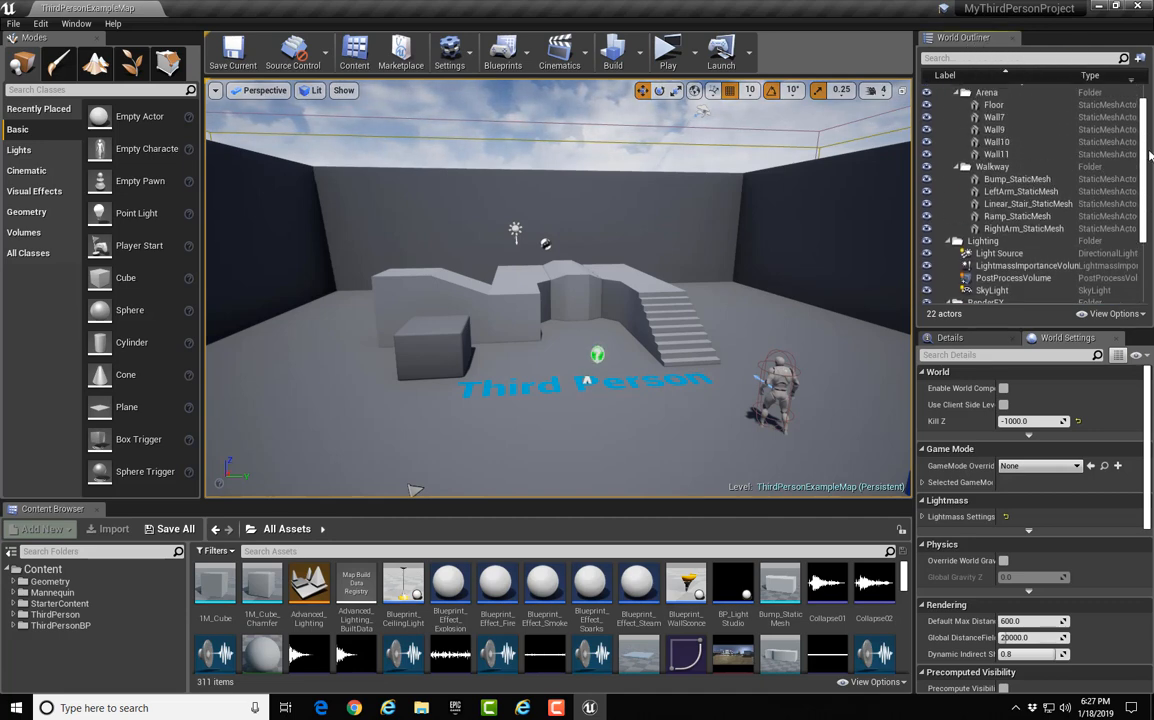
pyautogui.scroll(2, 1150, 150)
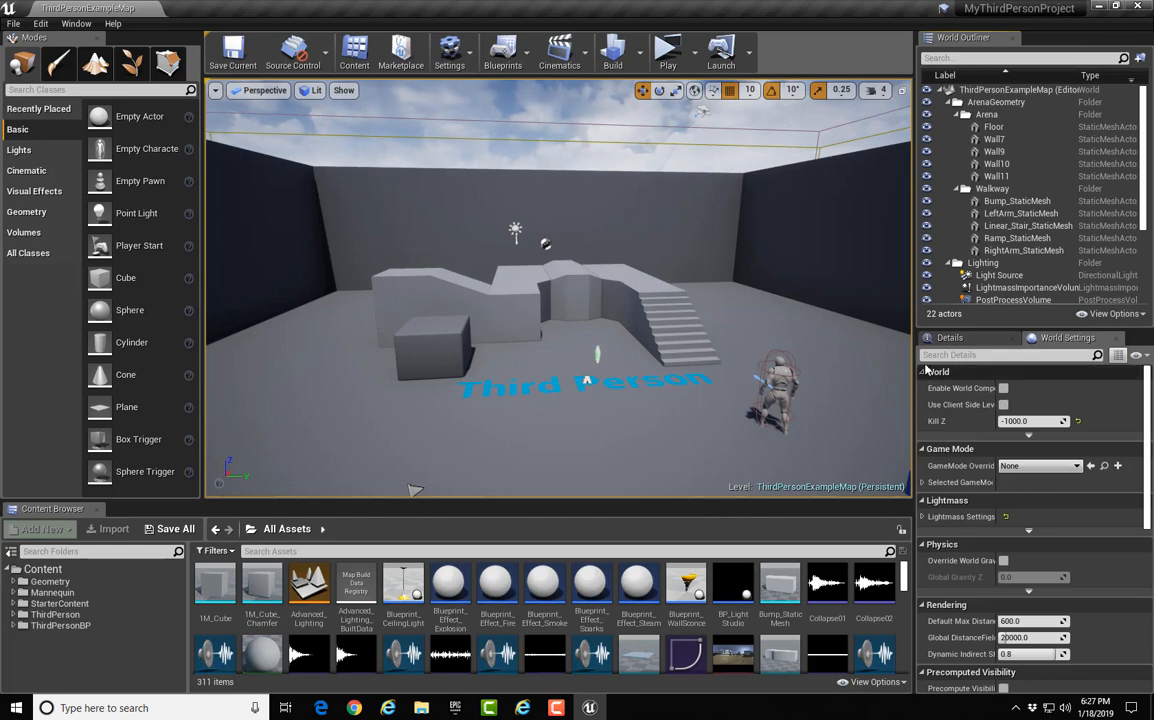
pyautogui.doubleClick(1017, 128)
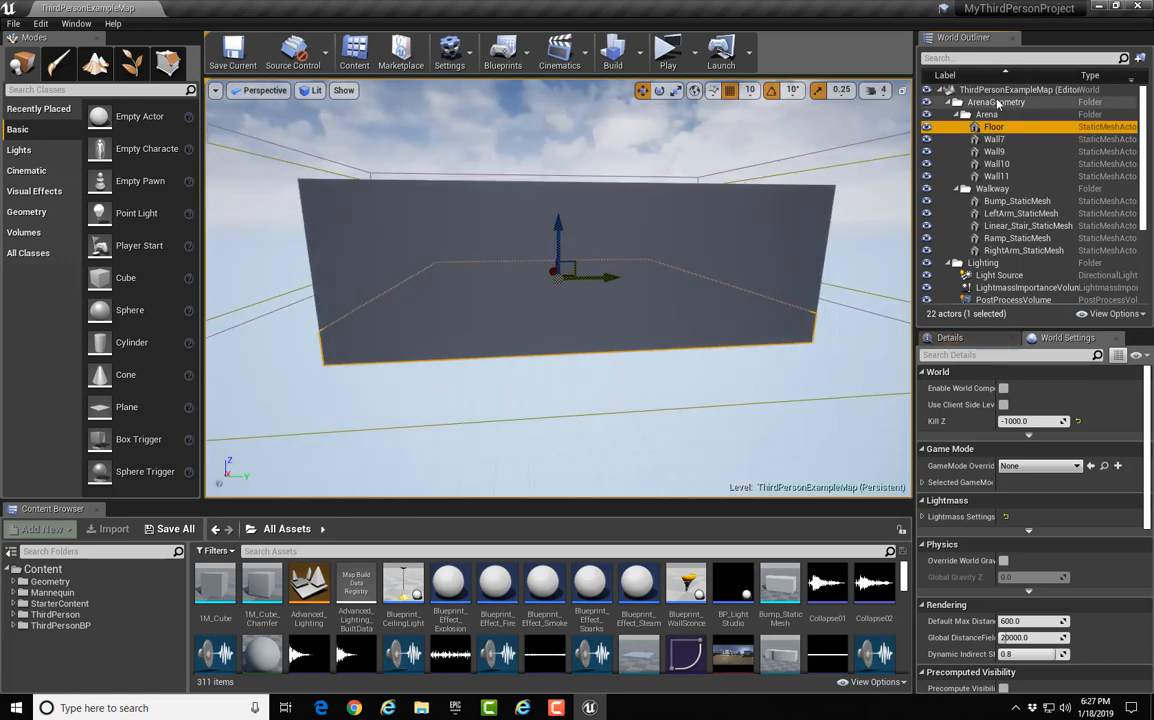
pyautogui.doubleClick(994, 139)
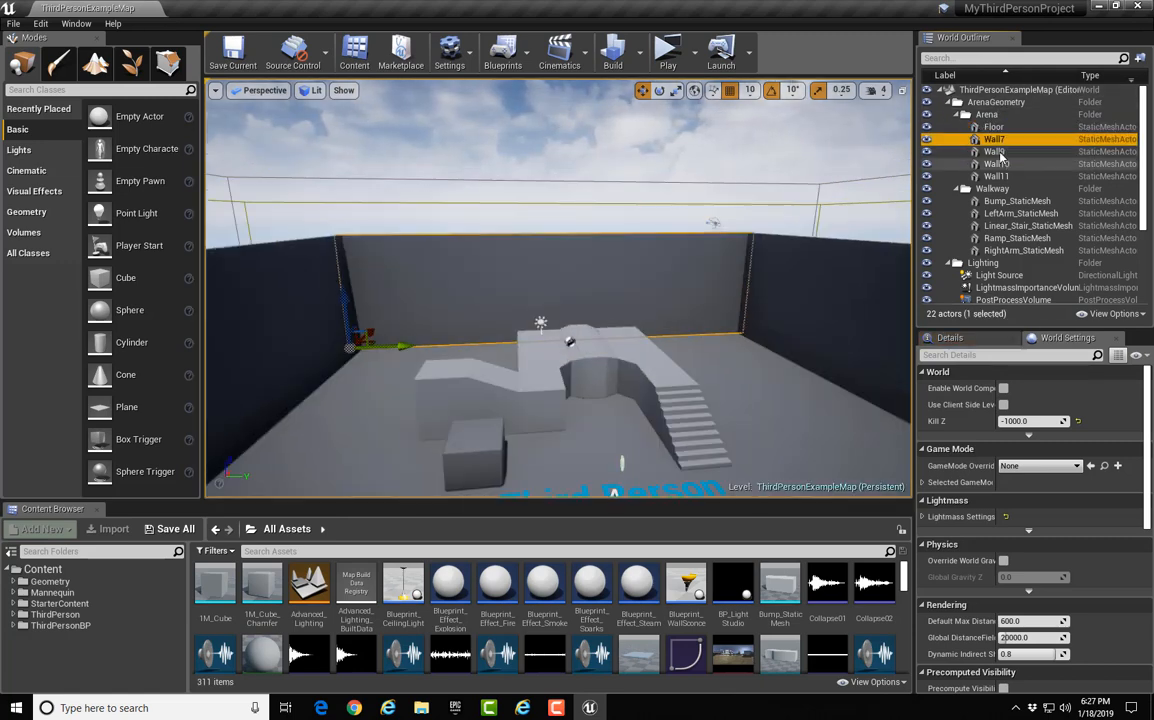
pyautogui.doubleClick(998, 152)
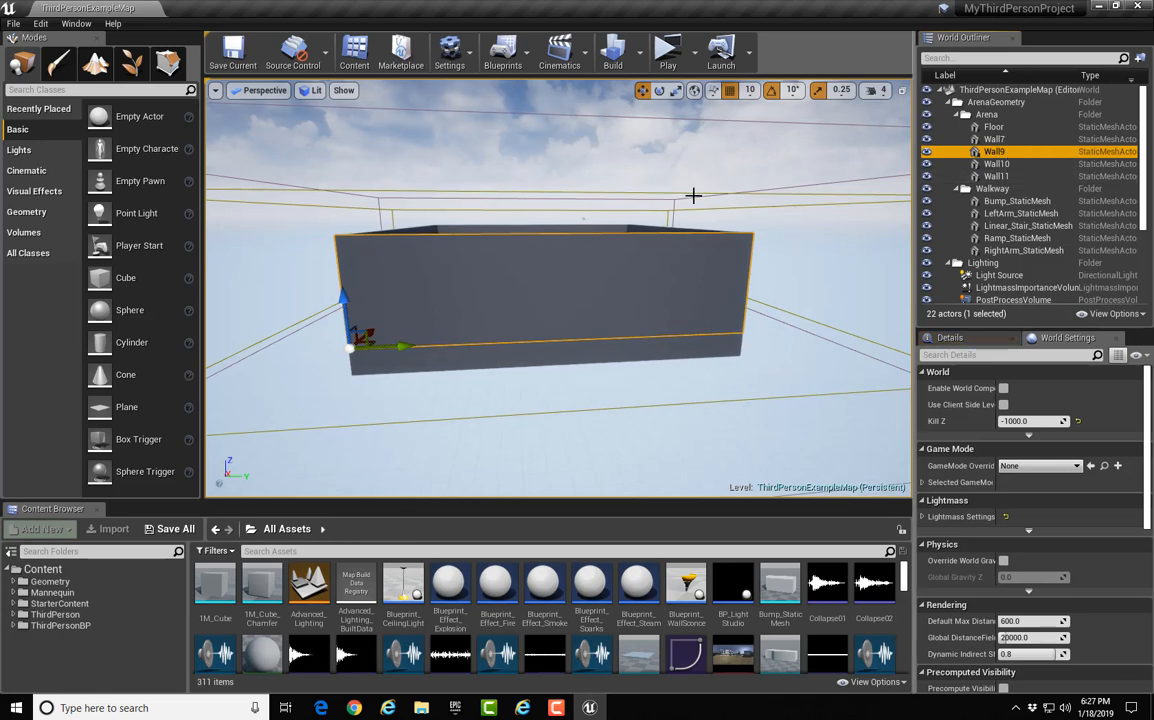
pyautogui.doubleClick(996, 164)
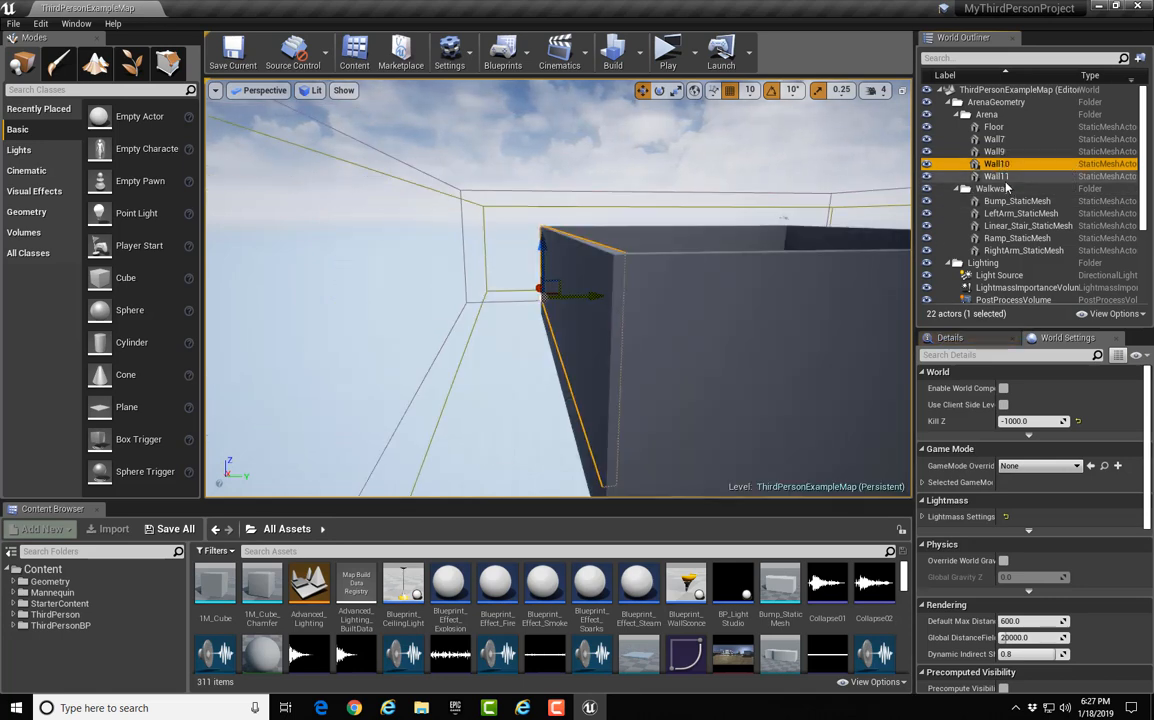
pyautogui.doubleClick(996, 176)
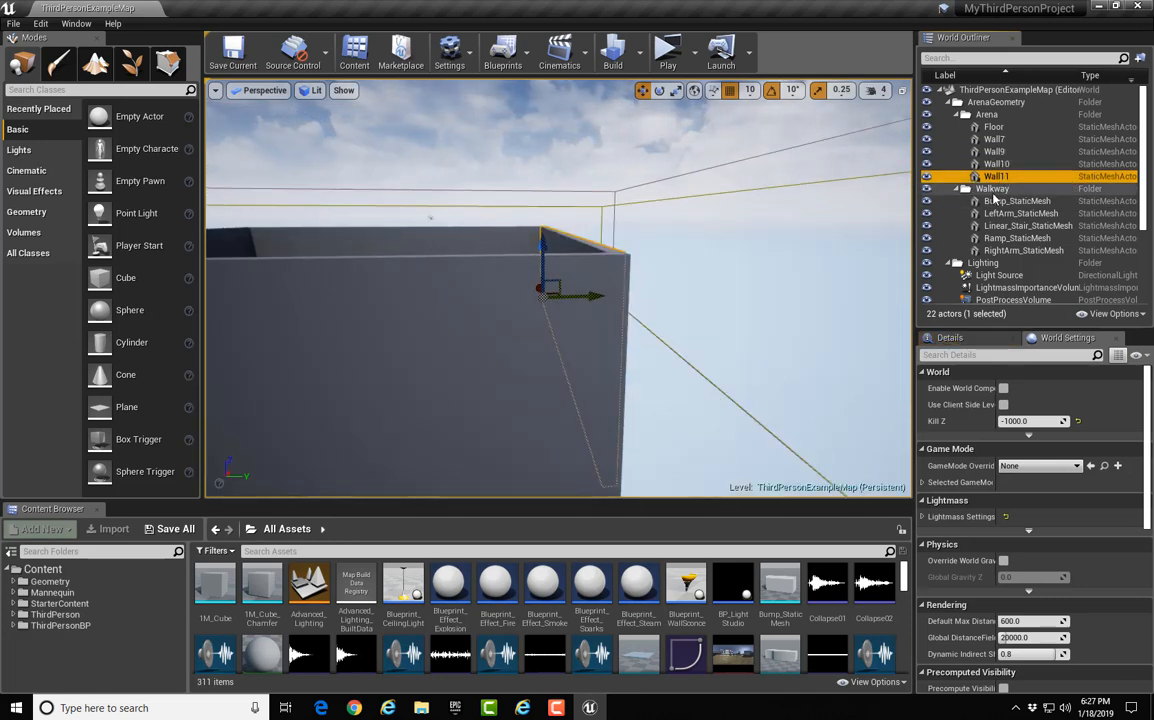
# - Focus on LeftArm_StaticMesh, Linear_Stair_StaticMesh and the lightmass importance volume, then select the Light Source and view the remaining actors
pyautogui.doubleClick(990, 213)
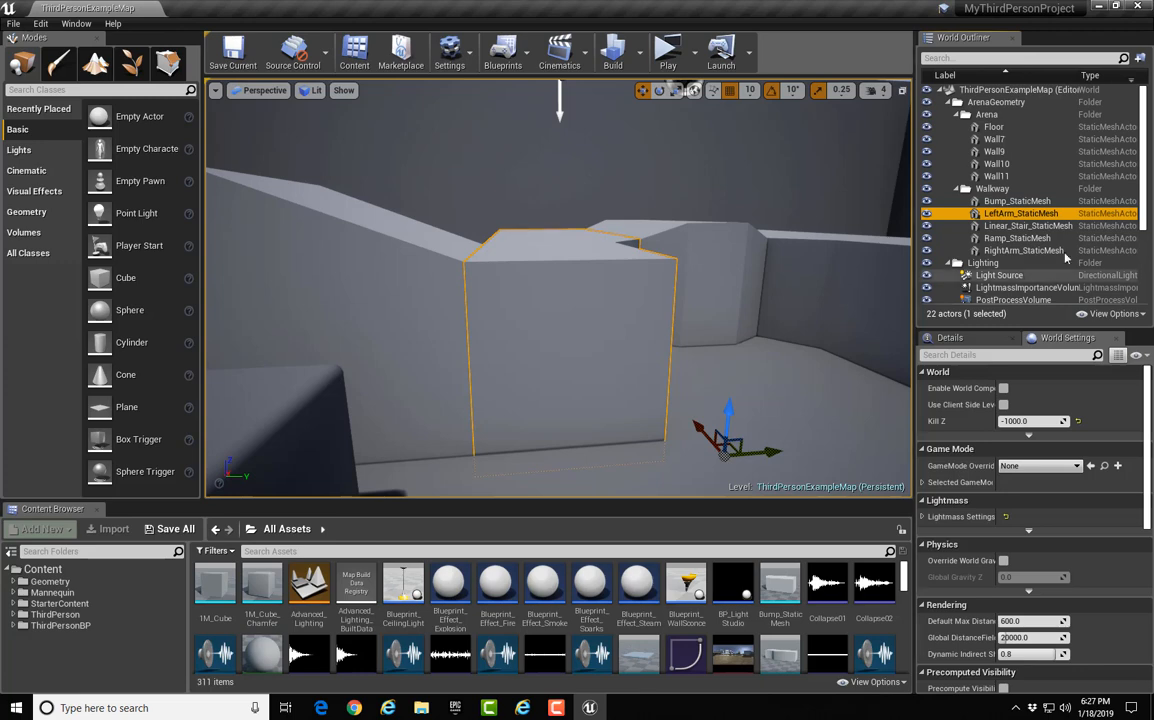
pyautogui.doubleClick(1020, 226)
pyautogui.doubleClick(995, 288)
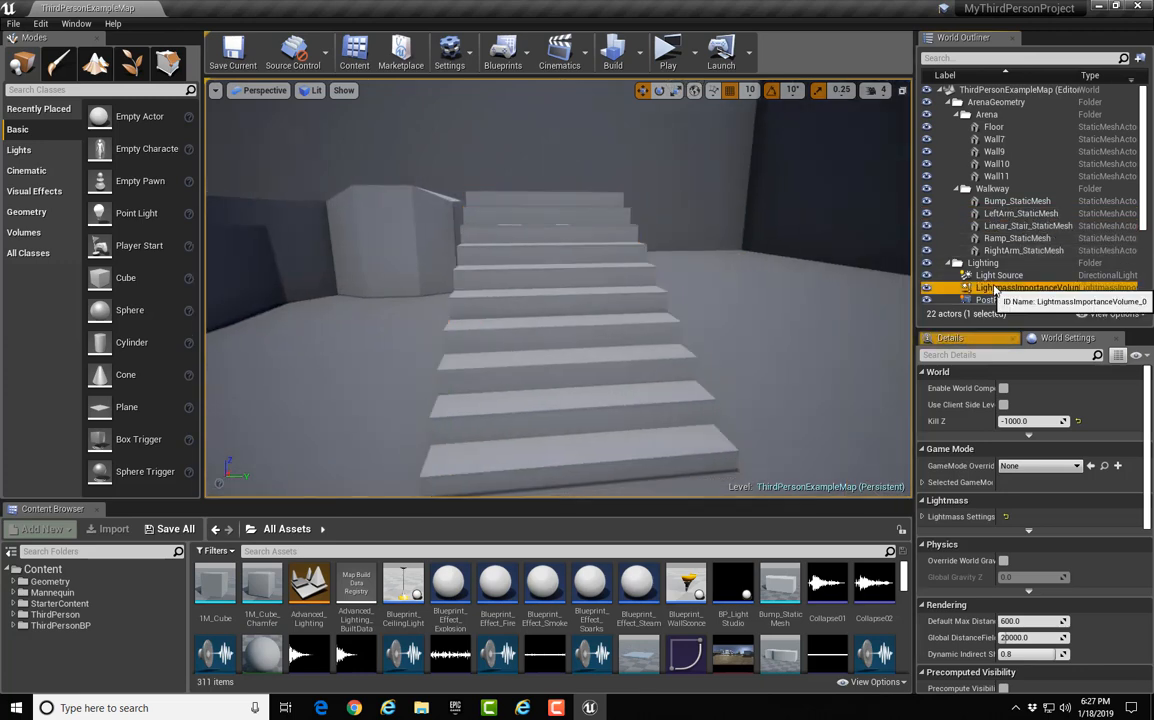
pyautogui.click(1000, 277)
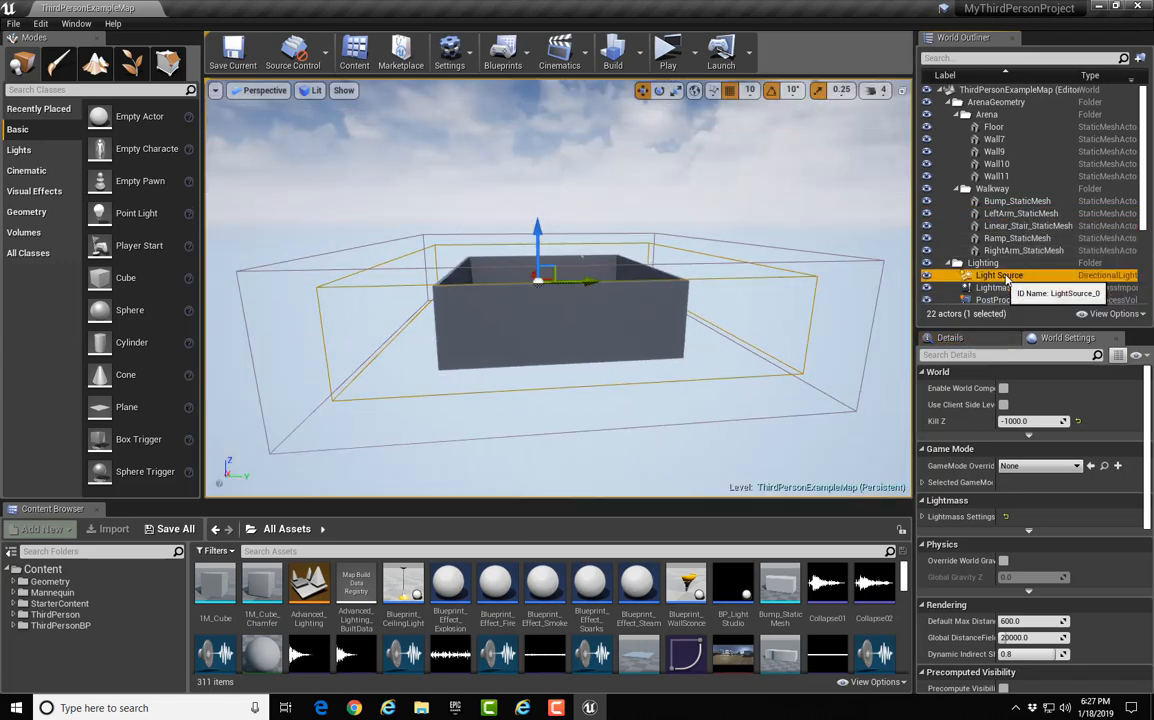
pyautogui.scroll(-5, 1000, 280)
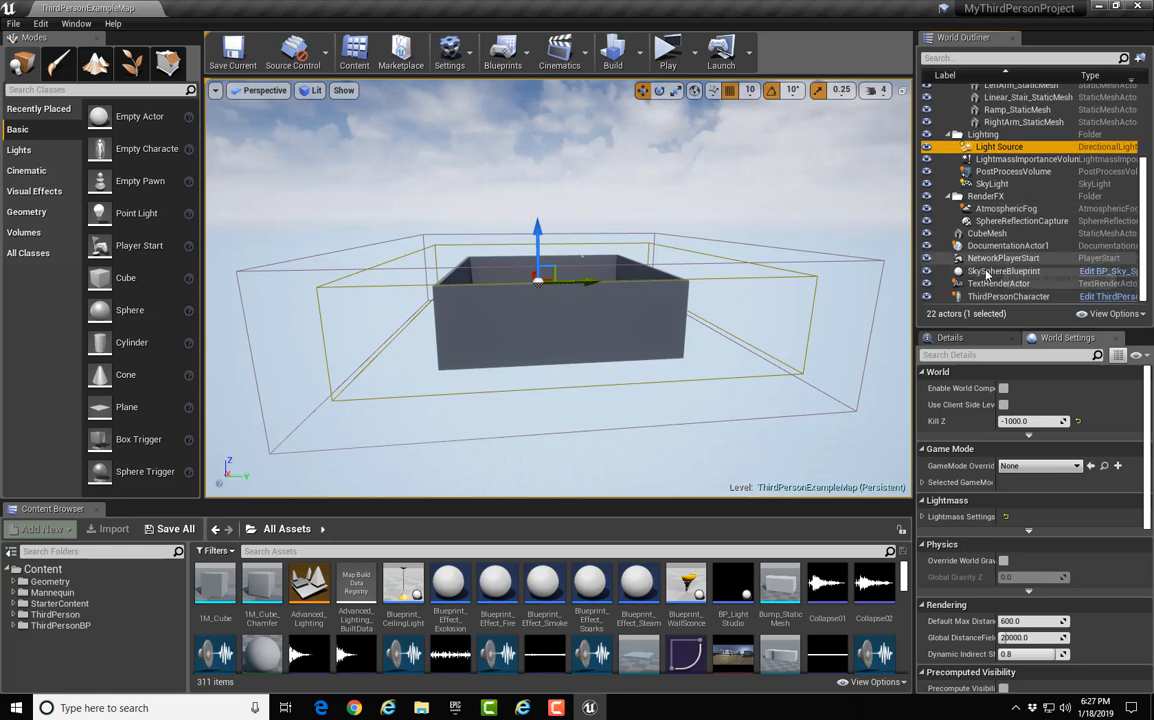
# - Focus the viewport on Wall7 and examine the actions available for it, including its Edit and Visibility options
pyautogui.scroll(5, 988, 276)
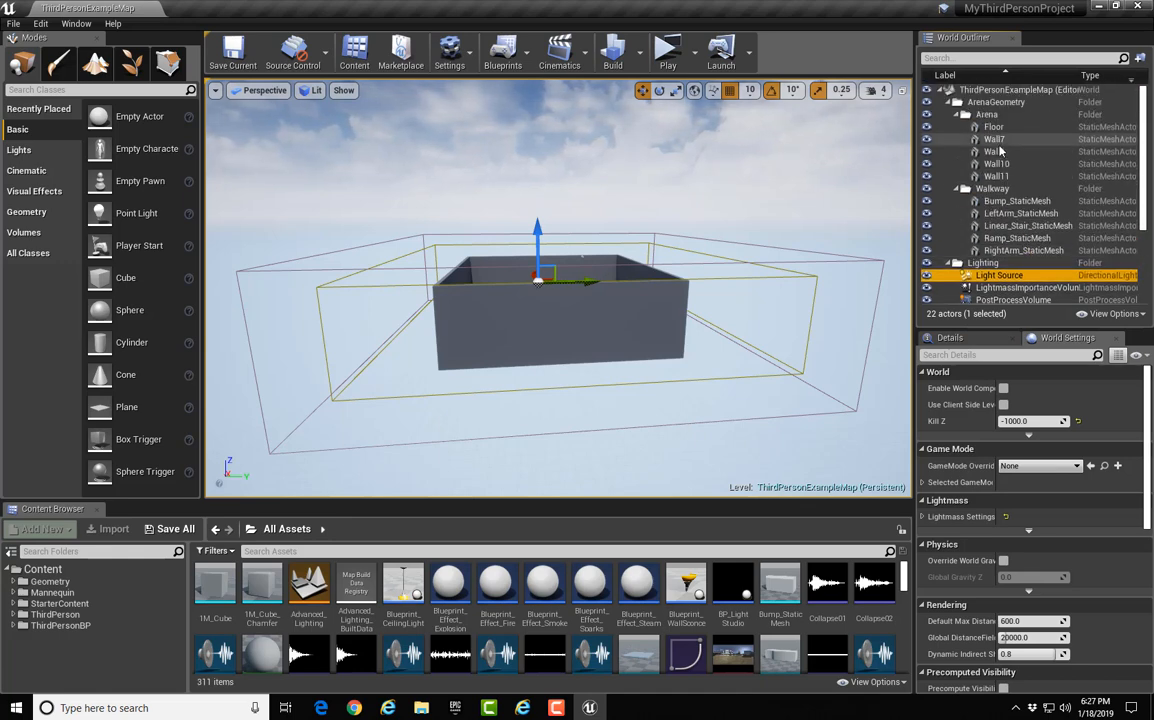
pyautogui.doubleClick(997, 140)
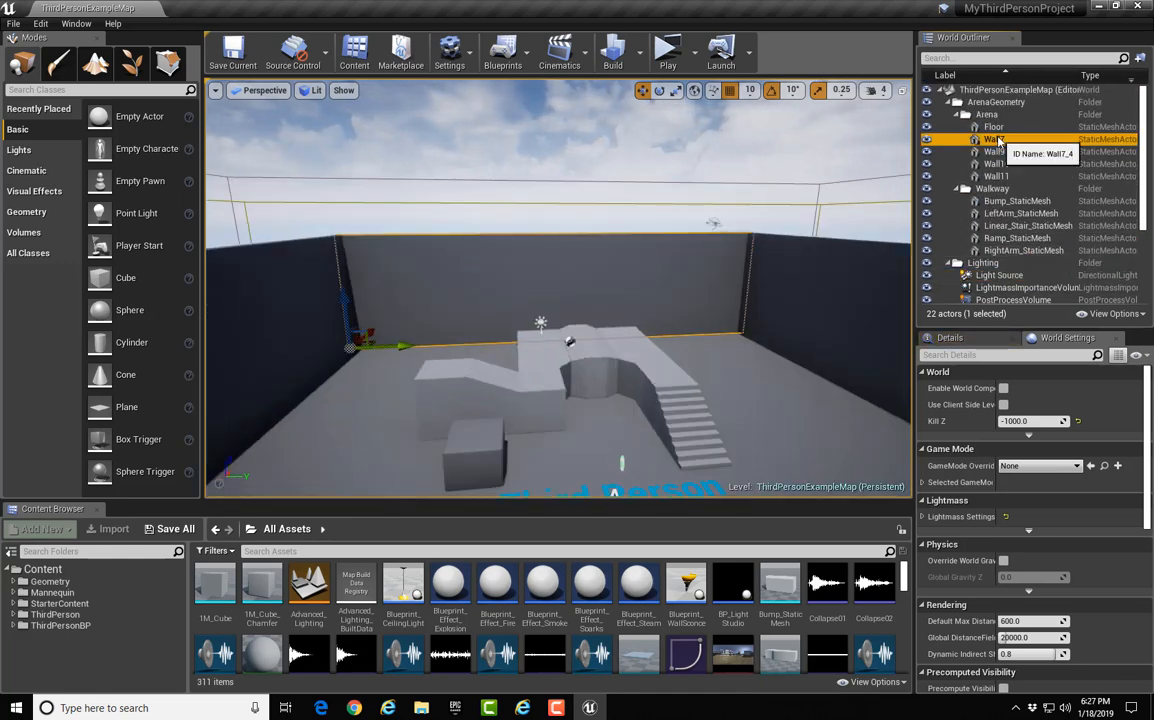
pyautogui.rightClick(998, 141)
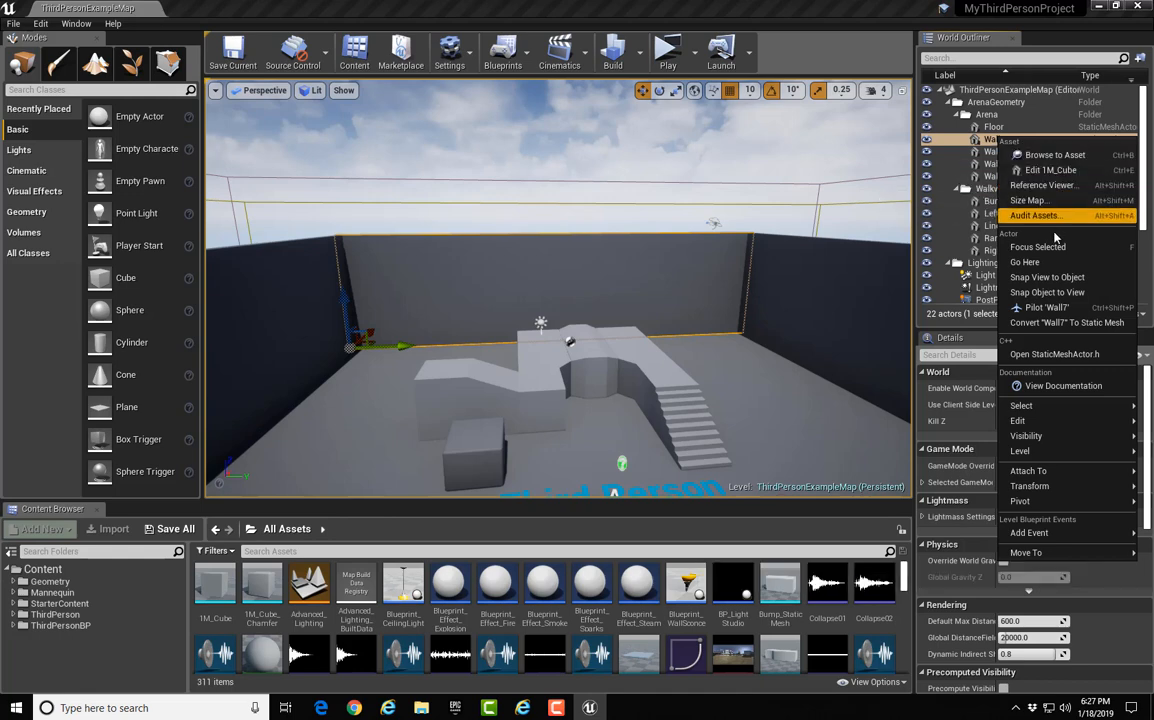
pyautogui.moveTo(1041, 423)
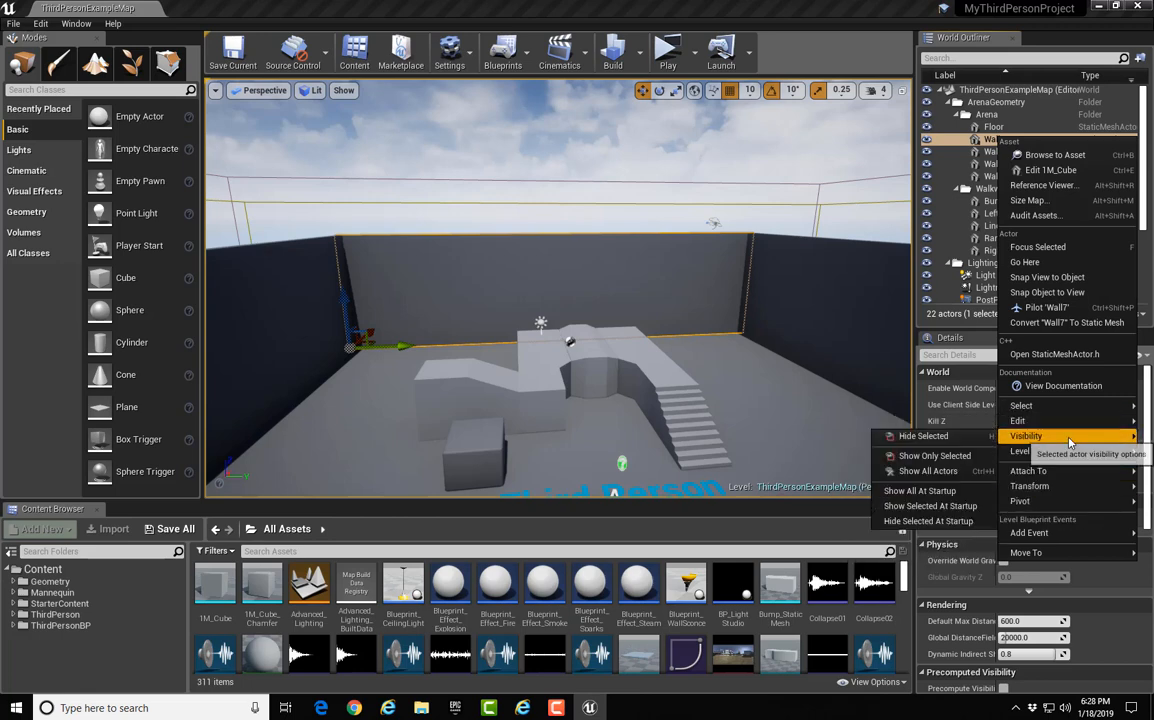
pyautogui.click(950, 147)
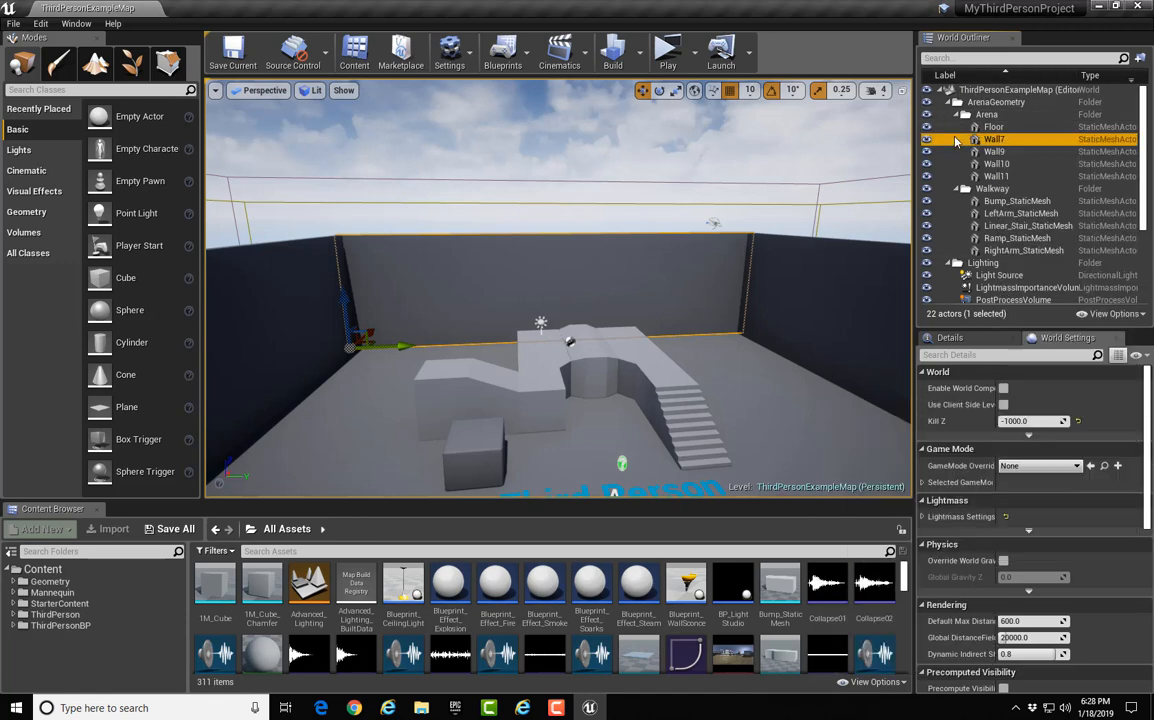
pyautogui.rightClick(930, 141)
pyautogui.press('Escape')
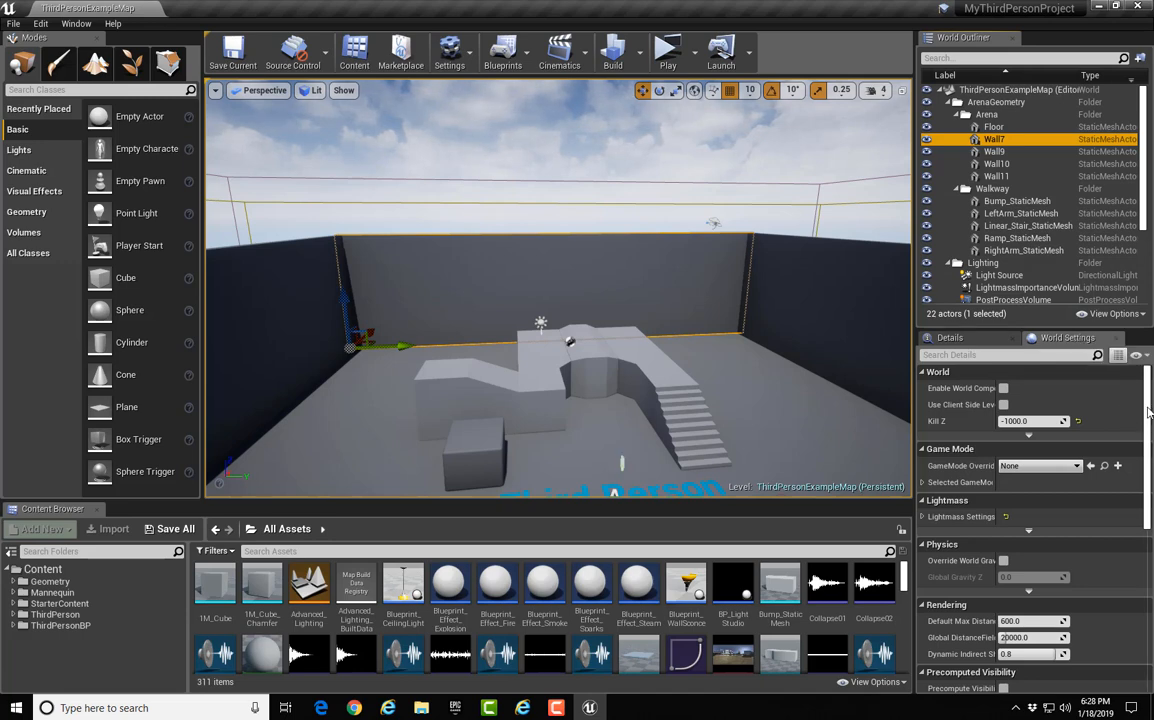
# - Look through the World Settings from the World section to VR, and switch to the Details of Wall7
pyautogui.scroll(-6, 1148, 412)
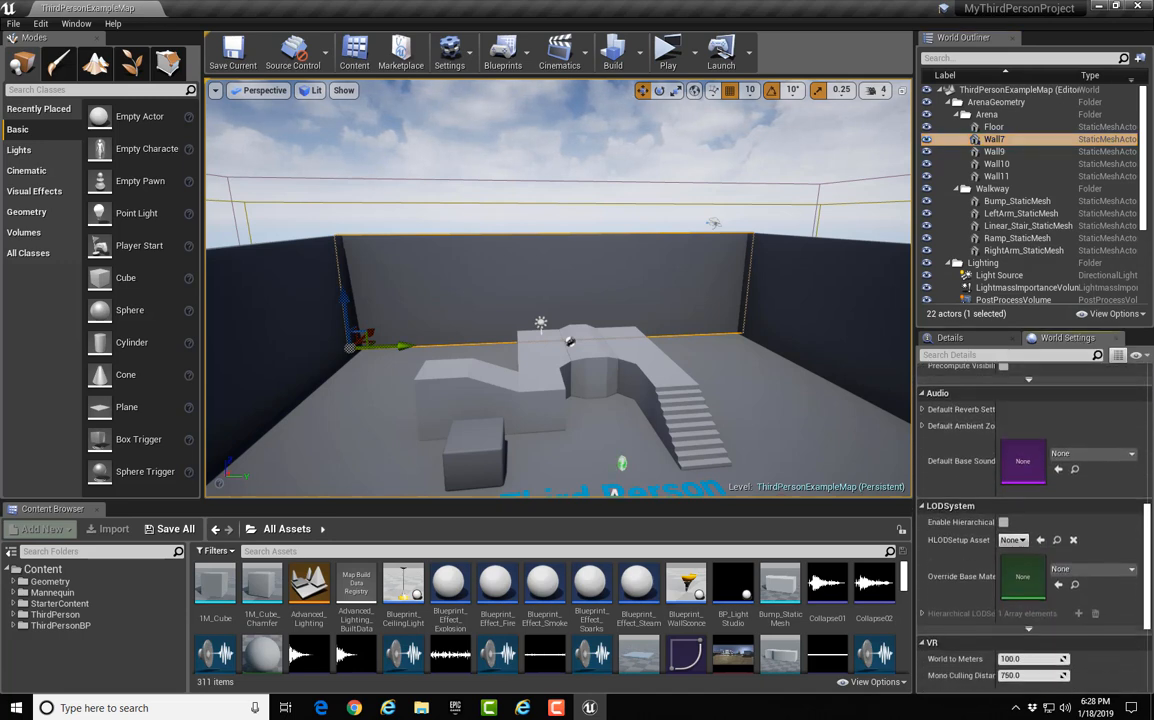
pyautogui.scroll(-2, 1148, 412)
pyautogui.scroll(5, 1150, 450)
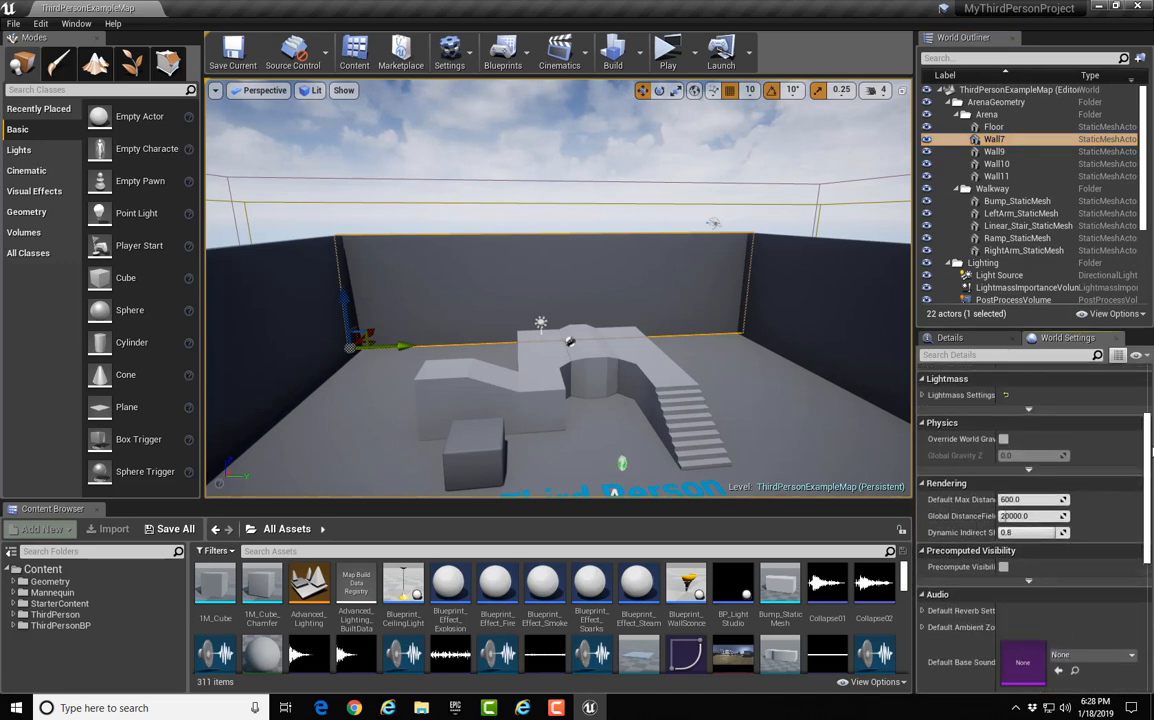
pyautogui.moveTo(1149, 452); pyautogui.dragTo(1148, 400)
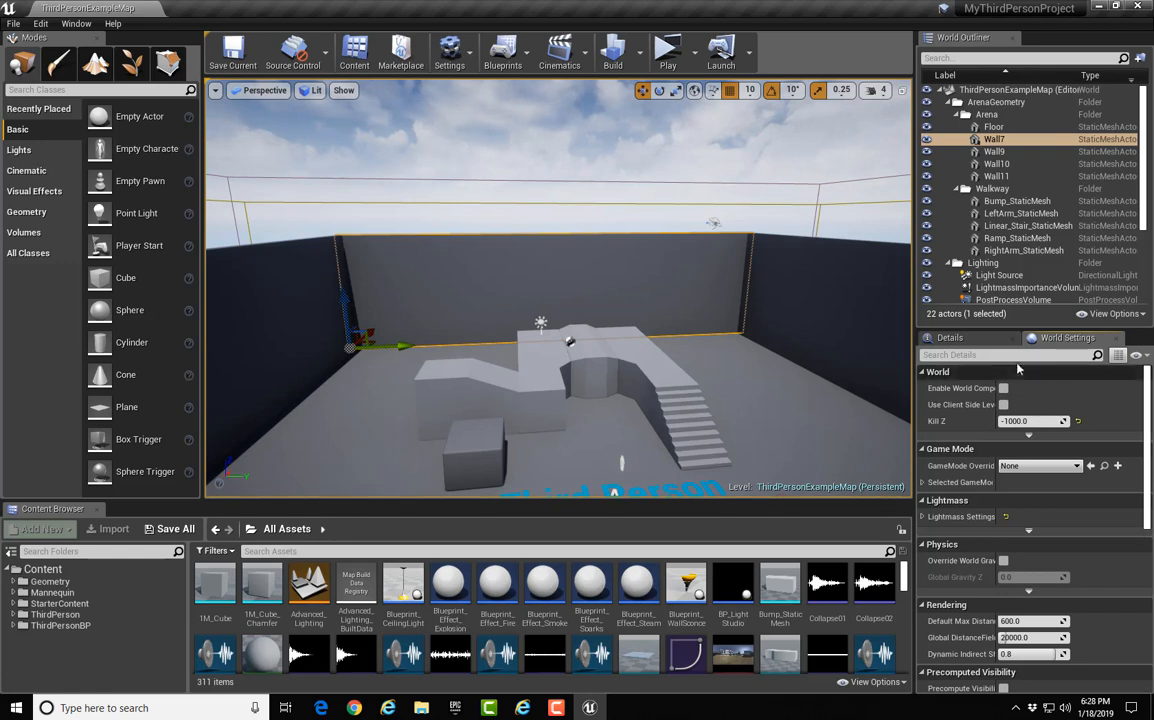
pyautogui.click(978, 341)
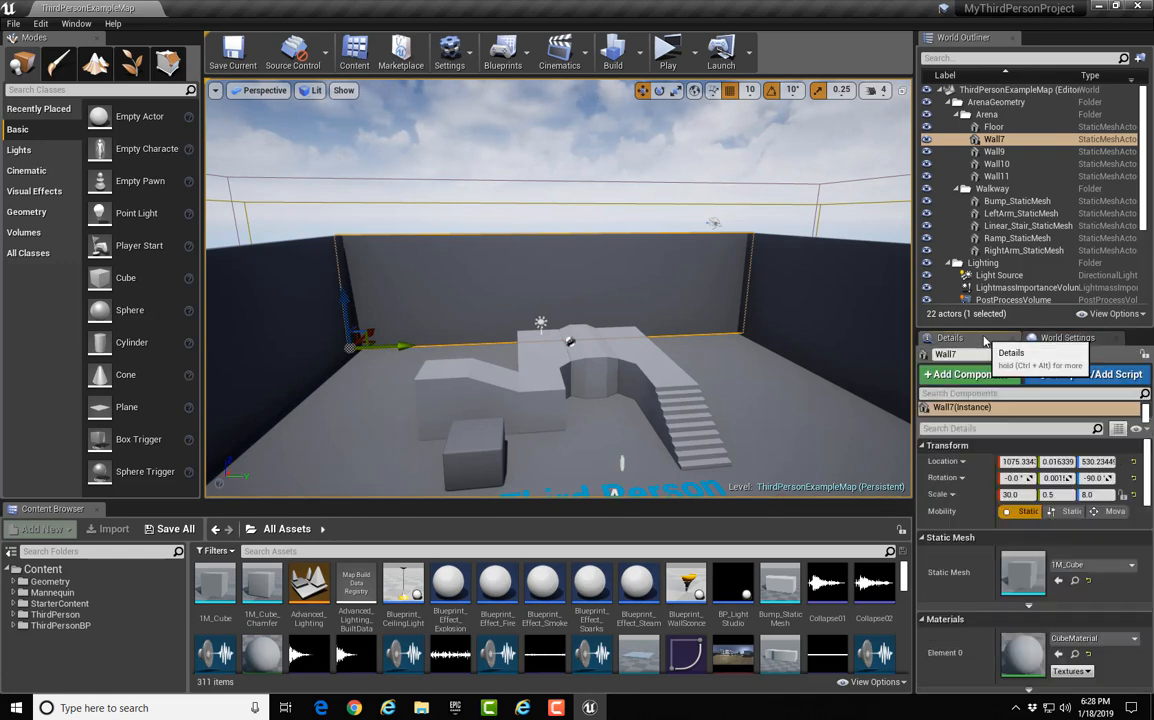
# - Select walkway pieces in turn, including Linear_Stair_StaticMesh, LeftArm_StaticMesh and Ramp_StaticMesh, and examine the ramp's Transform values
pyautogui.click(666, 383)
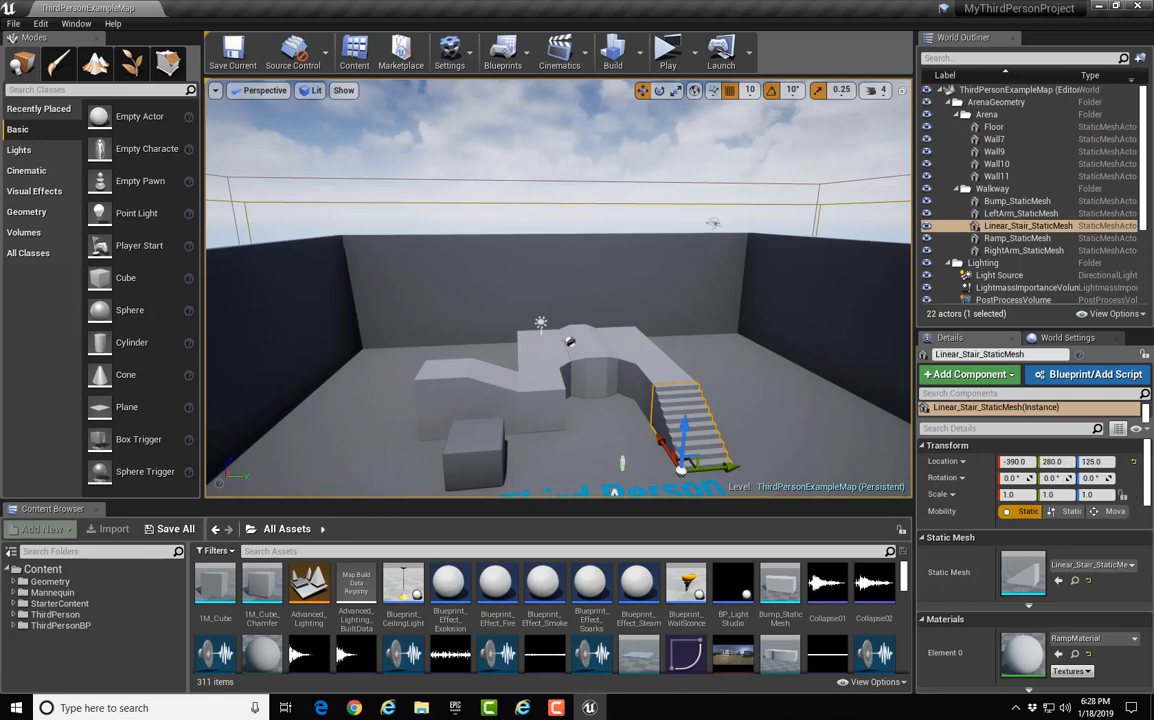
pyautogui.click(594, 360)
pyautogui.click(548, 350)
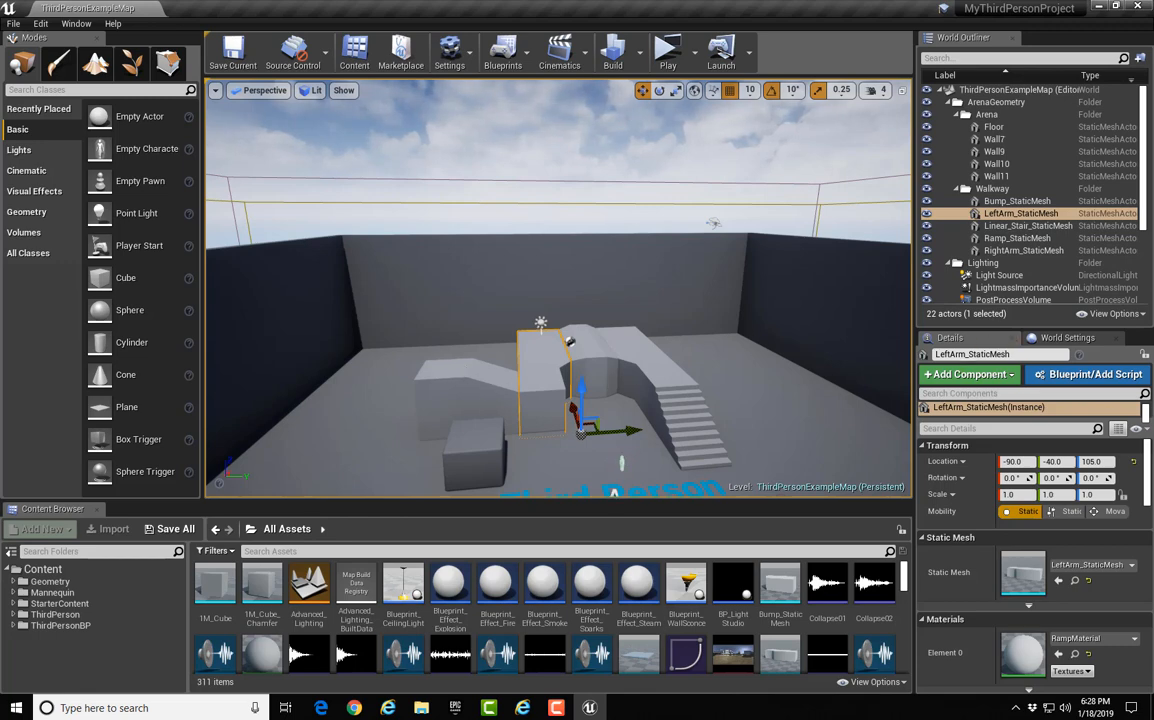
pyautogui.click(497, 374)
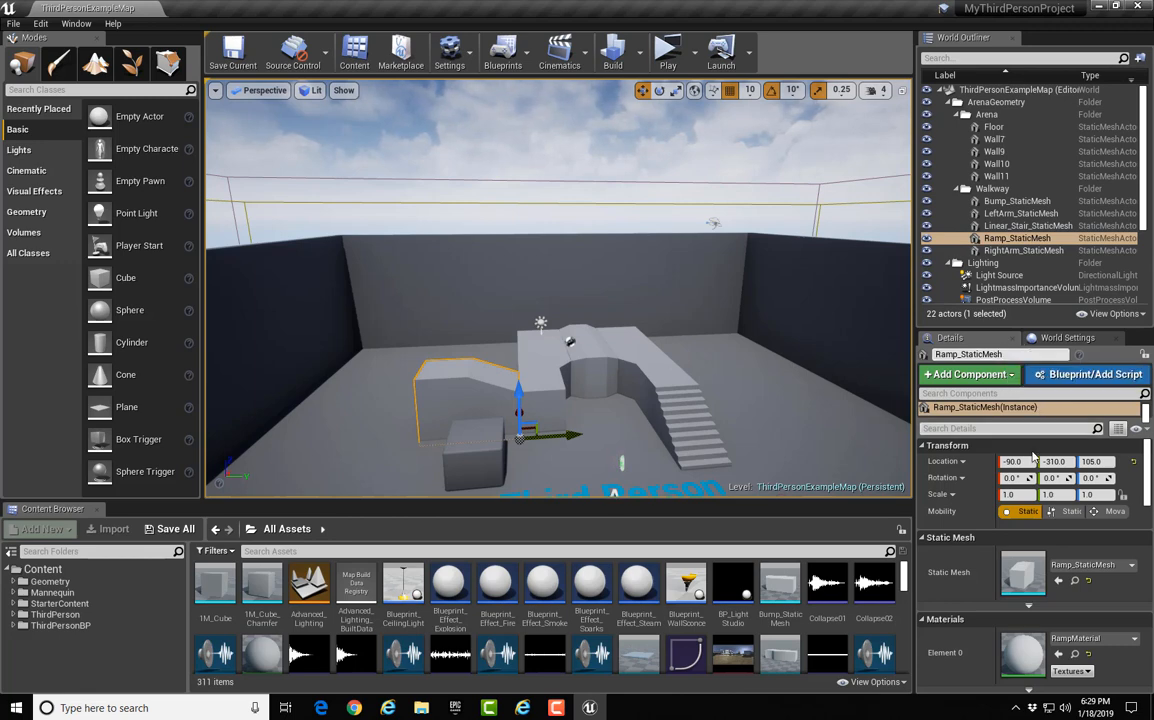
pyautogui.scroll(-1, 1008, 459)
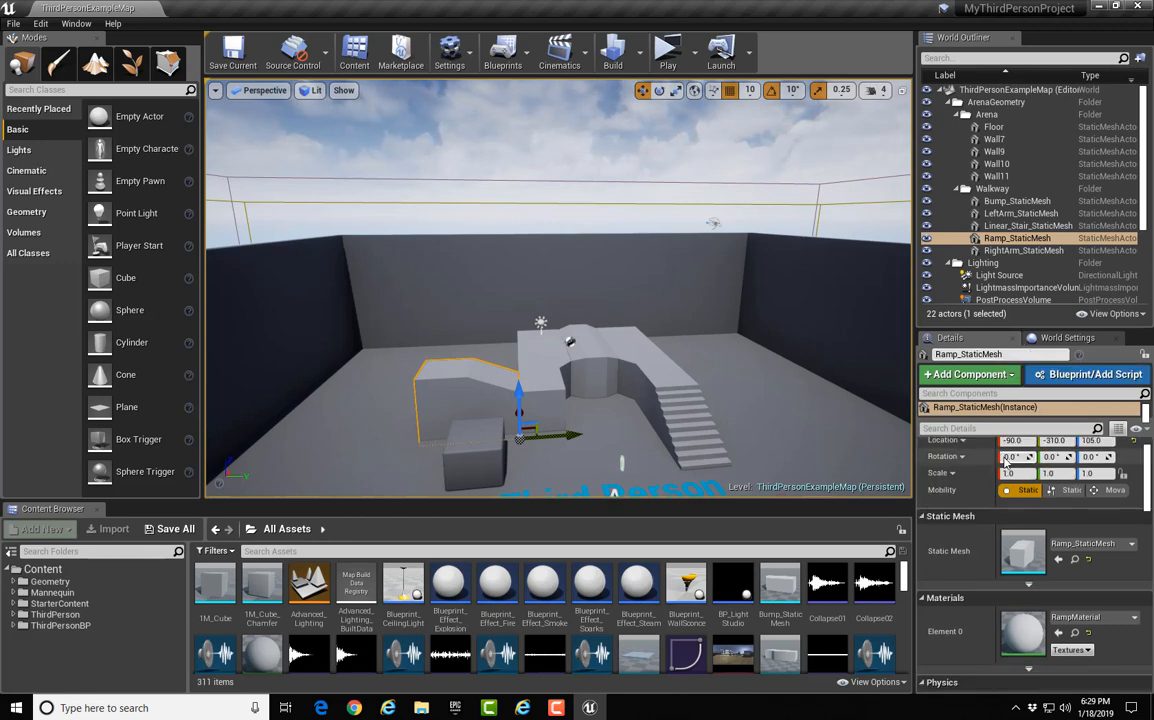
pyautogui.scroll(1, 1005, 460)
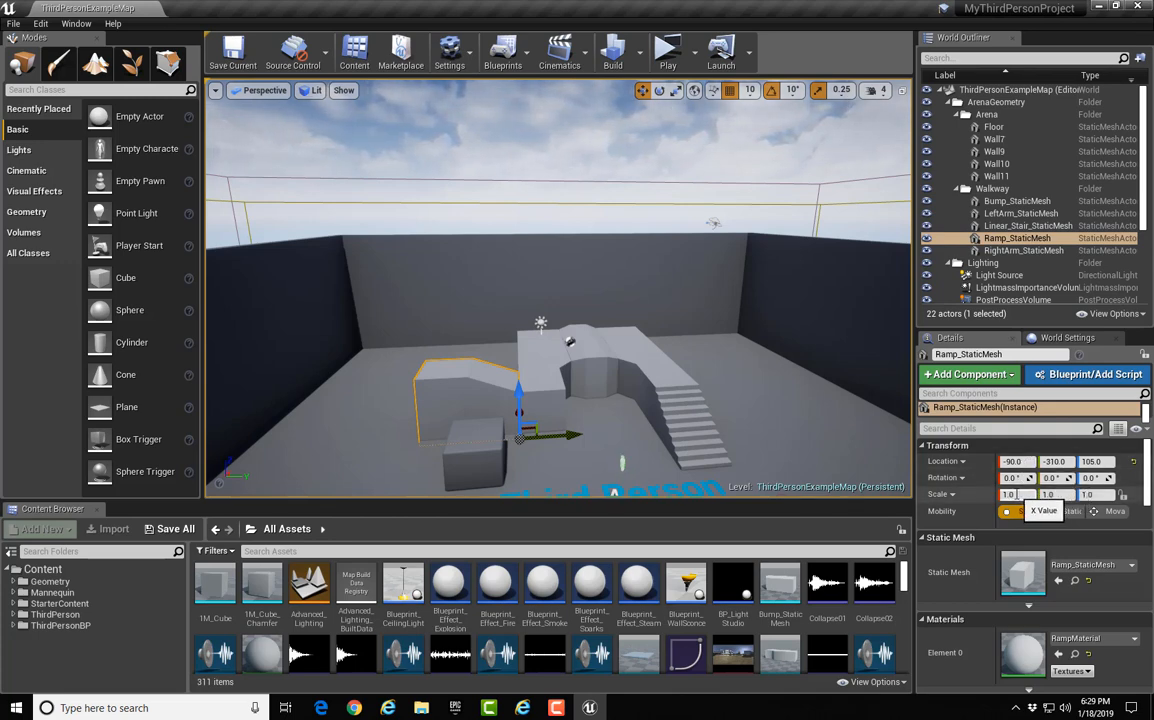
# - Try an X scale of 2 on Ramp_StaticMesh and reset its scale to the default
pyautogui.click(1009, 495)
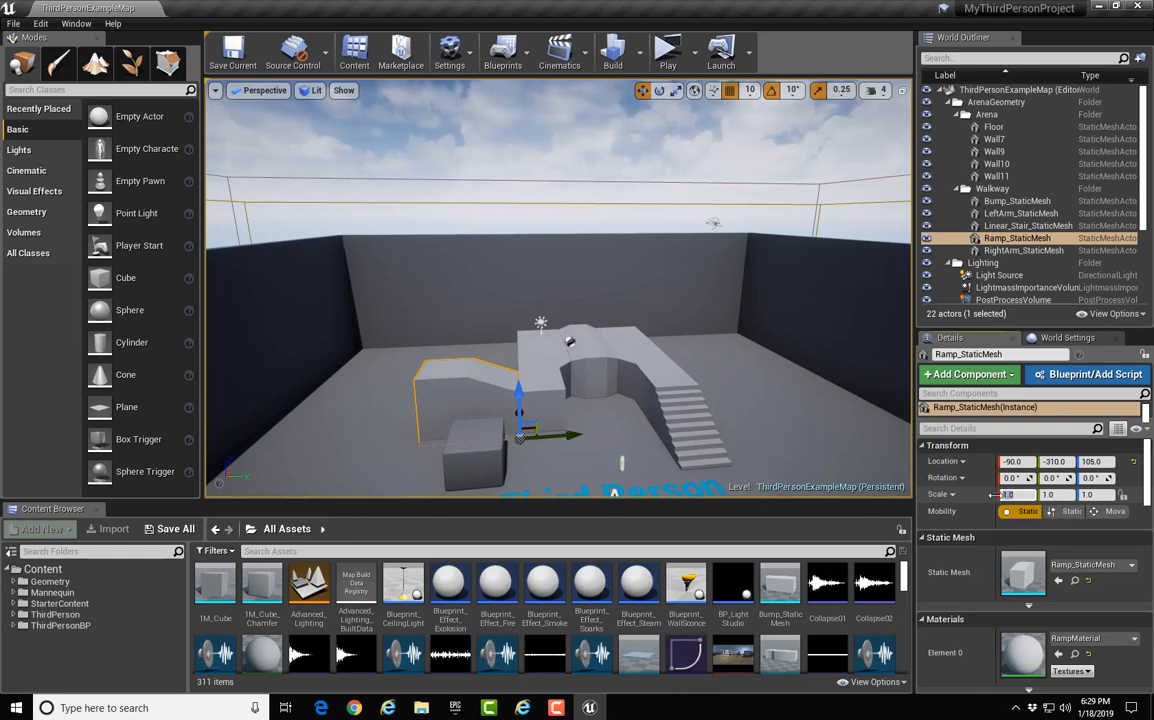
pyautogui.write('2')
pyautogui.press('Tab')
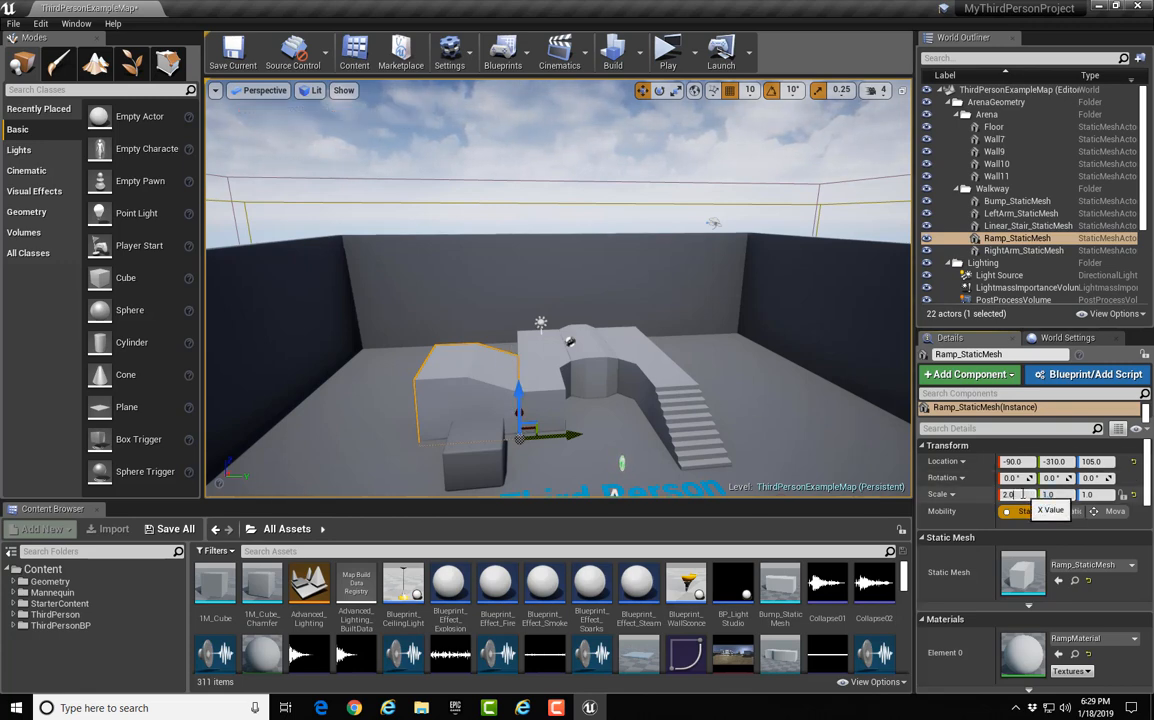
pyautogui.moveTo(1021, 495); pyautogui.dragTo(1001, 495)
pyautogui.write('1')
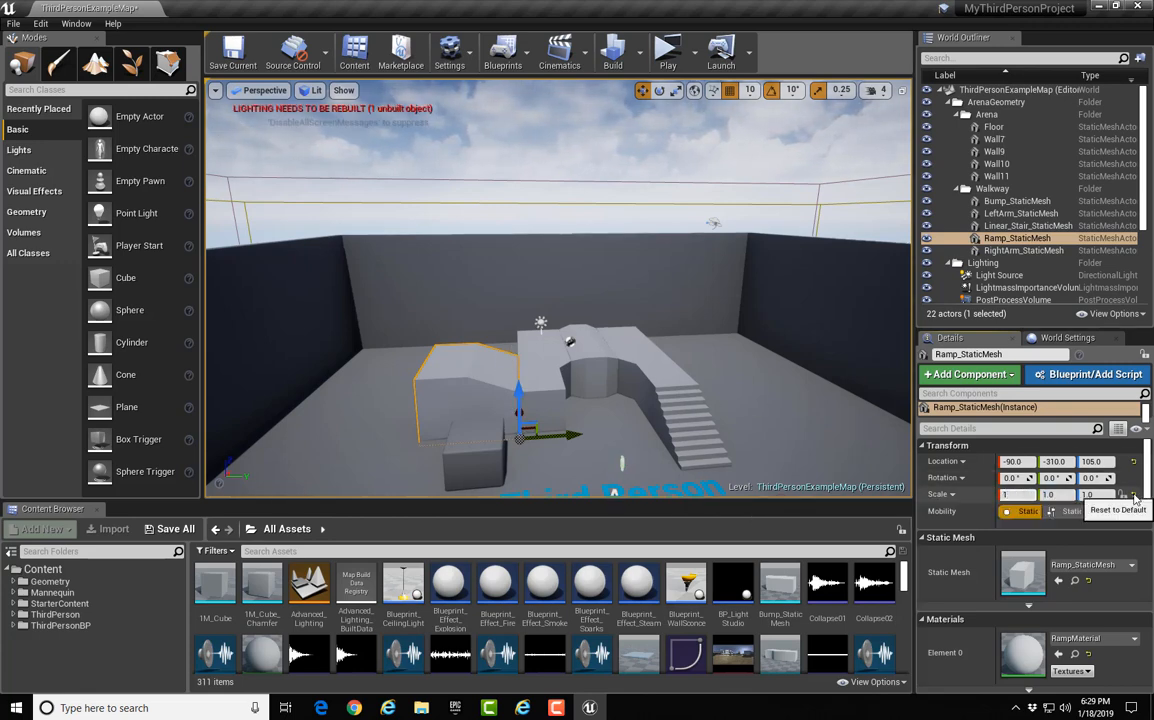
pyautogui.click(1133, 495)
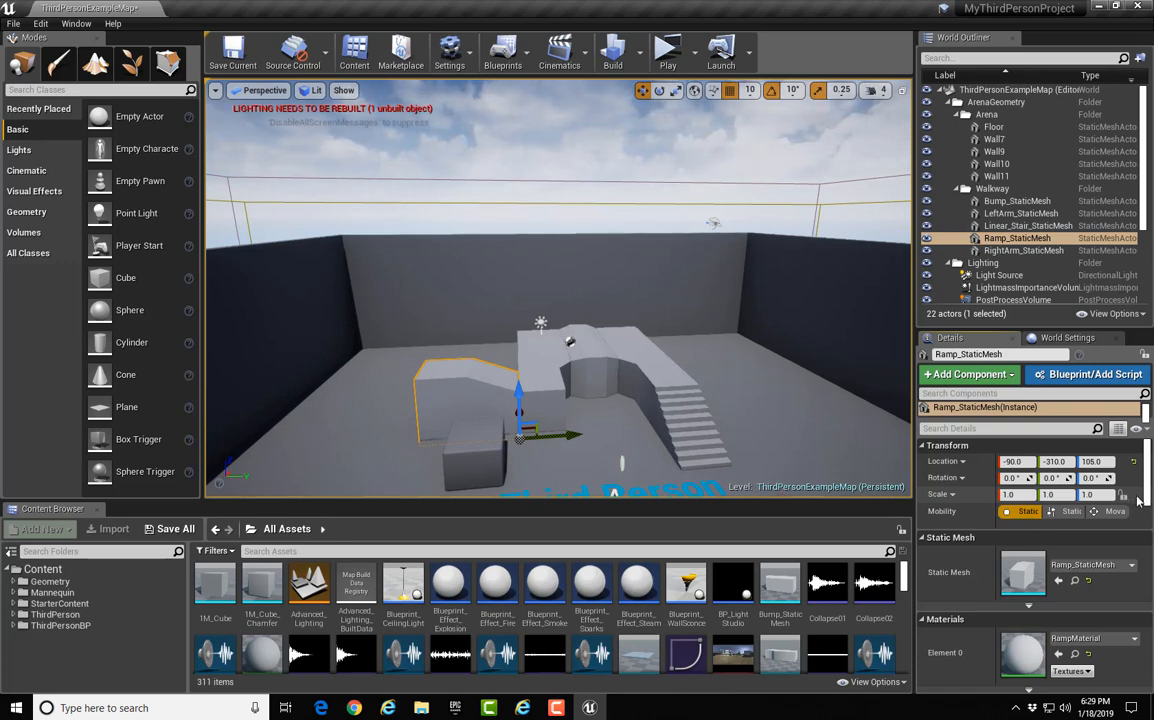
# - Examine the ramp's Static Mesh, Materials, Physics and Collision properties and return to its Transform values
pyautogui.scroll(-5, 1147, 490)
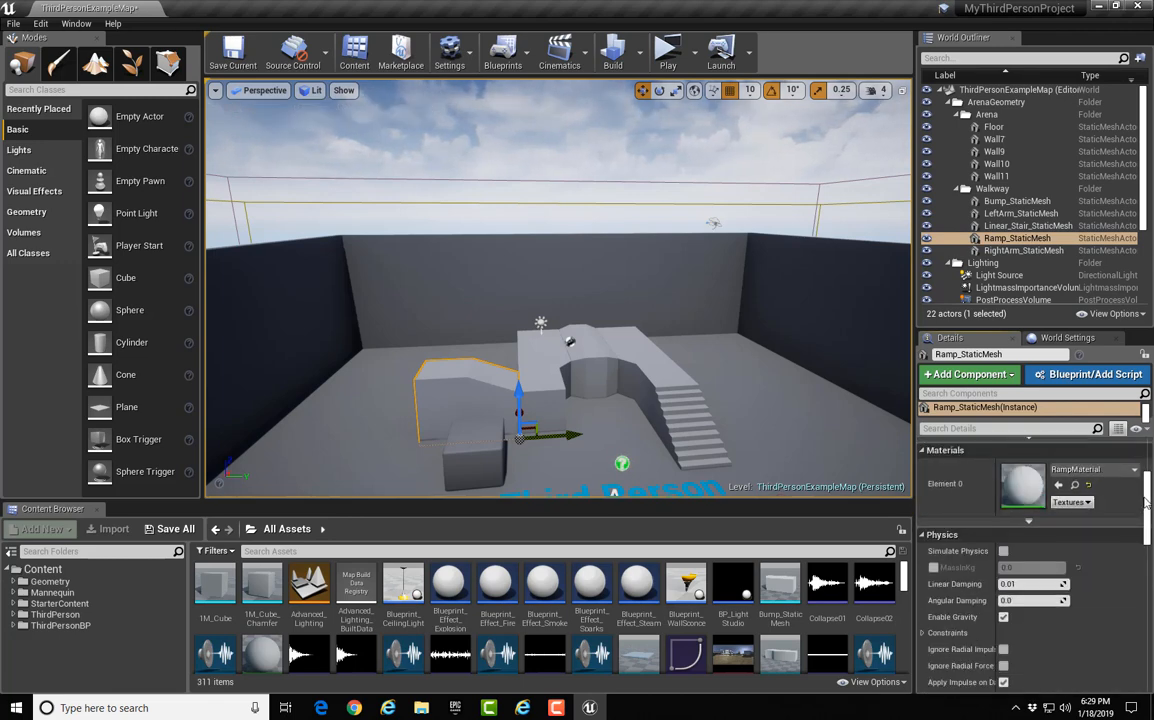
pyautogui.scroll(2, 1130, 503)
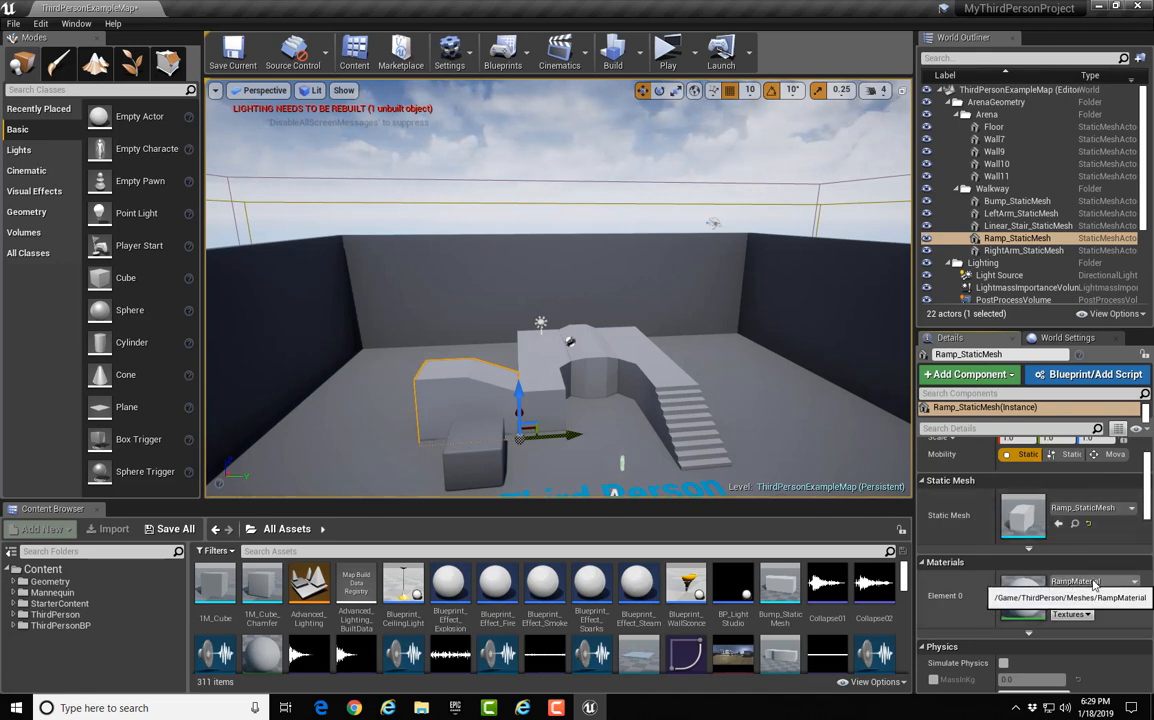
pyautogui.scroll(-5, 1146, 508)
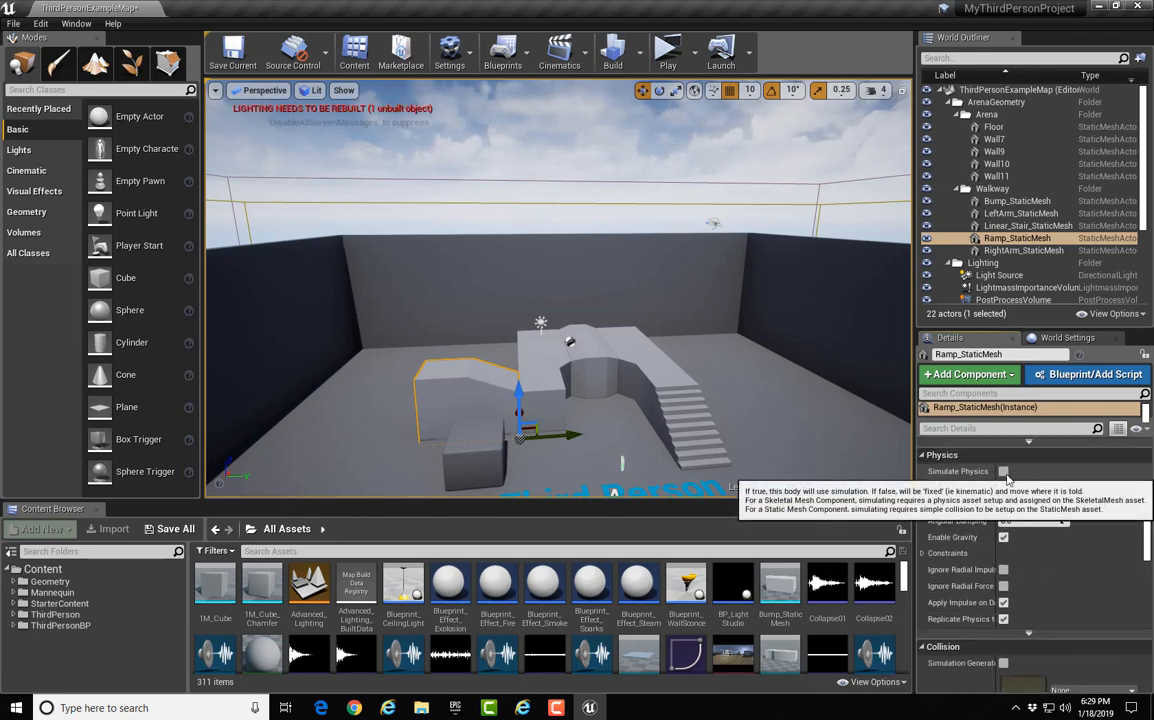
pyautogui.moveTo(1146, 530); pyautogui.dragTo(1140, 474)
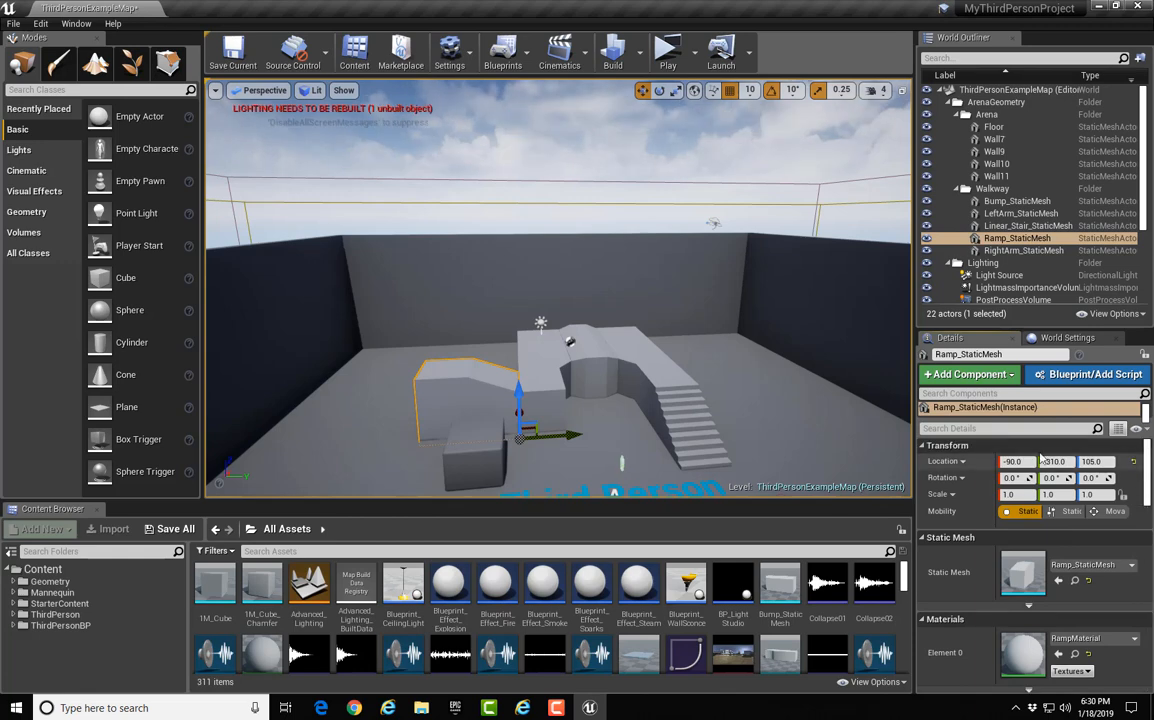
# - Select LeftArm_StaticMesh and ThirdPersonCharacter, and look through the character's Transform, Animation, Mesh and Clothing properties
pyautogui.click(545, 395)
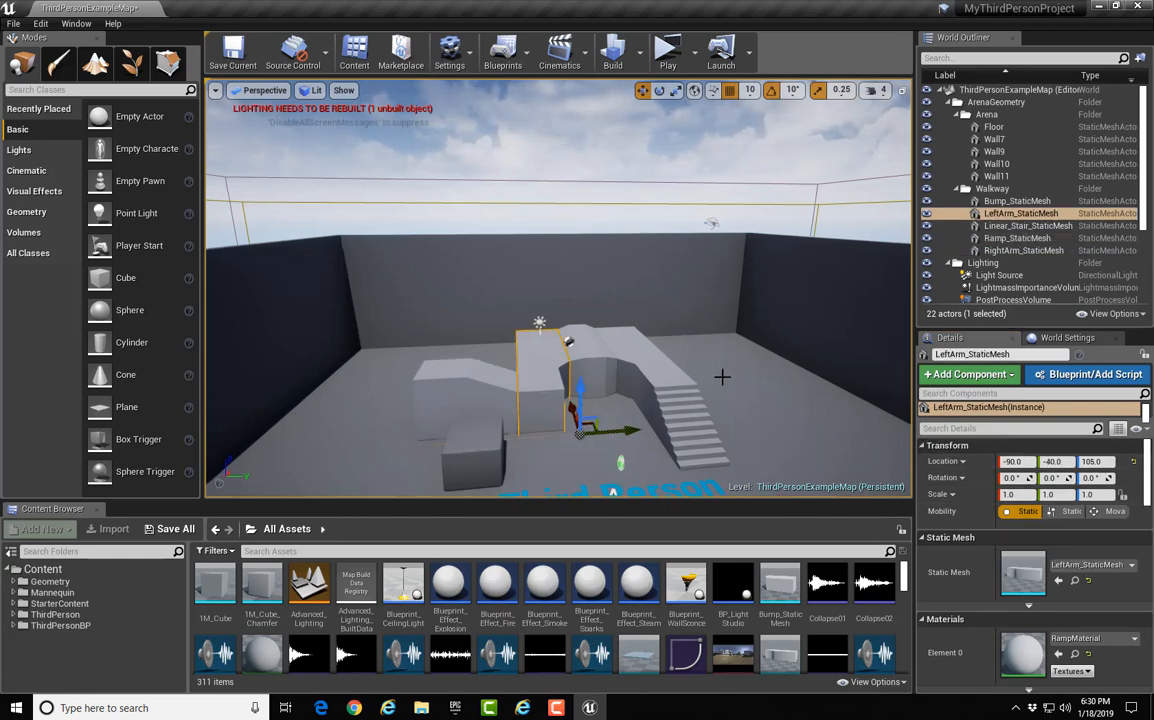
pyautogui.moveTo(722, 376); pyautogui.dragTo(780, 392, button='right')
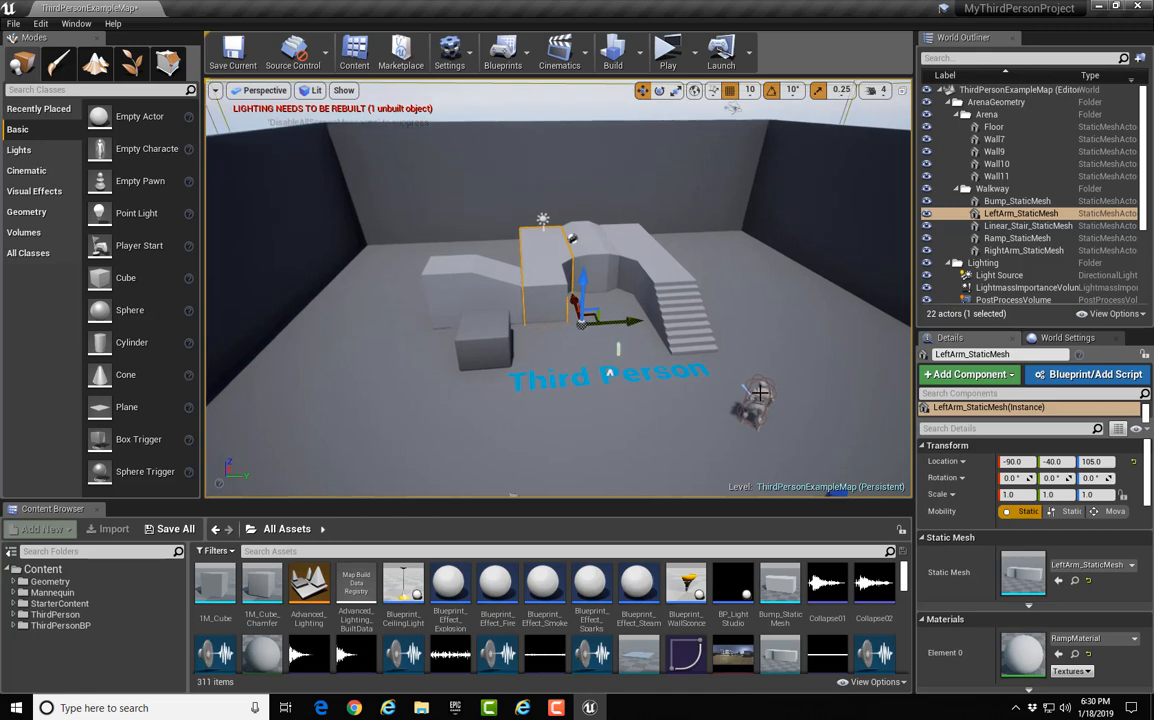
pyautogui.click(755, 402)
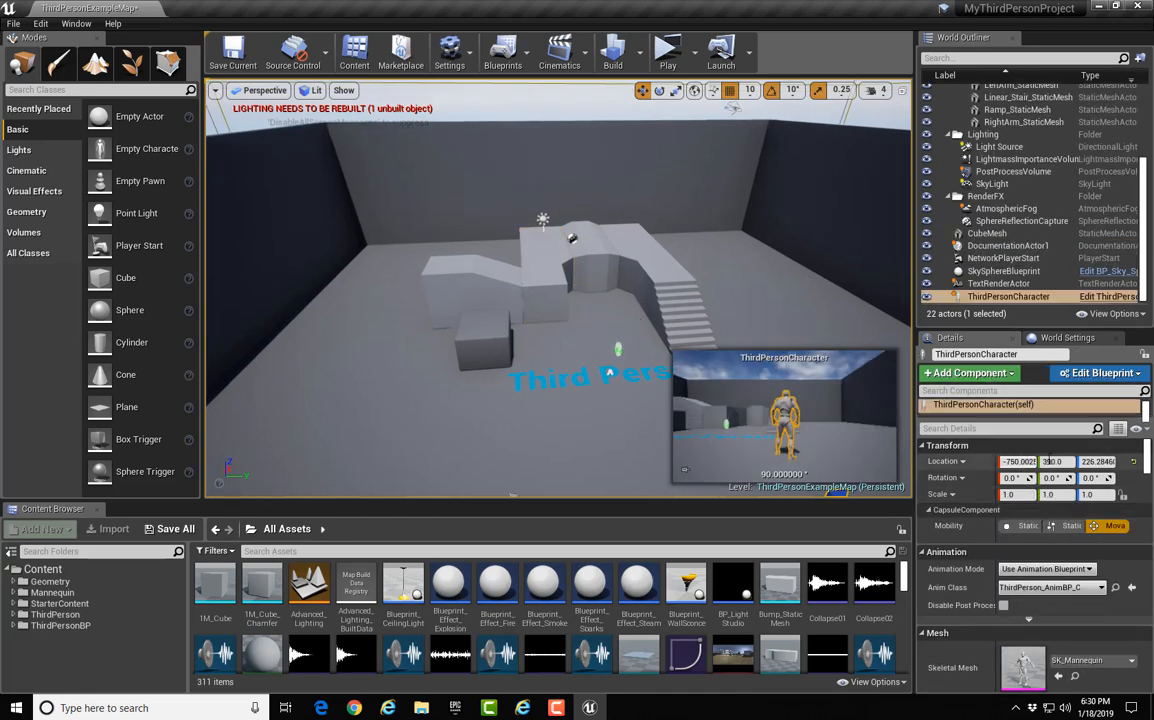
pyautogui.scroll(-10, 1145, 466)
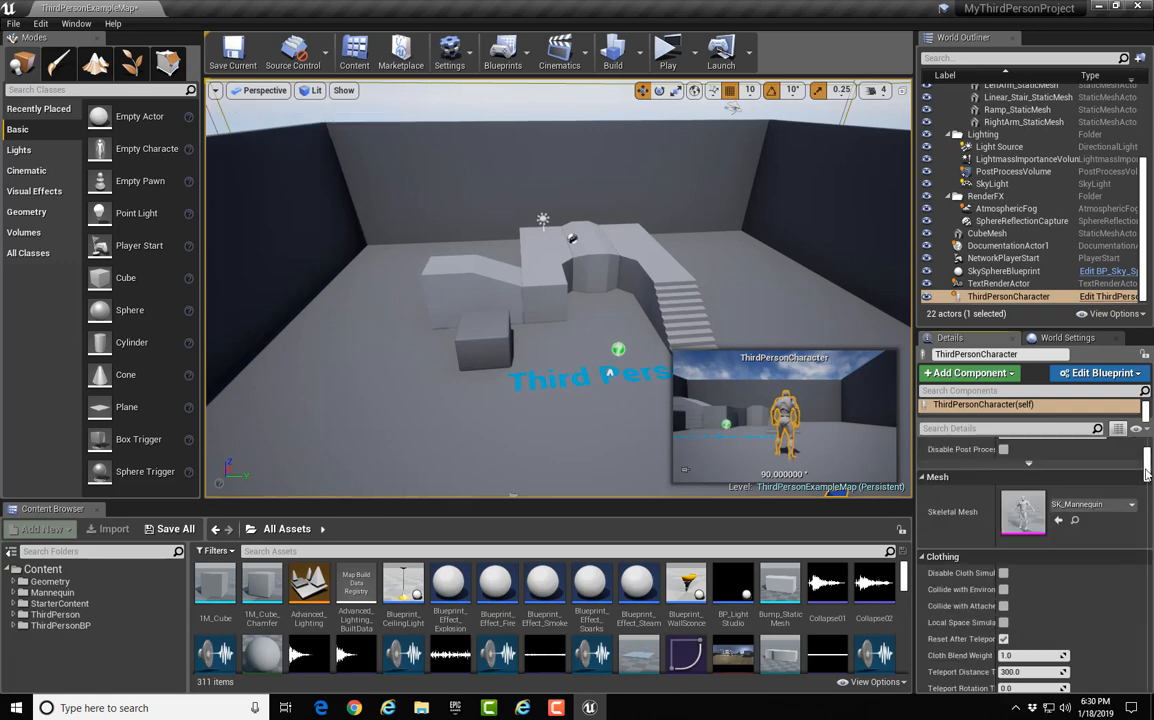
pyautogui.scroll(10, 1146, 472)
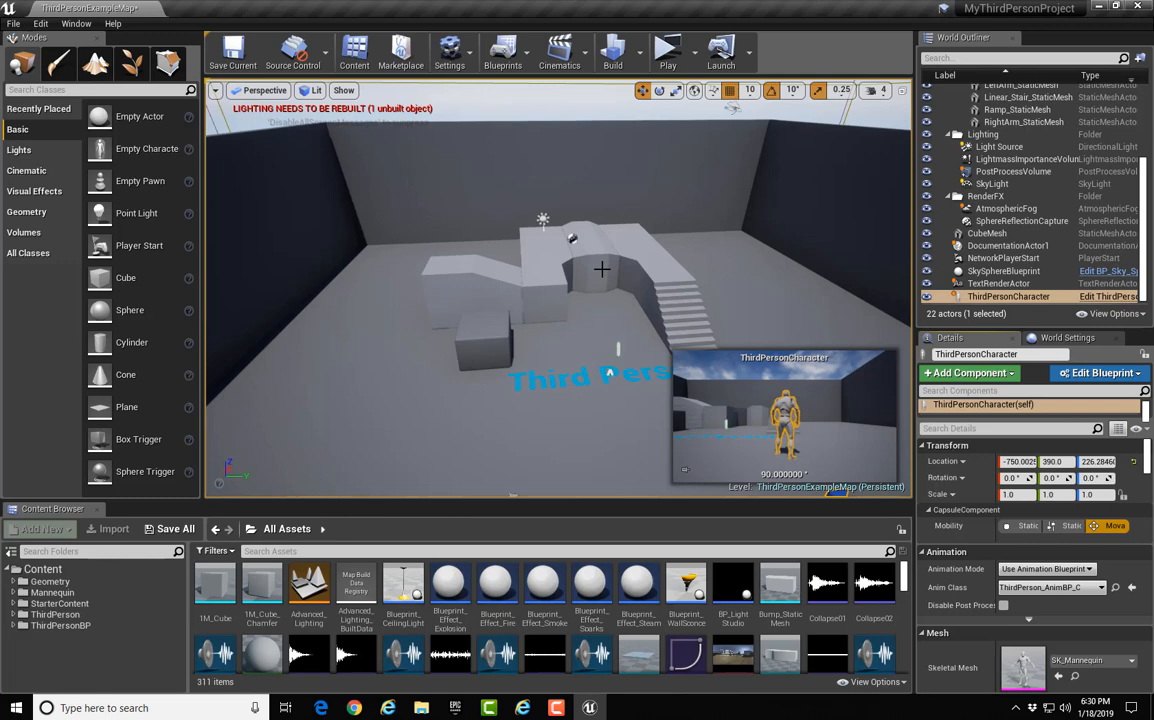
# - View the arena from several angles and check the details of CubeMesh, LeftArm_StaticMesh, Bump_StaticMesh and RightArm_StaticMesh
pyautogui.moveTo(640, 290)
pyautogui.mouseDown(button='right')
pyautogui.moveTo(606, 302)
pyautogui.moveTo(645, 284)
pyautogui.mouseUp(button='right')
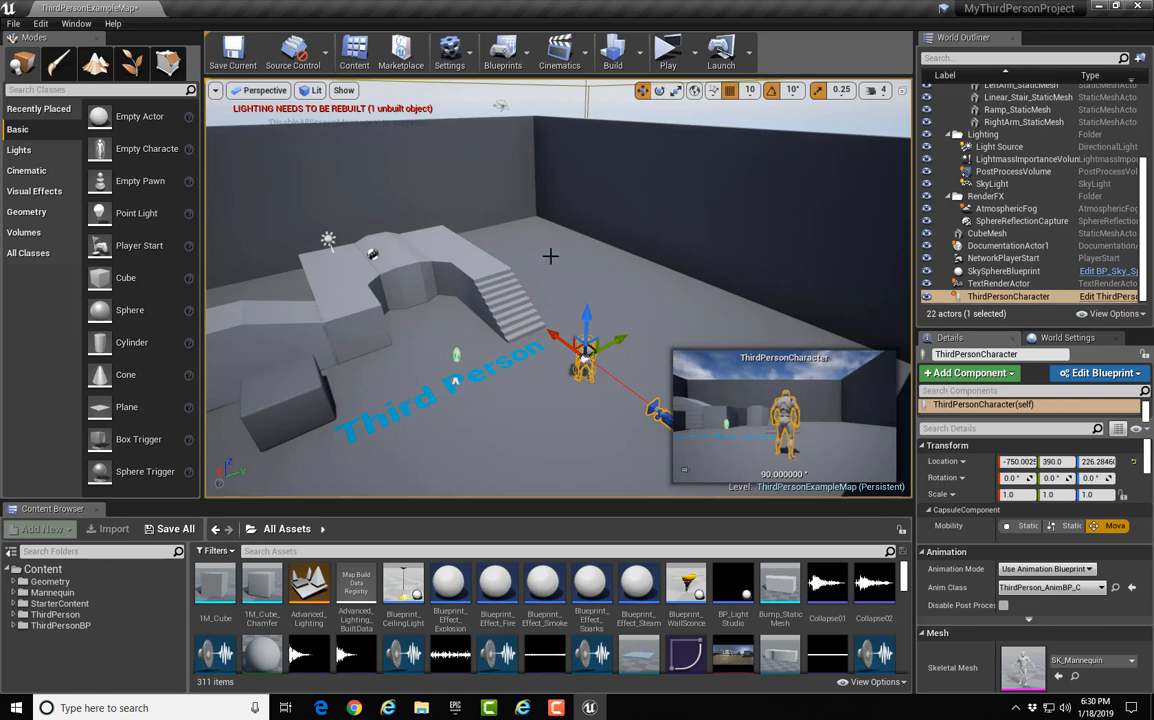
pyautogui.moveTo(550, 256); pyautogui.dragTo(627, 467, button='right')
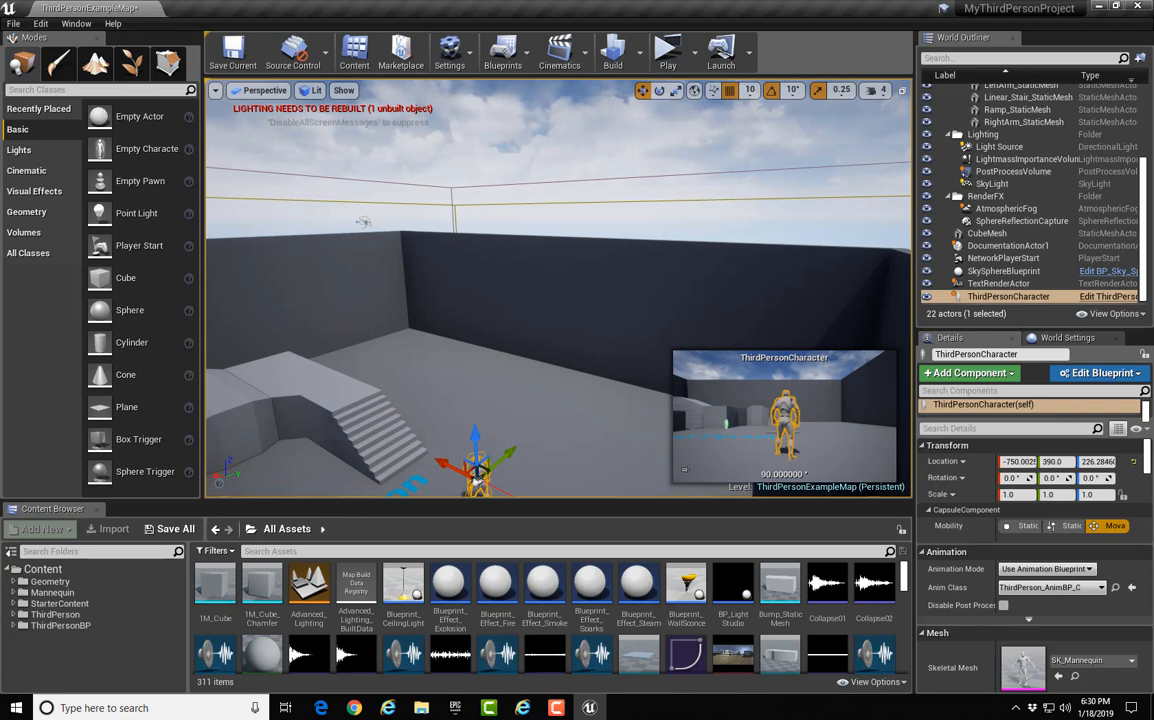
pyautogui.moveTo(627, 467); pyautogui.dragTo(484, 442, button='right')
pyautogui.moveTo(558, 288); pyautogui.dragTo(451, 311, button='right')
pyautogui.click(355, 426)
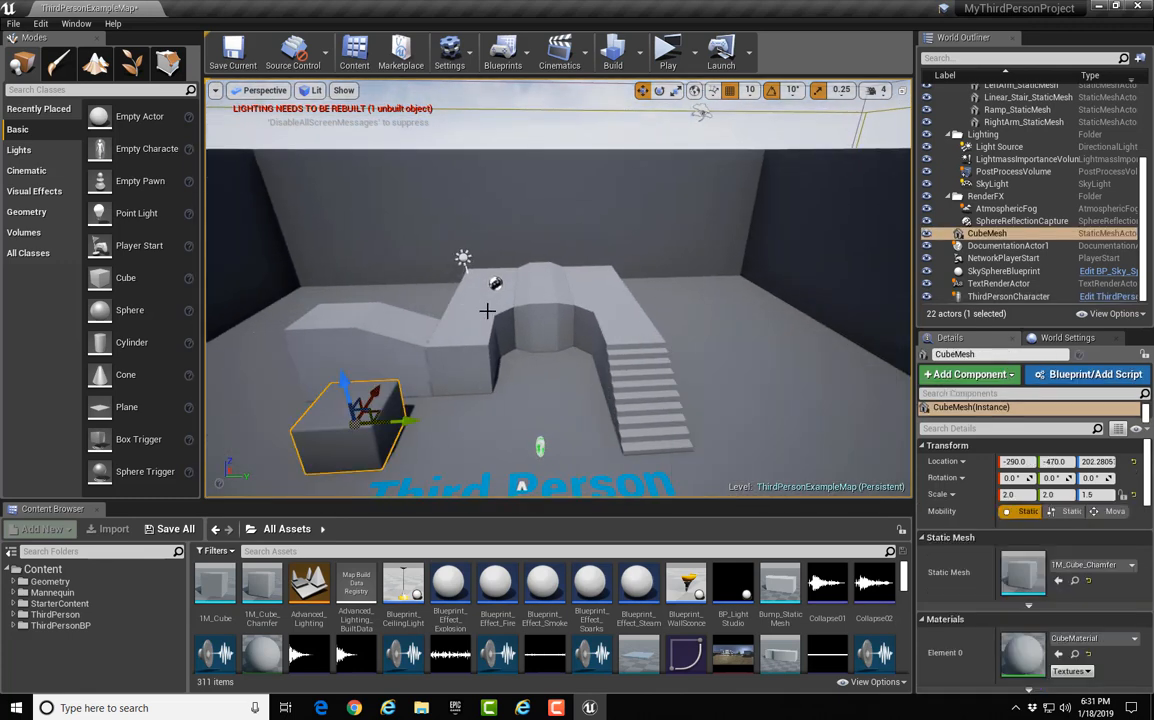
pyautogui.click(487, 311)
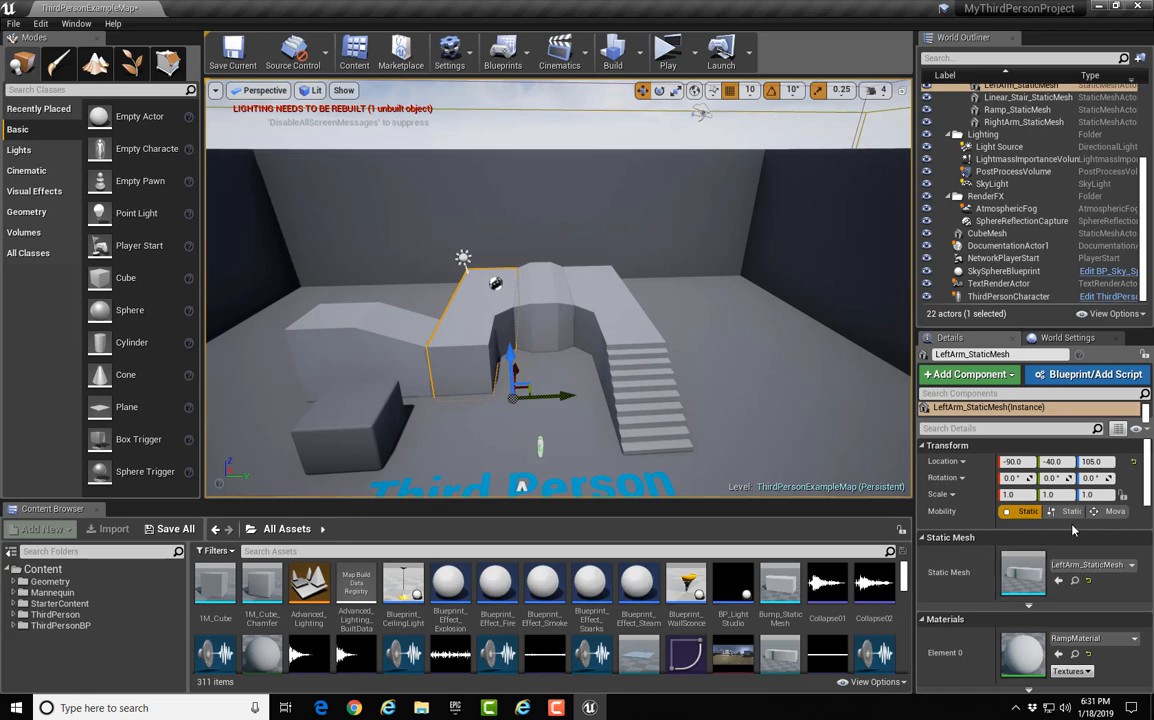
pyautogui.click(545, 305)
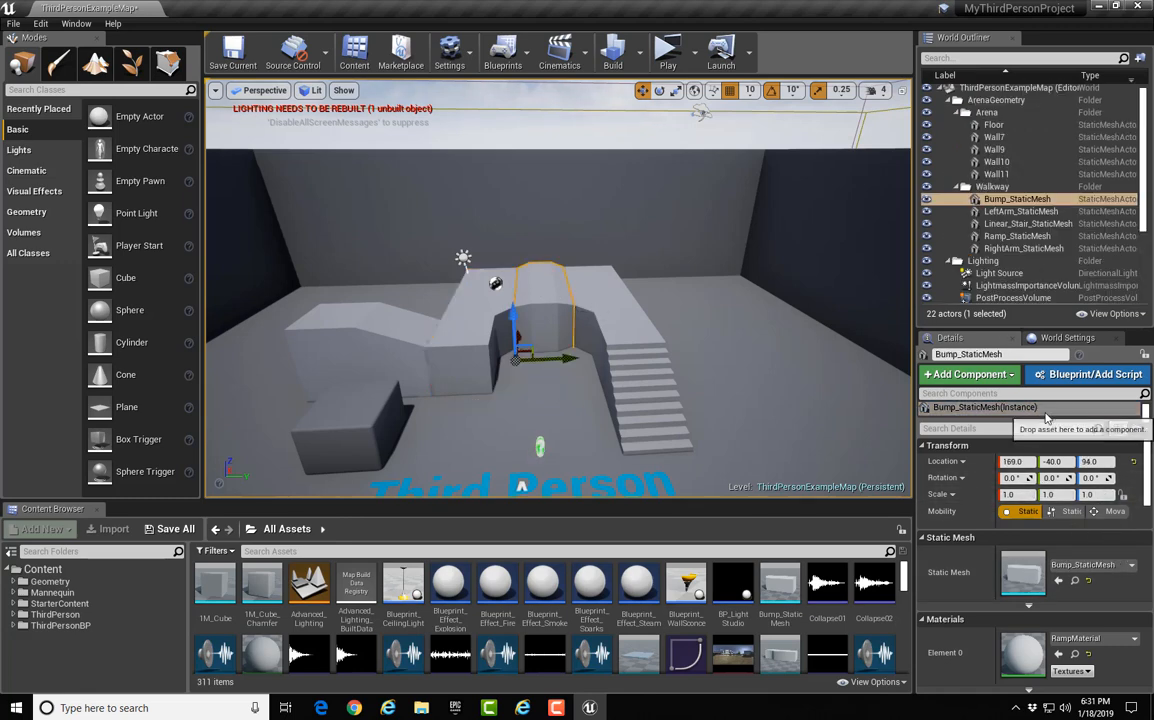
pyautogui.click(602, 329)
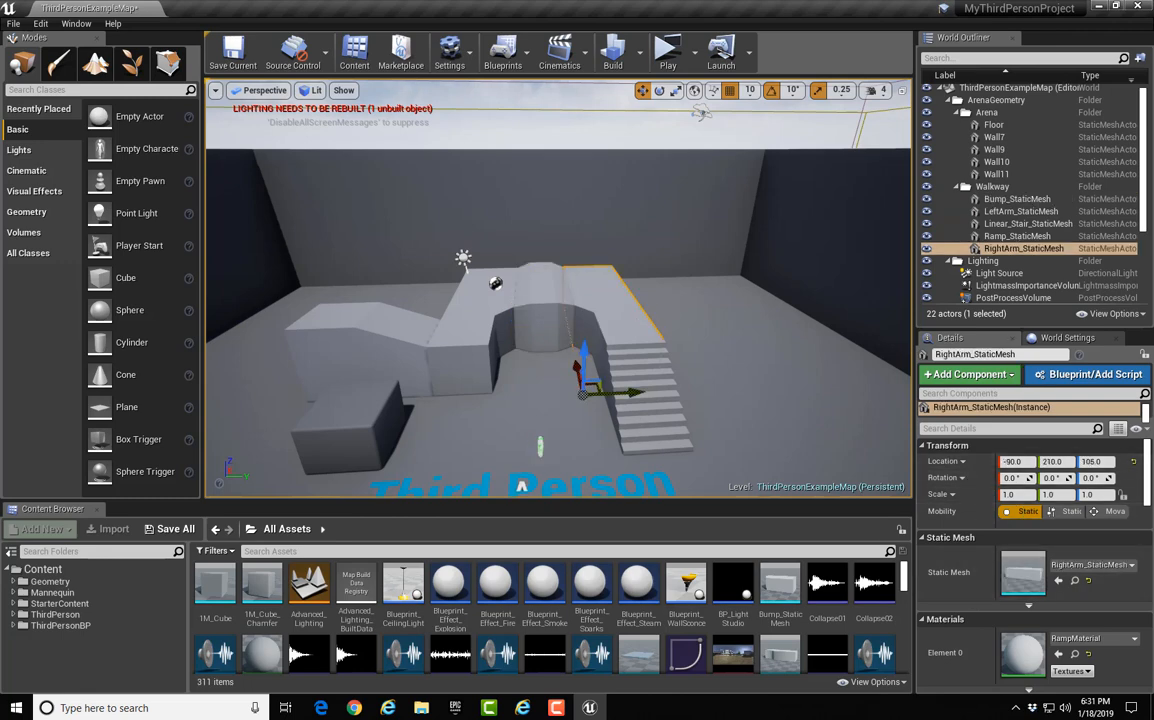
# - Move Linear_Stair_StaticMesh sideways away from the walkway to location X -400, Y 480, Z 125
pyautogui.click(673, 398)
pyautogui.moveTo(675, 363); pyautogui.dragTo(455, 366, button='right')
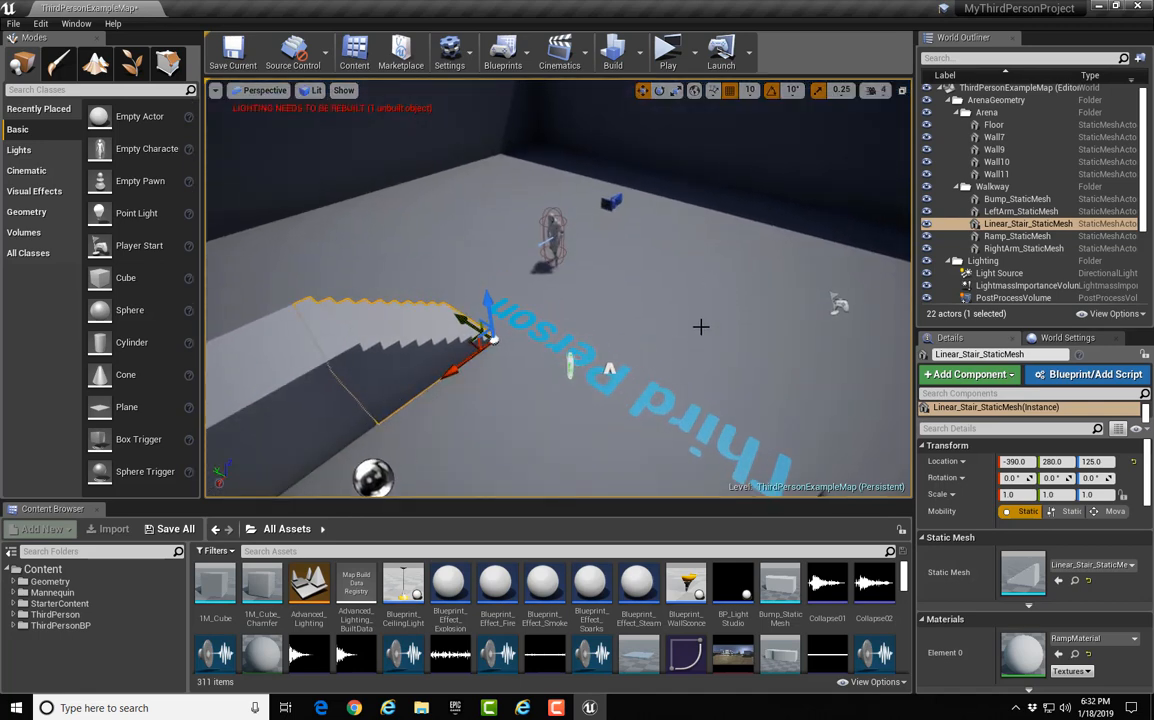
pyautogui.moveTo(701, 327); pyautogui.dragTo(552, 297, button='right')
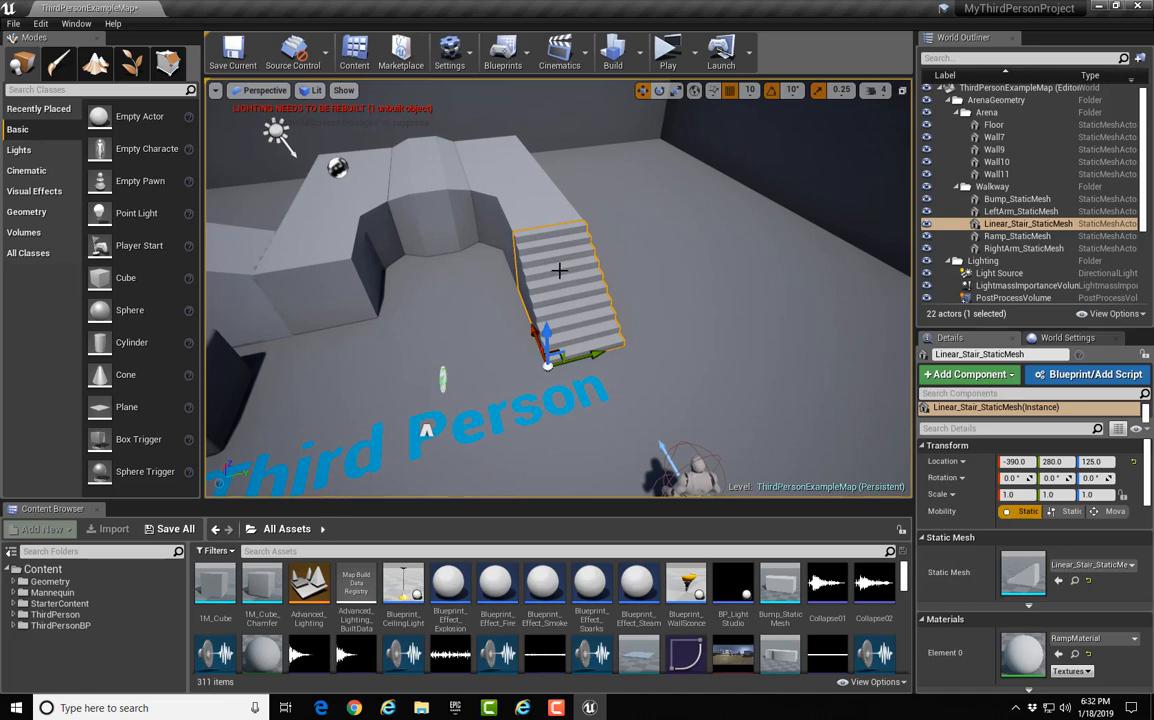
pyautogui.moveTo(552, 297)
pyautogui.mouseDown(button='right')
pyautogui.moveTo(550, 310)
pyautogui.moveTo(545, 290)
pyautogui.mouseUp(button='right')
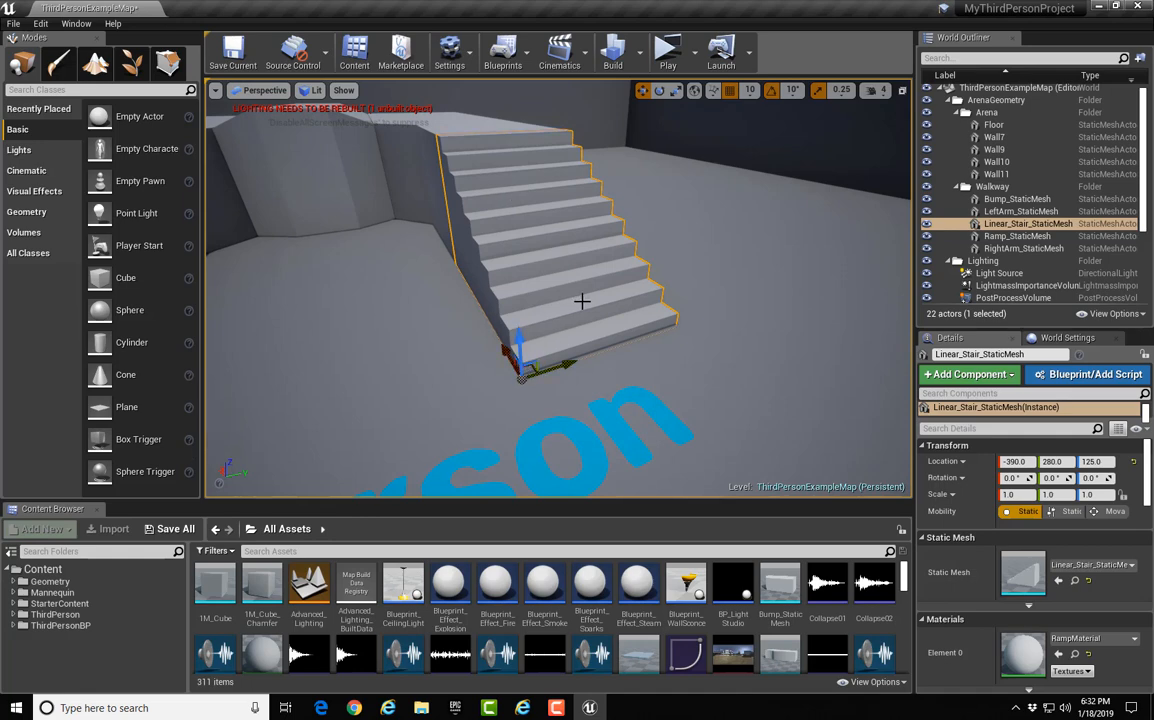
pyautogui.moveTo(581, 366); pyautogui.dragTo(542, 370, button='right')
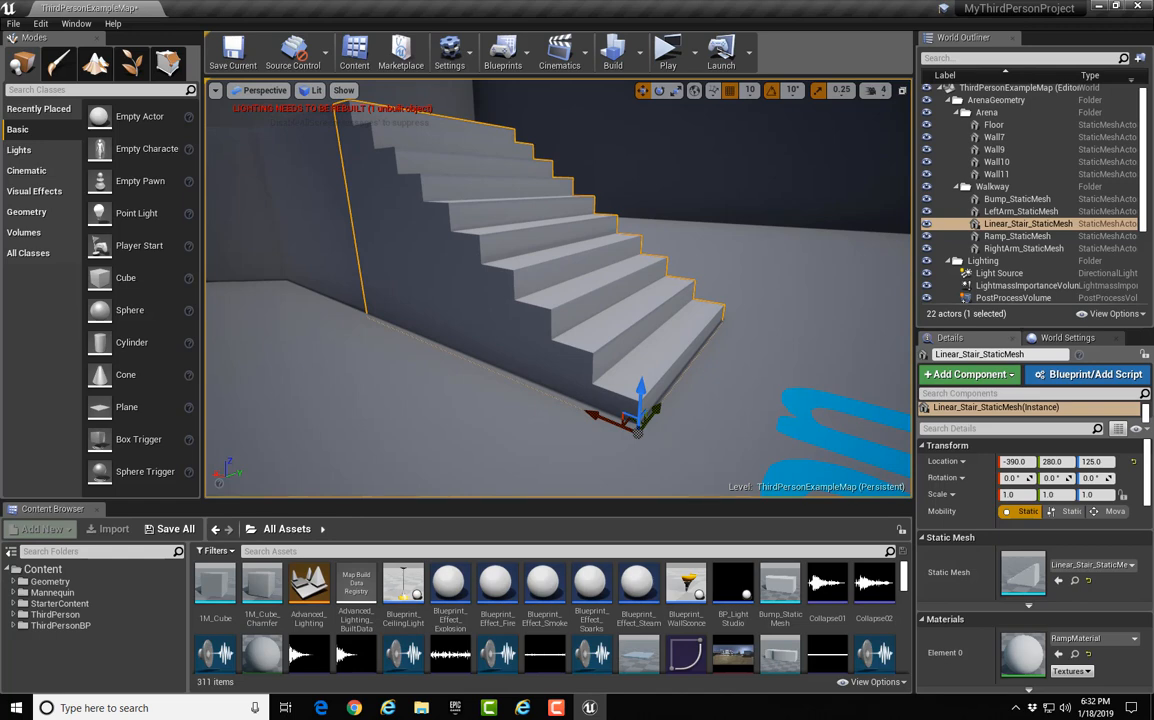
pyautogui.moveTo(542, 370); pyautogui.dragTo(535, 370, button='right')
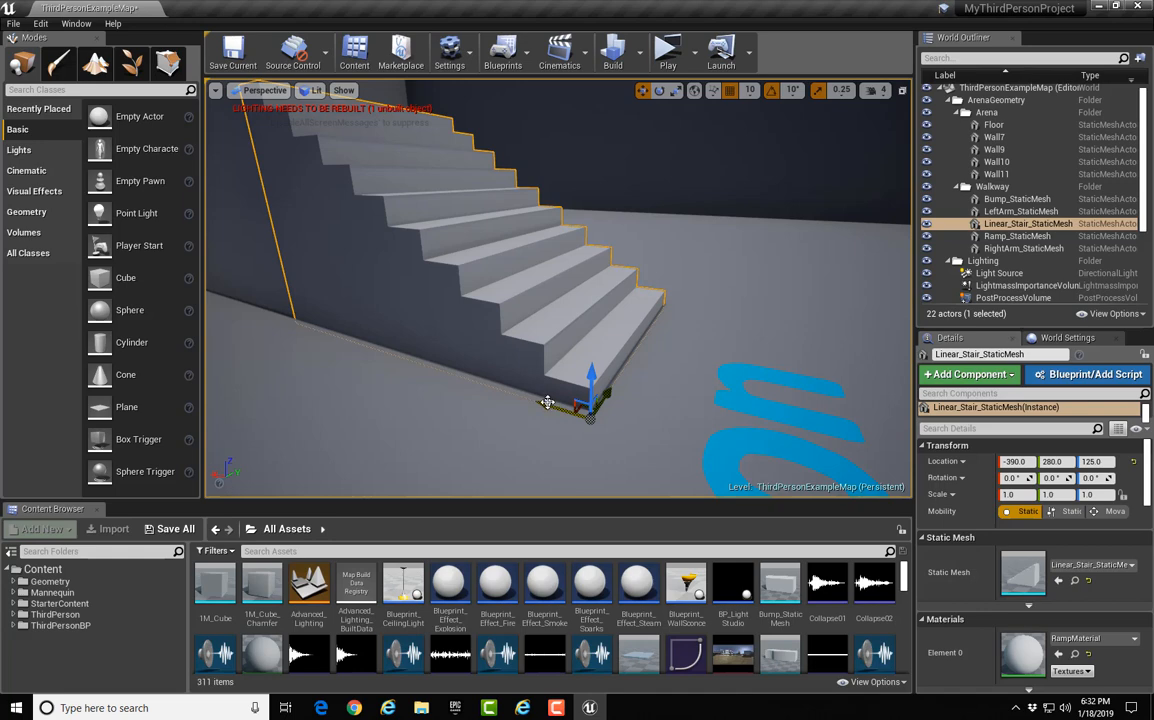
pyautogui.moveTo(551, 403)
pyautogui.keyDown('shift'); pyautogui.mouseDown()
pyautogui.moveTo(605, 405)
pyautogui.moveTo(712, 460)
pyautogui.moveTo(778, 470)
pyautogui.moveTo(578, 442)
pyautogui.moveTo(597, 437)
pyautogui.moveTo(548, 408)
pyautogui.mouseUp(); pyautogui.keyUp('shift')
pyautogui.moveTo(461, 379); pyautogui.dragTo(673, 342)
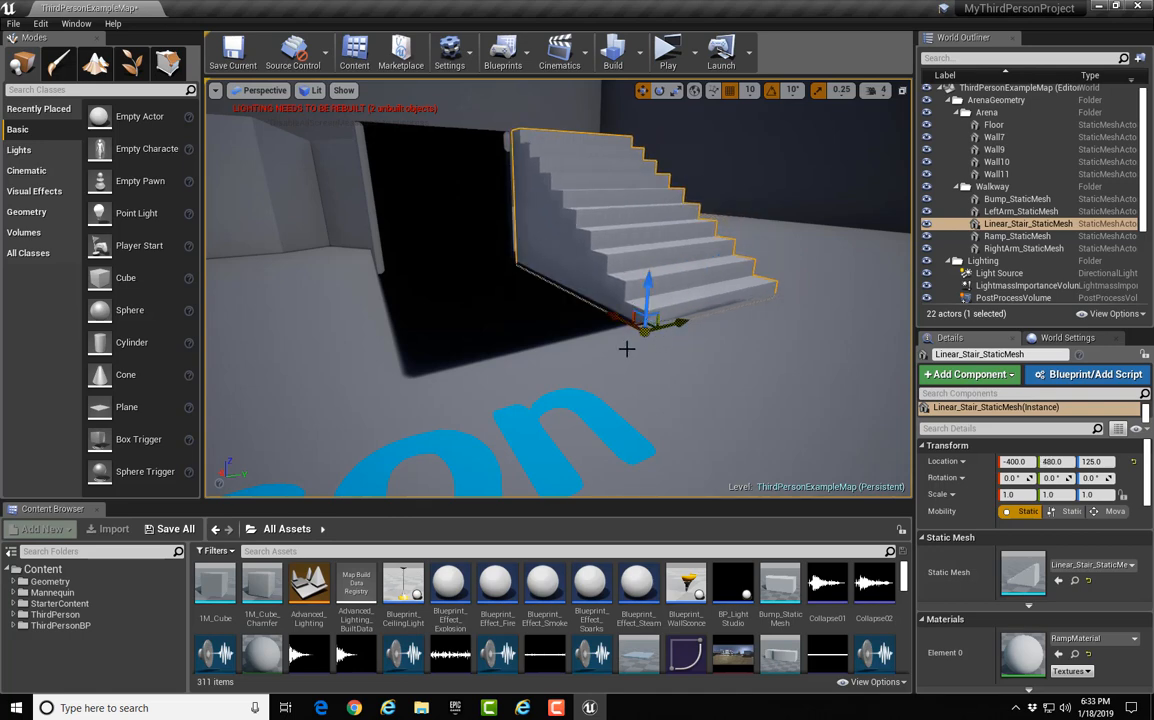
pyautogui.moveTo(673, 342); pyautogui.dragTo(642, 342, button='right')
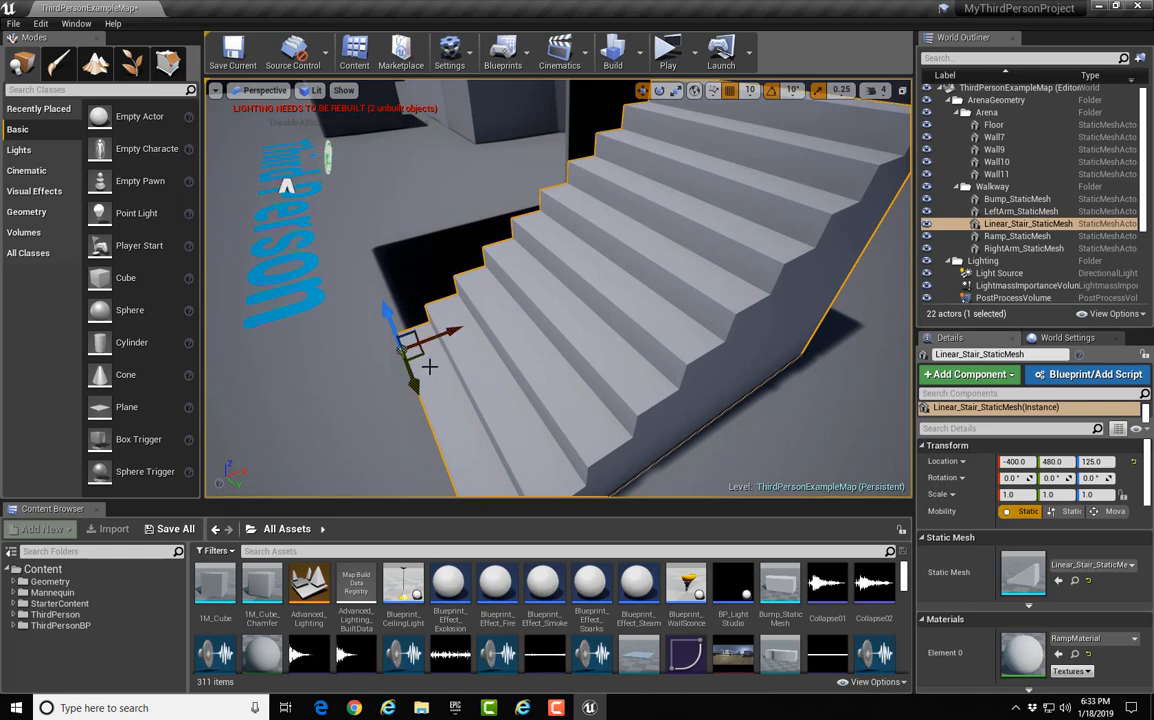
# - Move Linear_Stair_StaticMesh farther from the walkway with the camera following, to location about X -353, Y 631, Z 140
pyautogui.moveTo(421, 353); pyautogui.dragTo(512, 331)
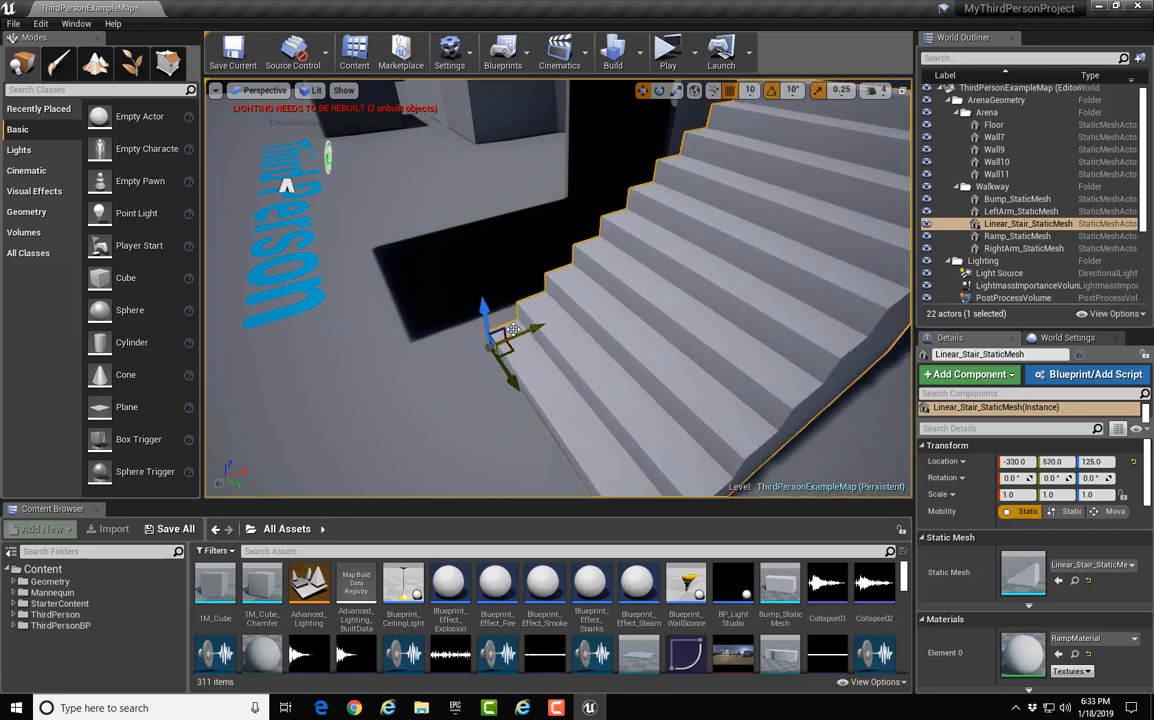
pyautogui.moveTo(435, 337); pyautogui.dragTo(395, 300, button='right')
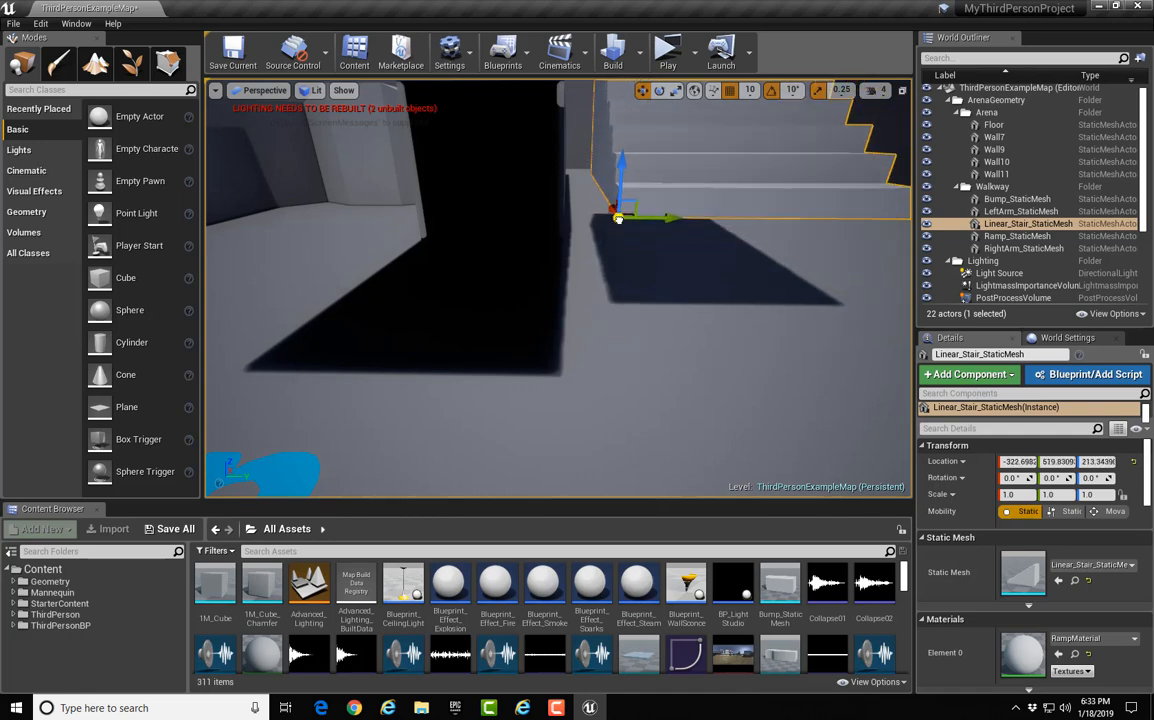
pyautogui.keyDown('shift'); pyautogui.moveTo(668, 252); pyautogui.dragTo(686, 327); pyautogui.keyUp('shift')
pyautogui.moveTo(663, 268); pyautogui.dragTo(620, 301, button='right')
pyautogui.keyDown('shift'); pyautogui.moveTo(655, 310); pyautogui.dragTo(340, 366); pyautogui.keyUp('shift')
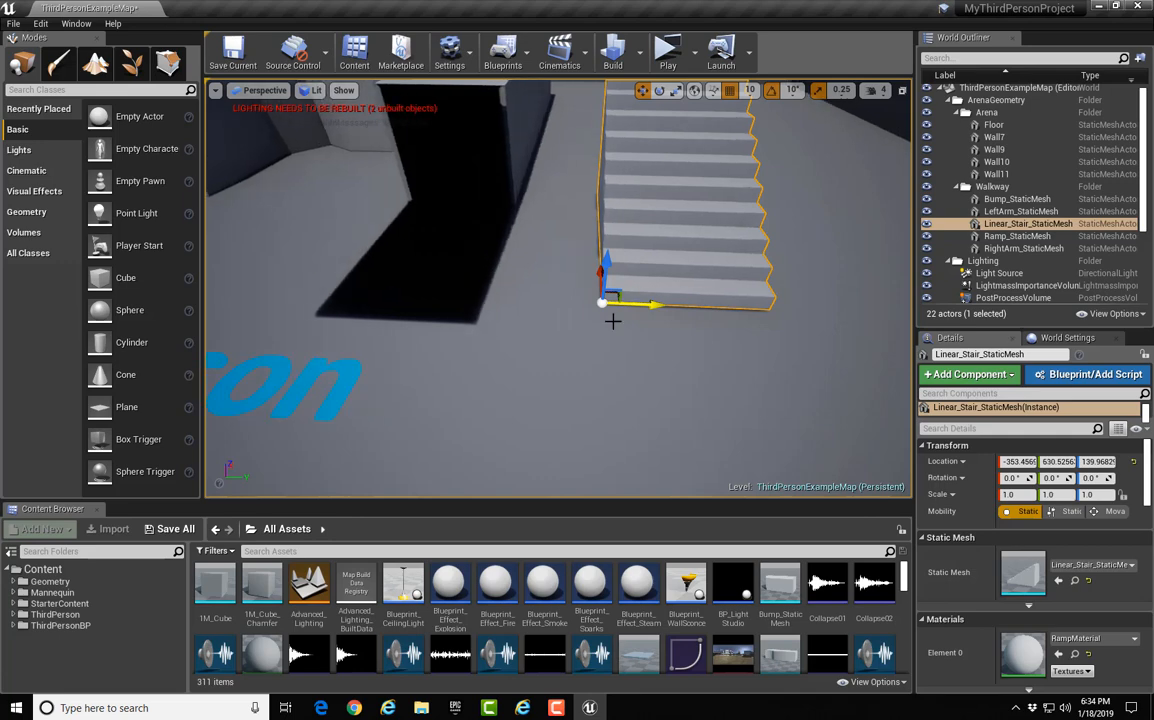
pyautogui.moveTo(340, 366); pyautogui.dragTo(657, 314, button='right')
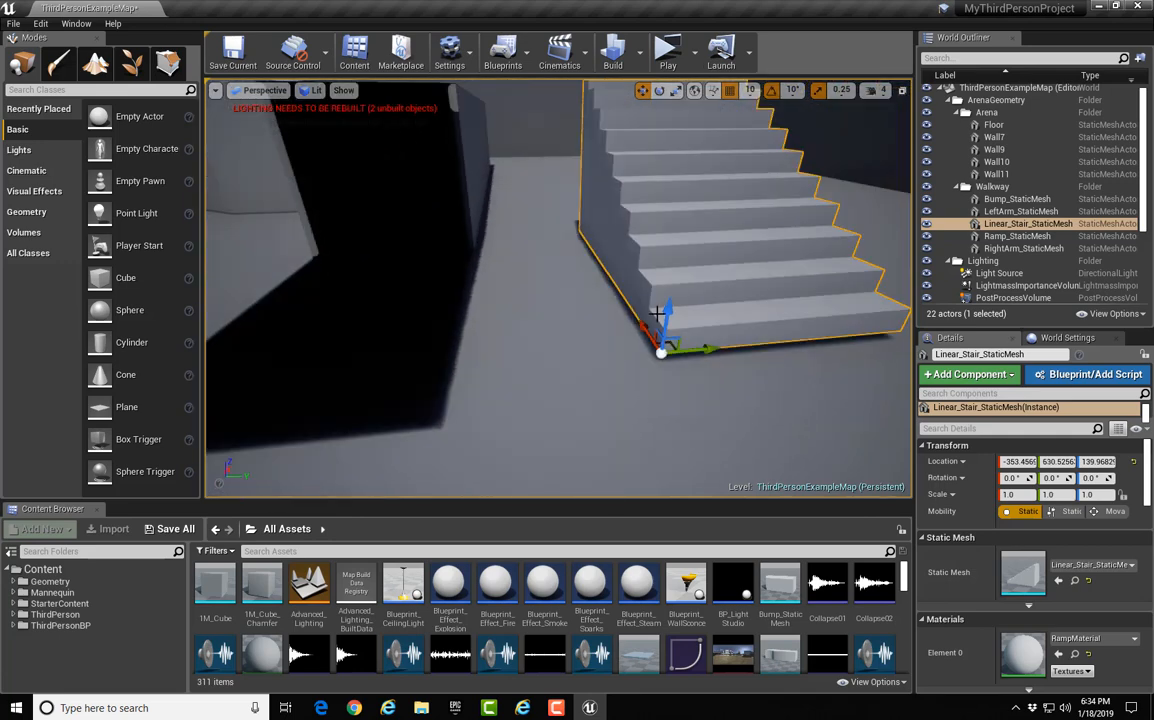
# - Raise Linear_Stair_StaticMesh above the ground to about Z 230 and snap it down onto the floor
pyautogui.moveTo(669, 303); pyautogui.dragTo(679, 183)
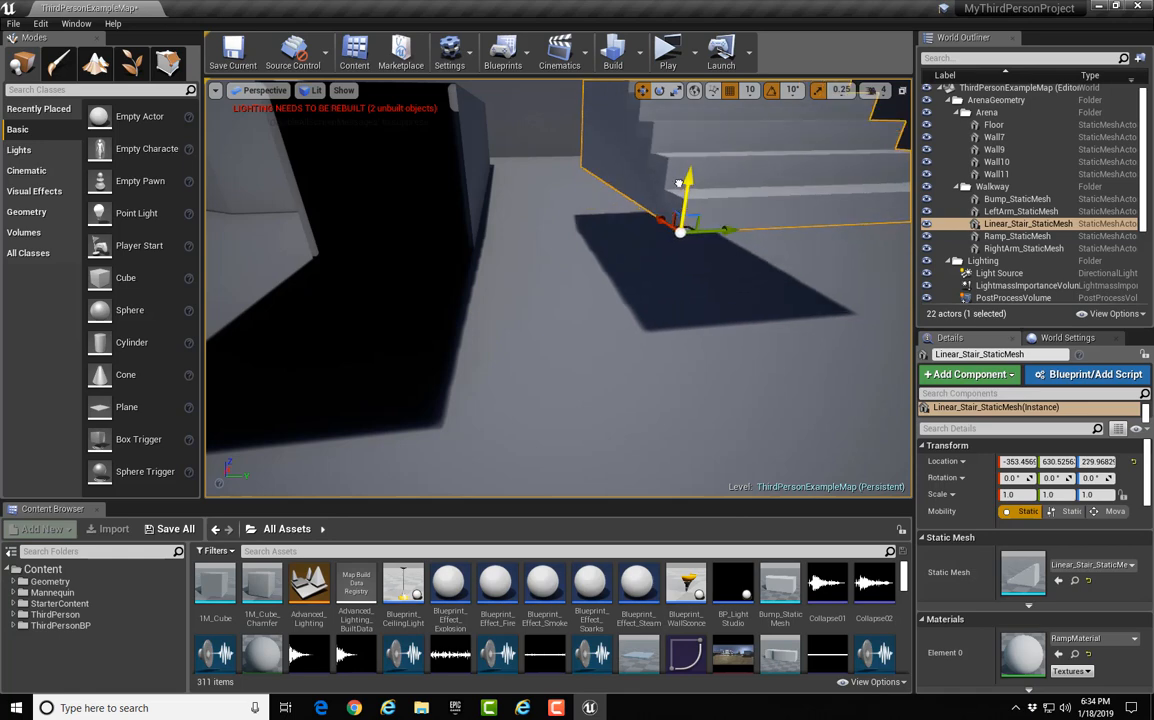
pyautogui.moveTo(645, 289); pyautogui.dragTo(694, 349, button='right')
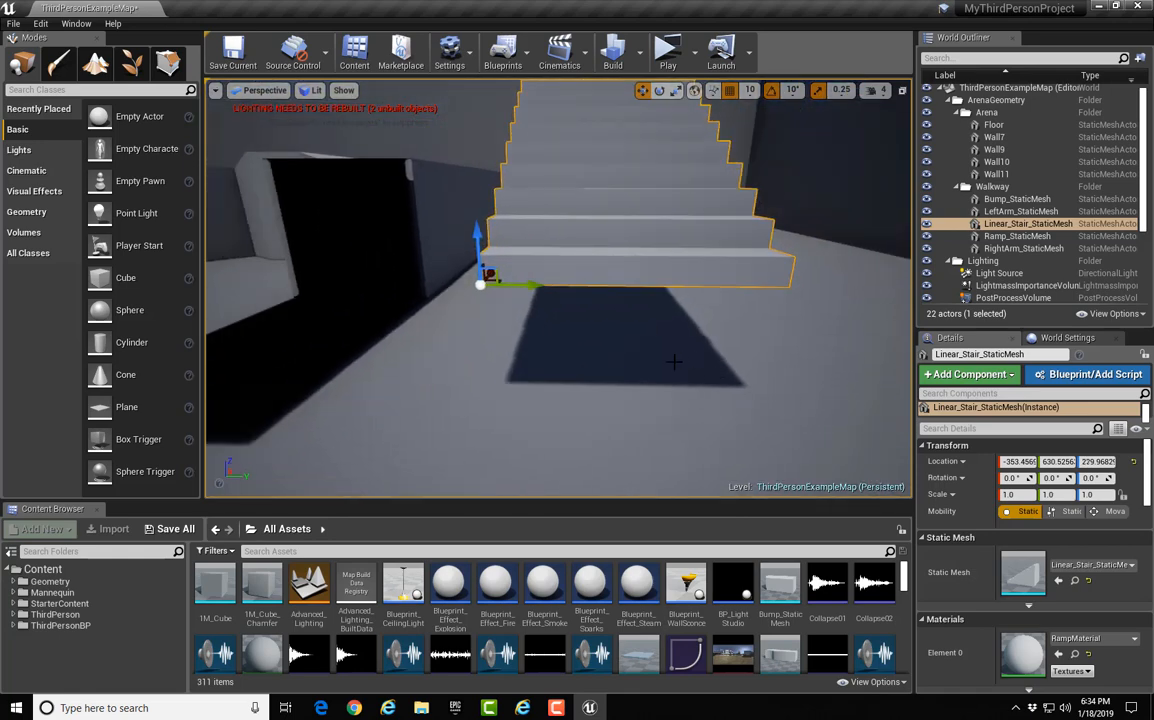
pyautogui.press('End')
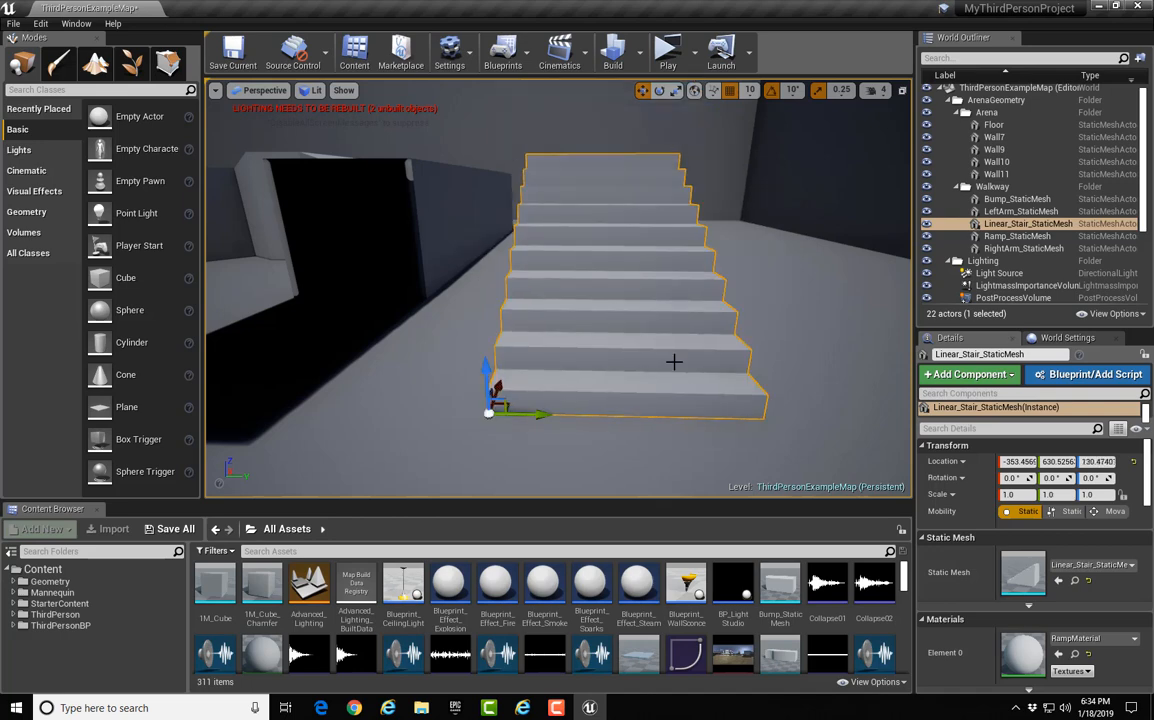
# - View the staircase and the surrounding arena from several distances and angles, focusing on the selected staircase
pyautogui.moveTo(521, 405); pyautogui.dragTo(590, 368, button='right')
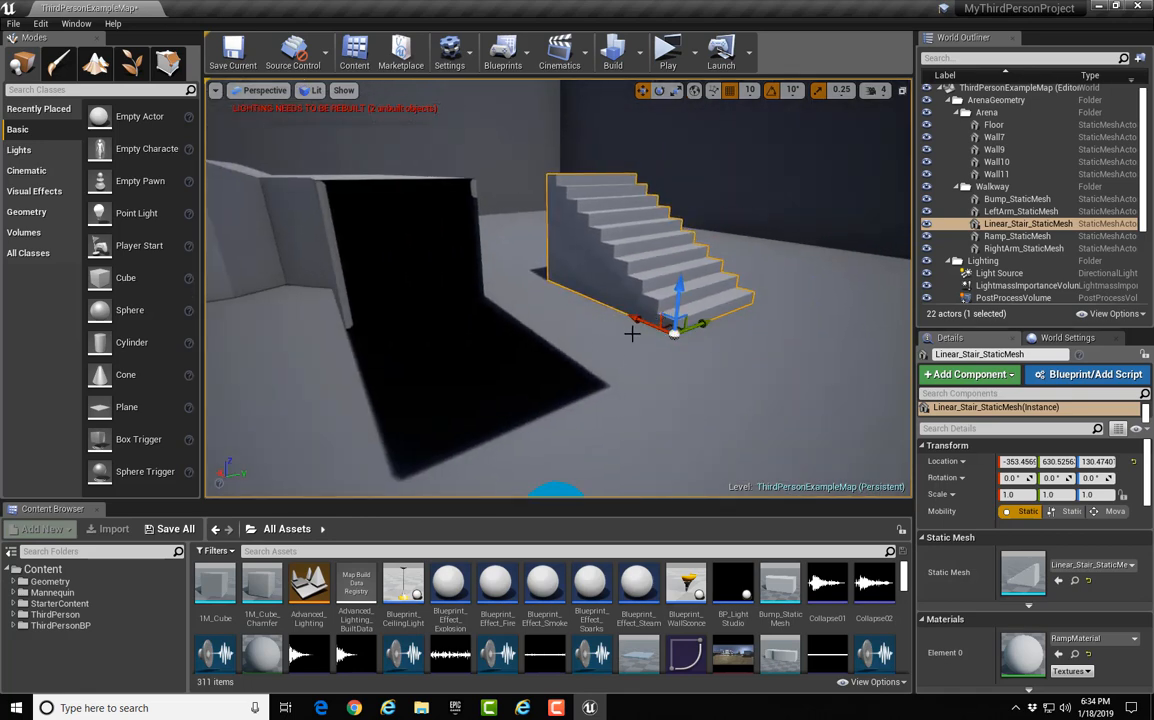
pyautogui.moveTo(632, 333); pyautogui.dragTo(664, 305, button='right')
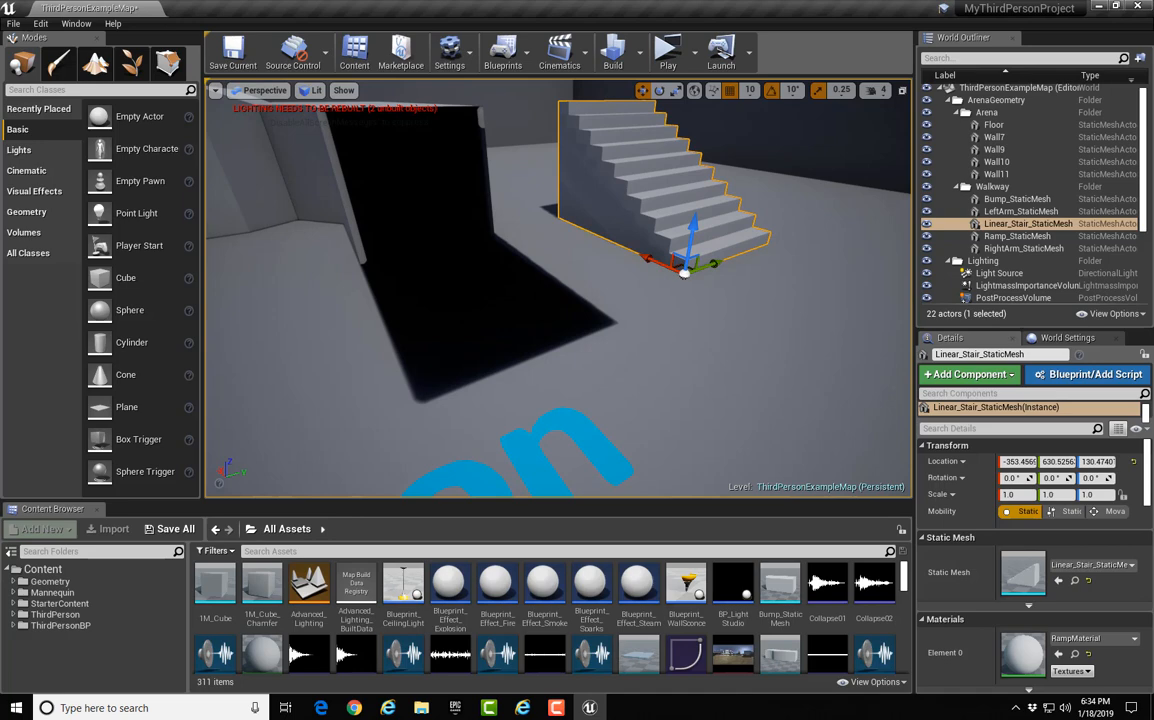
pyautogui.moveTo(746, 309)
pyautogui.mouseDown(button='right')
pyautogui.moveTo(770, 306)
pyautogui.moveTo(771, 336)
pyautogui.moveTo(760, 332)
pyautogui.moveTo(776, 330)
pyautogui.moveTo(758, 330)
pyautogui.mouseUp(button='right')
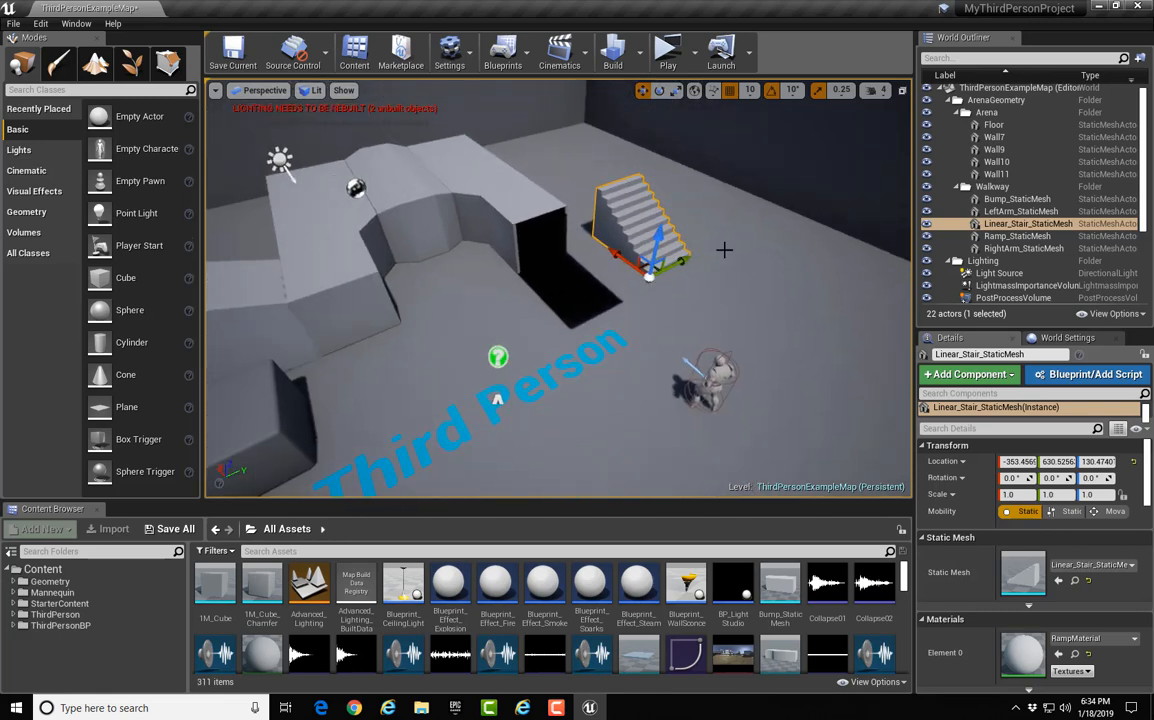
pyautogui.scroll(10, 498, 398)
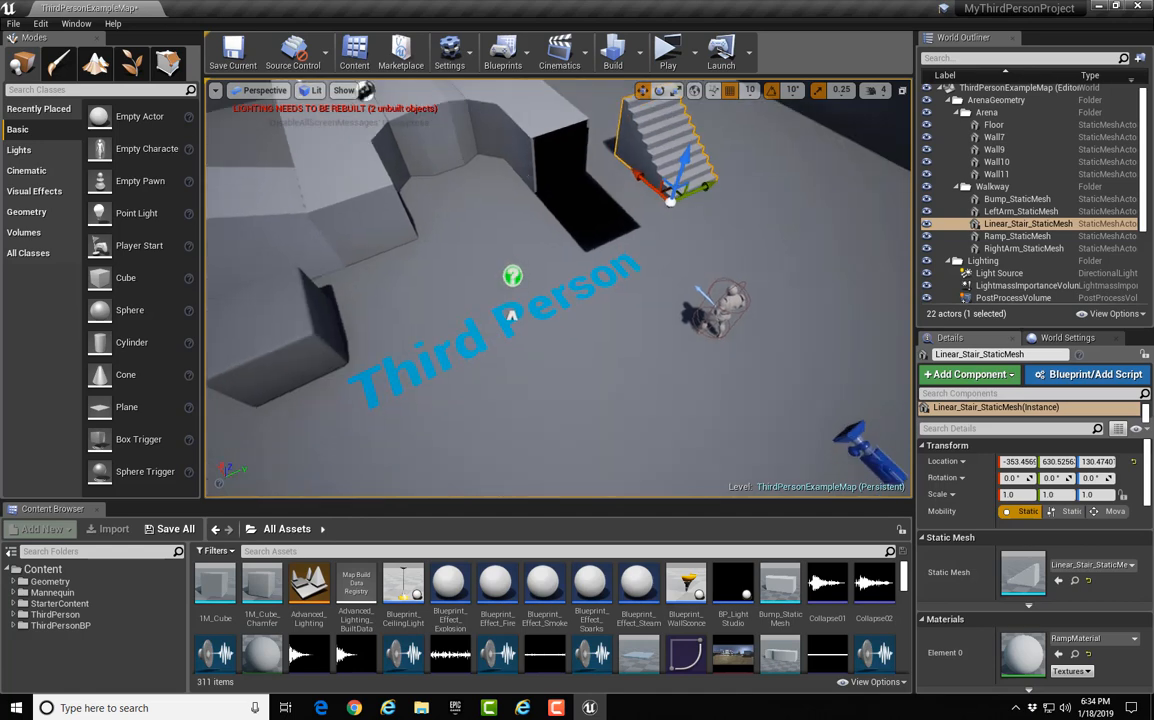
pyautogui.scroll(-10, 283, 404)
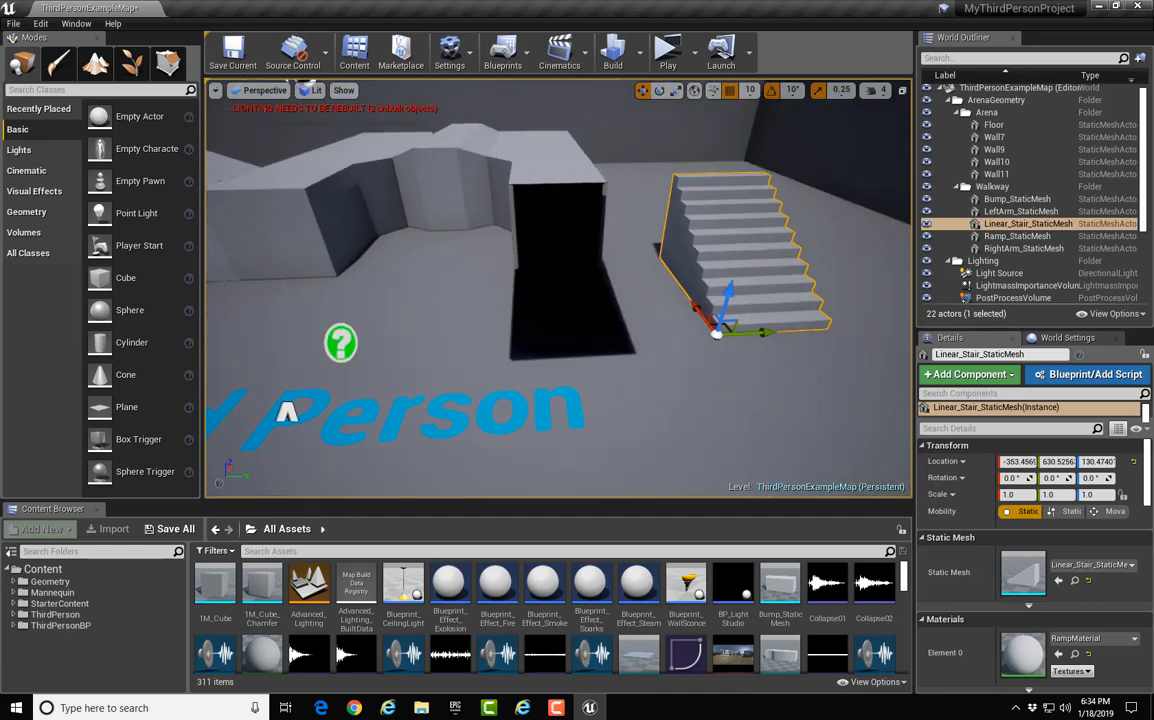
pyautogui.press('f')
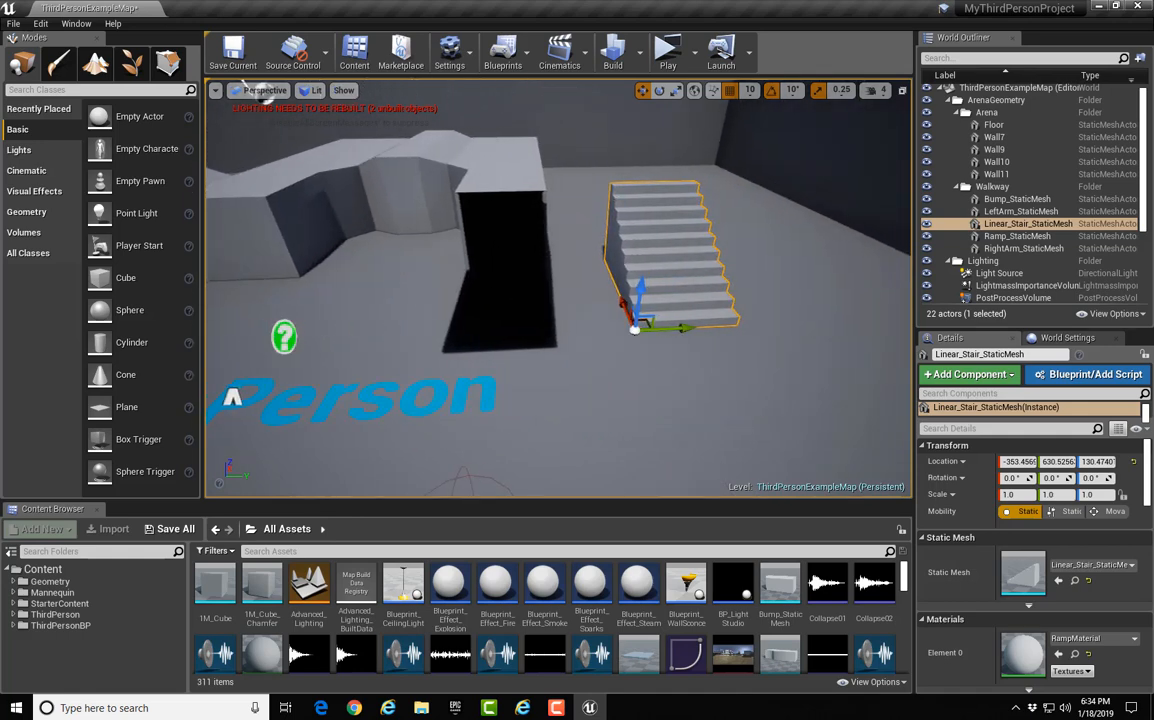
pyautogui.moveTo(558, 290); pyautogui.dragTo(345, 300, button='right')
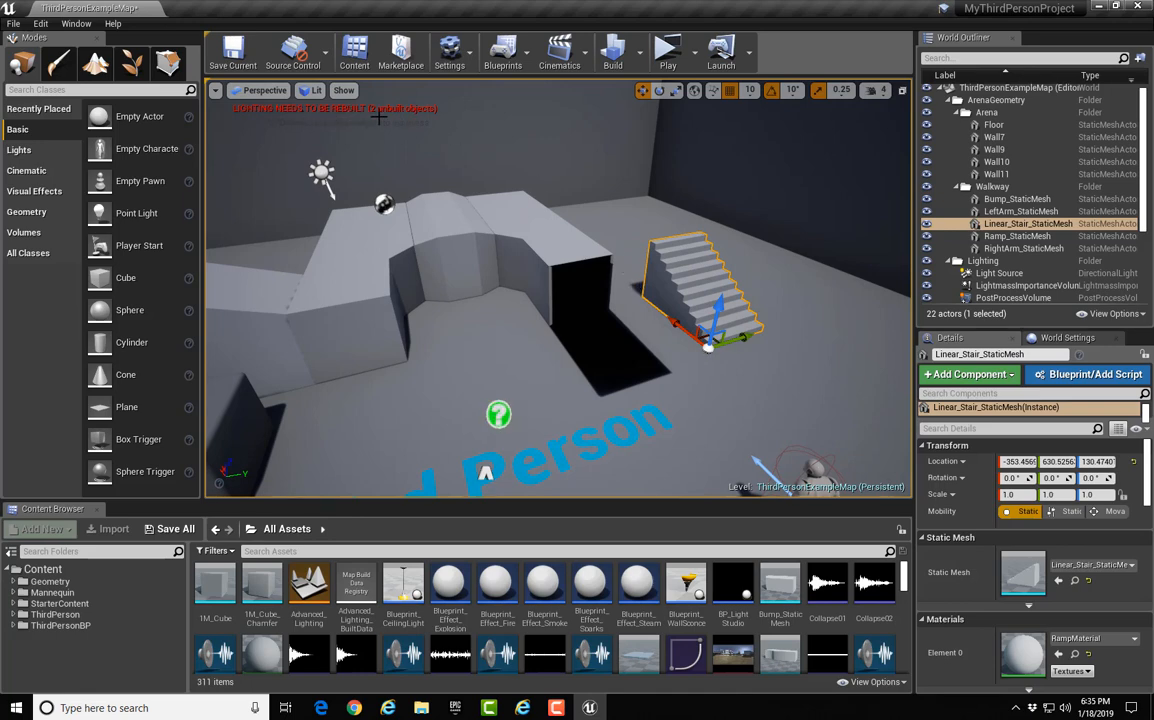
# - Shift the staircase slightly and move RightArm_StaticMesh behind it to location X -10, Y 680, Z 105
pyautogui.moveTo(700, 300); pyautogui.dragTo(648, 262)
pyautogui.click(558, 237)
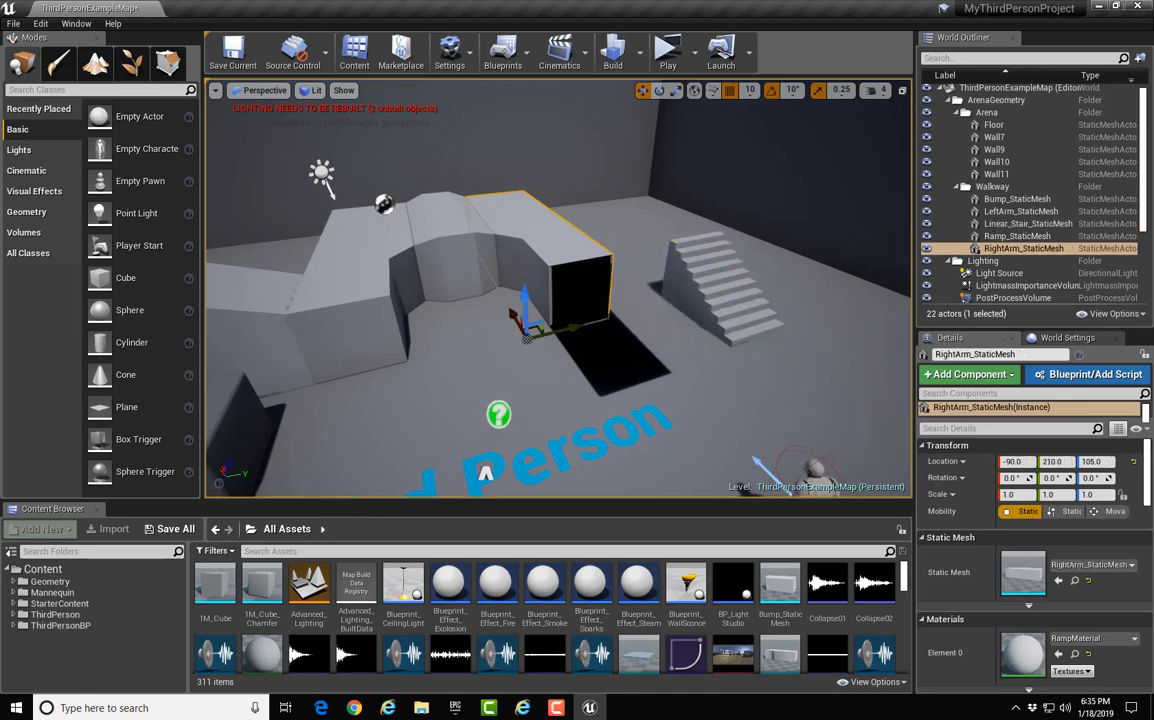
pyautogui.moveTo(575, 322); pyautogui.dragTo(669, 274)
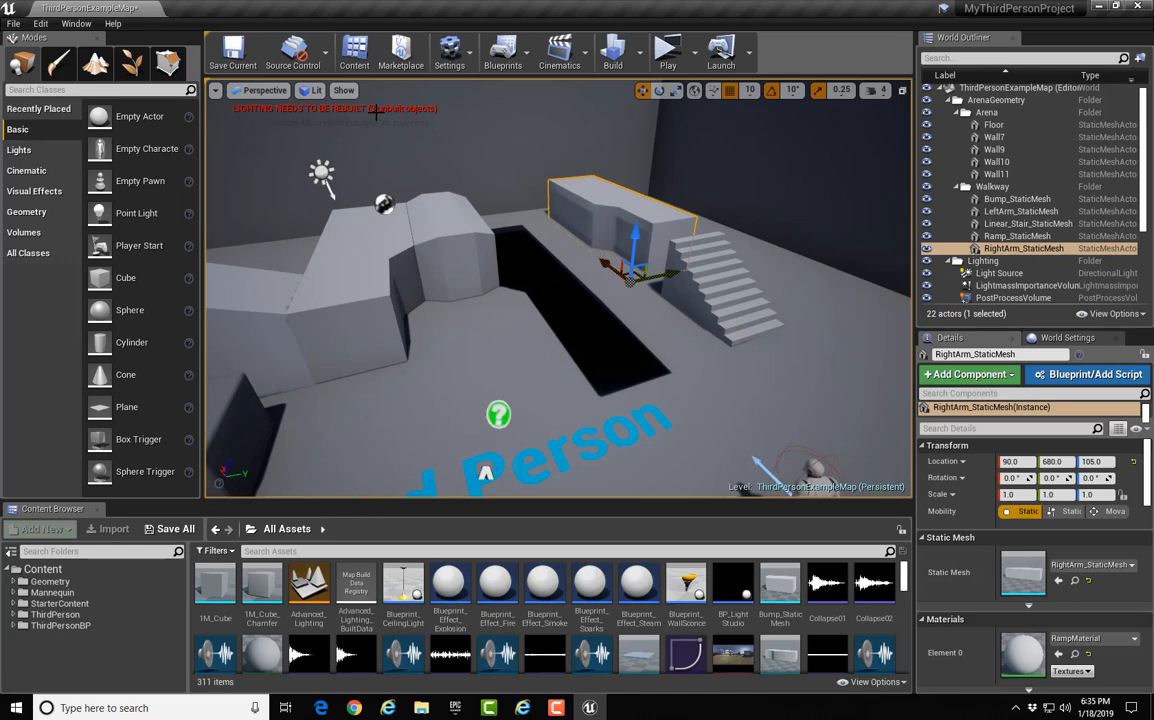
pyautogui.moveTo(604, 264); pyautogui.dragTo(617, 271)
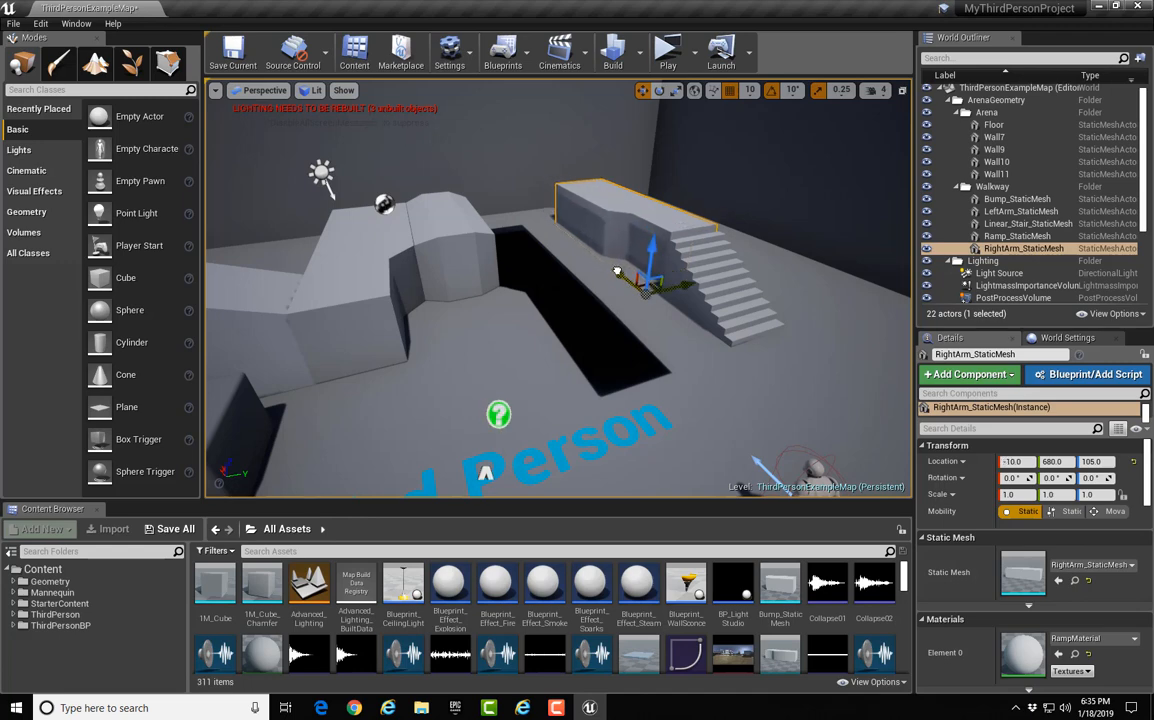
pyautogui.moveTo(685, 284); pyautogui.dragTo(708, 238)
# - Build only the lighting for the rearranged level
pyautogui.click(639, 58)
pyautogui.moveTo(660, 110)
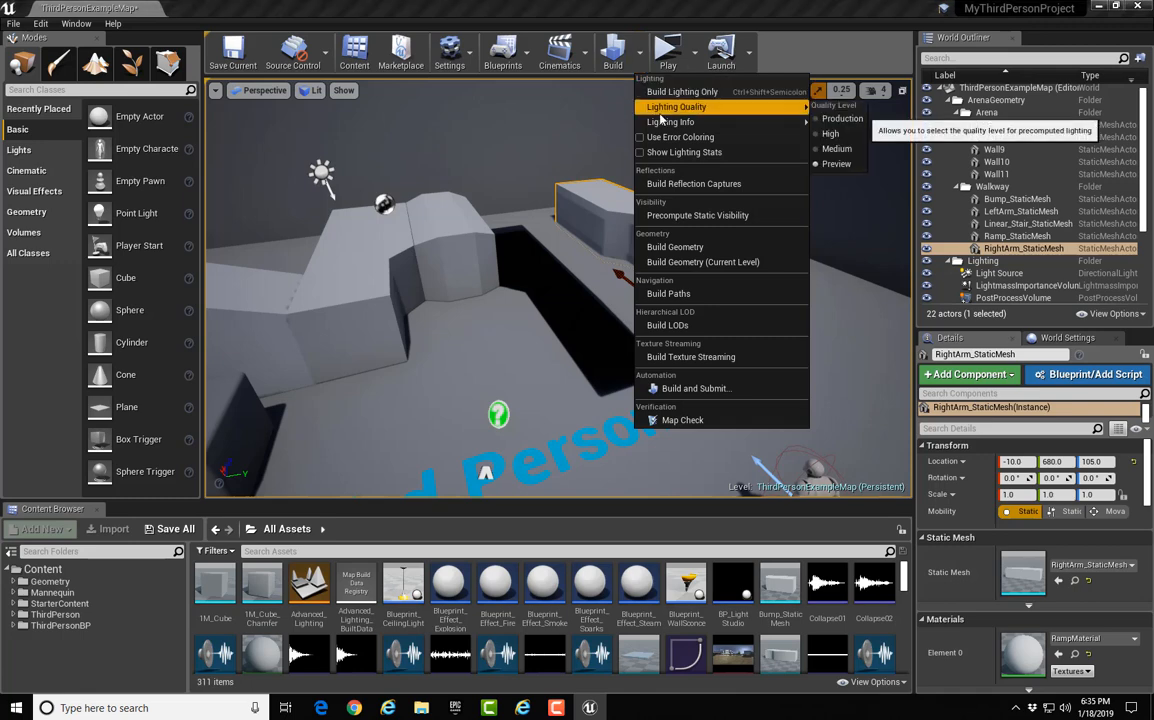
pyautogui.click(668, 92)
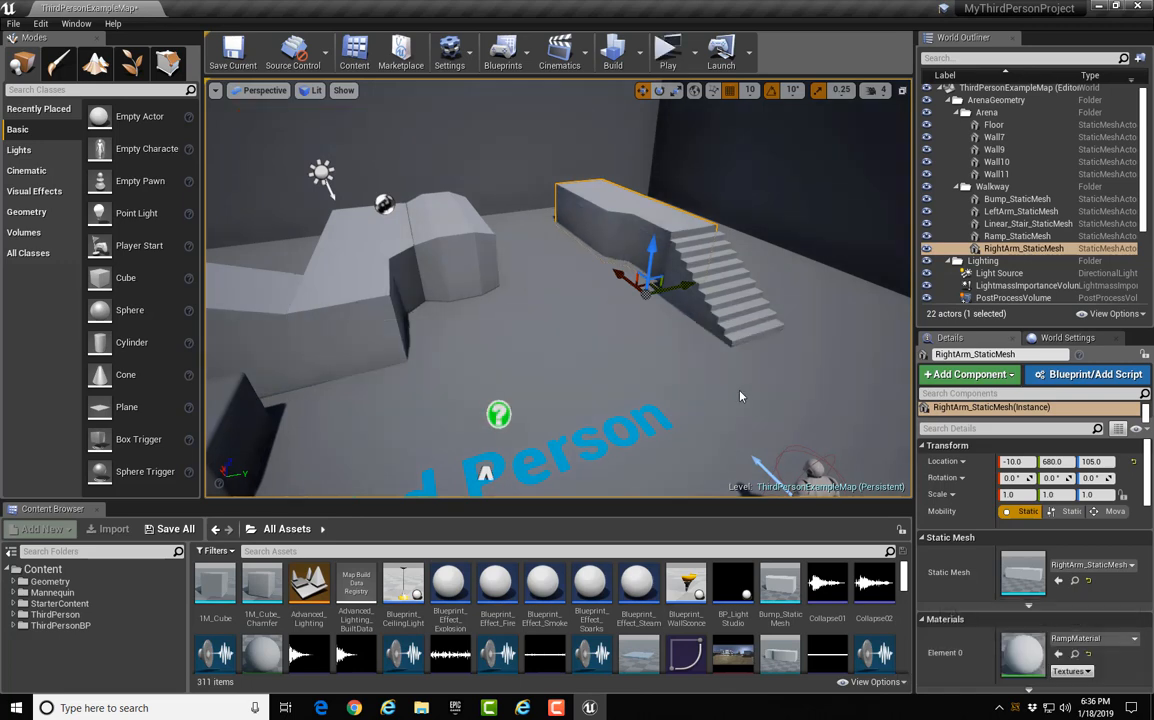
# - Select CubeMesh and rotate it around several axes to about X -30.5°, Y -90°, Z -9.5°
pyautogui.moveTo(560, 290); pyautogui.dragTo(590, 190, button='right')
pyautogui.moveTo(645, 330); pyautogui.dragTo(629, 346, button='right')
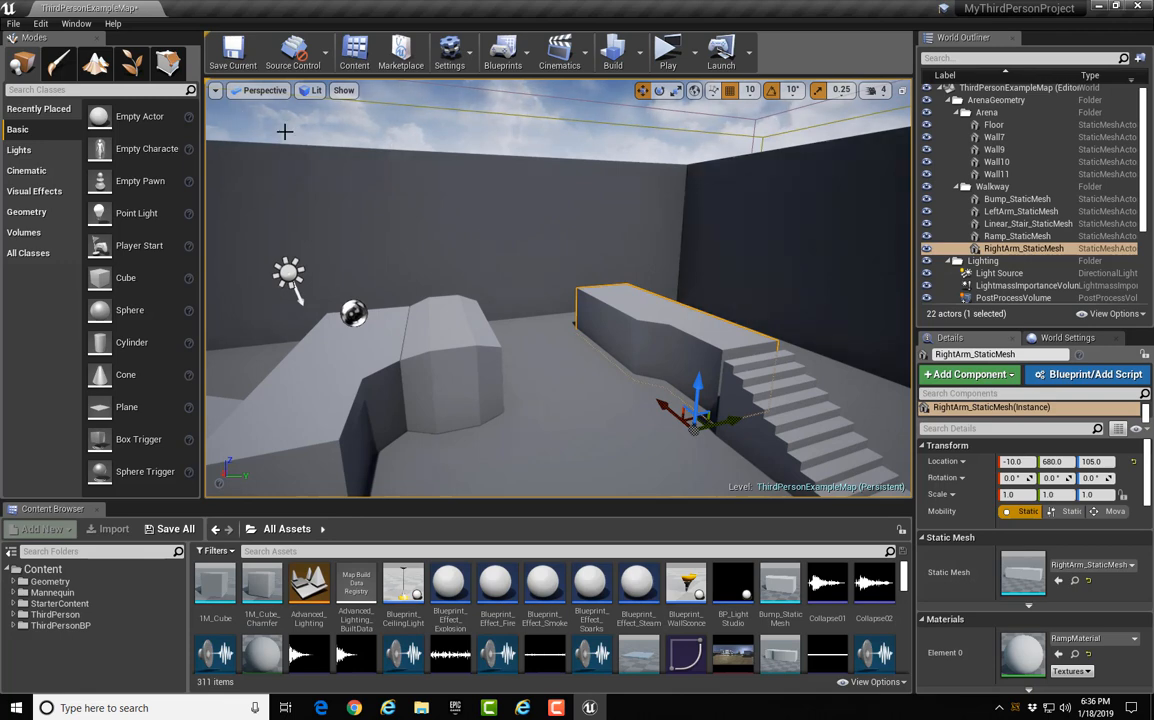
pyautogui.moveTo(497, 203); pyautogui.dragTo(415, 238, button='right')
pyautogui.press('f')
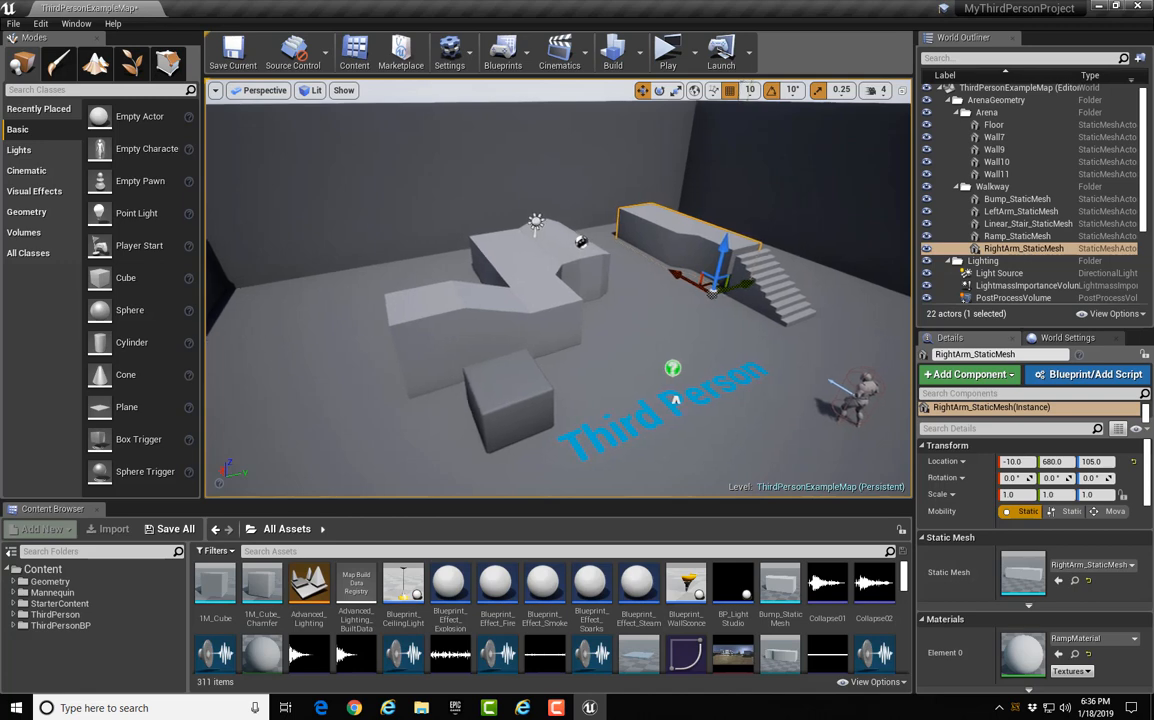
pyautogui.moveTo(497, 203); pyautogui.dragTo(518, 420, button='right')
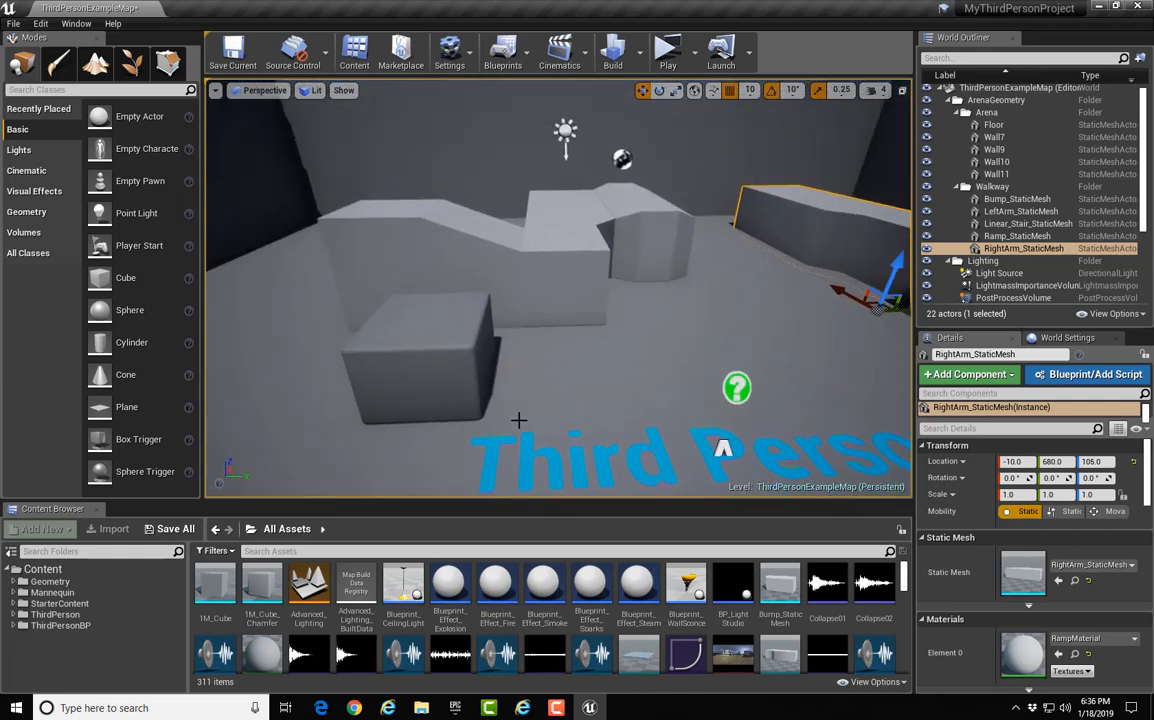
pyautogui.click(463, 366)
pyautogui.moveTo(463, 366); pyautogui.dragTo(416, 377, button='right')
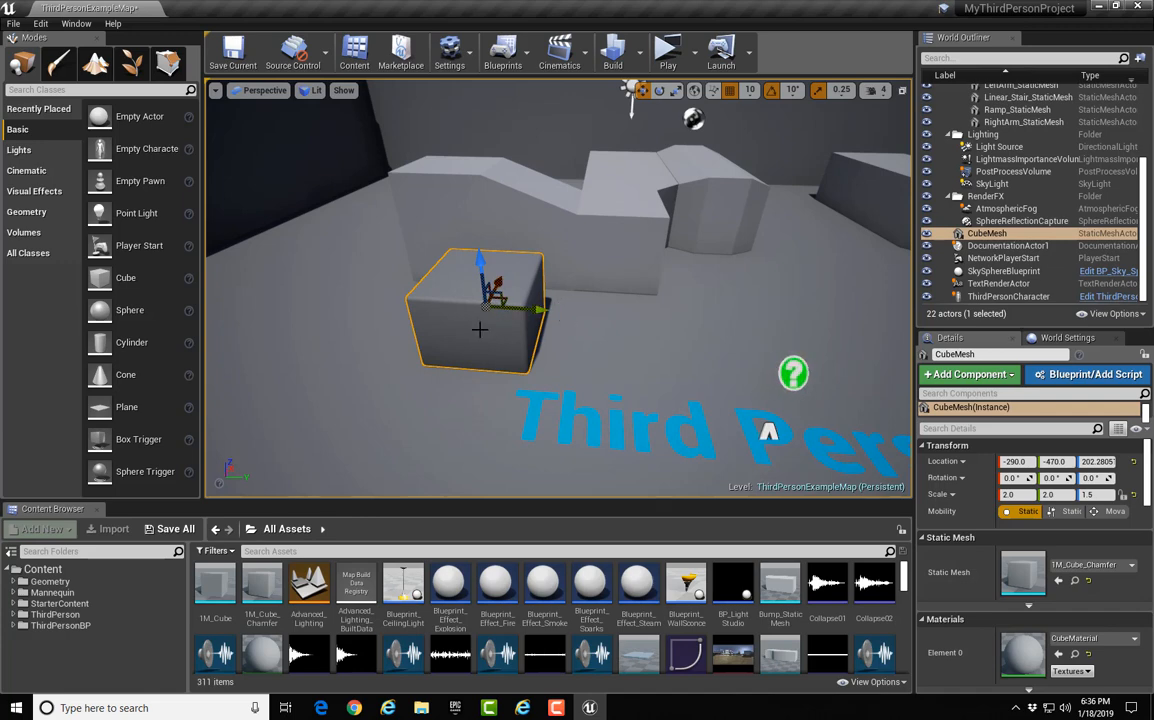
pyautogui.press('e')
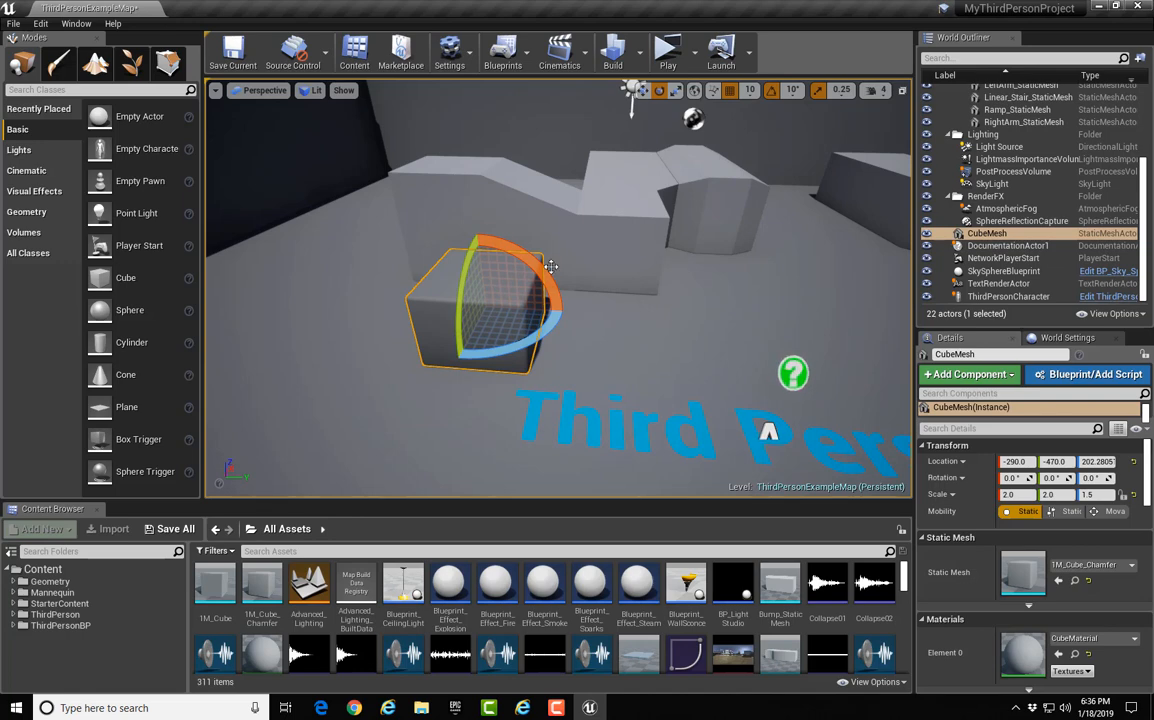
pyautogui.moveTo(540, 268); pyautogui.dragTo(452, 188)
pyautogui.moveTo(476, 330); pyautogui.dragTo(548, 373)
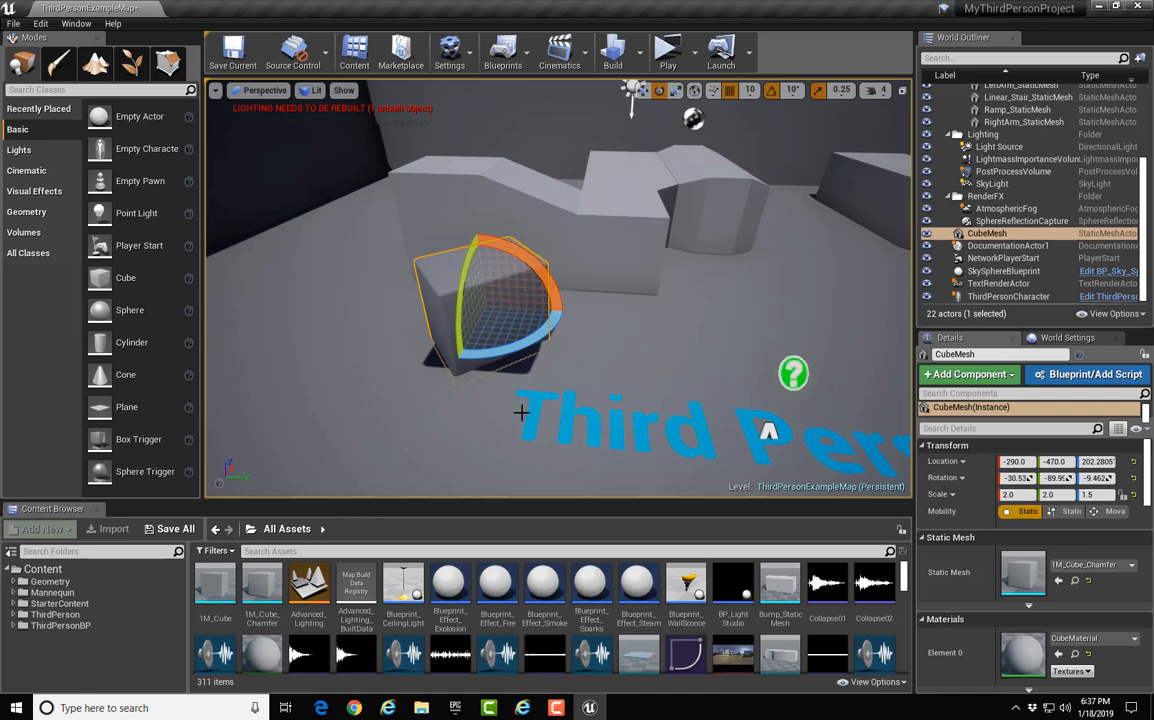
# - Scale CubeMesh along its individual axes to X 1.0, Y 3.25, Z 1.25
pyautogui.press('f')
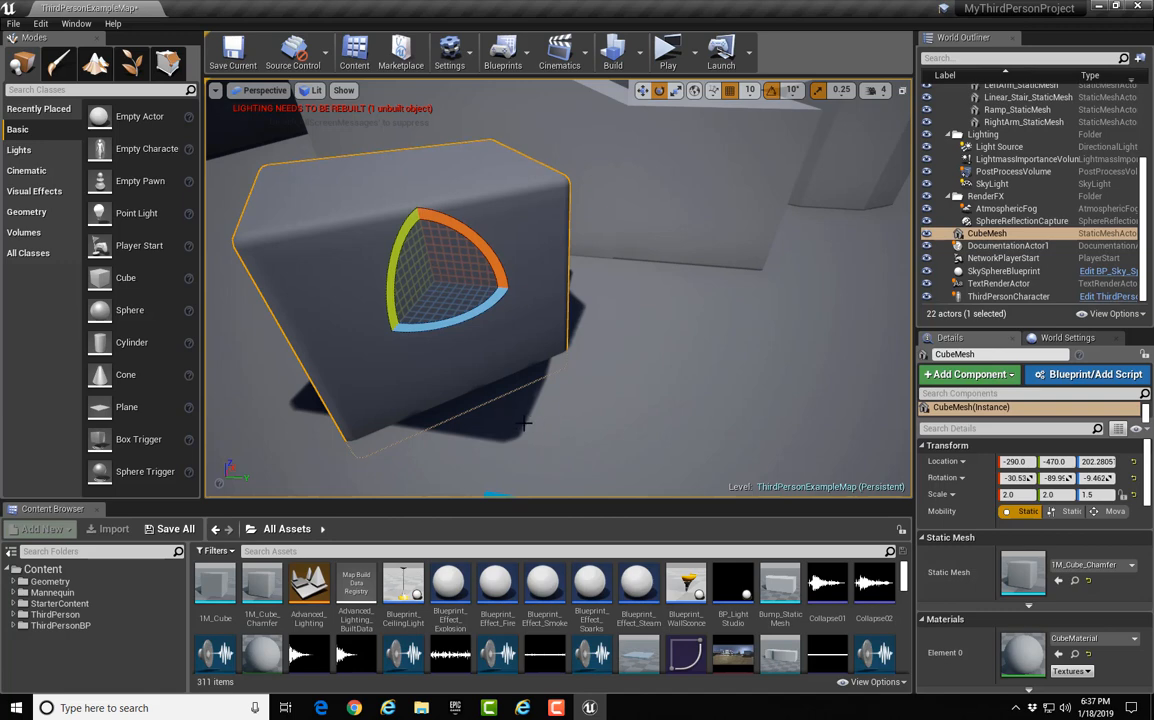
pyautogui.moveTo(675, 328); pyautogui.dragTo(675, 385)
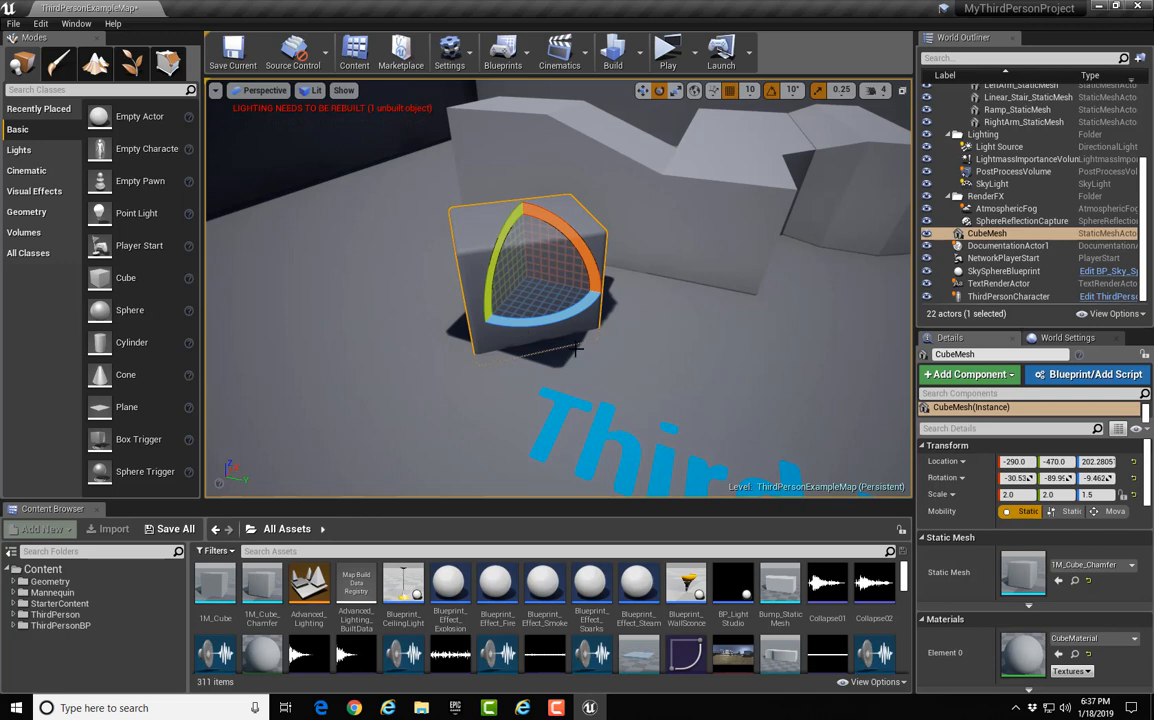
pyautogui.press('r')
pyautogui.keyDown('alt'); pyautogui.moveTo(577, 332); pyautogui.dragTo(500, 334); pyautogui.keyUp('alt')
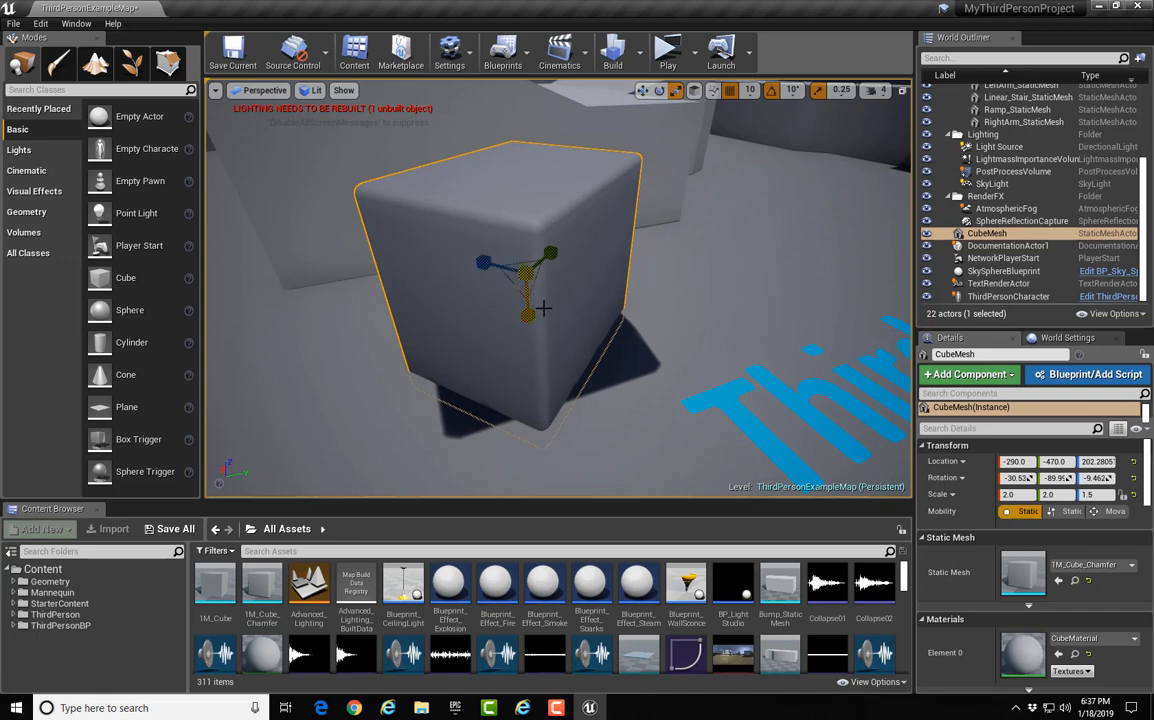
pyautogui.keyDown('alt'); pyautogui.moveTo(530, 317); pyautogui.dragTo(643, 300); pyautogui.keyUp('alt')
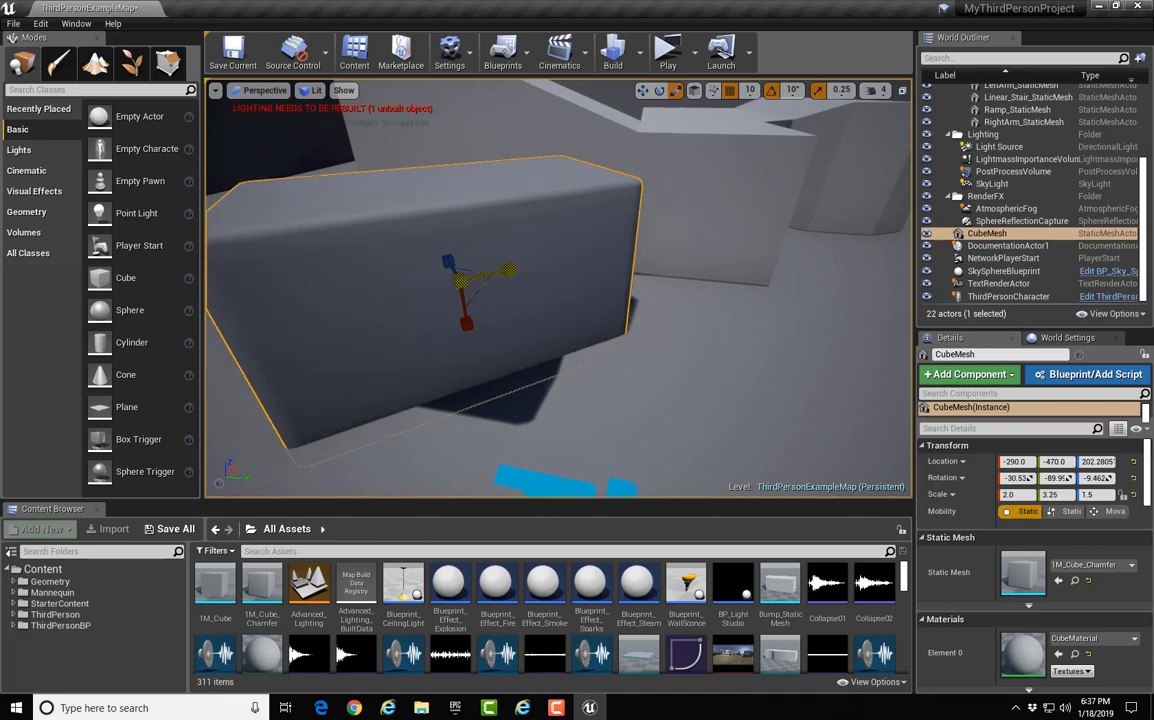
pyautogui.moveTo(466, 323); pyautogui.dragTo(464, 322)
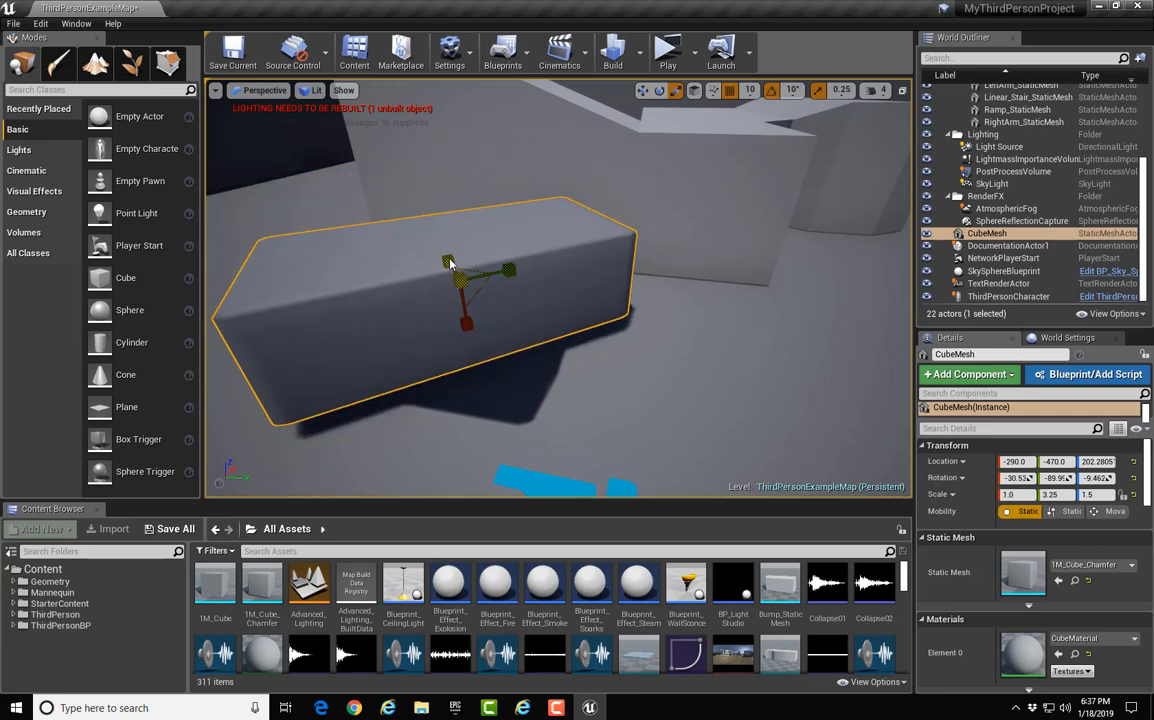
pyautogui.moveTo(449, 264); pyautogui.dragTo(452, 269)
# - Scale CubeMesh along its X and Y axes together to X 1.5 and Y 3.75
pyautogui.moveTo(482, 333); pyautogui.dragTo(506, 318, button='right')
pyautogui.press('s')
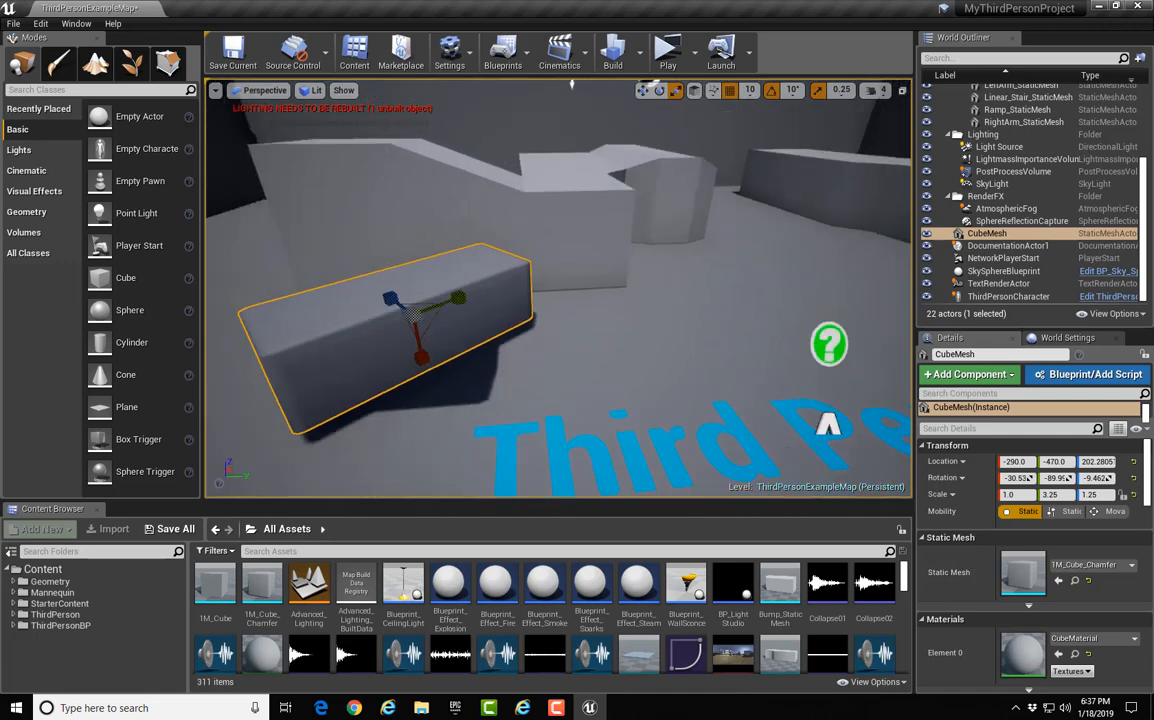
pyautogui.press('a')
pyautogui.moveTo(443, 355)
pyautogui.mouseDown(button='right')
pyautogui.moveTo(460, 366)
pyautogui.moveTo(452, 372)
pyautogui.mouseUp(button='right')
pyautogui.press('w')
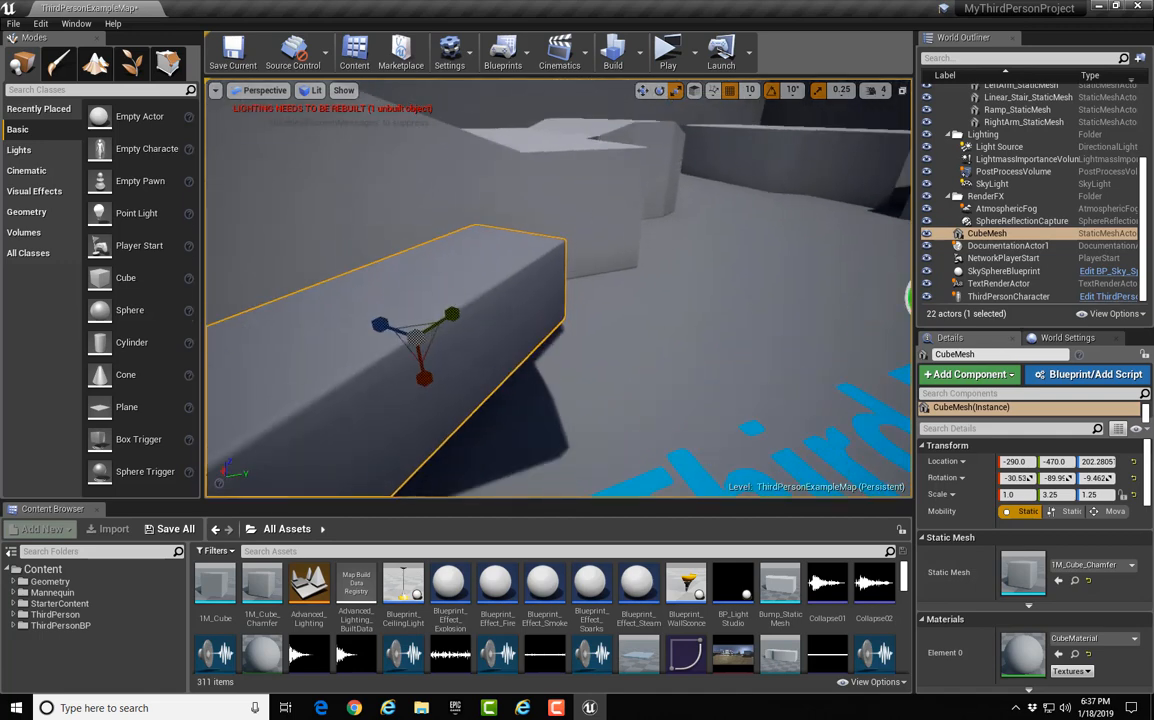
pyautogui.moveTo(390, 345); pyautogui.dragTo(393, 348, button='right')
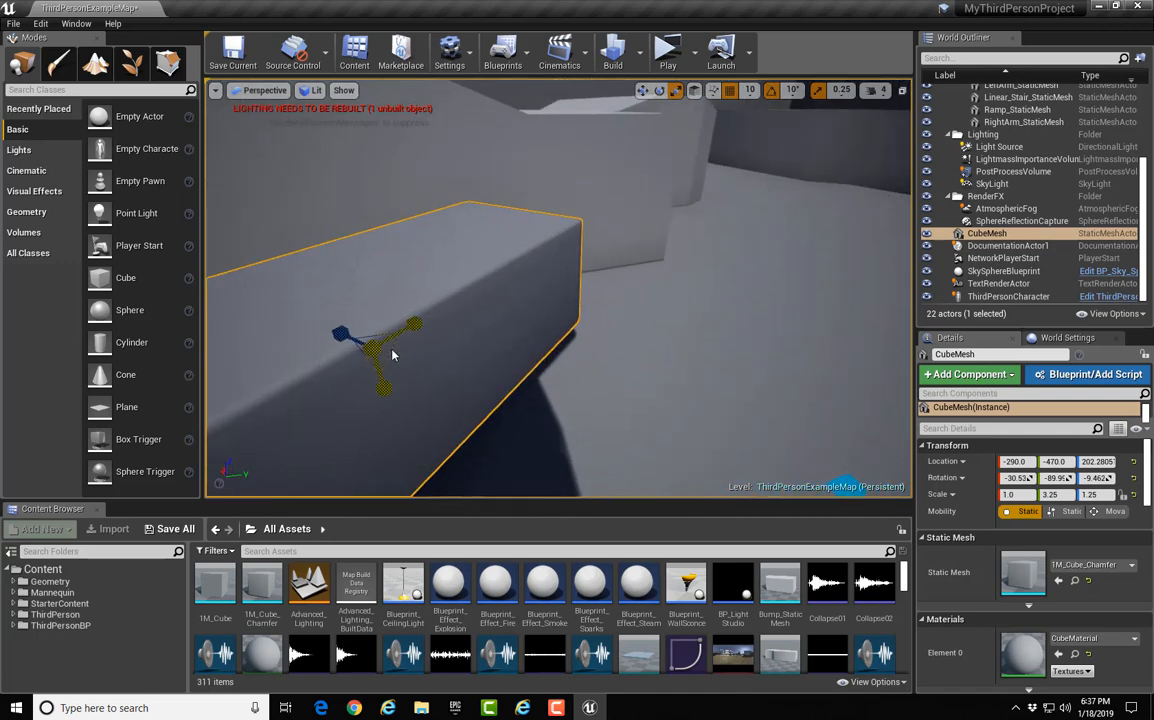
pyautogui.moveTo(392, 355); pyautogui.dragTo(386, 354)
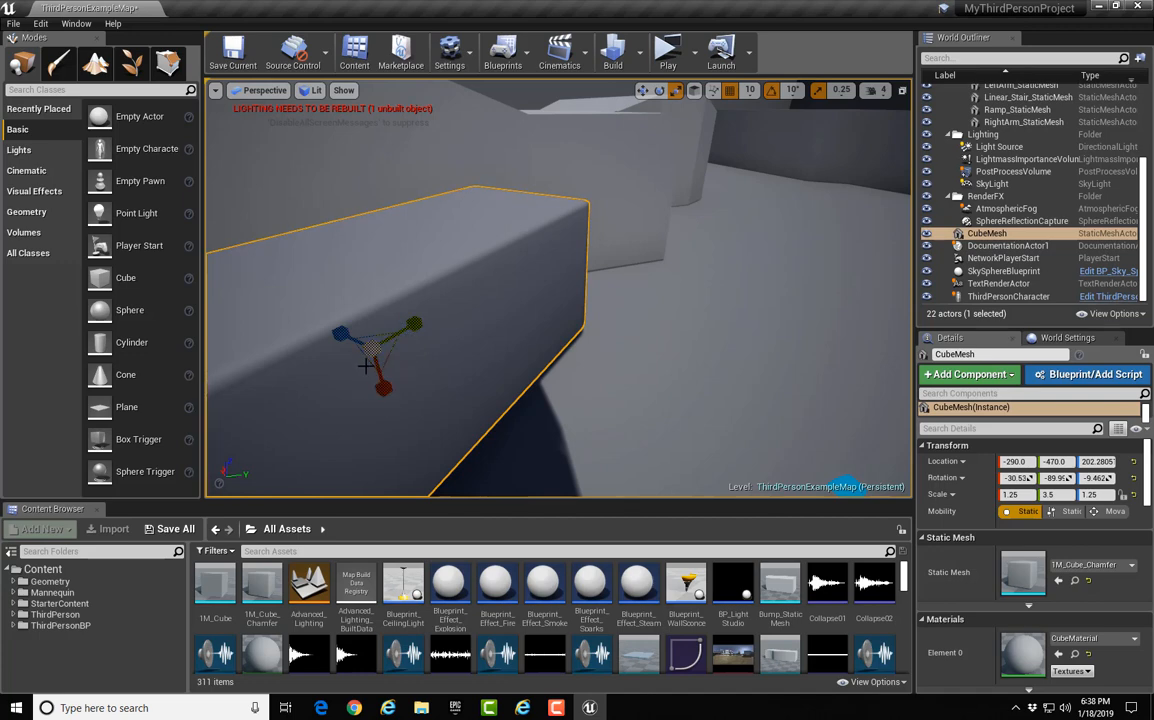
pyautogui.moveTo(360, 354); pyautogui.dragTo(432, 404)
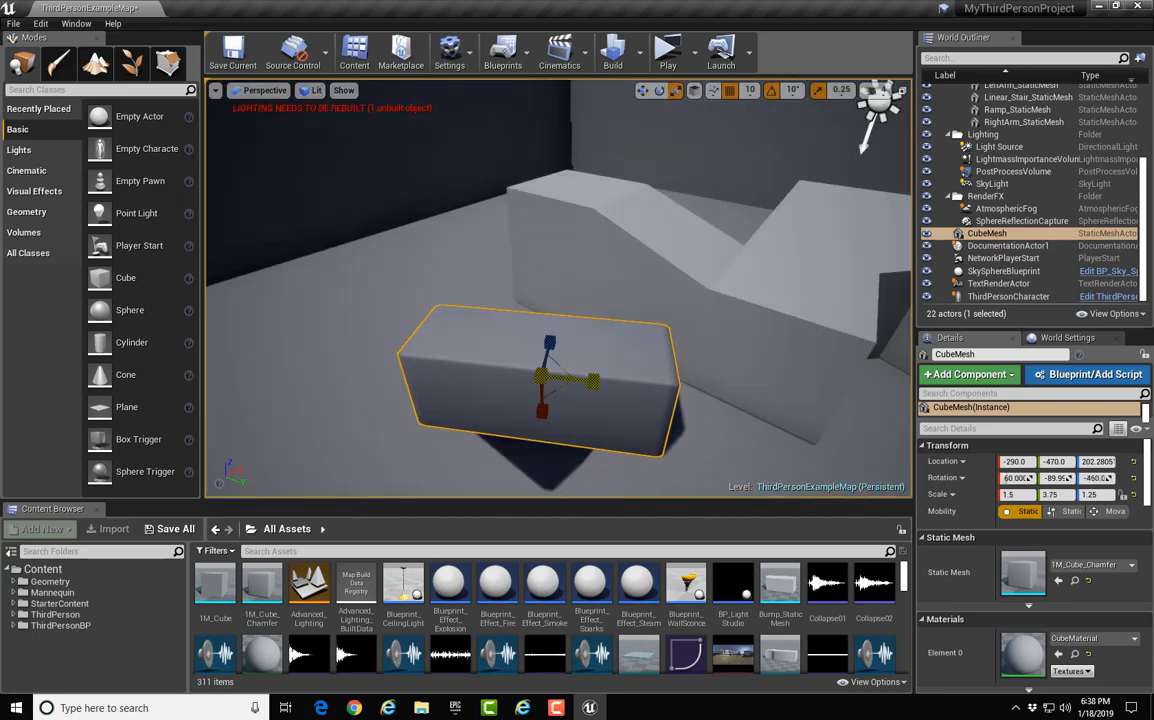
# - Scale CubeMesh along its individual axes to X 1.5, Y 3.25, Z 0.75
pyautogui.moveTo(592, 381); pyautogui.dragTo(592, 381)
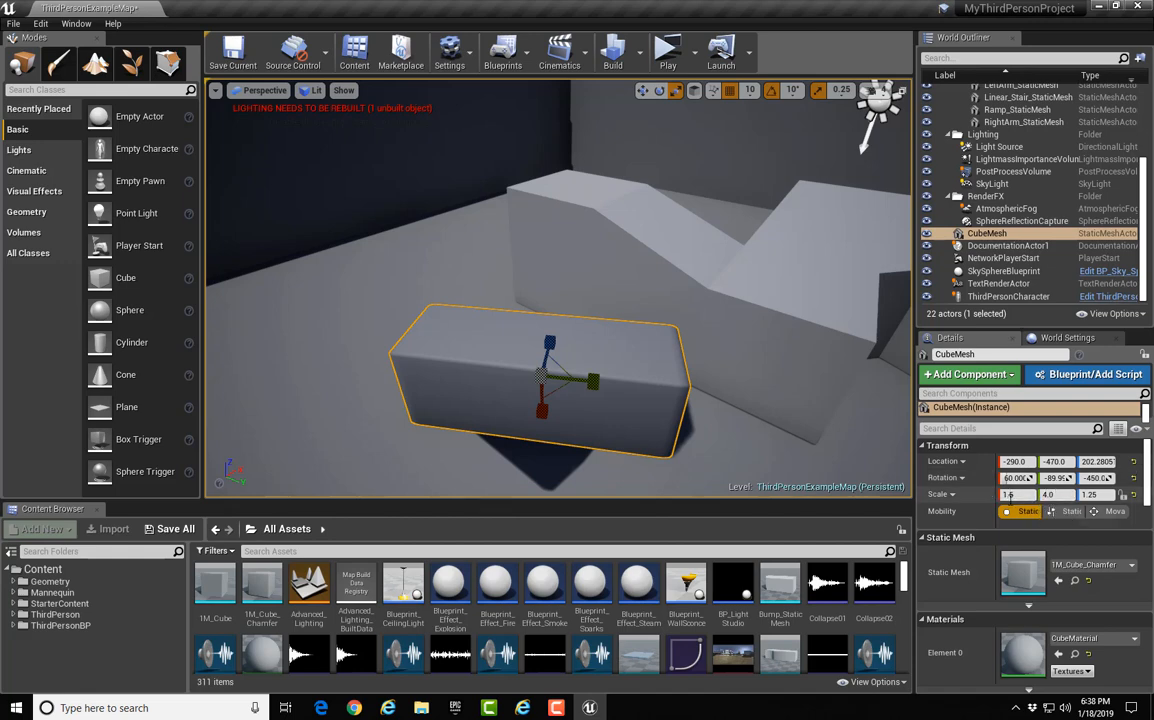
pyautogui.moveTo(597, 385); pyautogui.dragTo(615, 387)
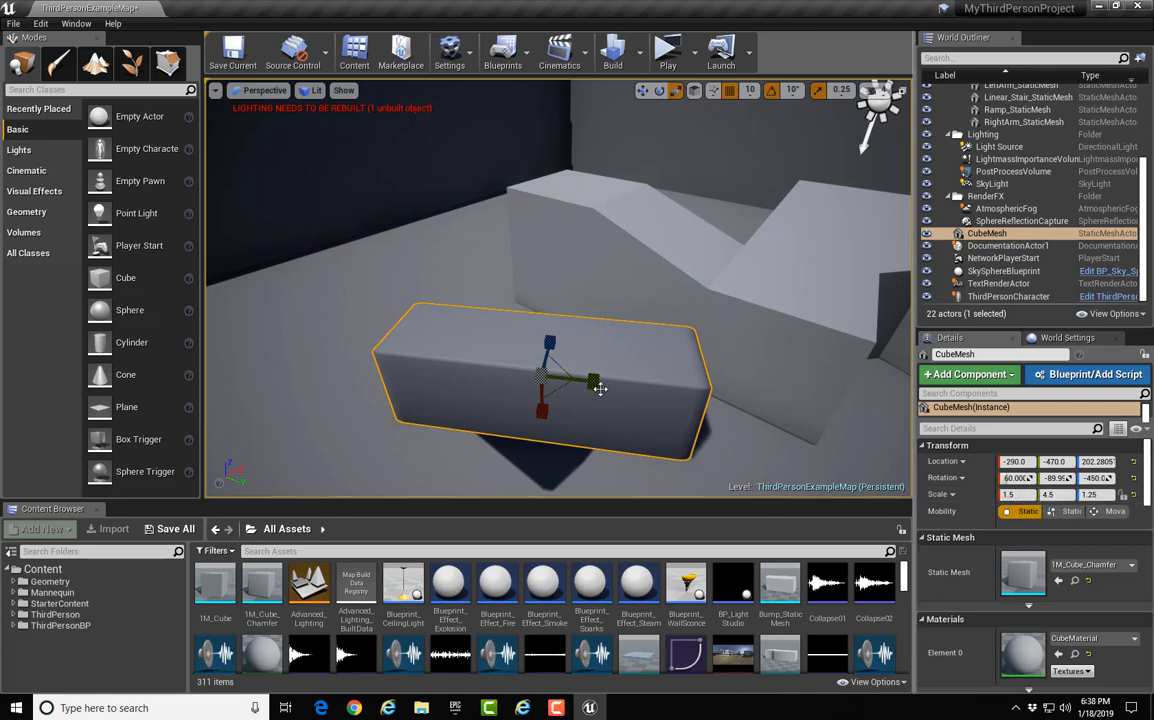
pyautogui.moveTo(600, 388); pyautogui.dragTo(546, 415)
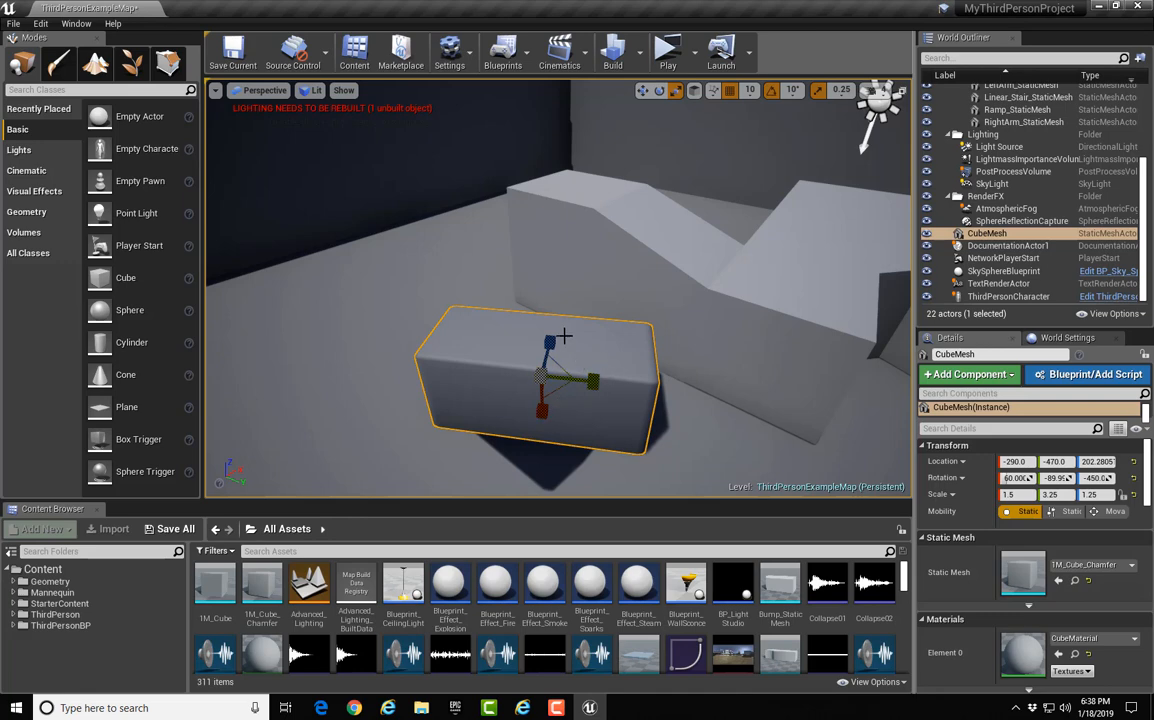
pyautogui.moveTo(552, 339)
pyautogui.mouseDown()
pyautogui.moveTo(552, 362)
pyautogui.moveTo(549, 325)
pyautogui.moveTo(549, 343)
pyautogui.mouseUp()
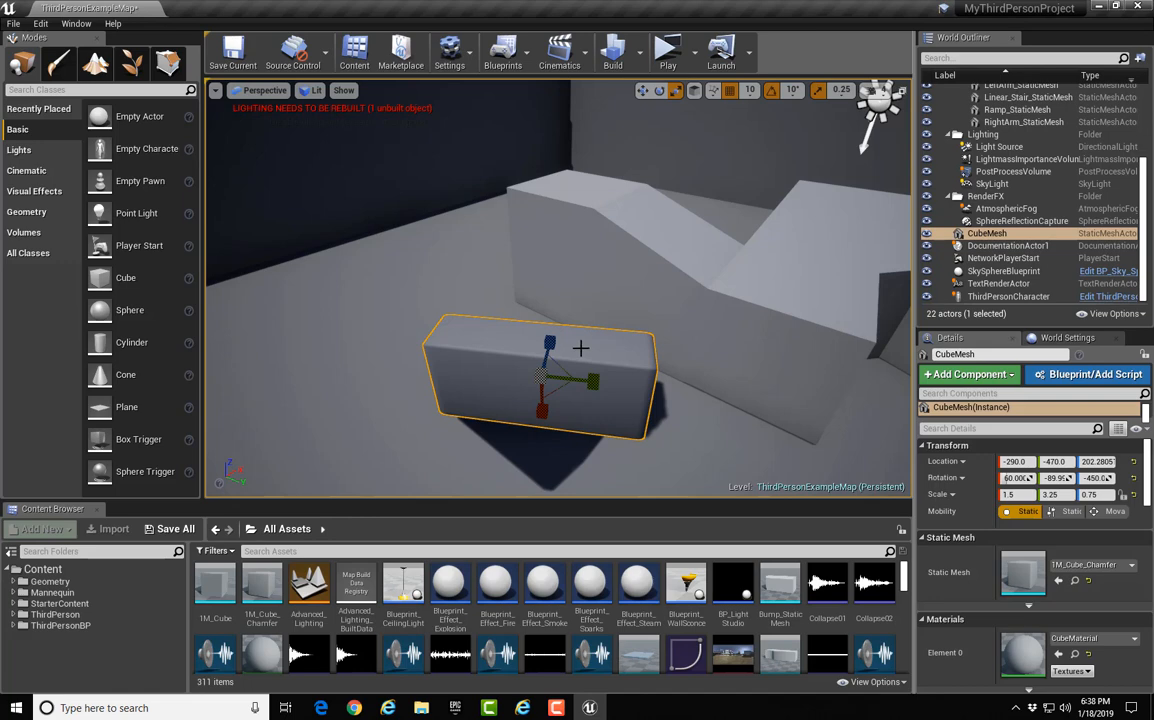
# - Cycle CubeMesh's transform gizmo repeatedly through move, rotate and scale modes, finishing in move mode
pyautogui.press('w')
pyautogui.press('e')
pyautogui.press('w')
pyautogui.press('r')
pyautogui.press('e')
pyautogui.press('w')
pyautogui.press('e')
pyautogui.press('r')
pyautogui.press('w')
# - Move CubeMesh along the X, Y and Z axes to about X 10, Y -840, Z 480
pyautogui.moveTo(585, 401); pyautogui.dragTo(443, 327)
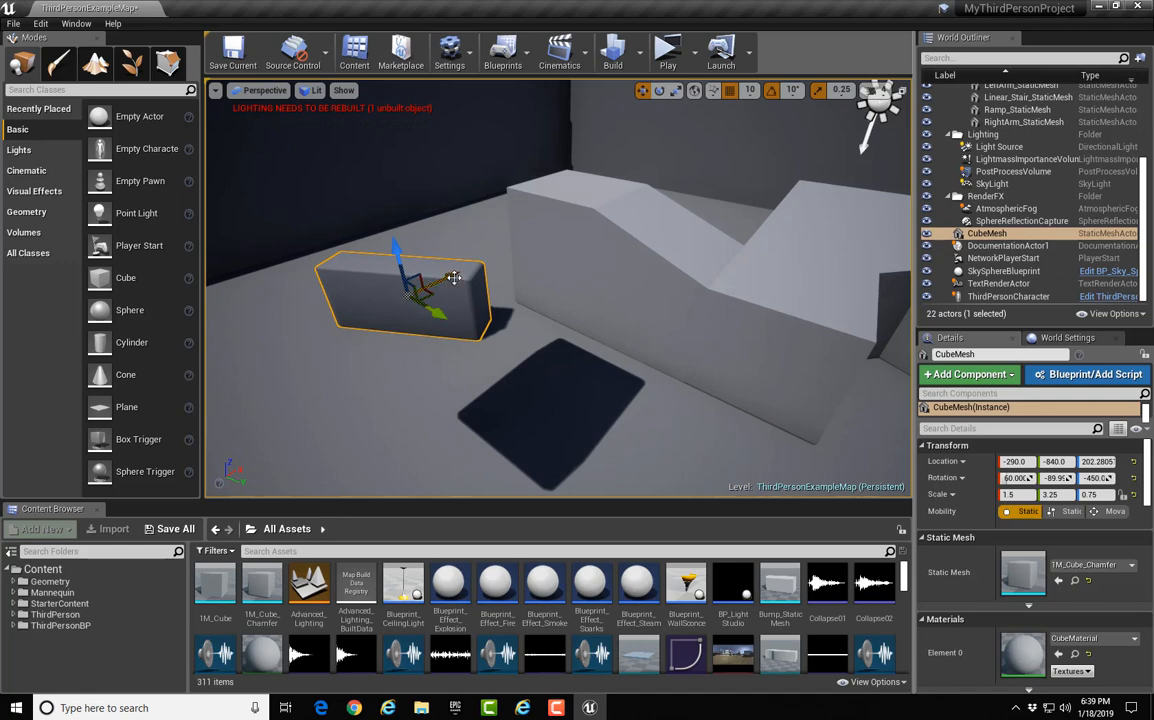
pyautogui.moveTo(455, 278); pyautogui.dragTo(408, 308)
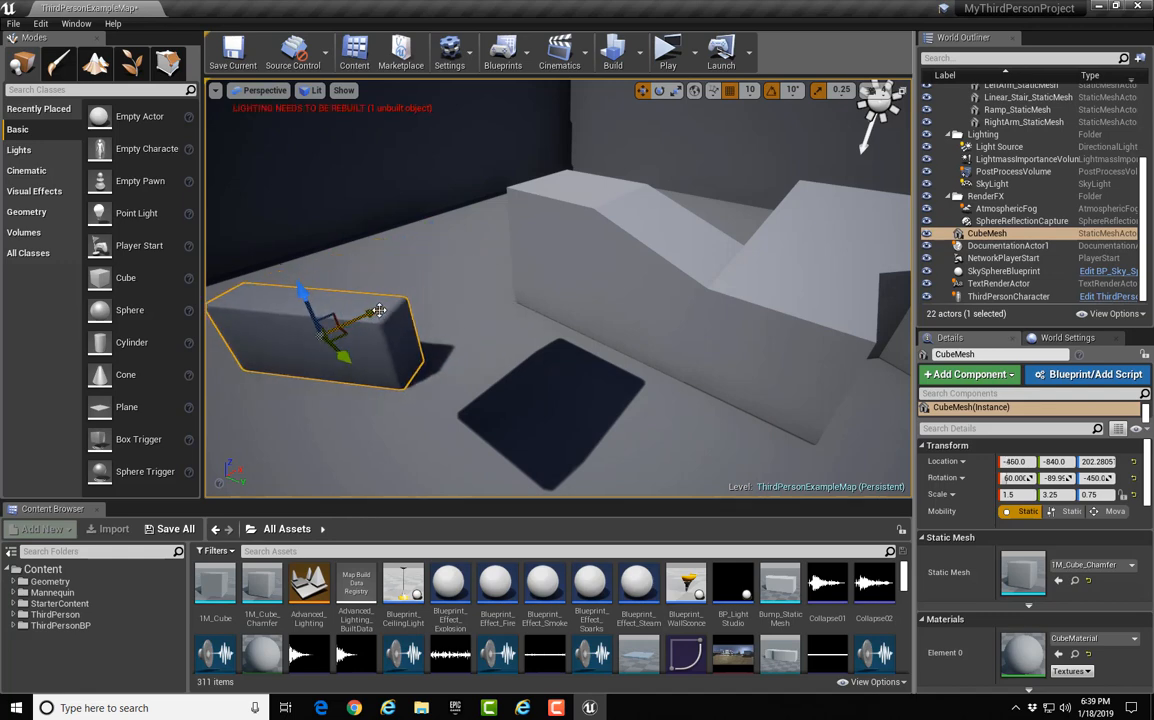
pyautogui.moveTo(332, 277); pyautogui.dragTo(303, 194)
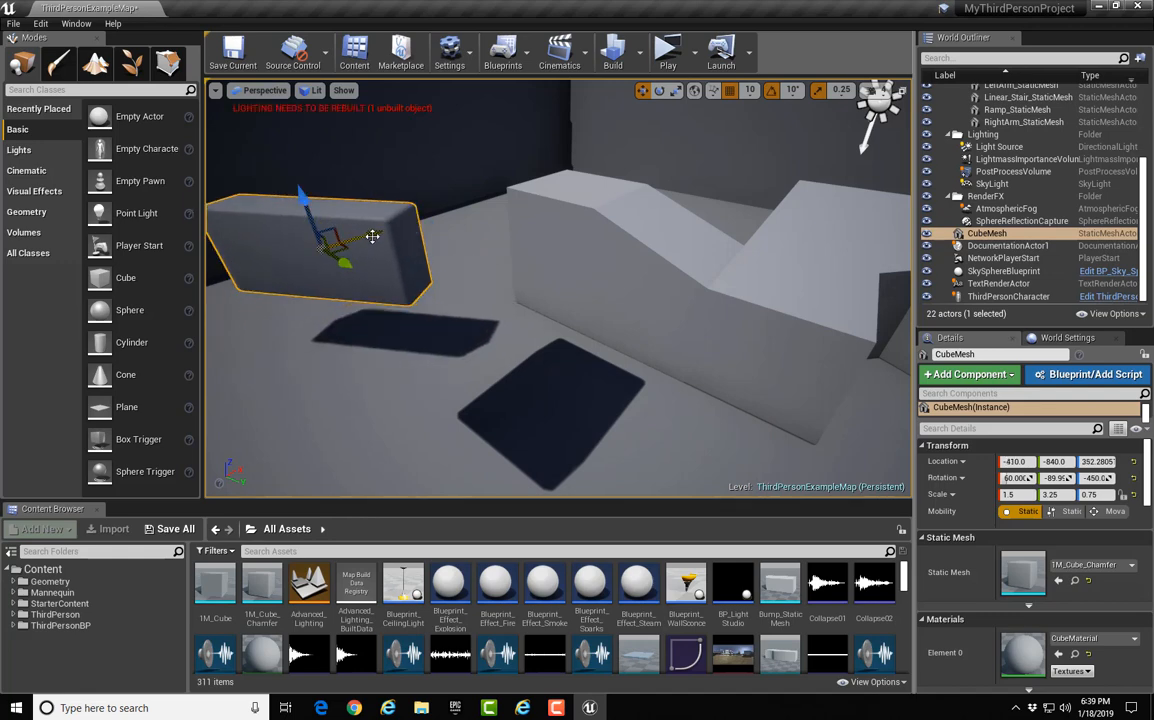
pyautogui.moveTo(373, 234); pyautogui.dragTo(513, 198)
pyautogui.moveTo(513, 198); pyautogui.dragTo(514, 156, button='right')
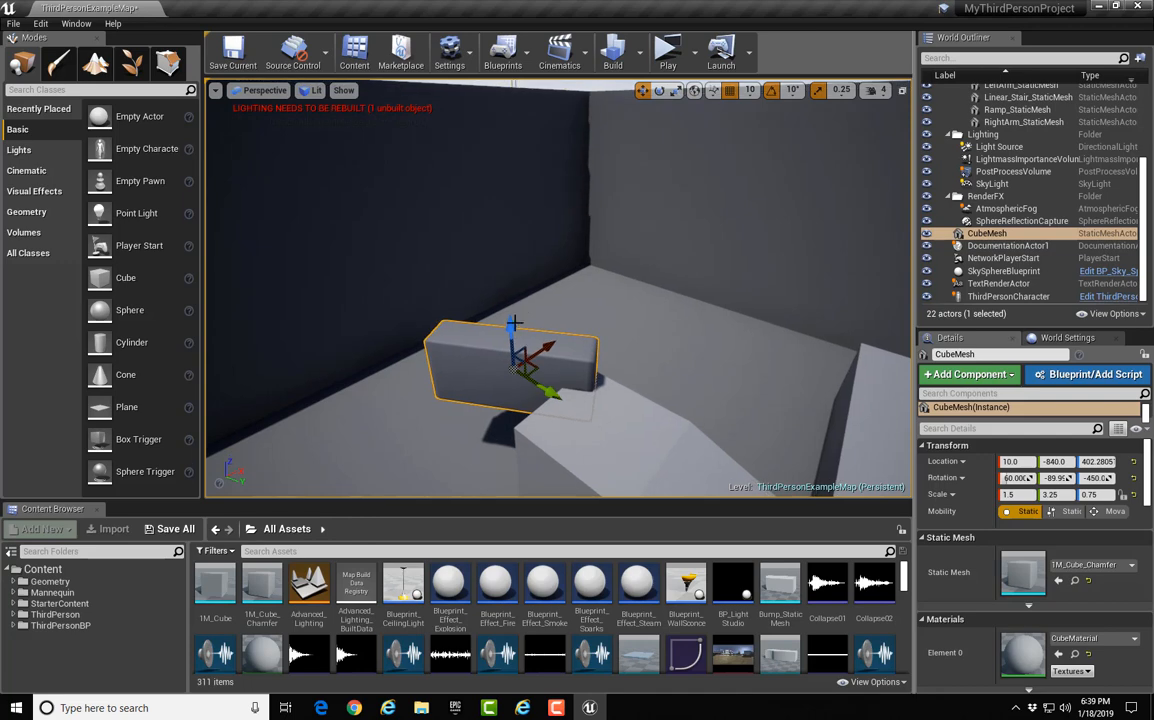
pyautogui.moveTo(509, 285)
pyautogui.mouseDown()
pyautogui.moveTo(506, 272)
pyautogui.moveTo(508, 290)
pyautogui.mouseUp()
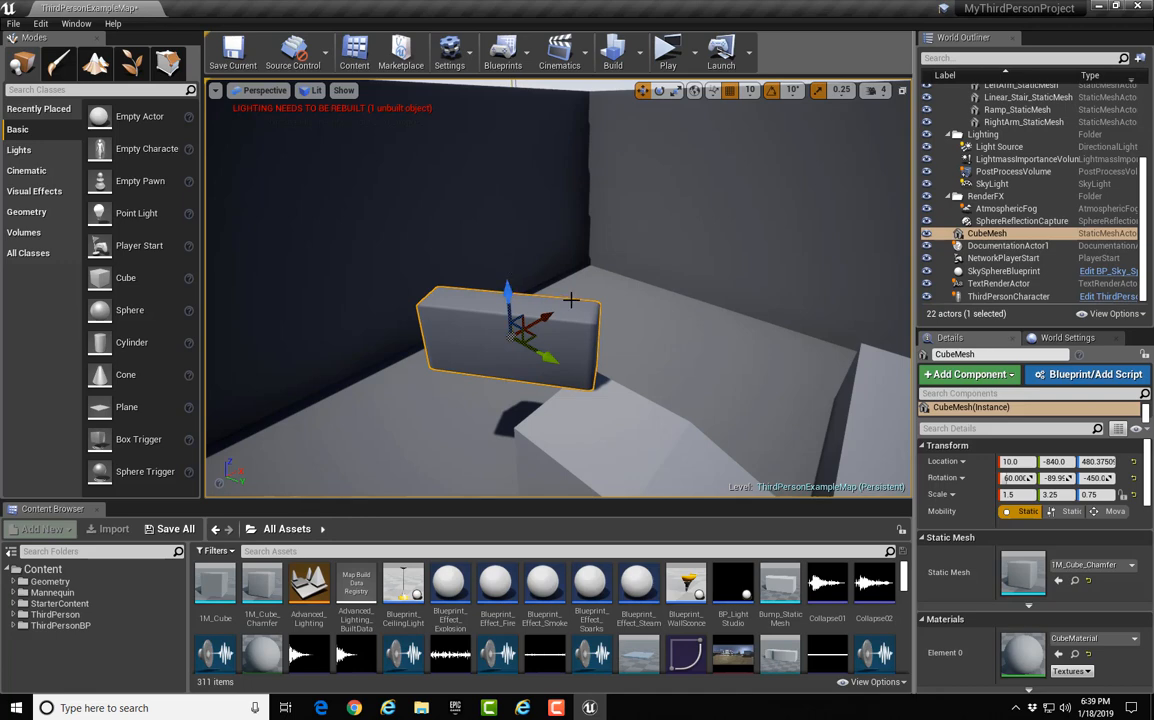
# - Move CubeMesh back down to the open floor at about X -650, Y -750, Z 205
pyautogui.moveTo(553, 355); pyautogui.dragTo(661, 445)
pyautogui.moveTo(703, 420); pyautogui.dragTo(734, 425, button='right')
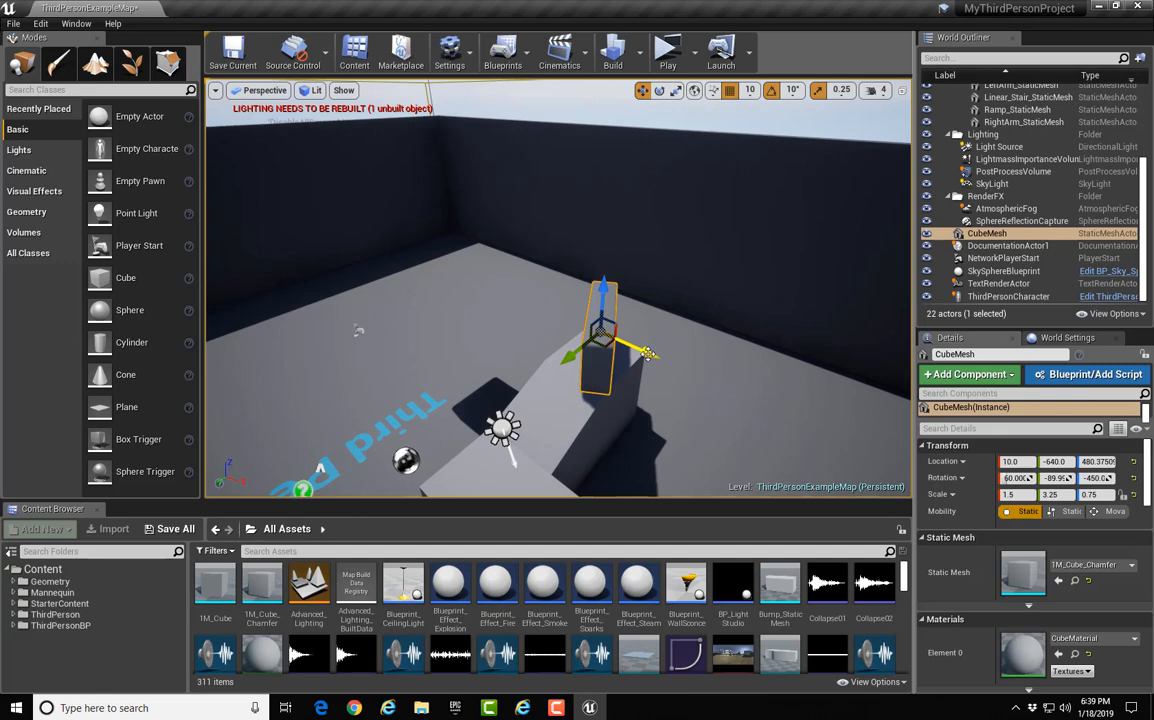
pyautogui.moveTo(648, 354); pyautogui.dragTo(455, 262)
pyautogui.moveTo(421, 215); pyautogui.dragTo(425, 262)
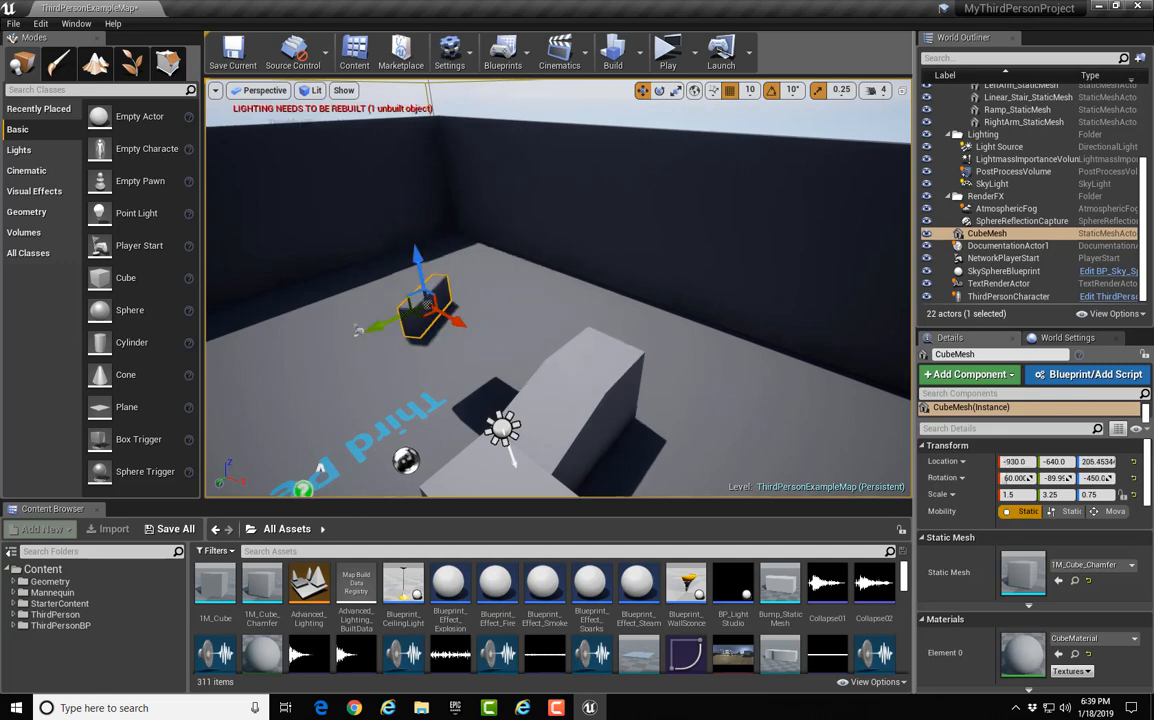
pyautogui.moveTo(477, 288); pyautogui.dragTo(415, 282, button='right')
pyautogui.moveTo(610, 352); pyautogui.dragTo(560, 338, button='right')
pyautogui.moveTo(530, 333); pyautogui.dragTo(563, 356)
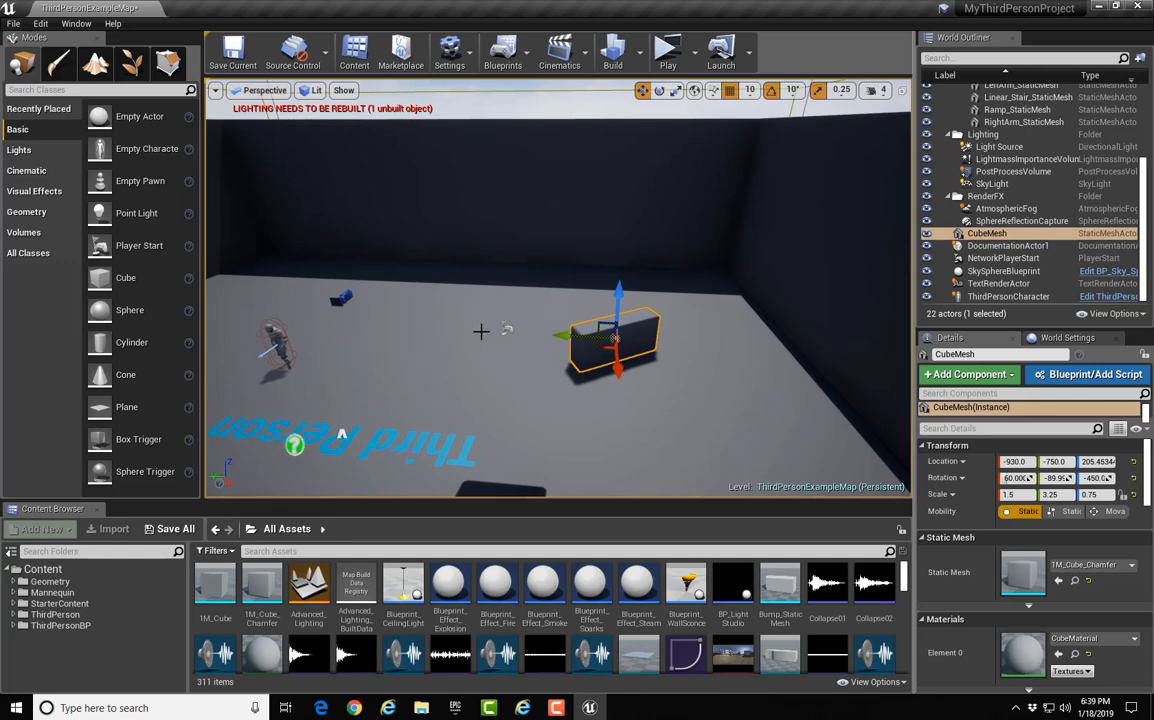
pyautogui.moveTo(479, 330); pyautogui.dragTo(700, 272, button='right')
pyautogui.moveTo(381, 347); pyautogui.dragTo(536, 296)
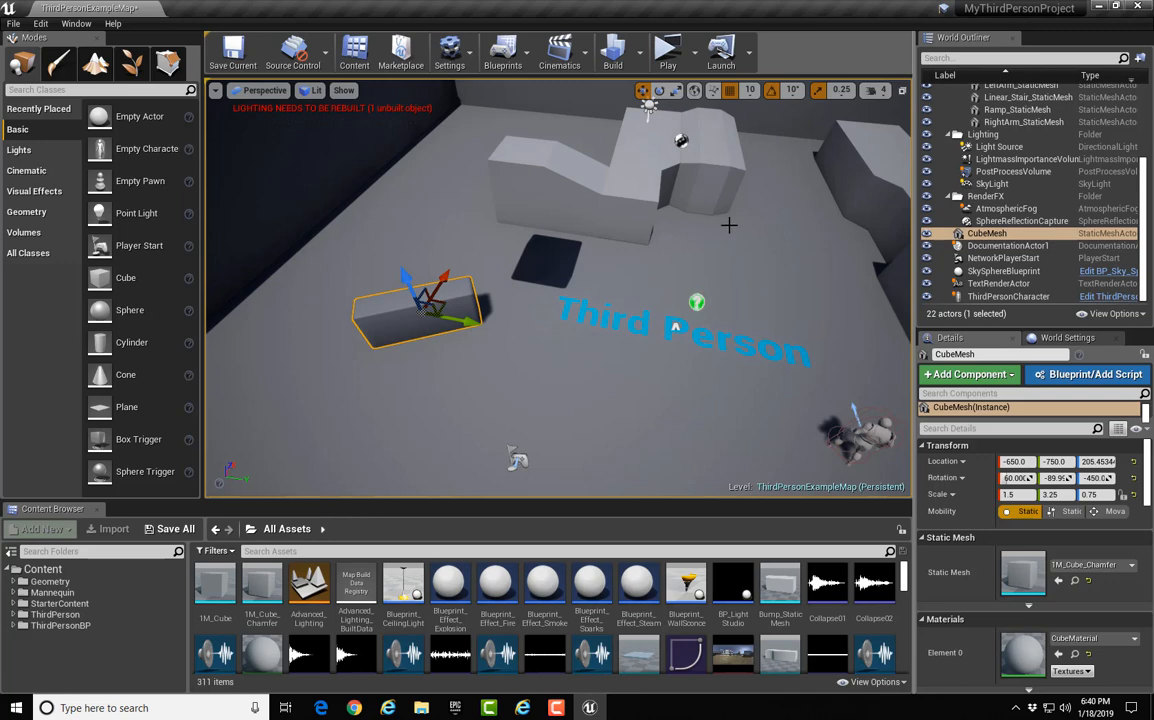
# - Rotate CubeMesh around two of its axes to about X 360°, Y 90°, Z -720°
pyautogui.press('e')
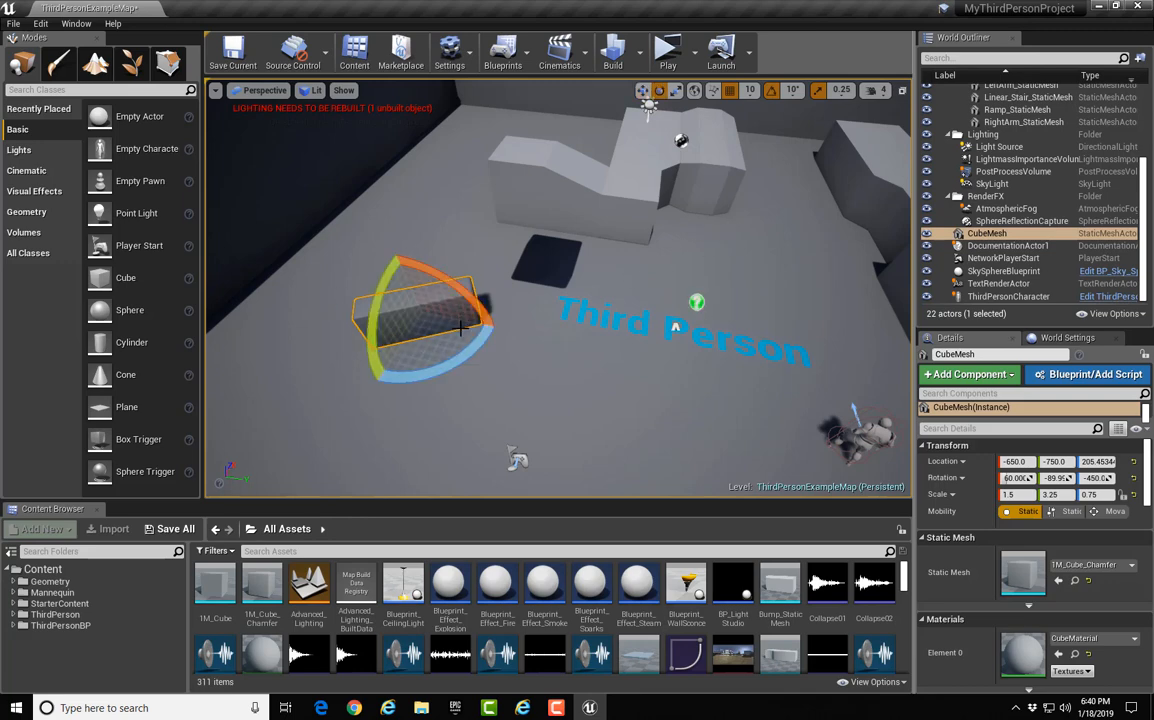
pyautogui.moveTo(383, 318); pyautogui.dragTo(507, 340)
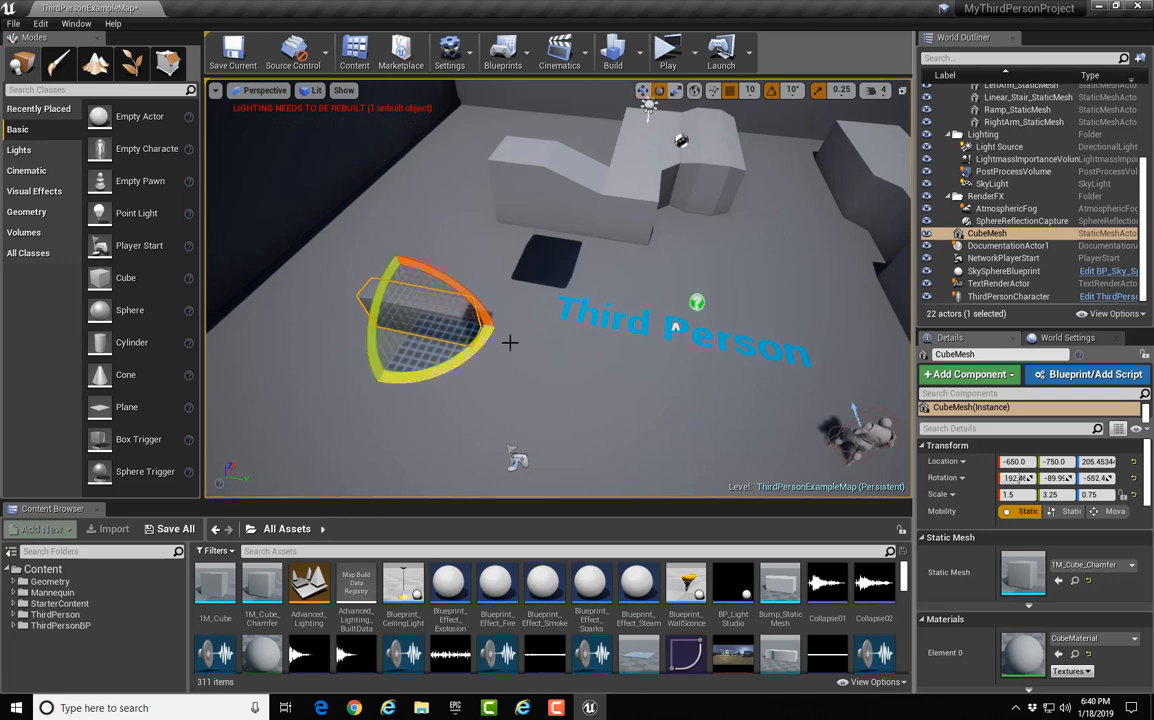
pyautogui.press('w')
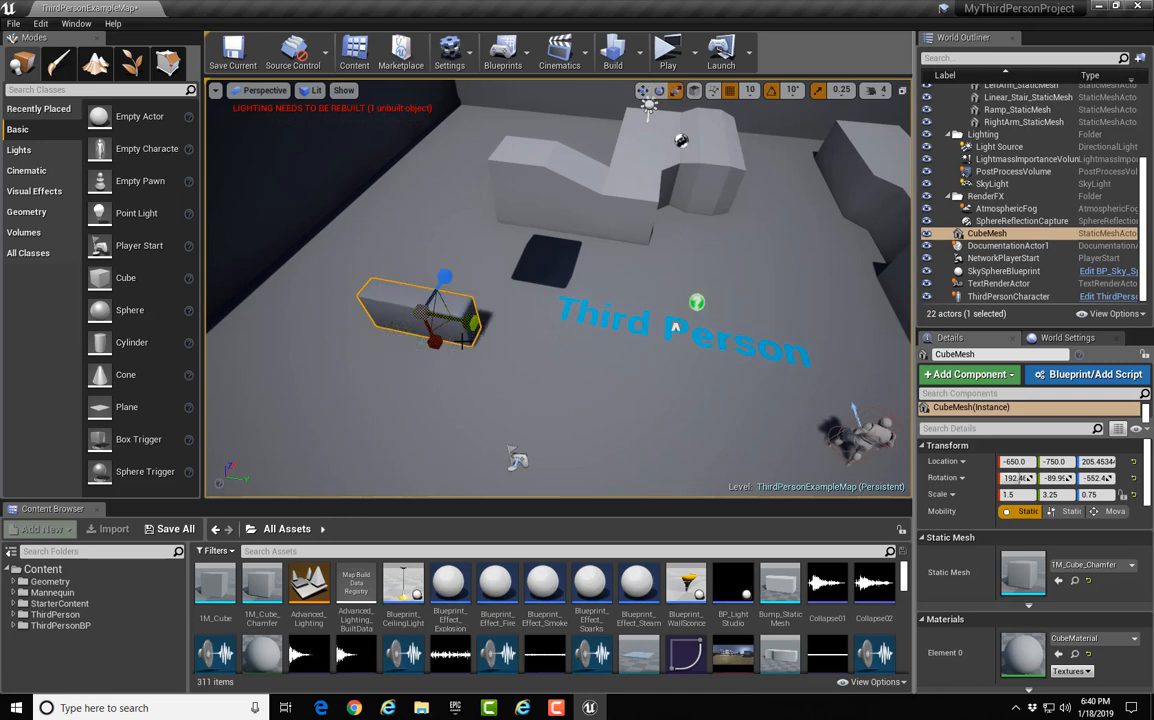
pyautogui.press('e')
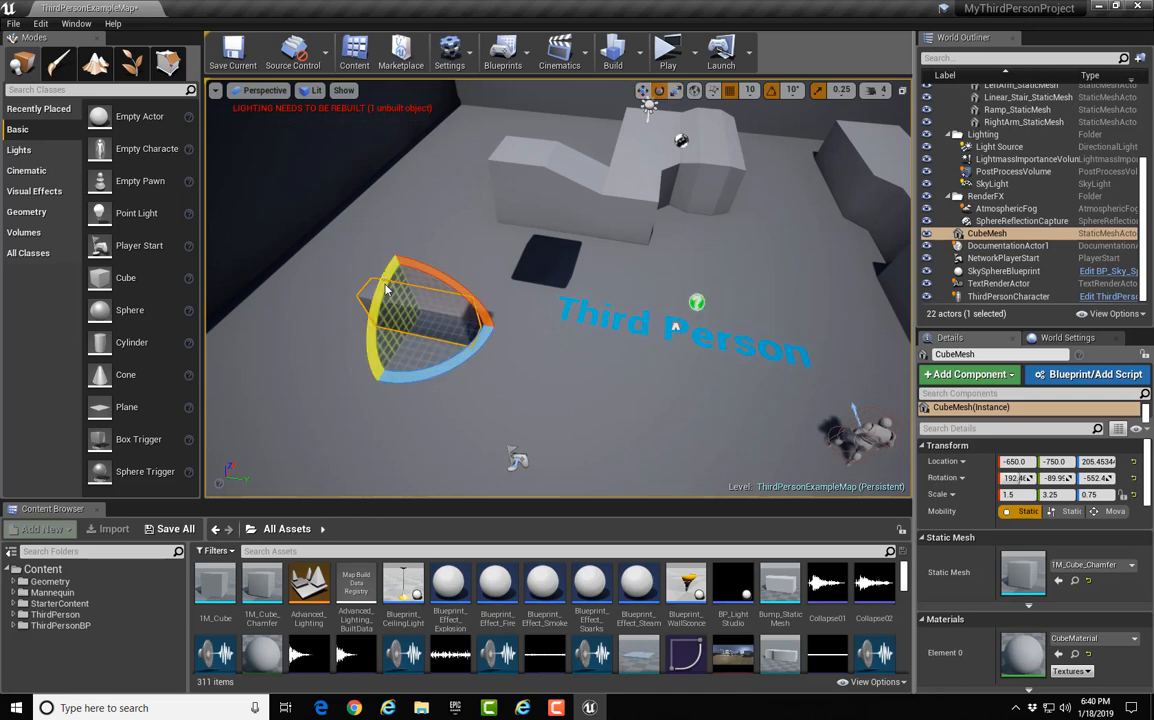
pyautogui.moveTo(350, 262); pyautogui.dragTo(405, 390)
pyautogui.press('w')
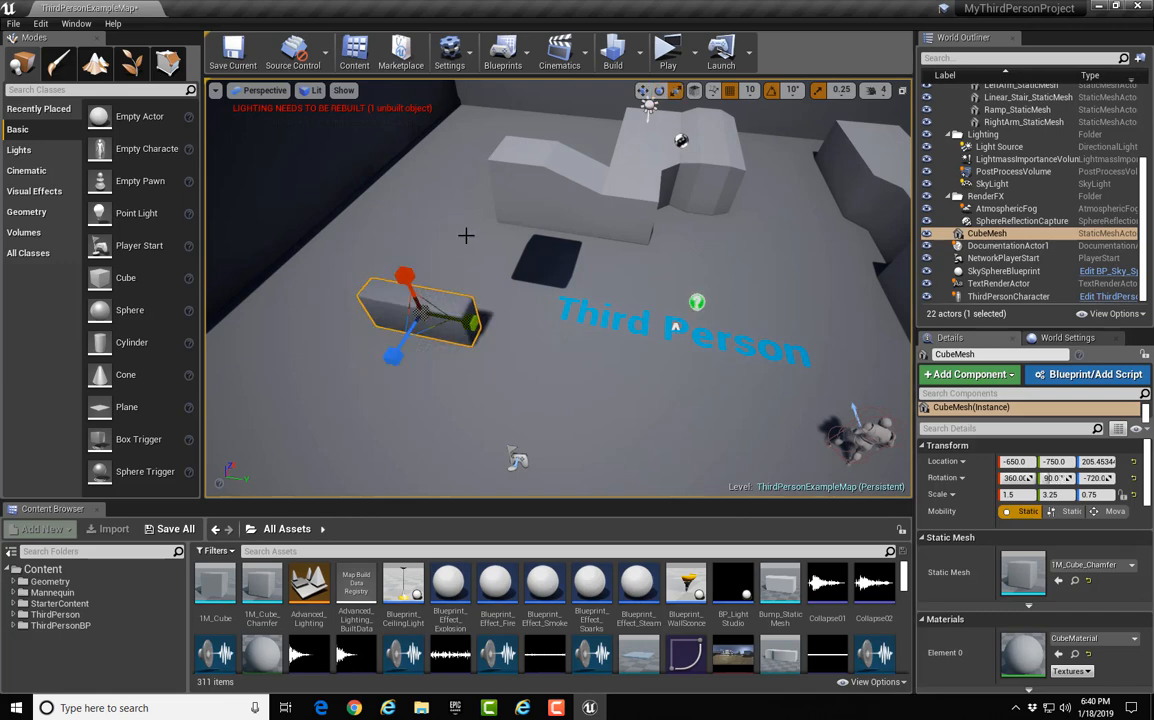
# - Move CubeMesh toward the dark side wall to X -690, Y -1090
pyautogui.hotkey('ctrl', '`')
pyautogui.moveTo(450, 370); pyautogui.dragTo(645, 487, button='right')
pyautogui.press('w')
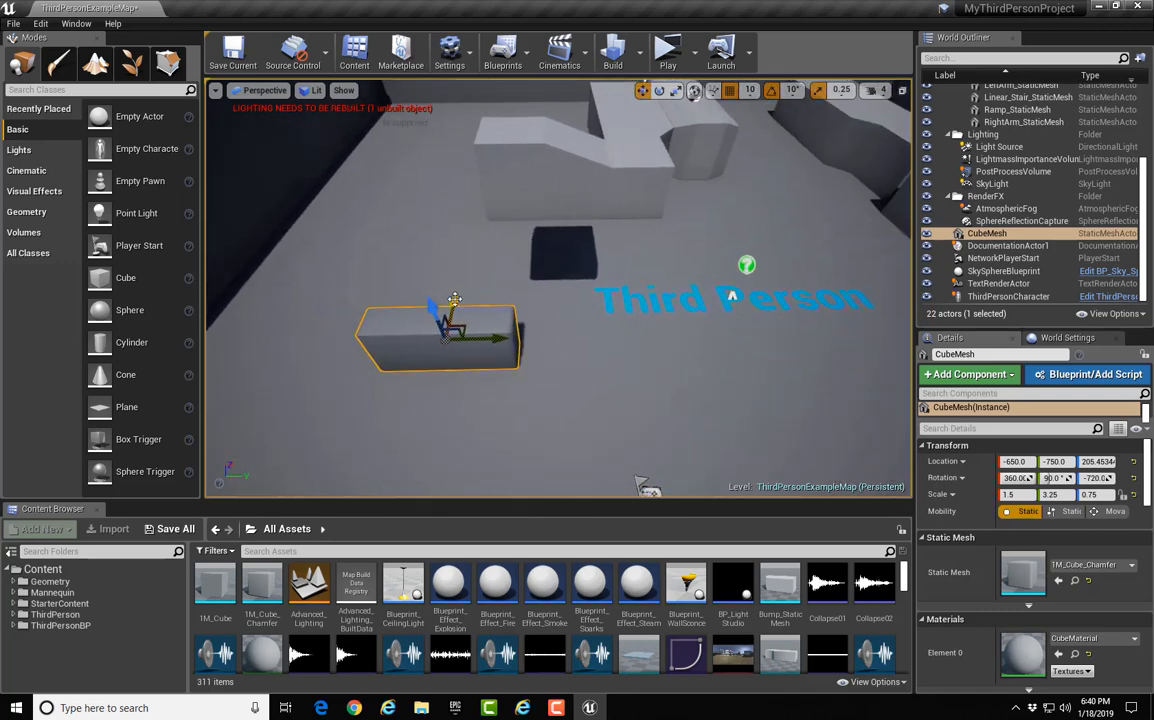
pyautogui.moveTo(450, 330); pyautogui.dragTo(343, 361)
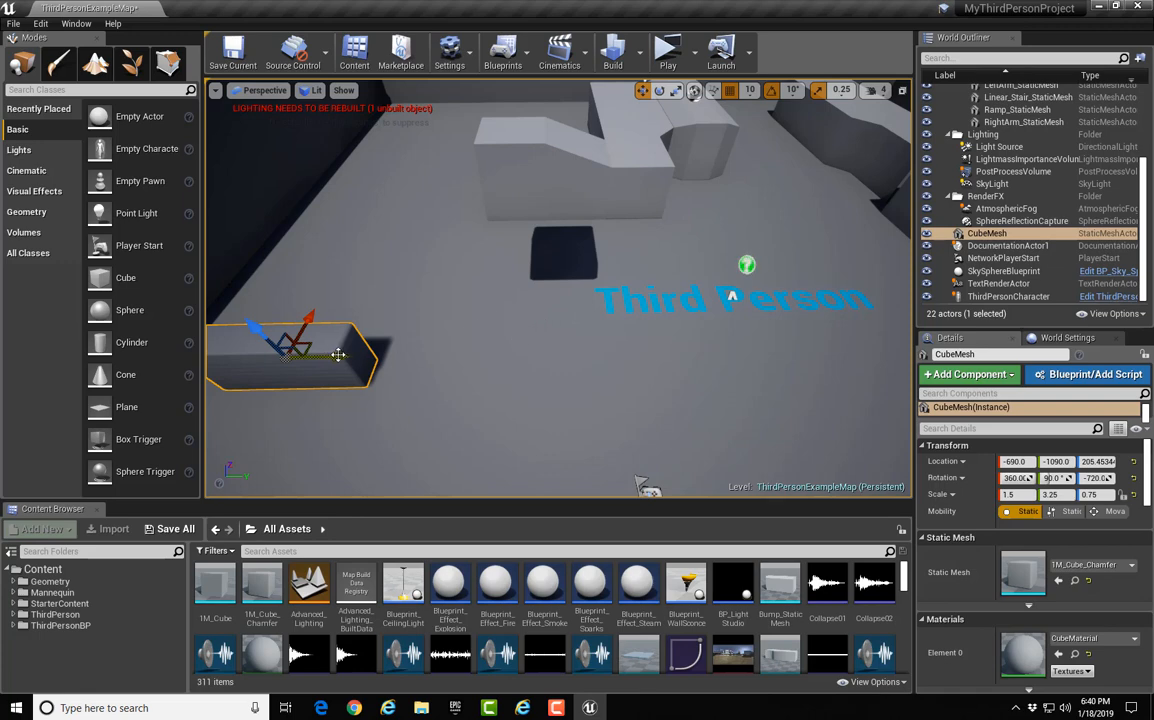
# - Duplicate the block four times along Y into a row, placing the copies at Y -750, -410, -80 and 260
pyautogui.keyDown('alt'); pyautogui.moveTo(343, 355); pyautogui.dragTo(488, 381); pyautogui.keyUp('alt')
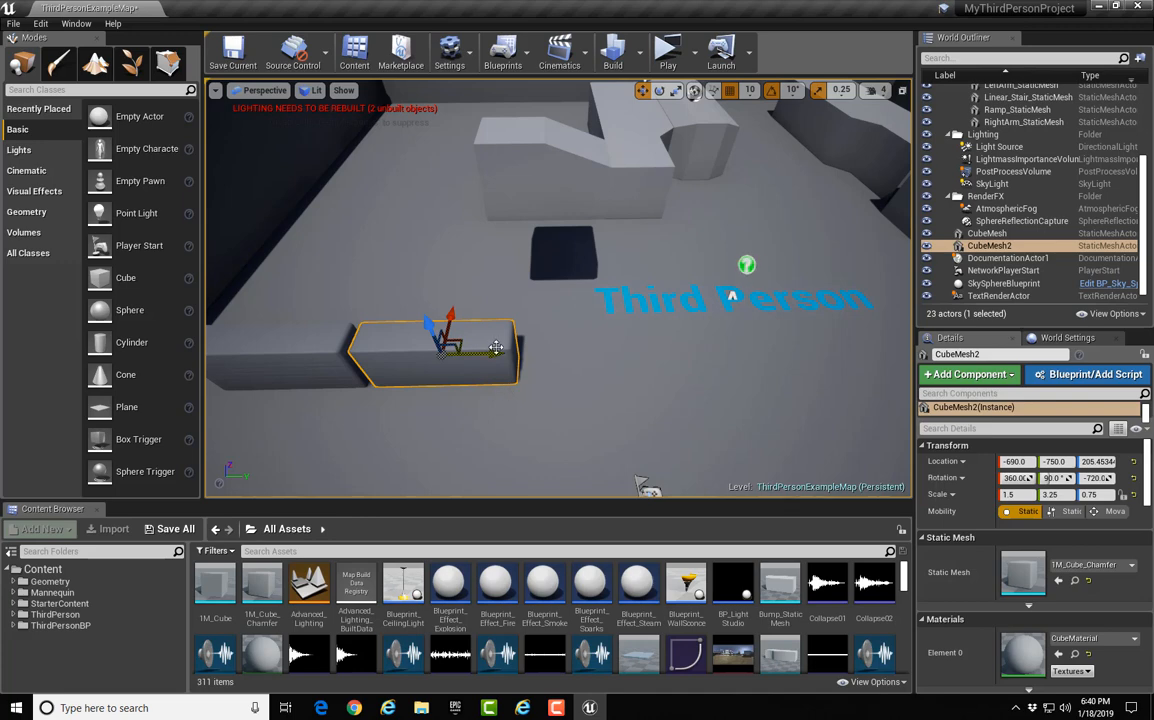
pyautogui.keyDown('alt'); pyautogui.moveTo(493, 352); pyautogui.dragTo(655, 362); pyautogui.keyUp('alt')
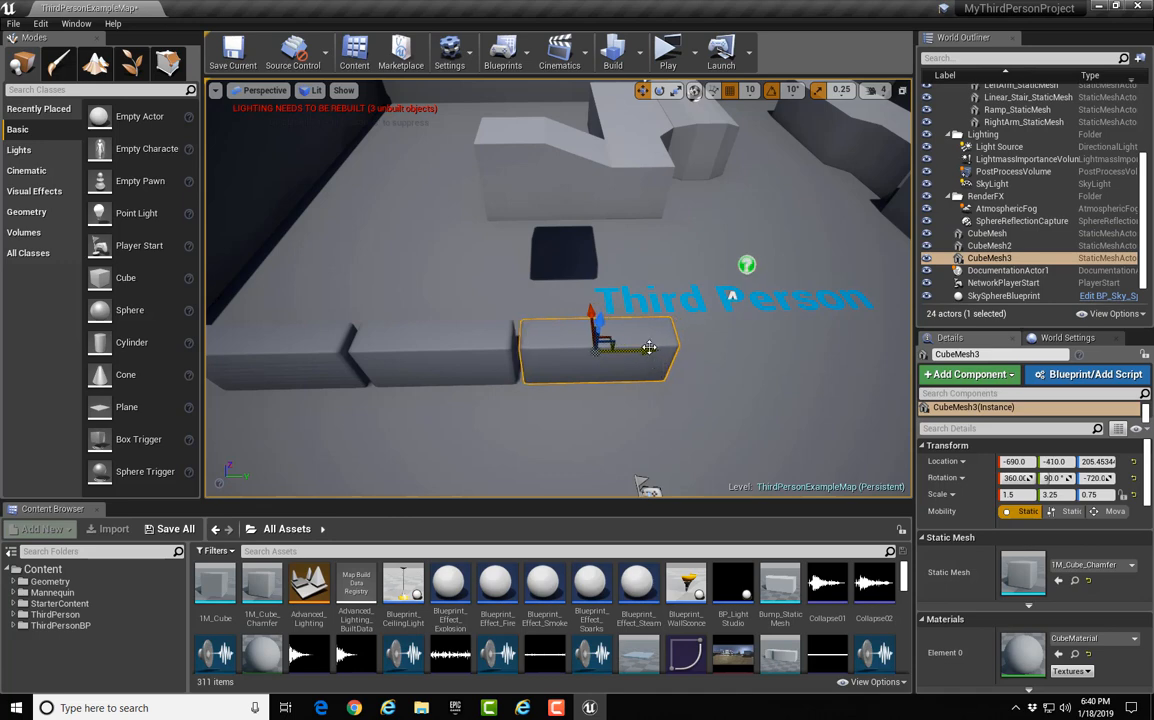
pyautogui.keyDown('alt'); pyautogui.moveTo(652, 358); pyautogui.dragTo(805, 361); pyautogui.keyUp('alt')
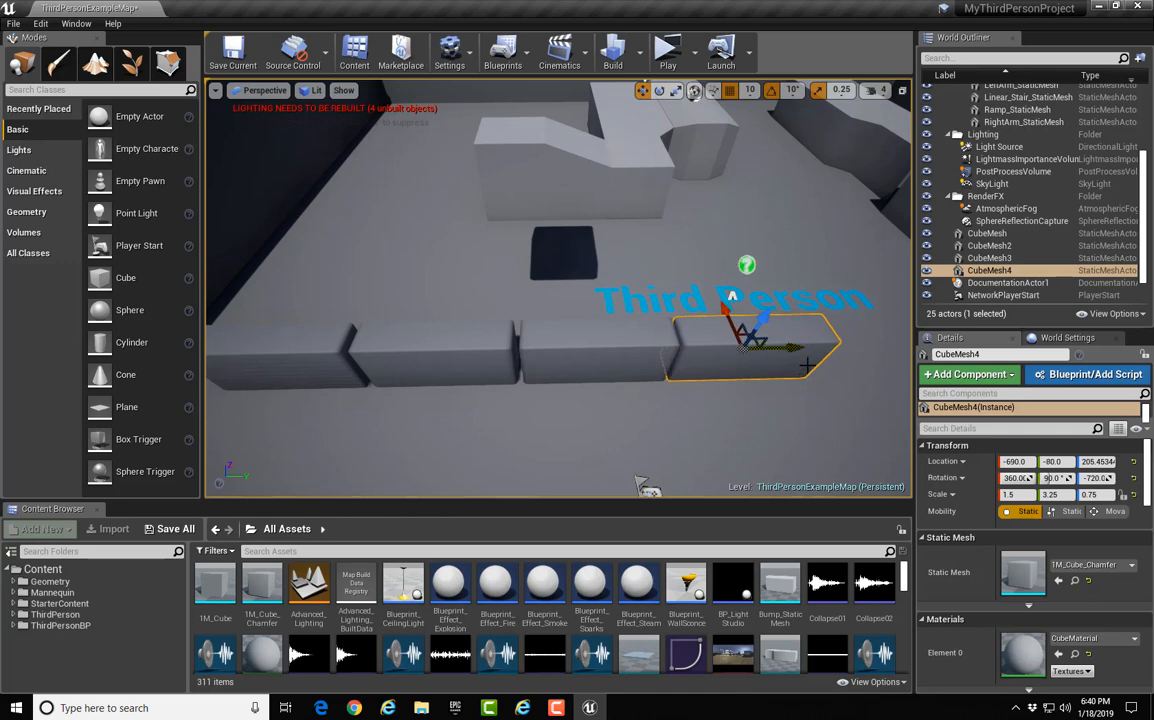
pyautogui.keyDown('alt'); pyautogui.keyDown('shift'); pyautogui.moveTo(797, 350); pyautogui.dragTo(800, 352); pyautogui.keyUp('shift'); pyautogui.keyUp('alt')
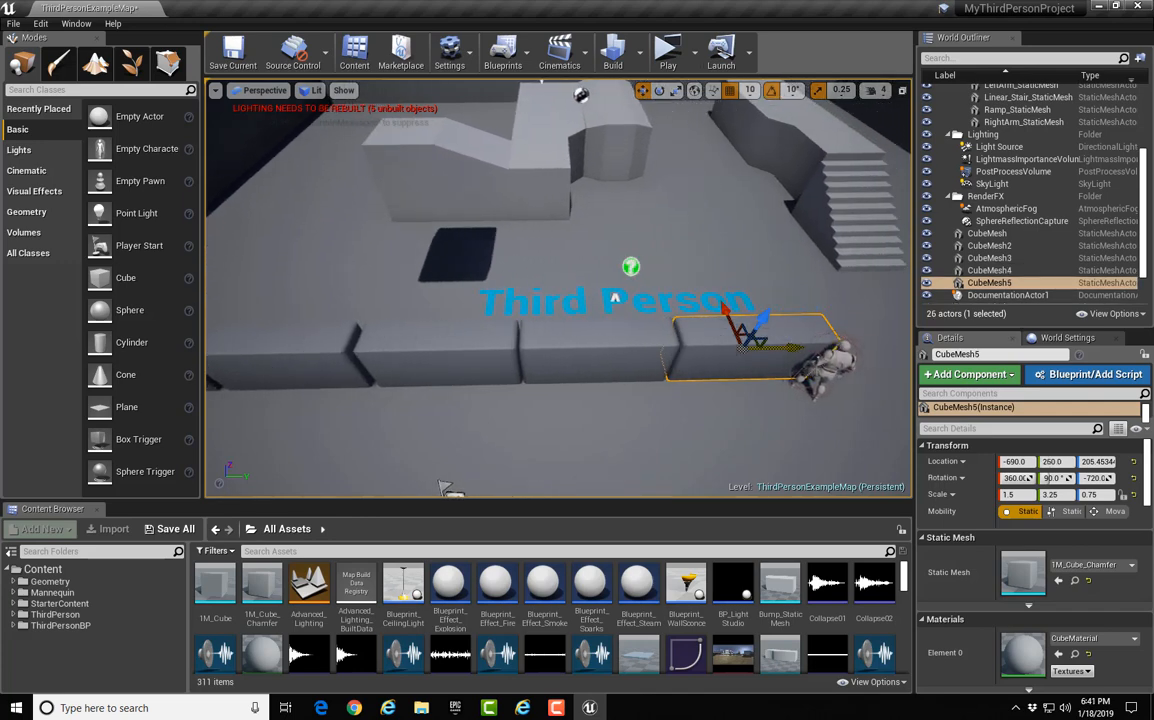
# - Nudge the copied blocks along Y to close the gaps, putting CubeMesh3 at Y -420 and CubeMesh5 at Y 250
pyautogui.click(412, 345)
pyautogui.moveTo(499, 354); pyautogui.dragTo(496, 355)
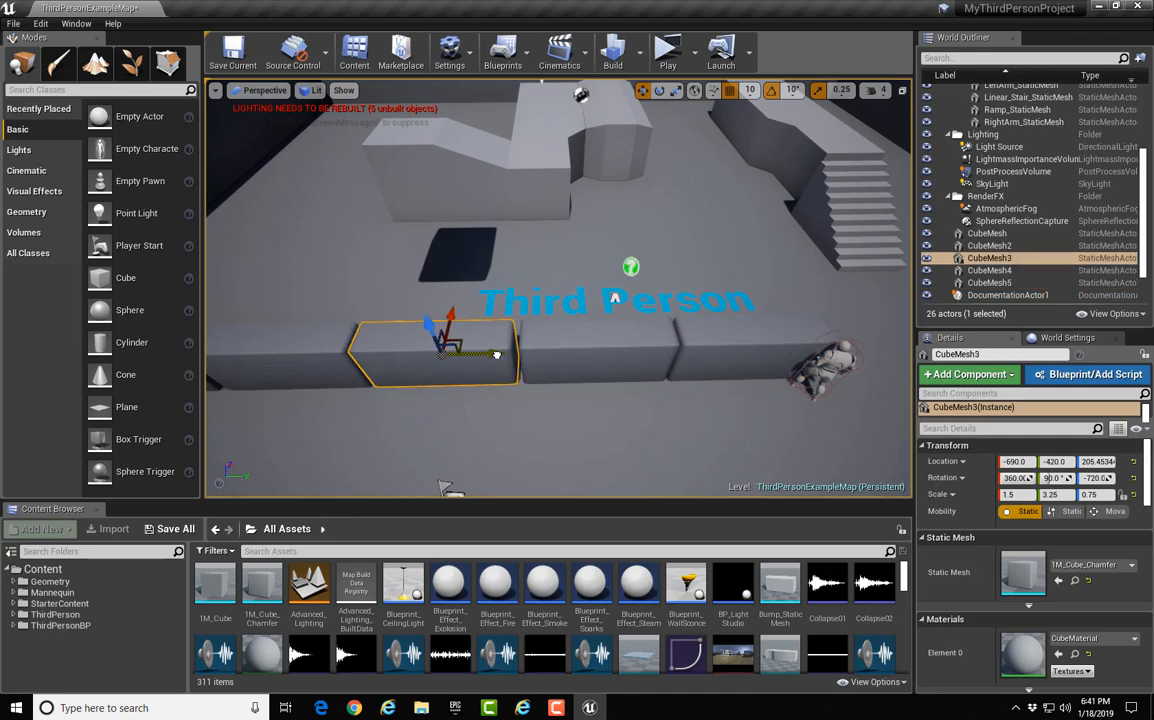
pyautogui.click(526, 320)
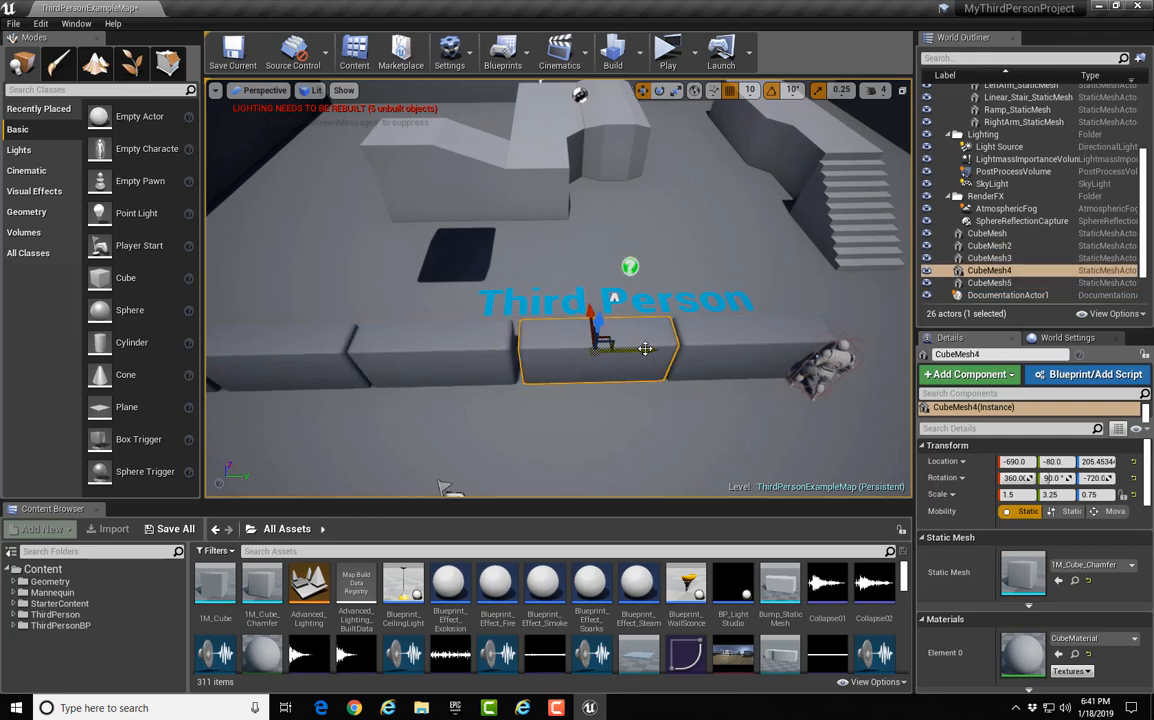
pyautogui.click(786, 347)
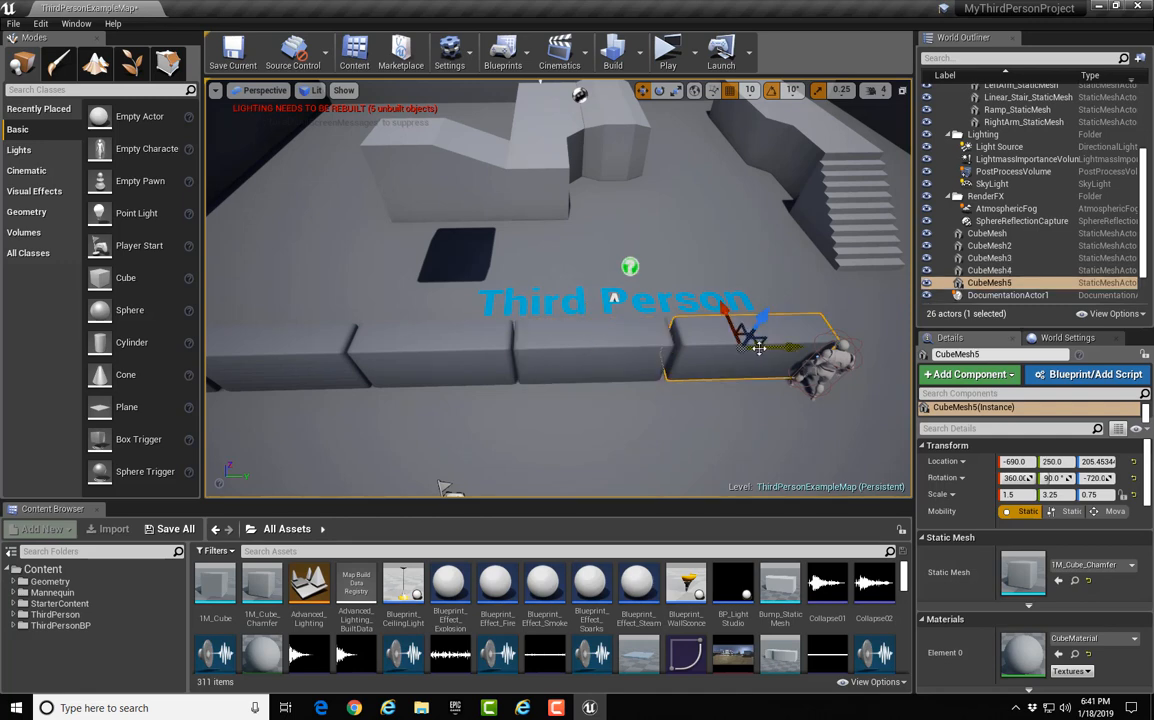
# - Select ThirdPersonCharacter and move it clear of the block wall to about X -870, Y 580
pyautogui.click(818, 366)
pyautogui.press('f')
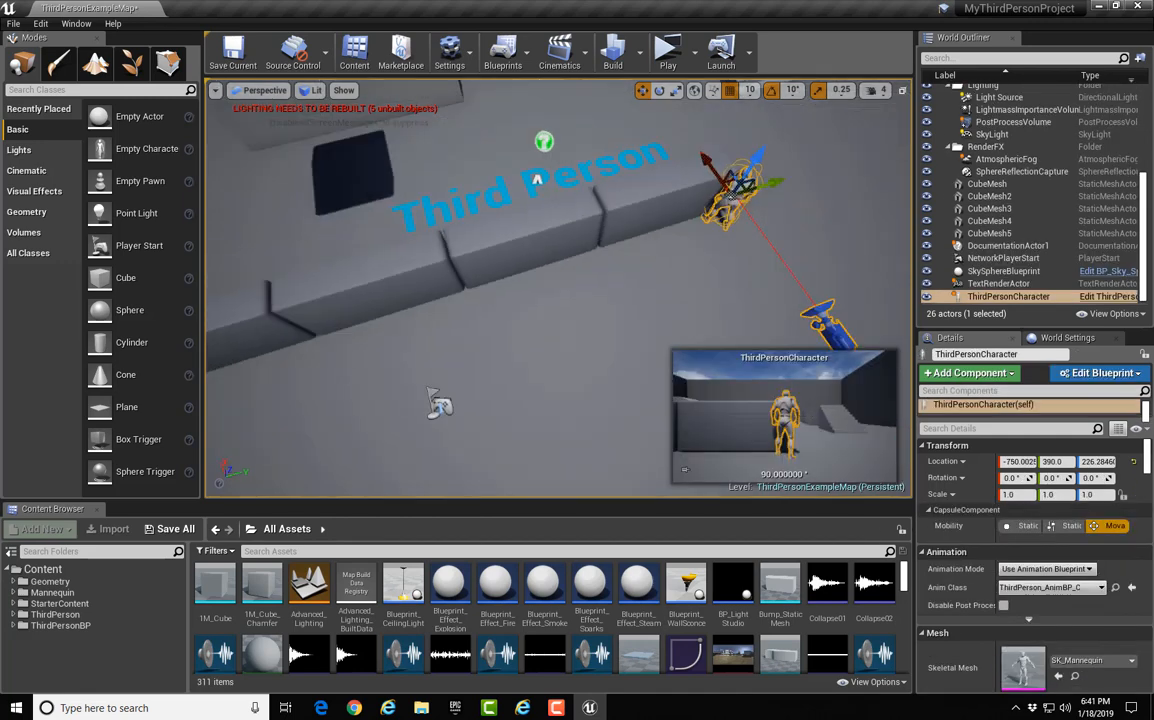
pyautogui.moveTo(537, 228); pyautogui.dragTo(625, 166)
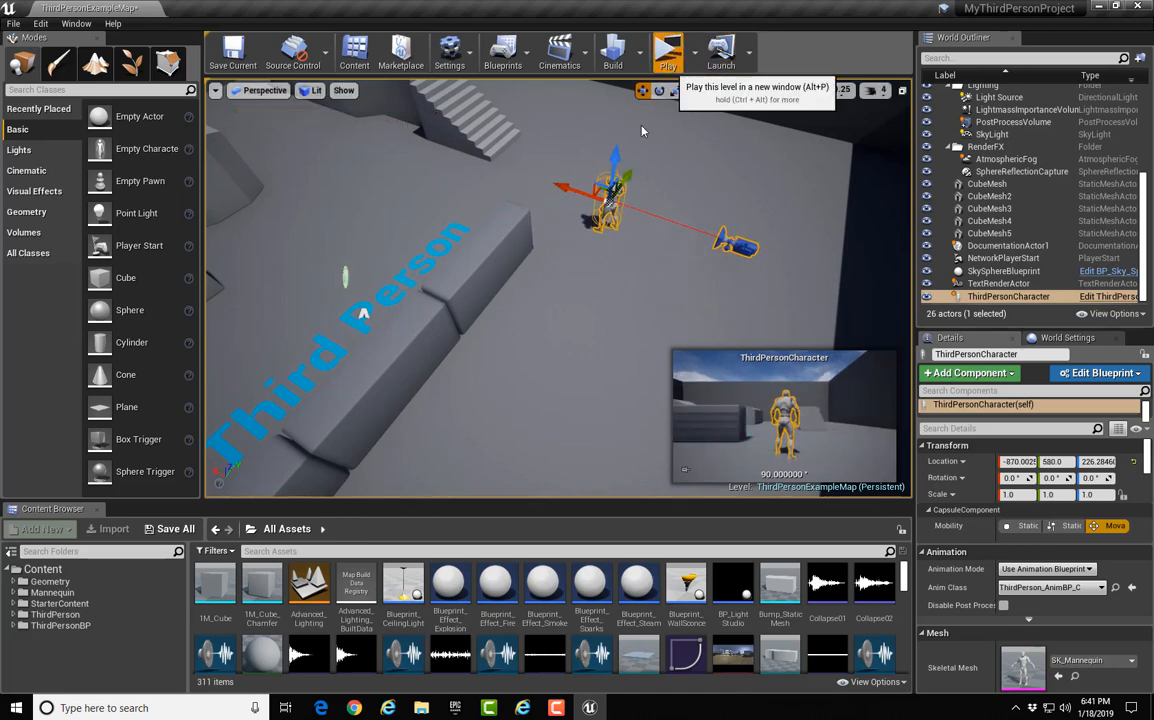
# - Play the level in a new window, run and jump the character along the block wall, and end the game preview
pyautogui.click(666, 50)
pyautogui.press('w')
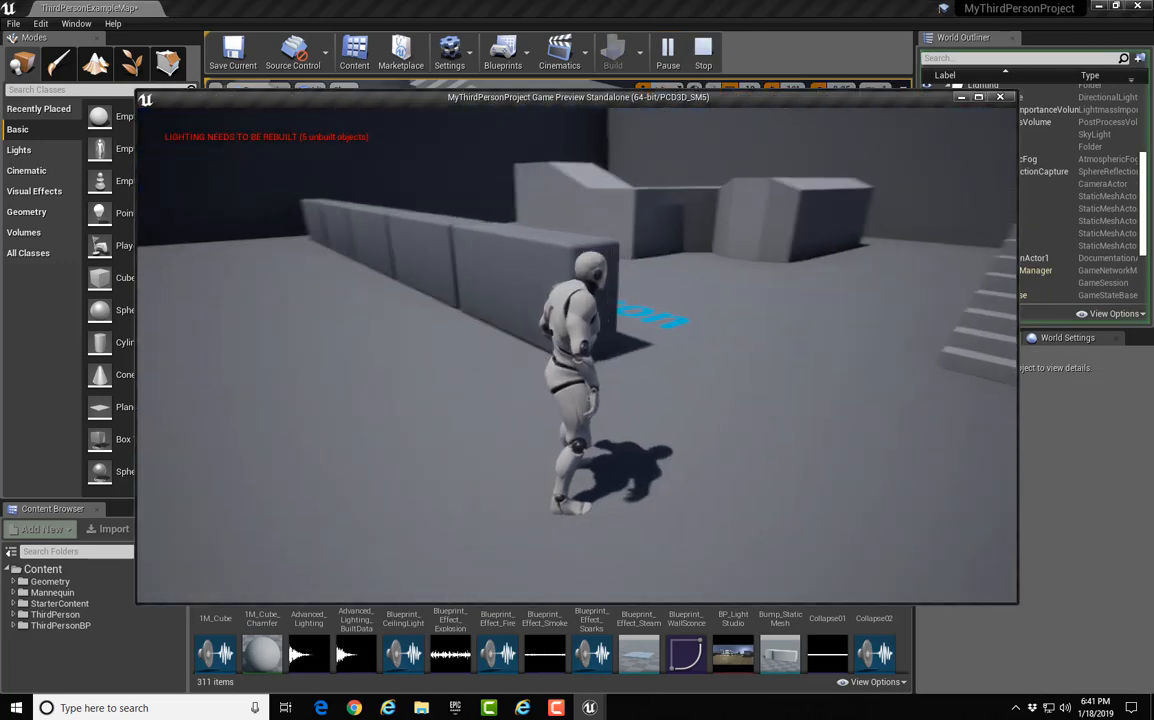
pyautogui.press('space')
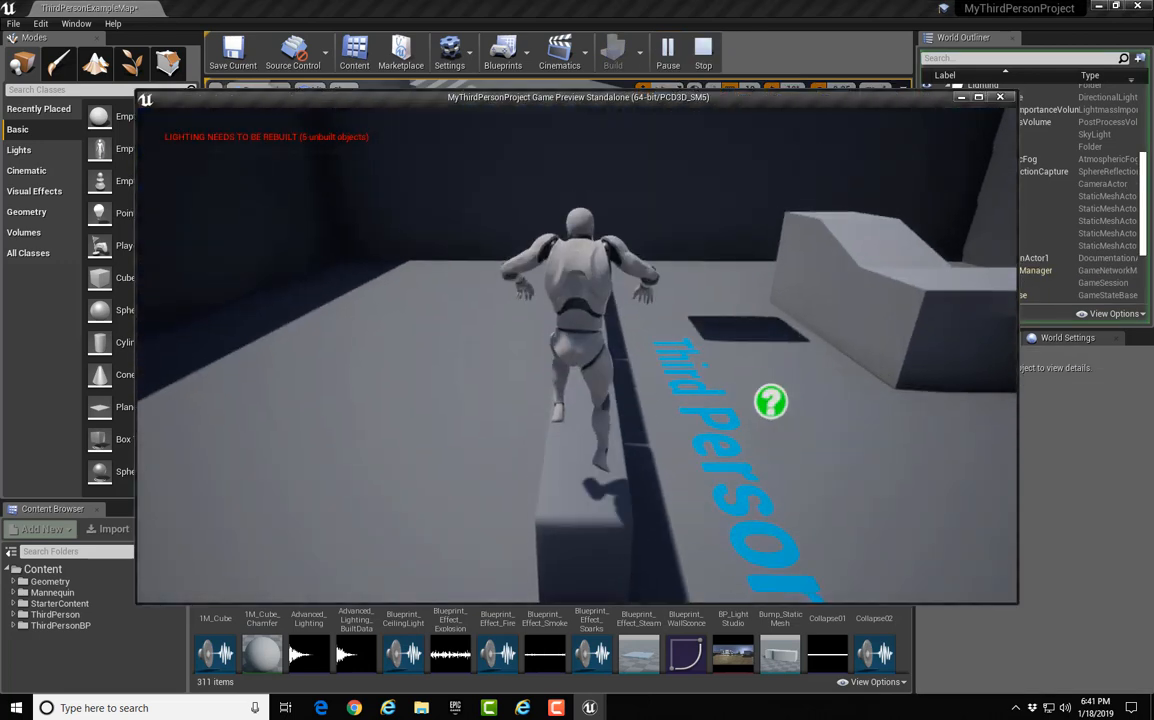
pyautogui.press('w')
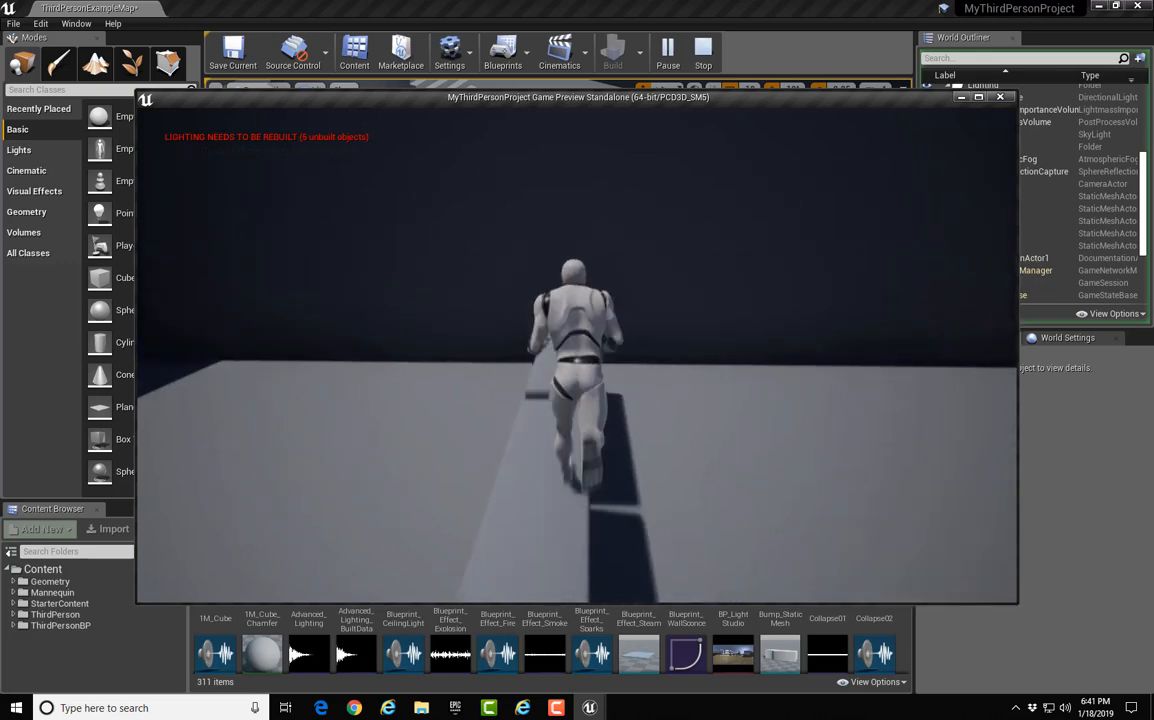
pyautogui.press('w')
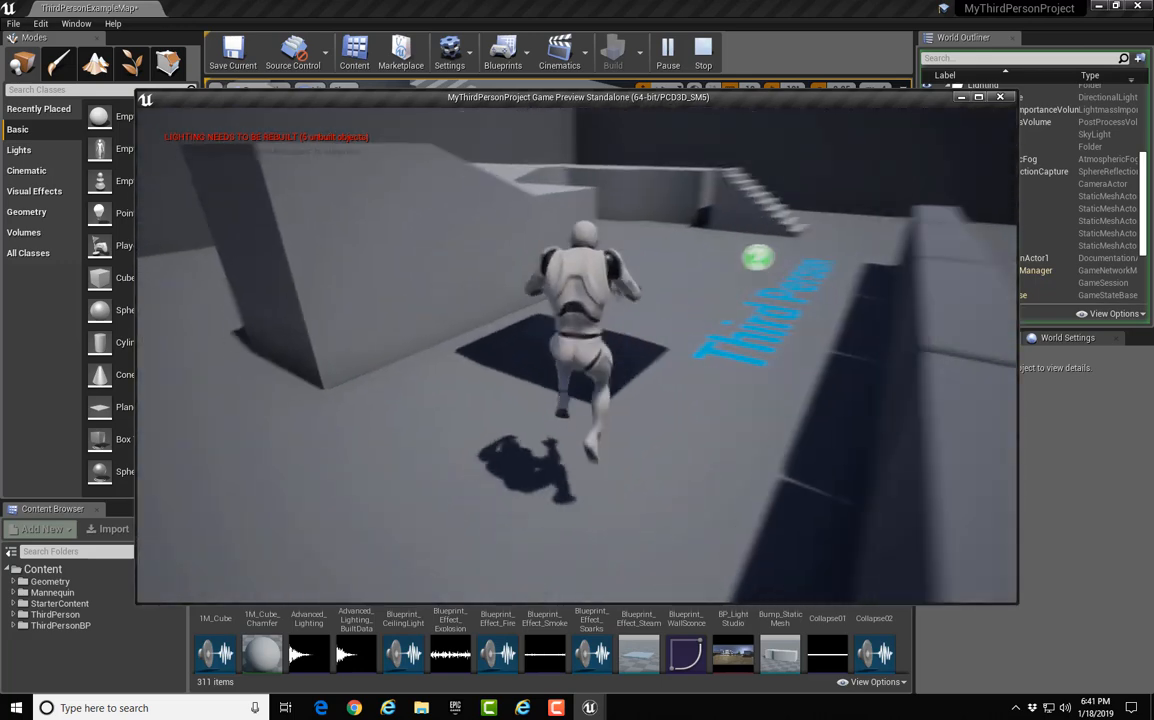
pyautogui.press('w')
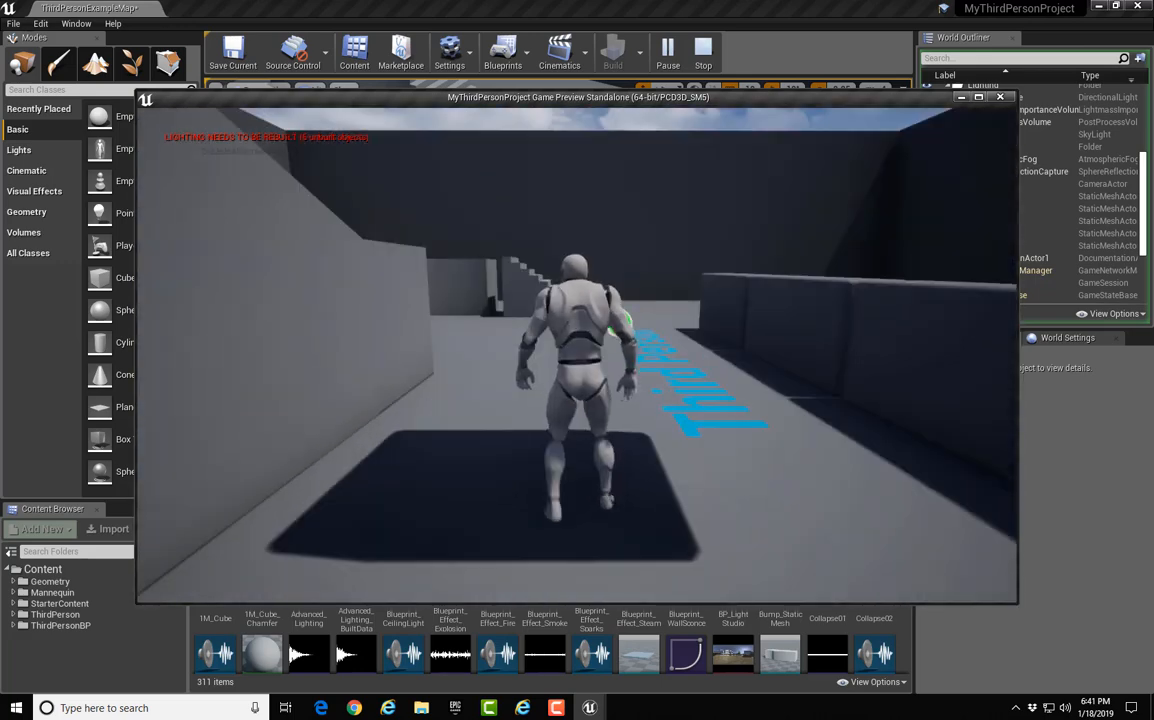
pyautogui.press('w')
pyautogui.press('Escape')
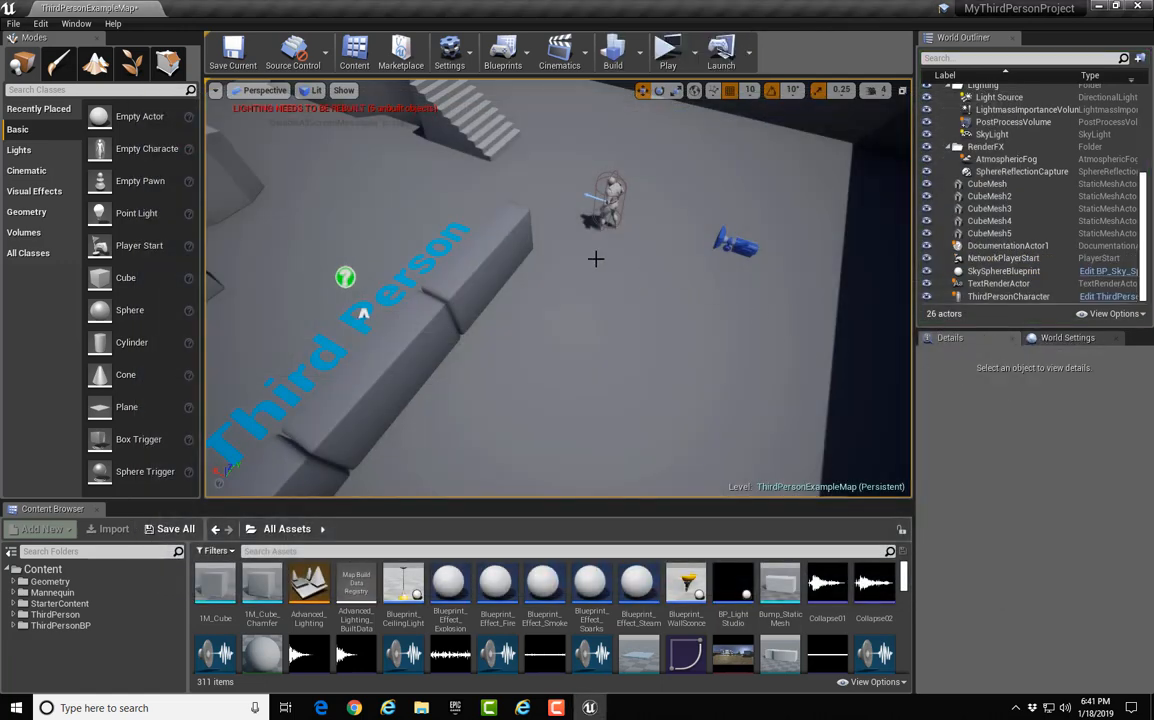
# - Examine the meshes in the StarterContent Shapes and Architecture folders and in the ThirdPerson and Geometry Meshes folders
pyautogui.click(13, 604)
pyautogui.click(57, 604)
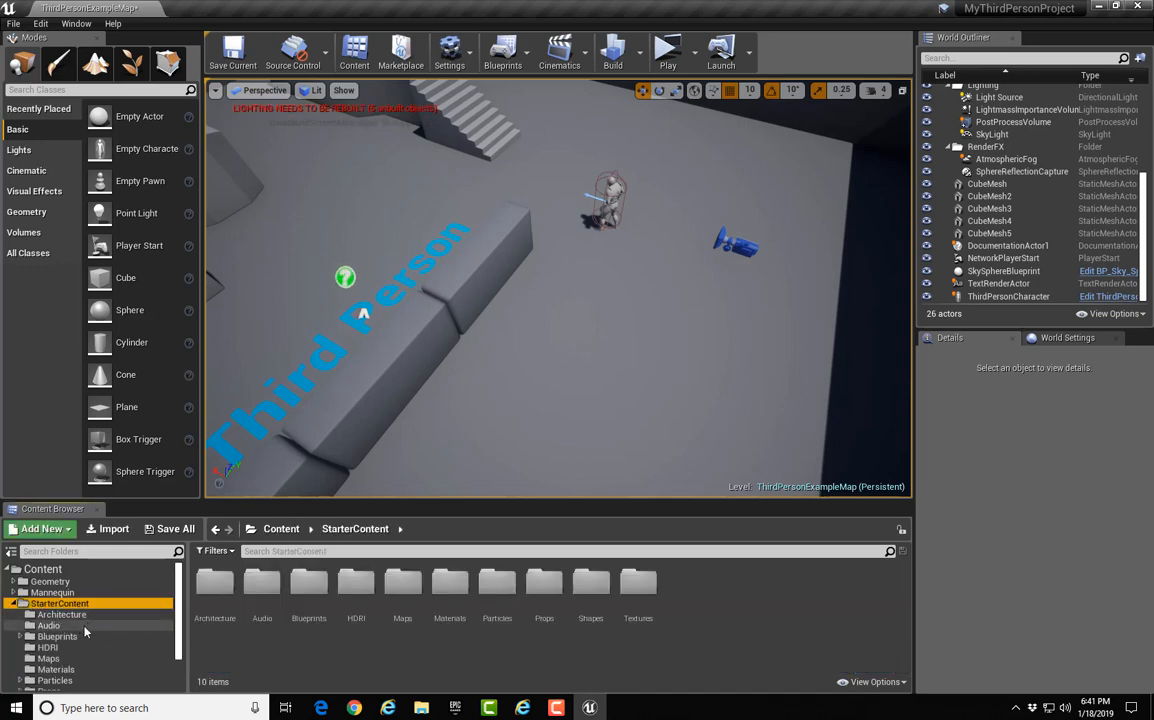
pyautogui.scroll(-2, 82, 636)
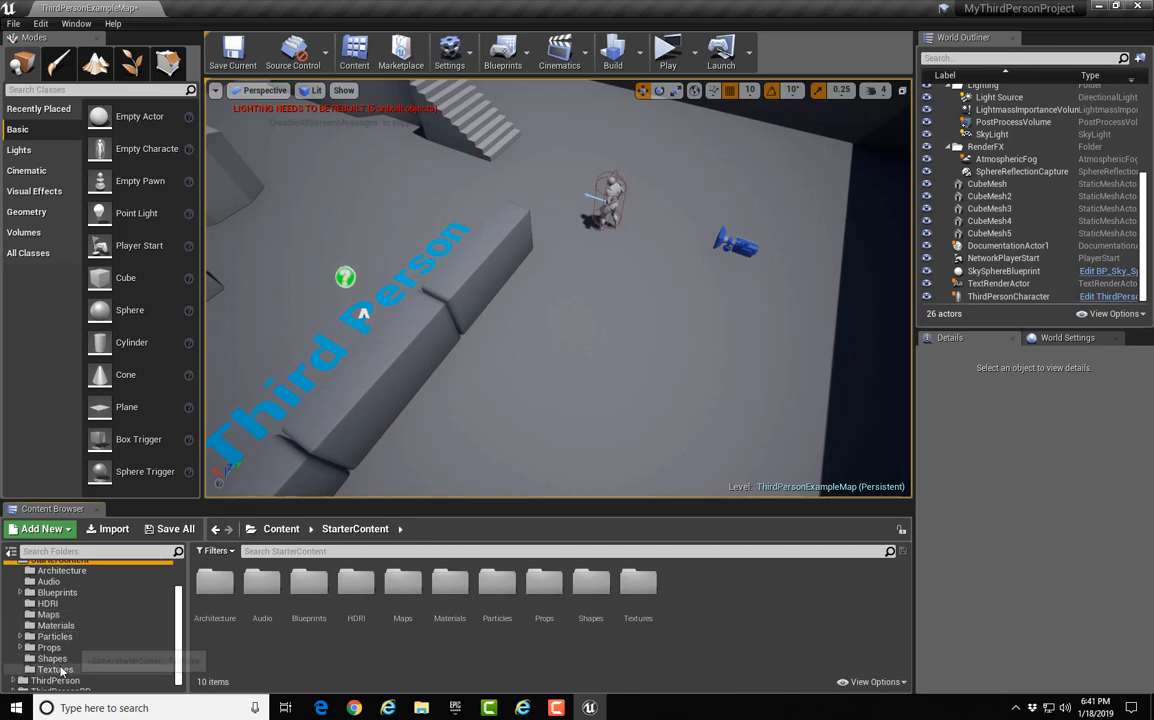
pyautogui.click(52, 658)
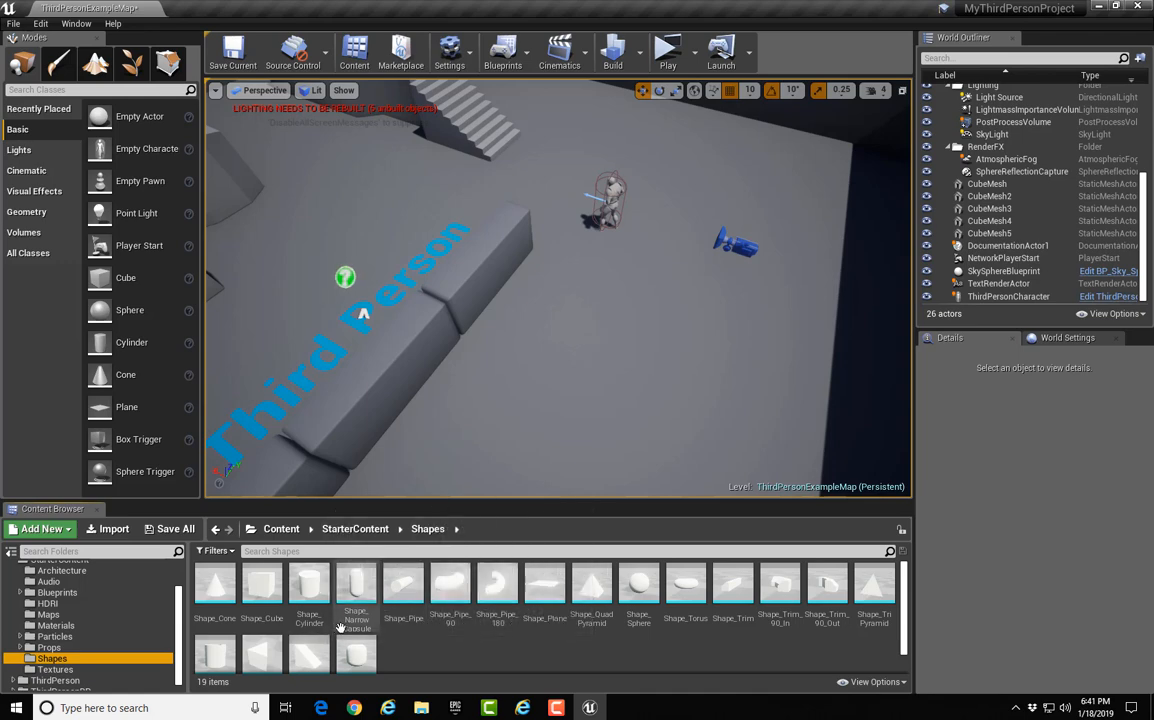
pyautogui.click(60, 570)
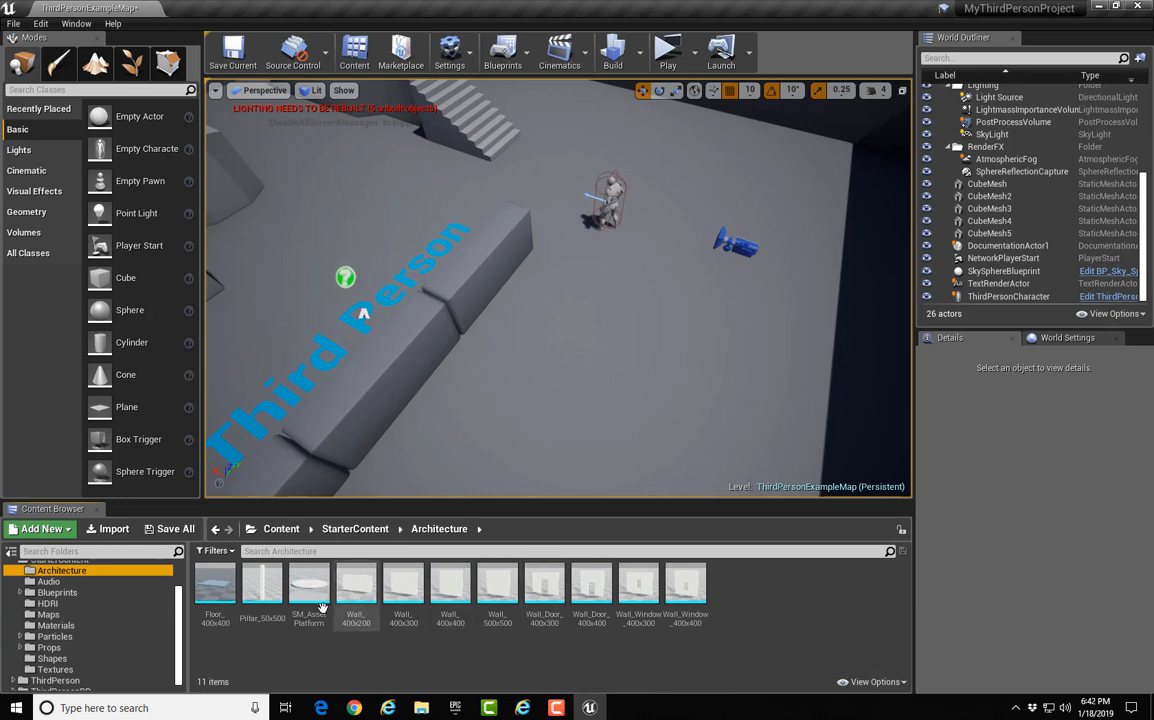
pyautogui.click(450, 590)
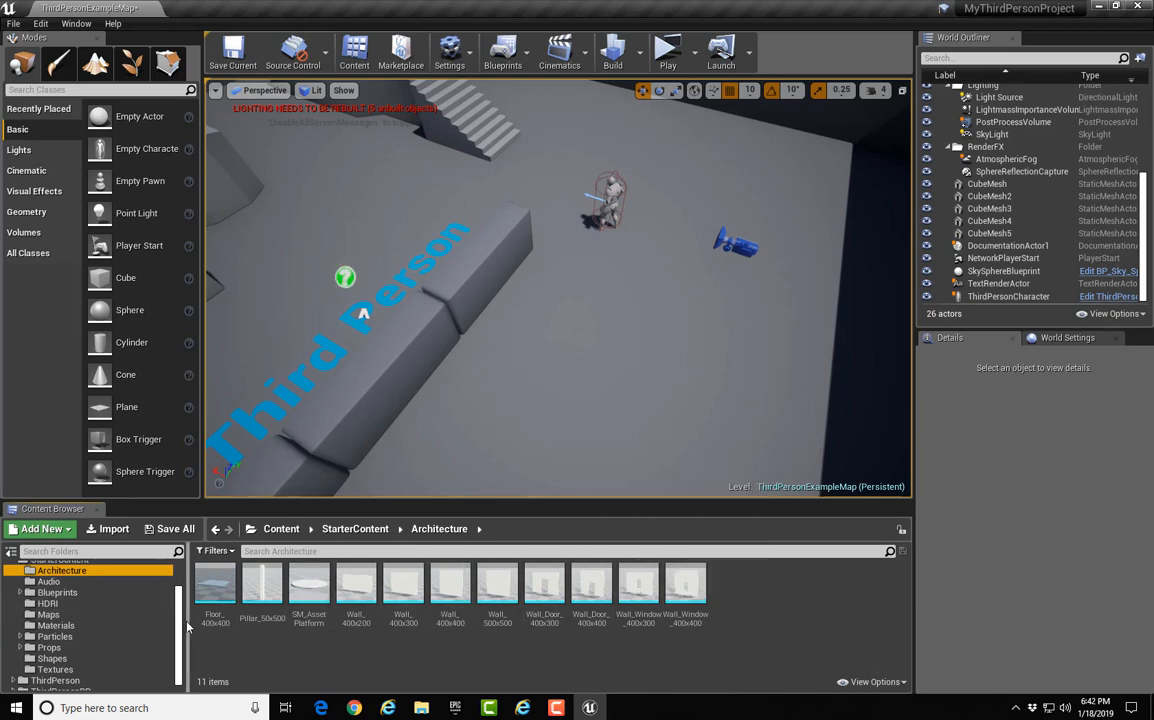
pyautogui.scroll(-1, 178, 625)
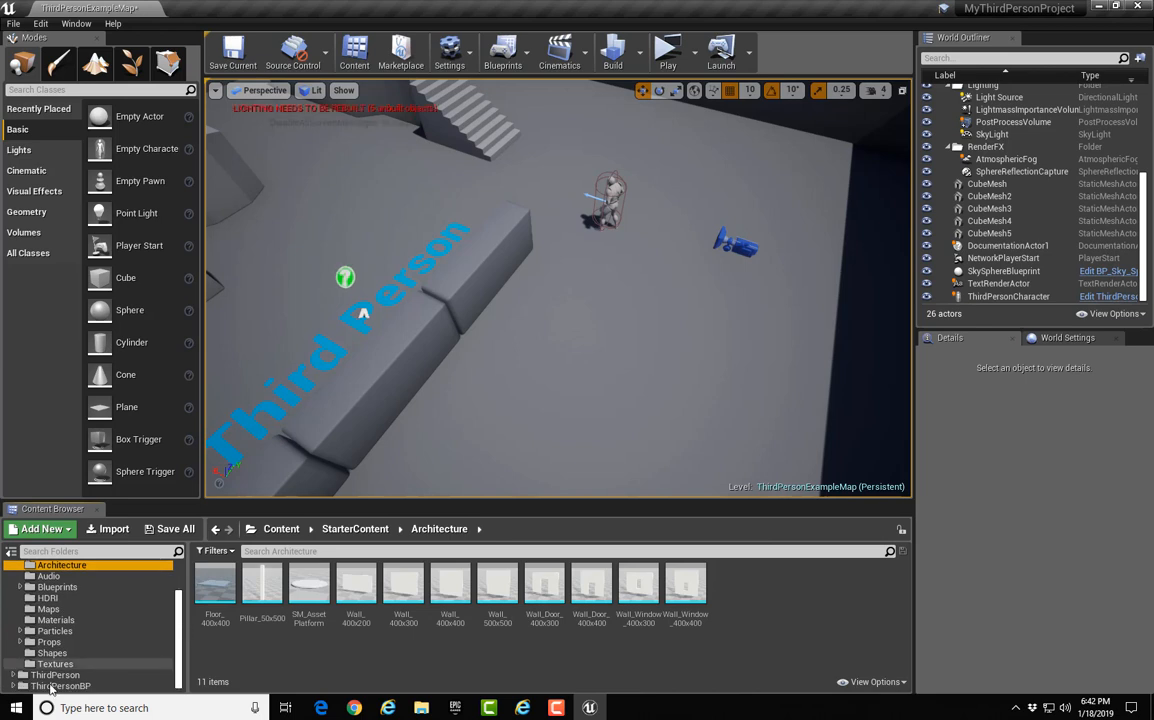
pyautogui.scroll(-1, 30, 678)
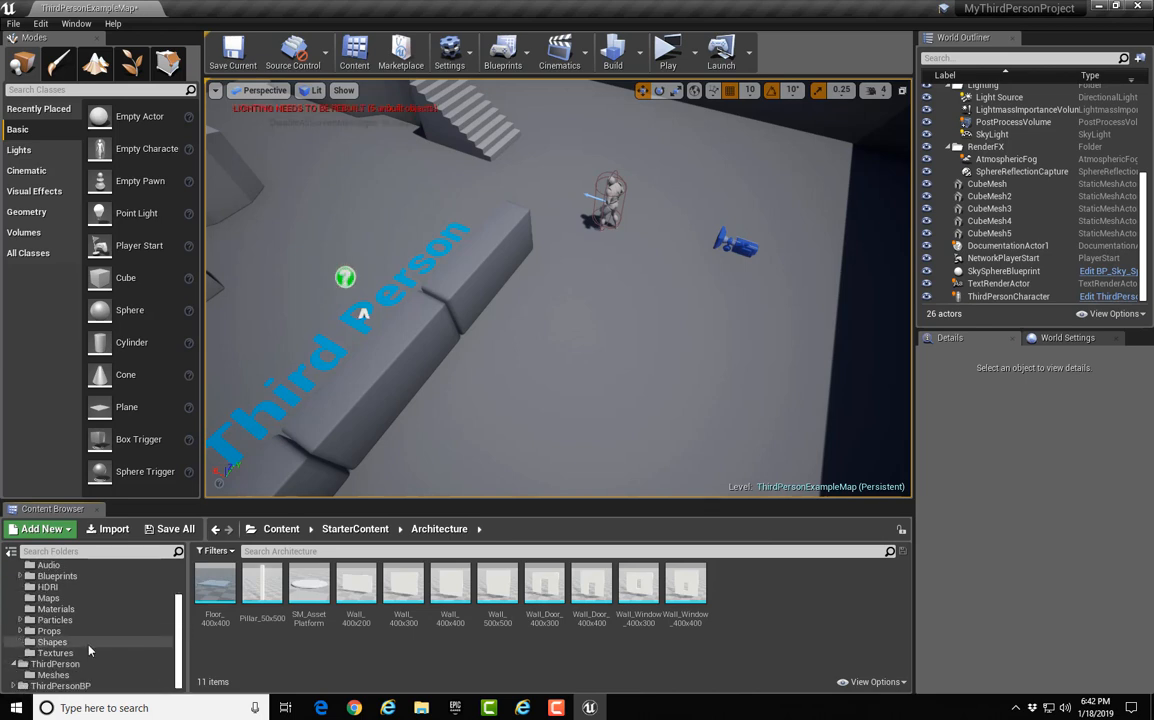
pyautogui.click(60, 676)
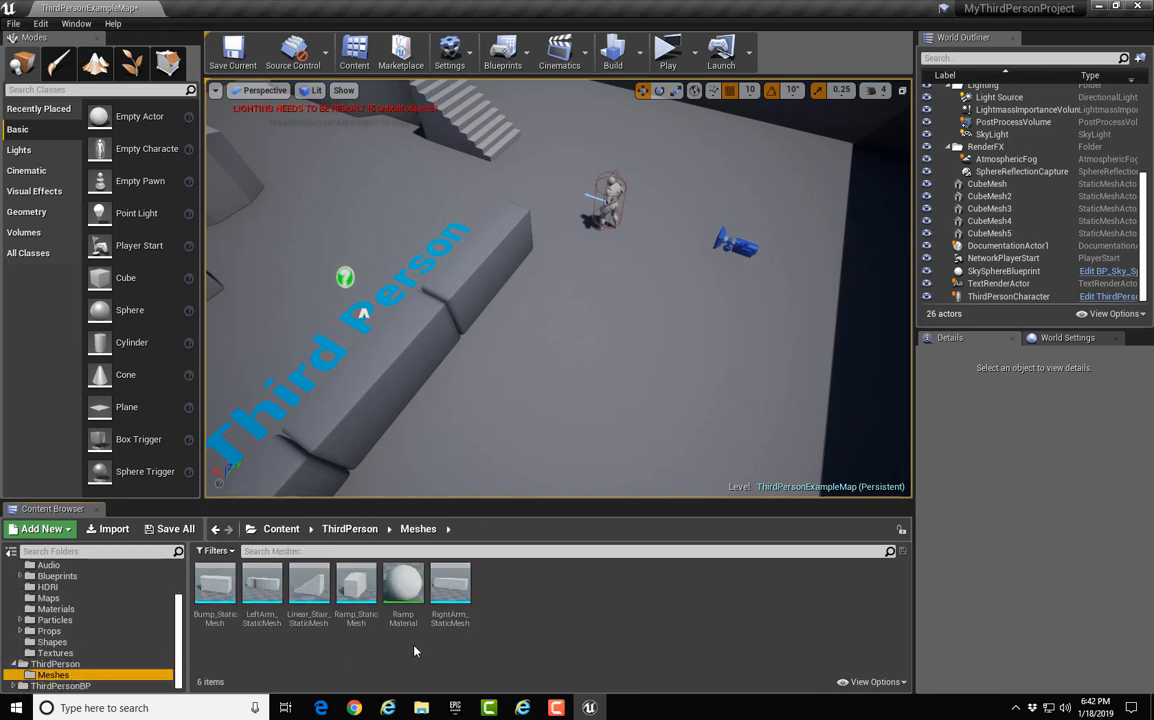
pyautogui.scroll(3, 180, 652)
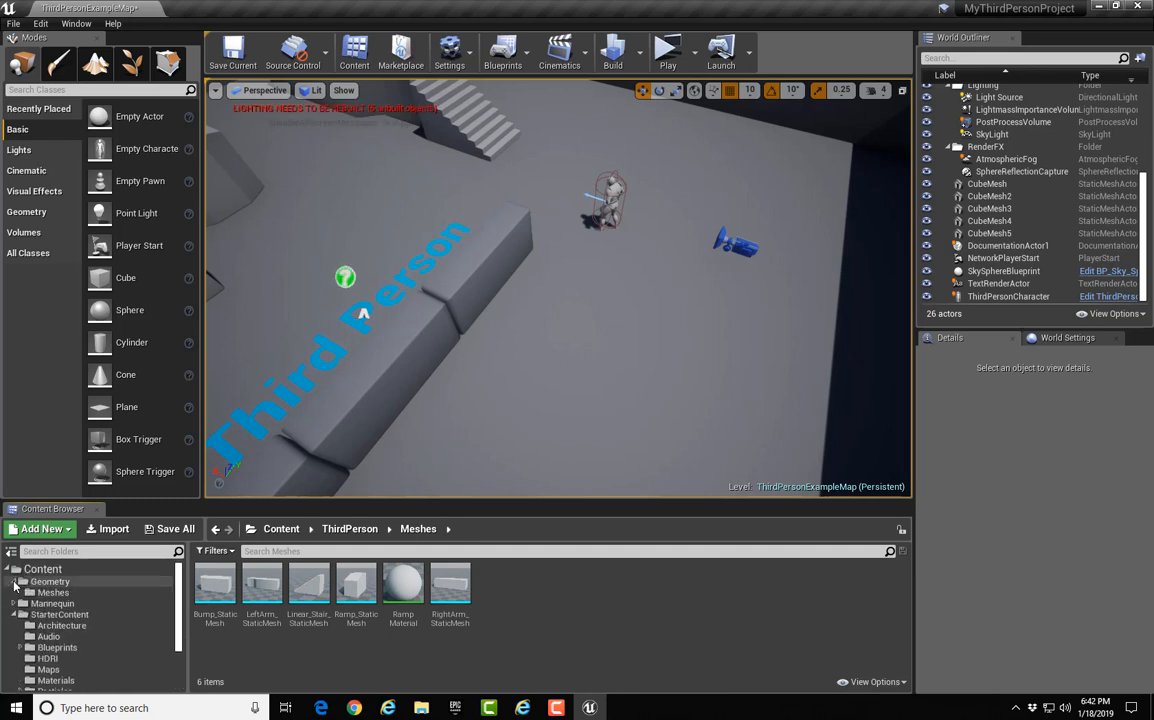
pyautogui.click(13, 582)
pyautogui.click(58, 594)
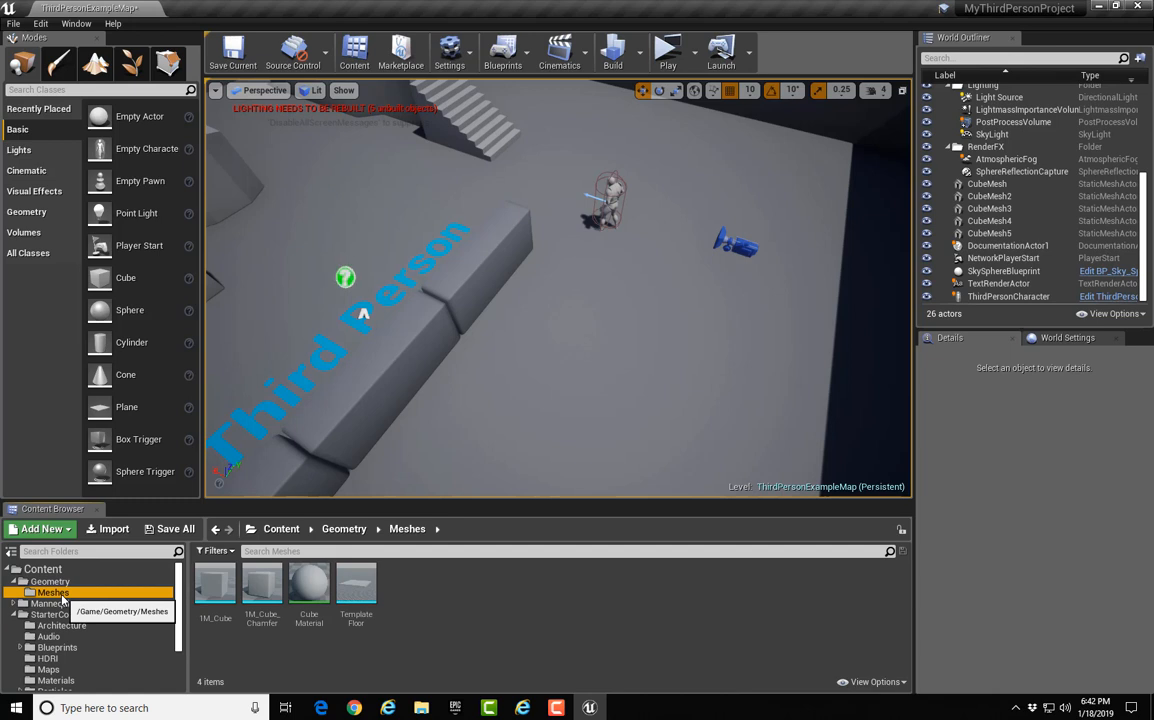
# - Place SM_MatPreviewMesh_02 from the StarterContent Props folder behind the character at about X -1000, Y 910, Z 130
pyautogui.scroll(-1, 98, 643)
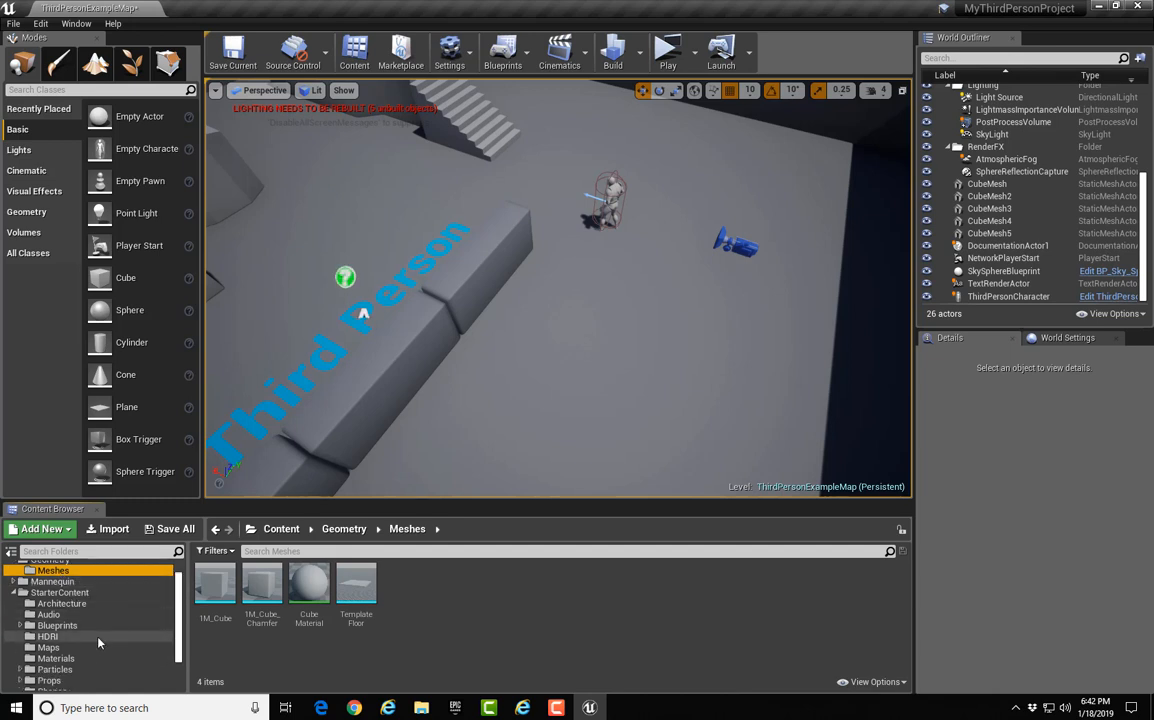
pyautogui.scroll(-1, 98, 643)
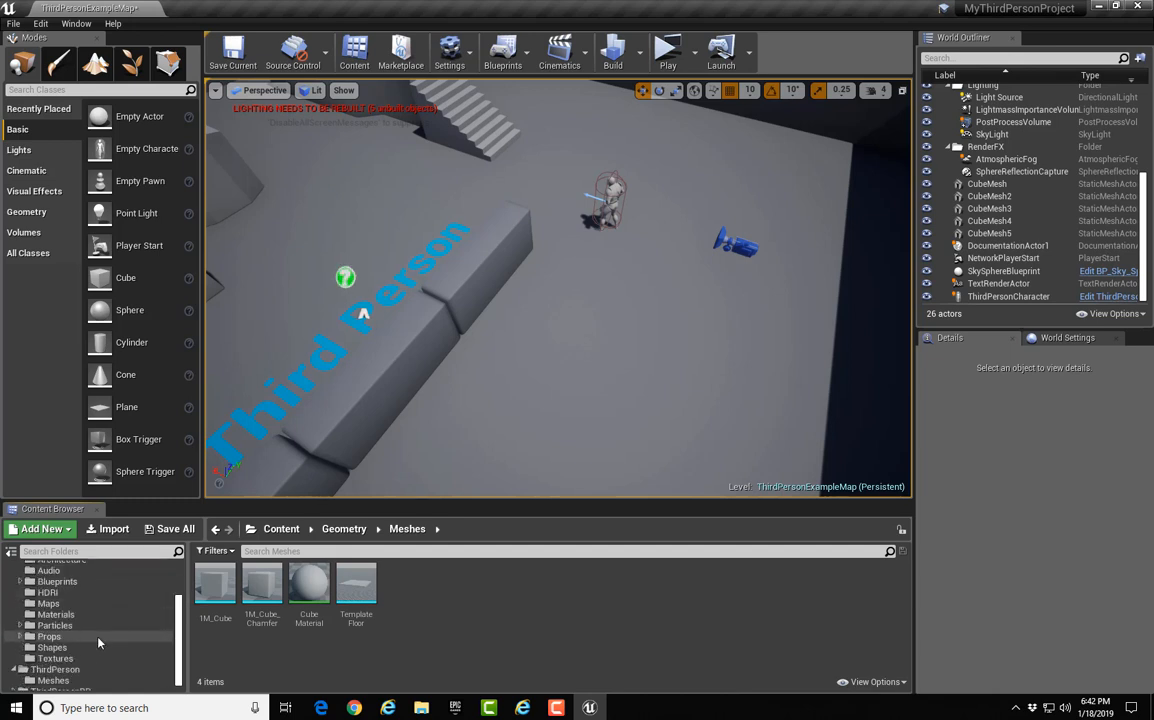
pyautogui.scroll(-1, 85, 641)
pyautogui.click(42, 637)
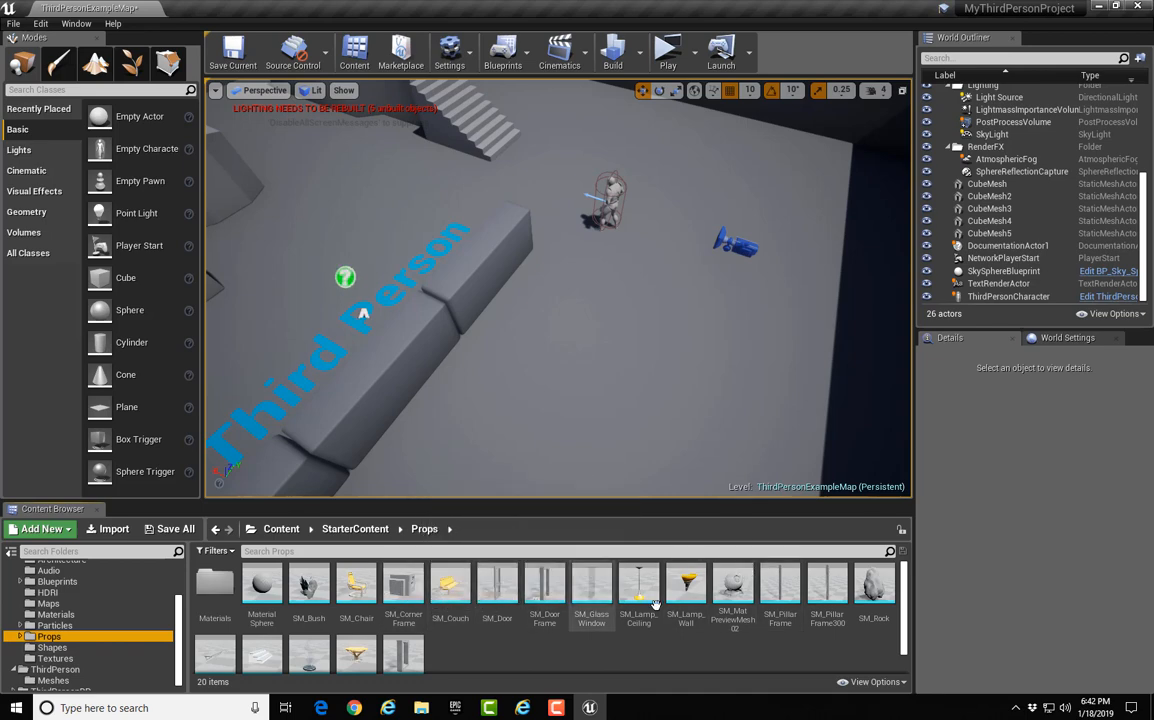
pyautogui.moveTo(748, 583)
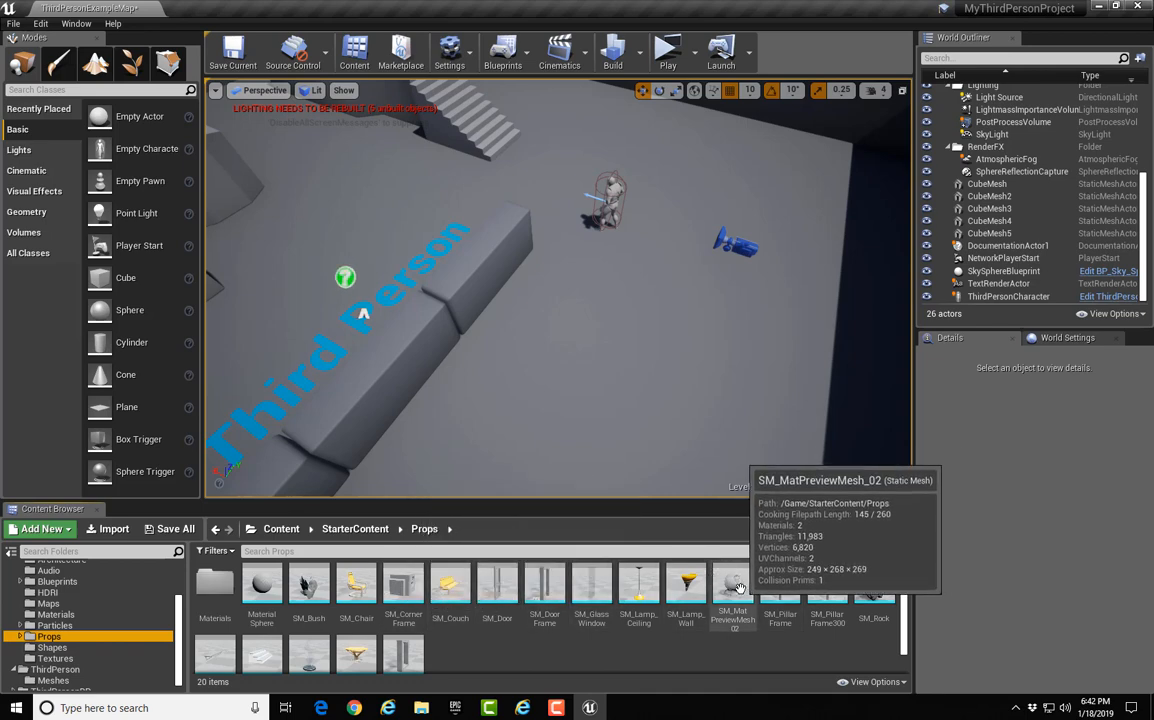
pyautogui.click(740, 585)
pyautogui.moveTo(730, 522); pyautogui.dragTo(676, 192)
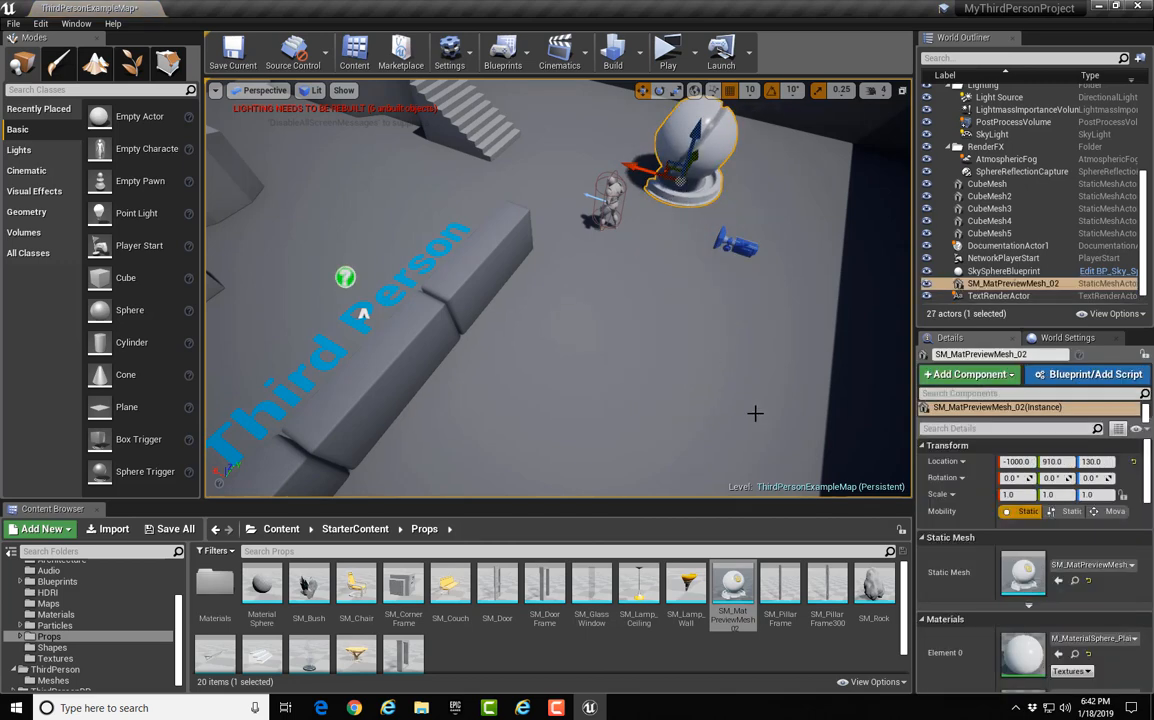
# - Place SM_Chair at about X -1030, Y 370, SM_Bush near it, SM_TableRound at X -1200, Y 150 and SM_Door at X -910, Y 0
pyautogui.moveTo(740, 585)
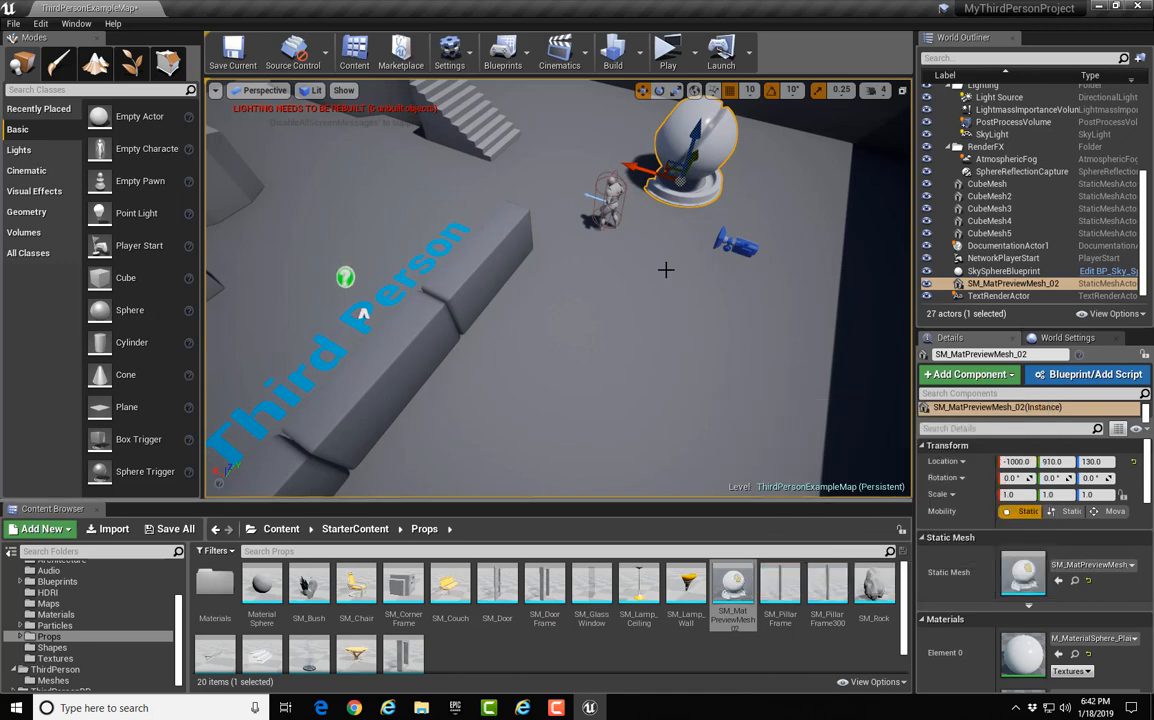
pyautogui.moveTo(358, 590)
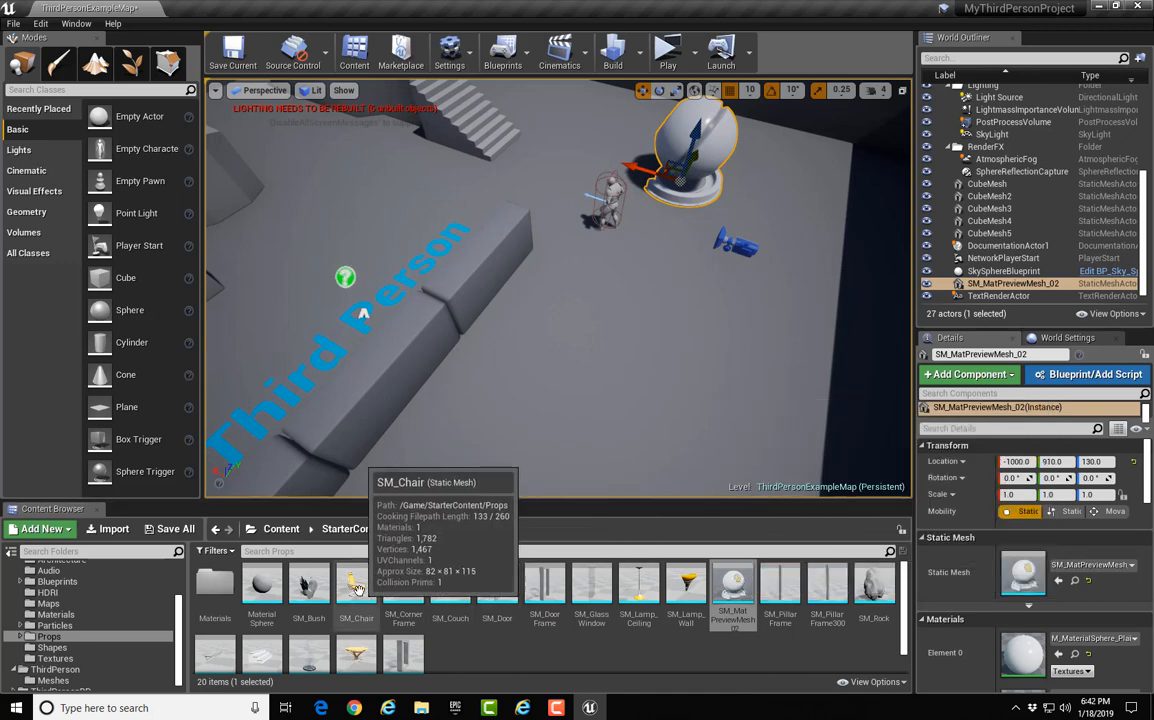
pyautogui.moveTo(358, 590); pyautogui.dragTo(620, 288)
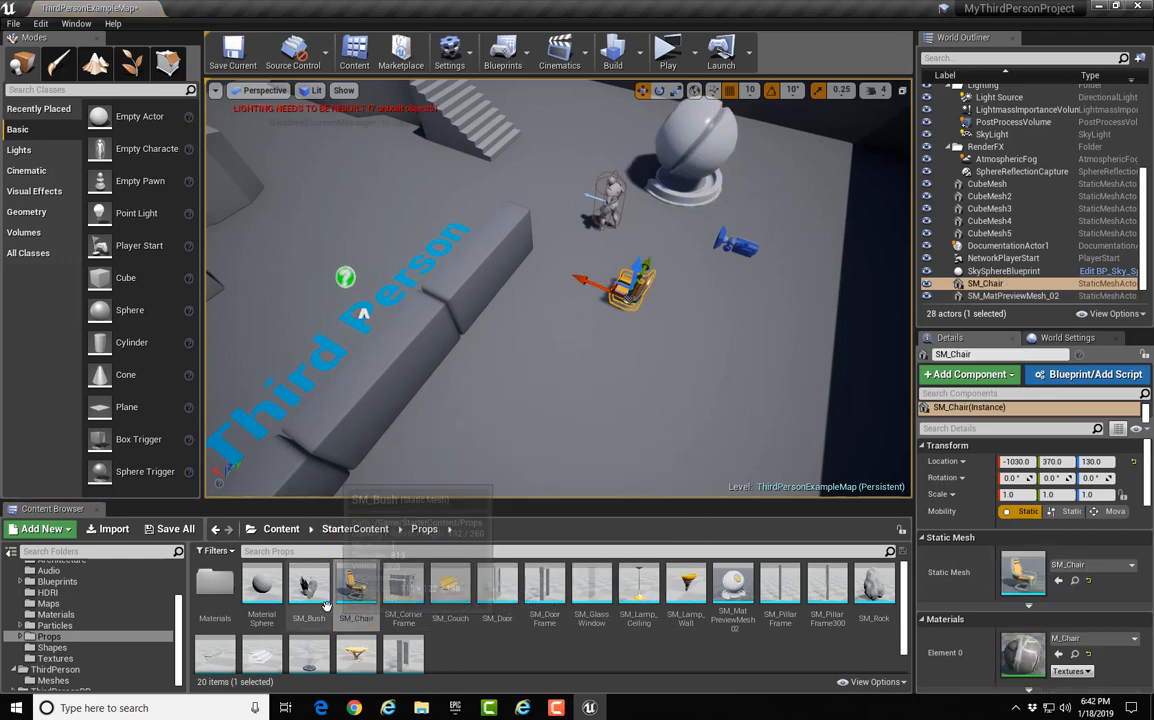
pyautogui.moveTo(312, 590); pyautogui.dragTo(579, 343)
pyautogui.moveTo(356, 655); pyautogui.dragTo(668, 398)
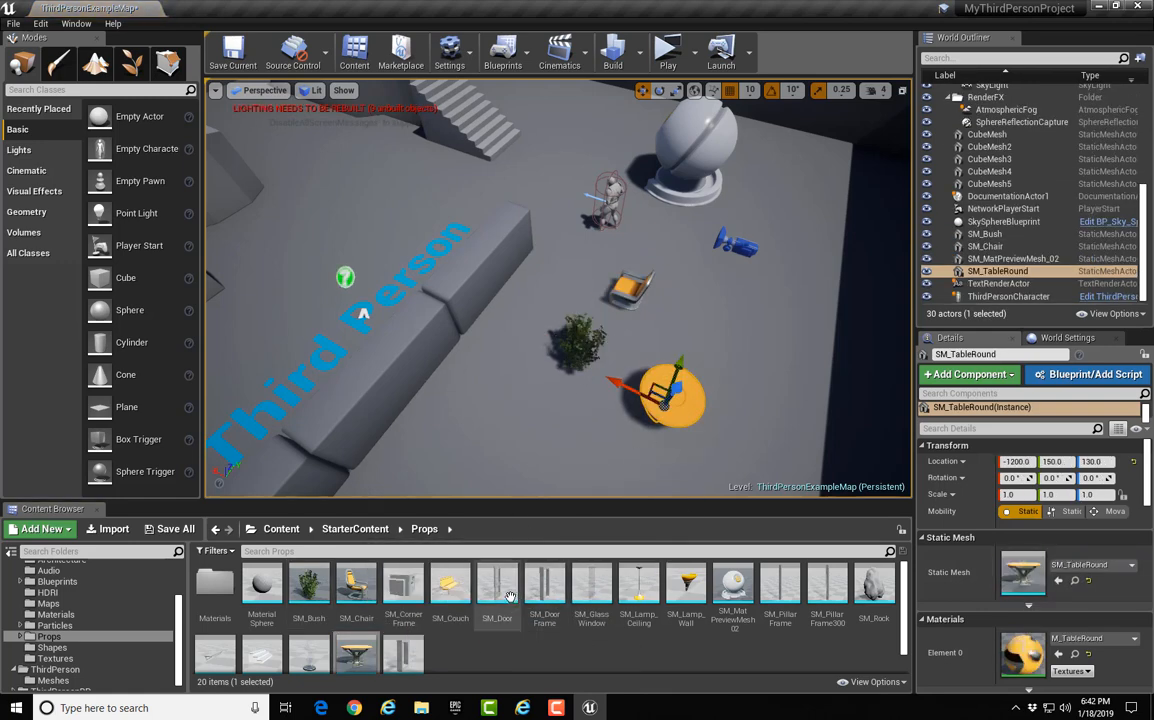
pyautogui.moveTo(509, 597); pyautogui.dragTo(500, 399)
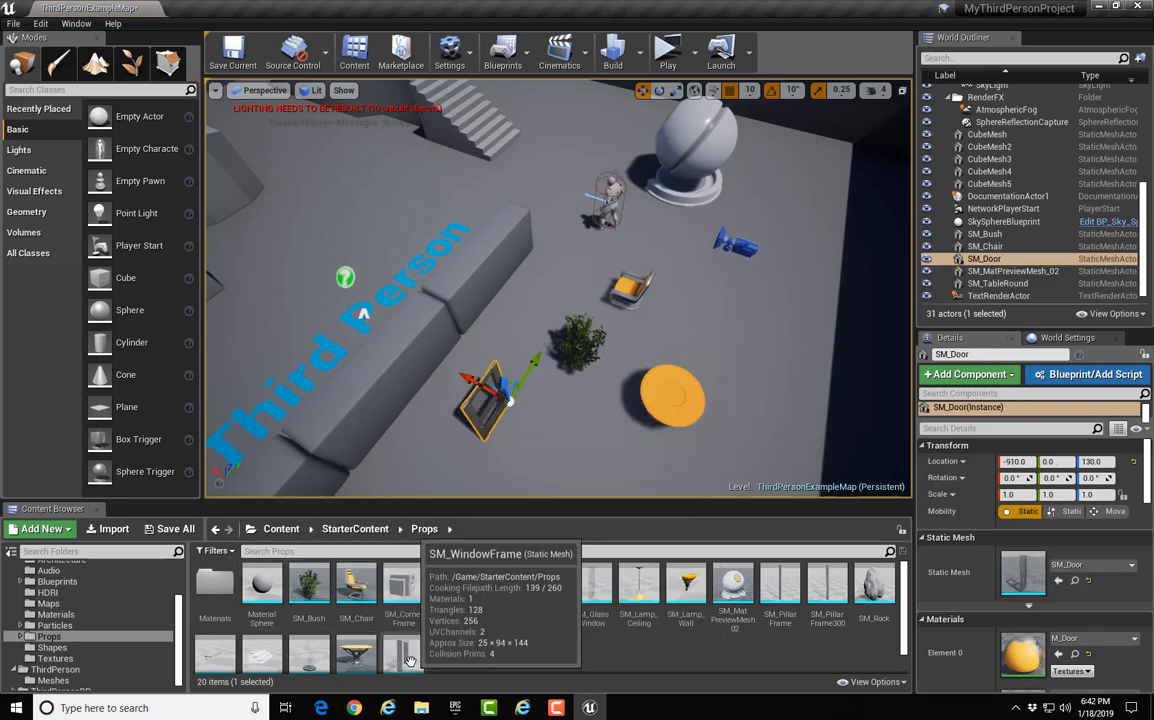
# - Place SM_Rock in the level and move it onto the platform above the stairs, resting on the surface at about X 490, Y 950
pyautogui.moveTo(875, 587); pyautogui.dragTo(572, 118)
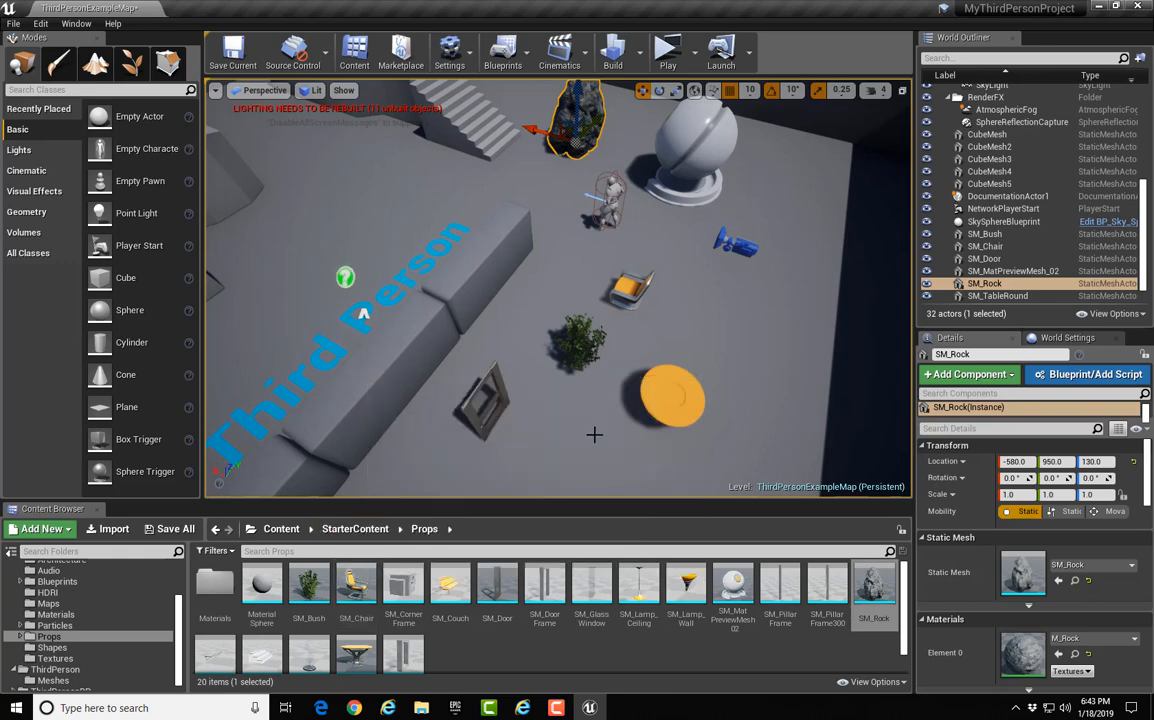
pyautogui.press('f')
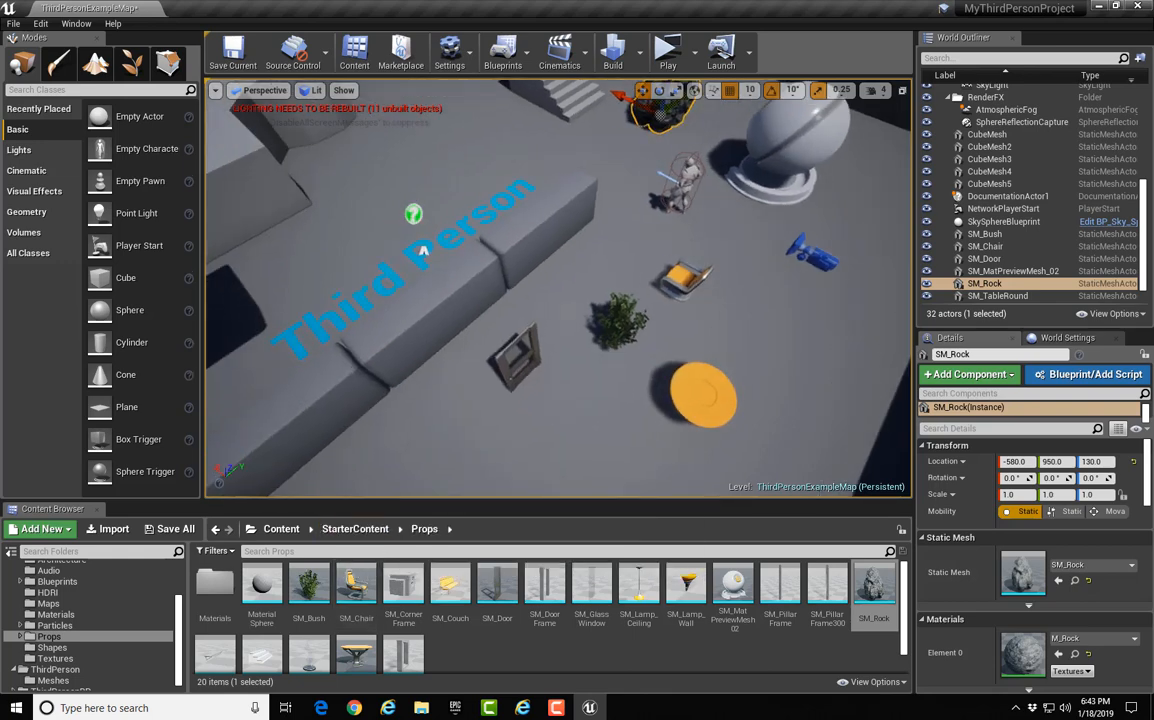
pyautogui.moveTo(628, 205)
pyautogui.mouseDown(button='right')
pyautogui.moveTo(615, 204)
pyautogui.moveTo(628, 205)
pyautogui.mouseUp(button='right')
pyautogui.moveTo(610, 285); pyautogui.dragTo(614, 186)
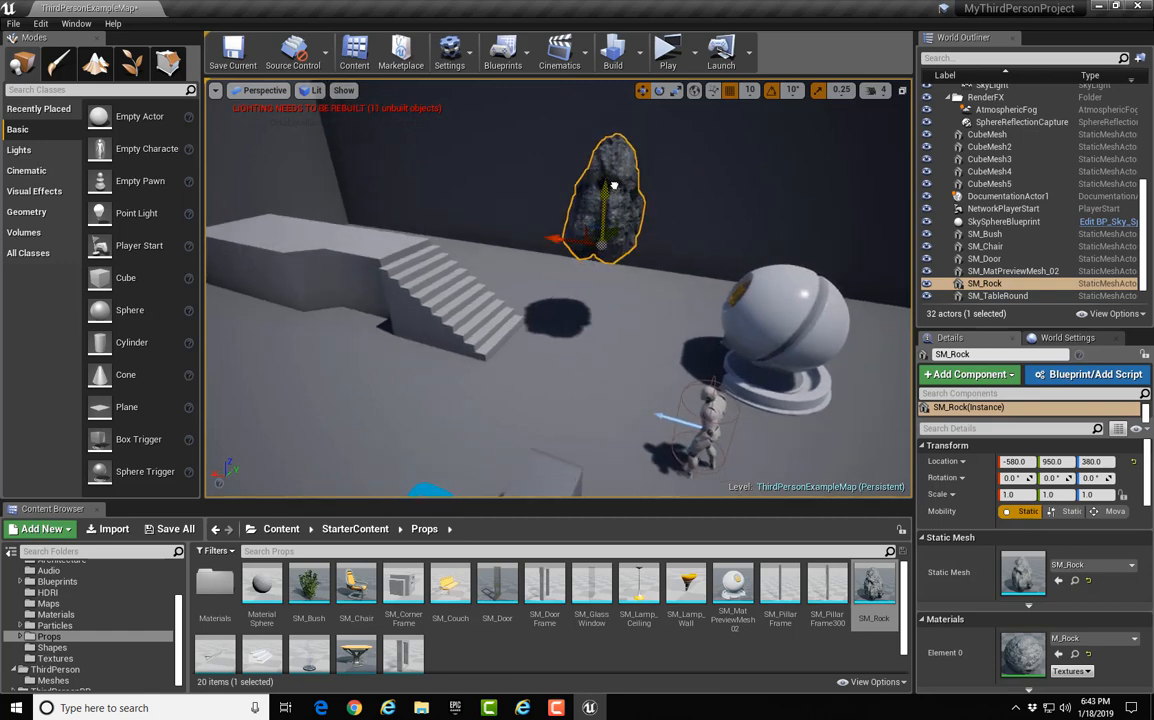
pyautogui.moveTo(557, 236); pyautogui.dragTo(300, 216)
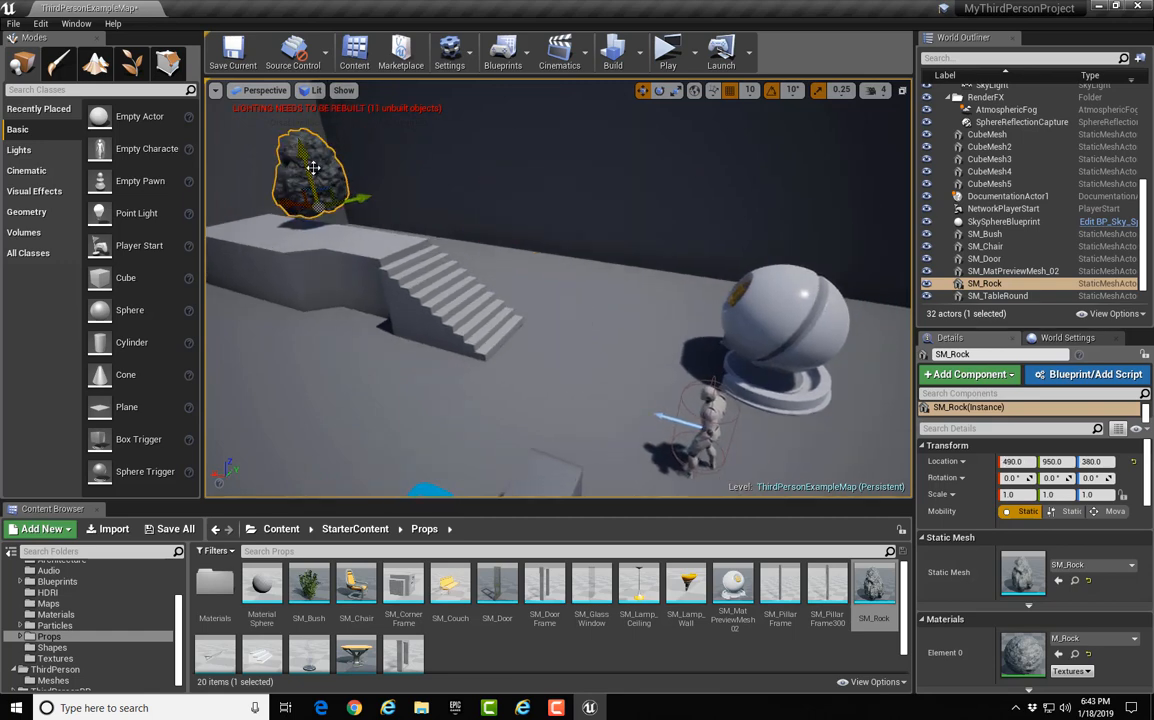
pyautogui.press('End')
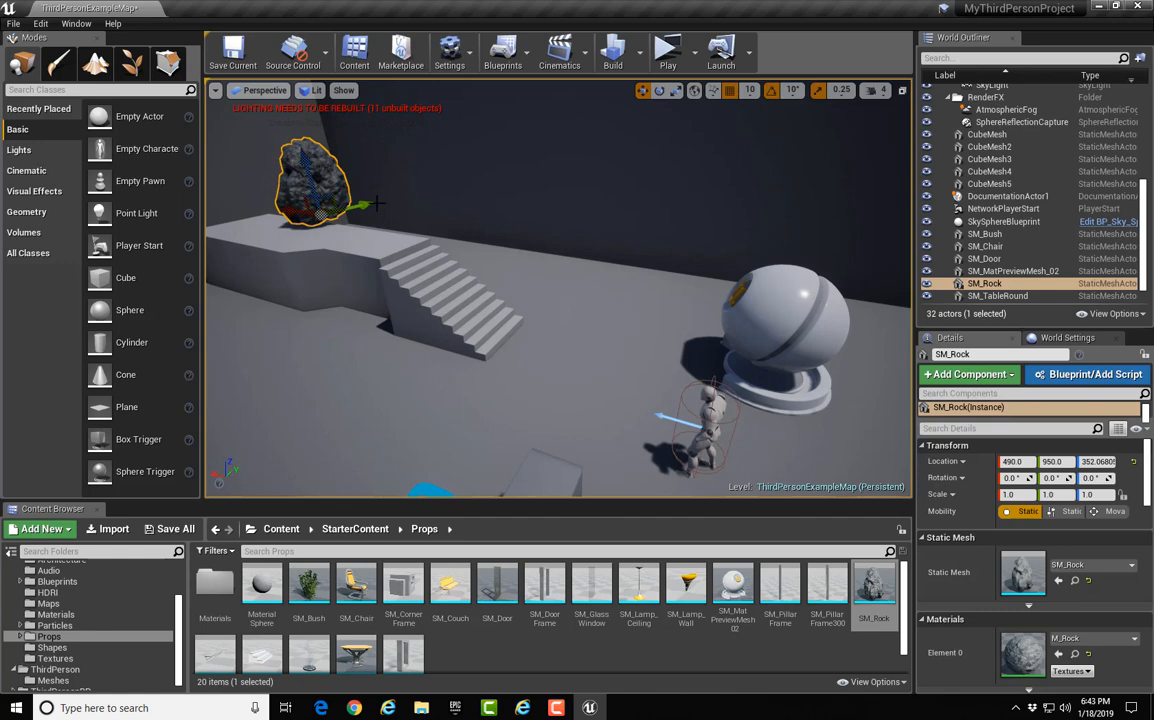
# - Duplicate the rock on the platform and place the copy in front of it at about X 310, Y 820
pyautogui.moveTo(376, 204); pyautogui.dragTo(287, 219)
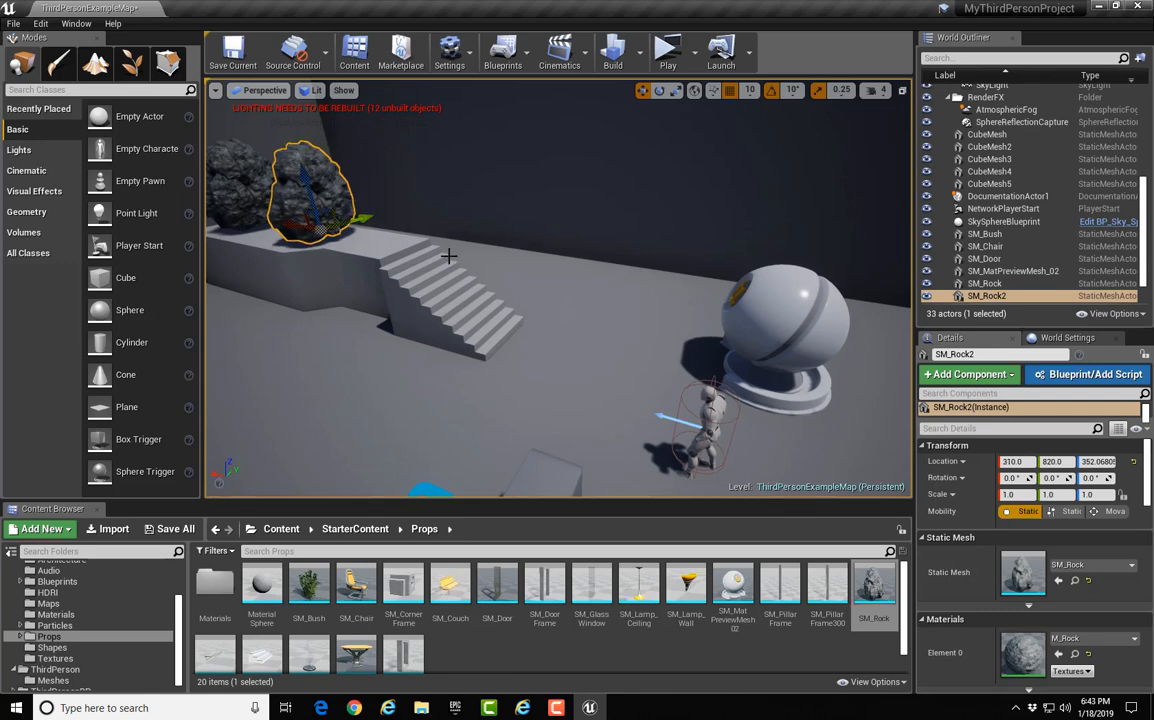
pyautogui.moveTo(449, 256)
pyautogui.keyDown('alt'); pyautogui.mouseDown()
pyautogui.moveTo(300, 262)
pyautogui.moveTo(370, 238)
pyautogui.moveTo(428, 254)
pyautogui.mouseUp(); pyautogui.keyUp('alt')
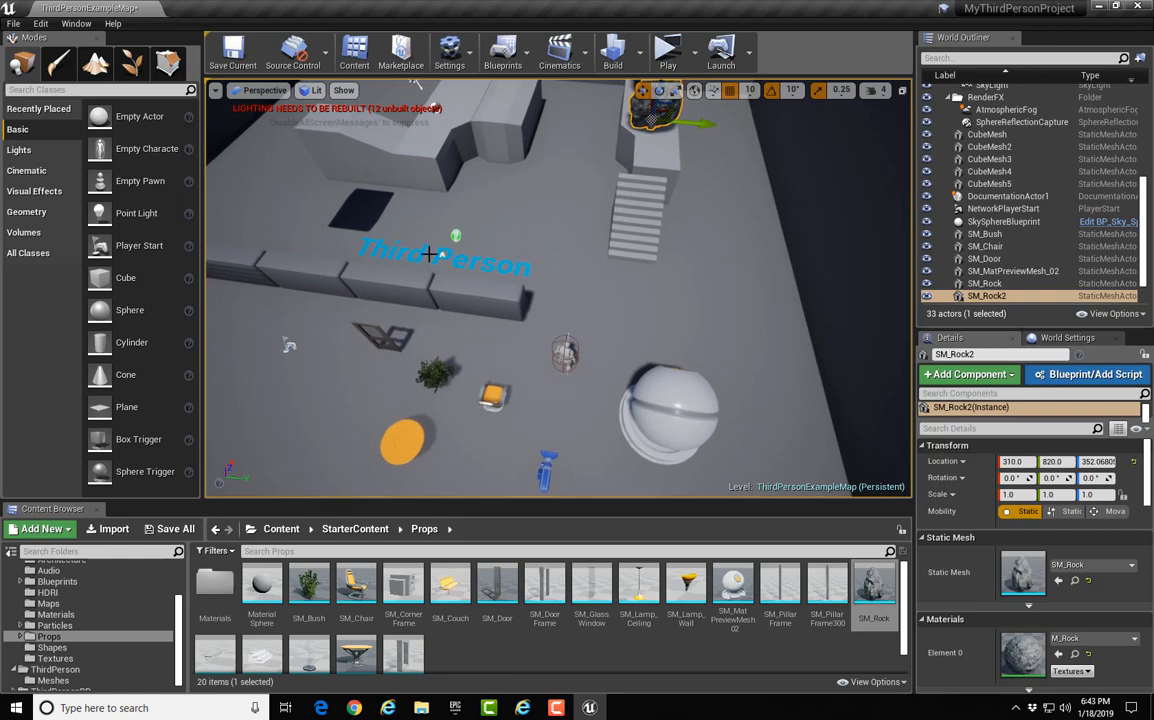
# - Build only the lighting for the level with the newly placed props
pyautogui.click(631, 52)
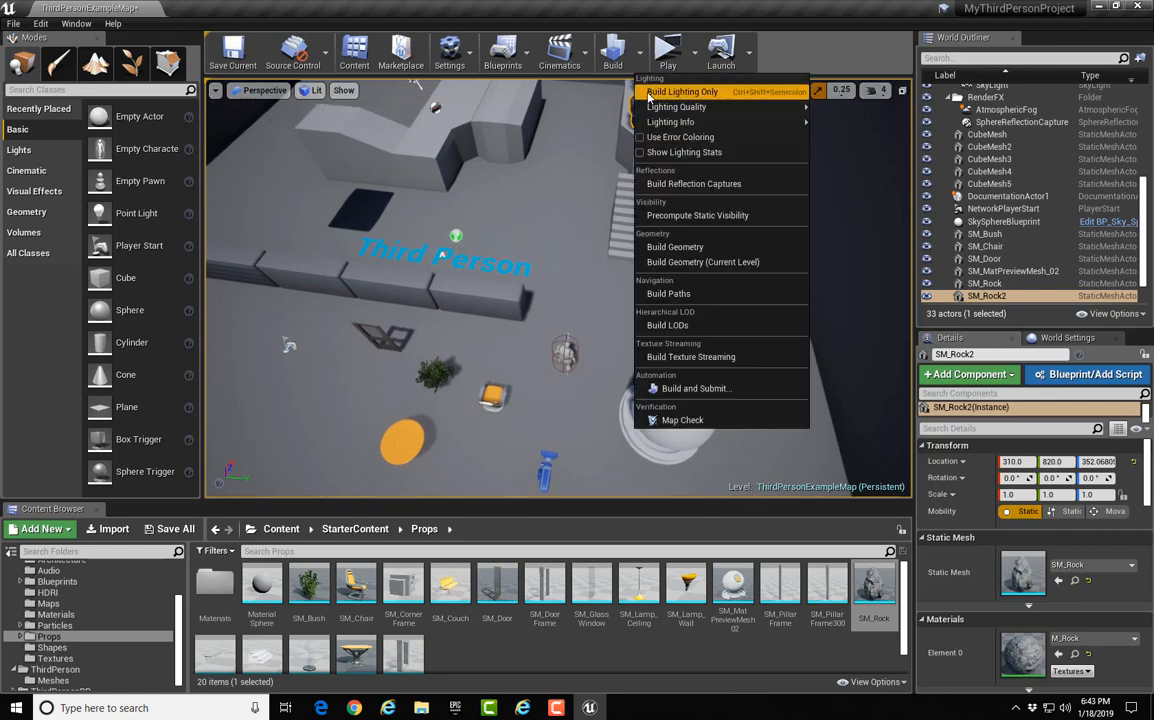
pyautogui.click(673, 94)
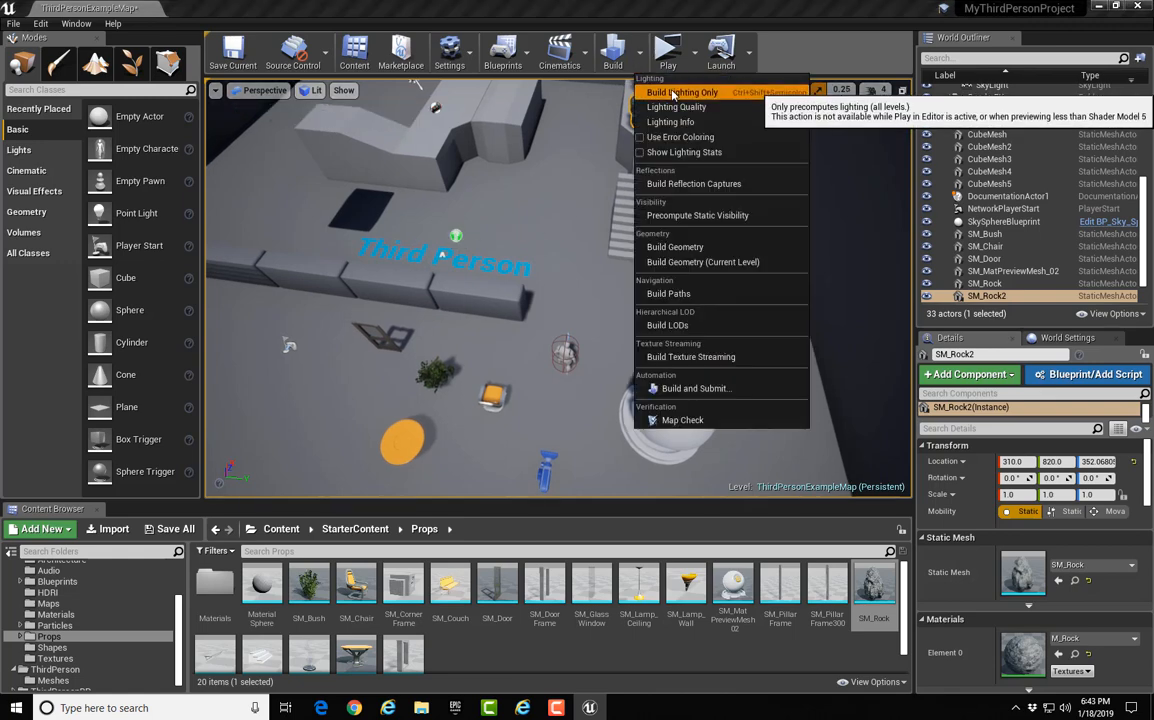
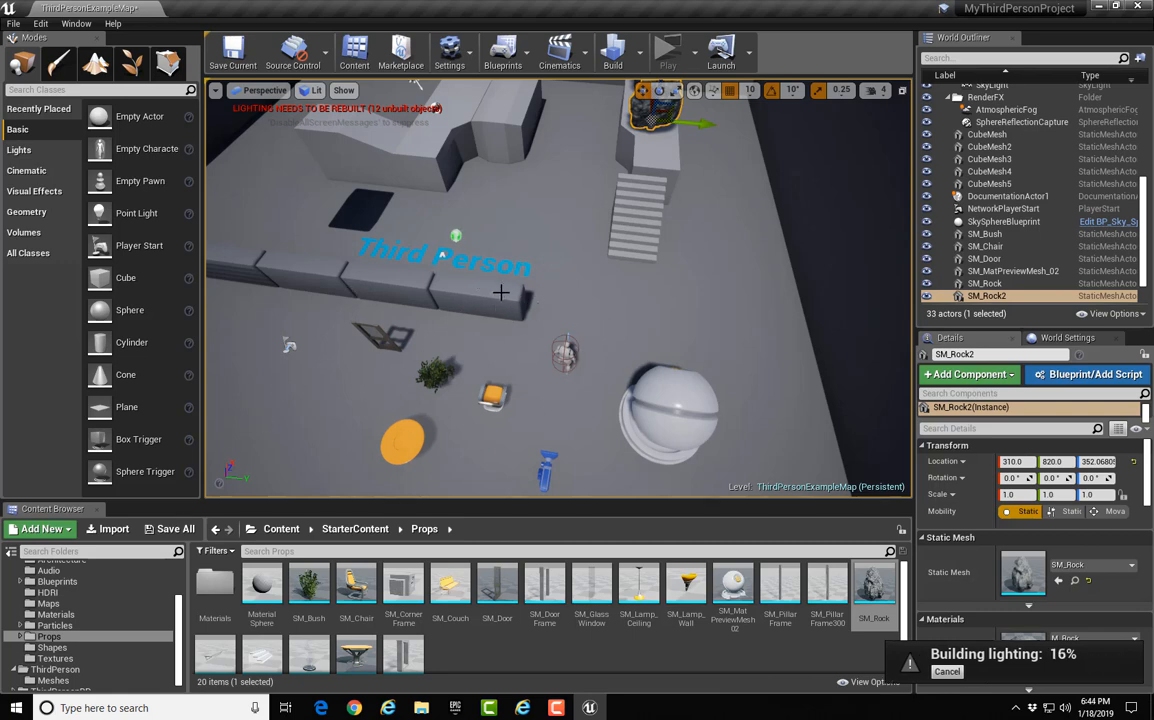
pyautogui.moveTo(631, 262); pyautogui.dragTo(612, 215, button='right')
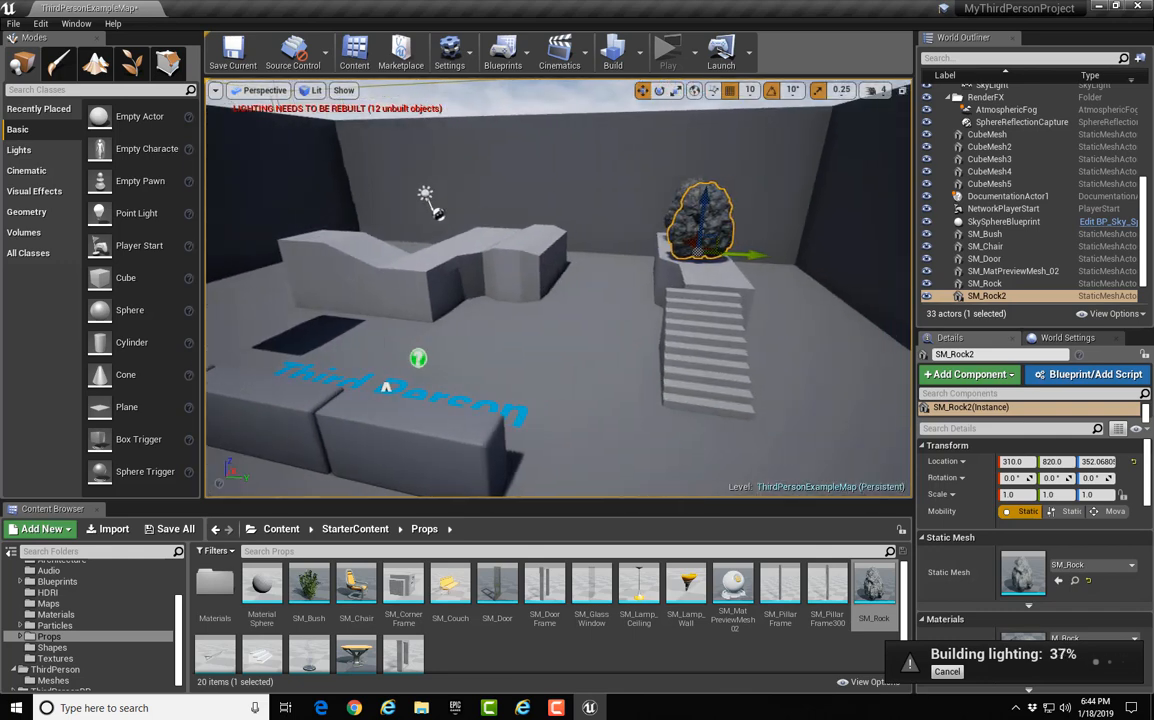
pyautogui.moveTo(612, 215); pyautogui.dragTo(608, 210, button='right')
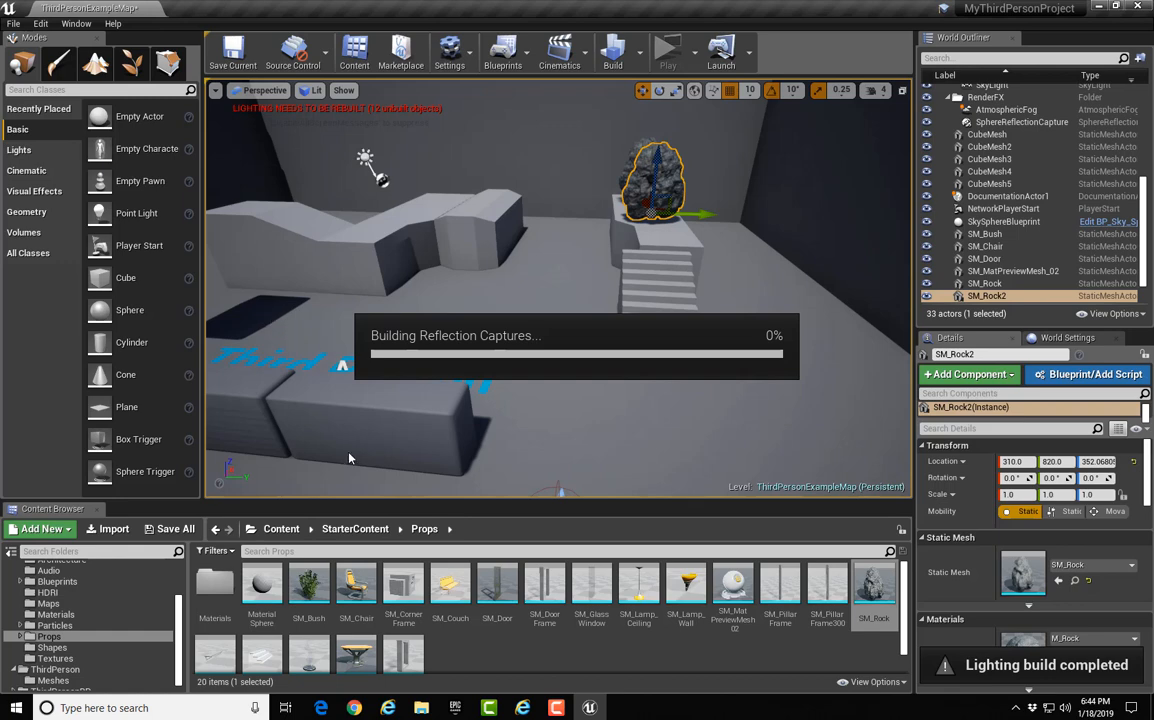
# - Apply the M_Brick_Clay_Old material from the StarterContent Materials folder to the first block in the low row of cubes
pyautogui.click(55, 615)
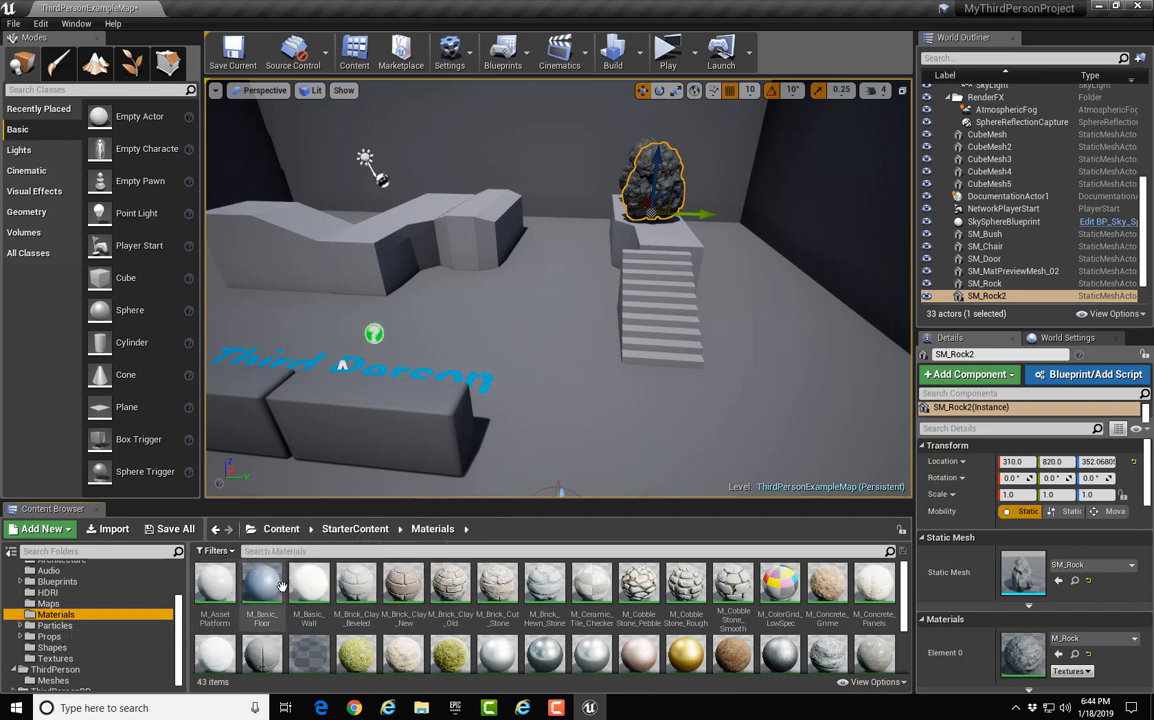
pyautogui.scroll(-1, 607, 596)
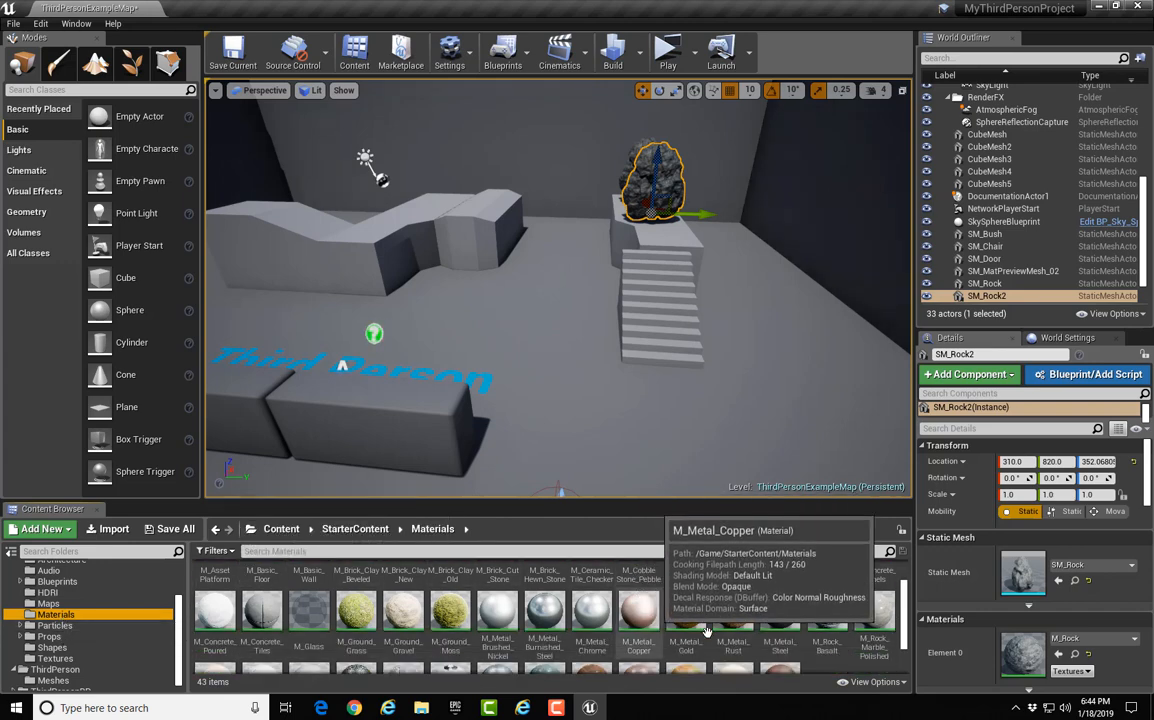
pyautogui.scroll(1, 711, 636)
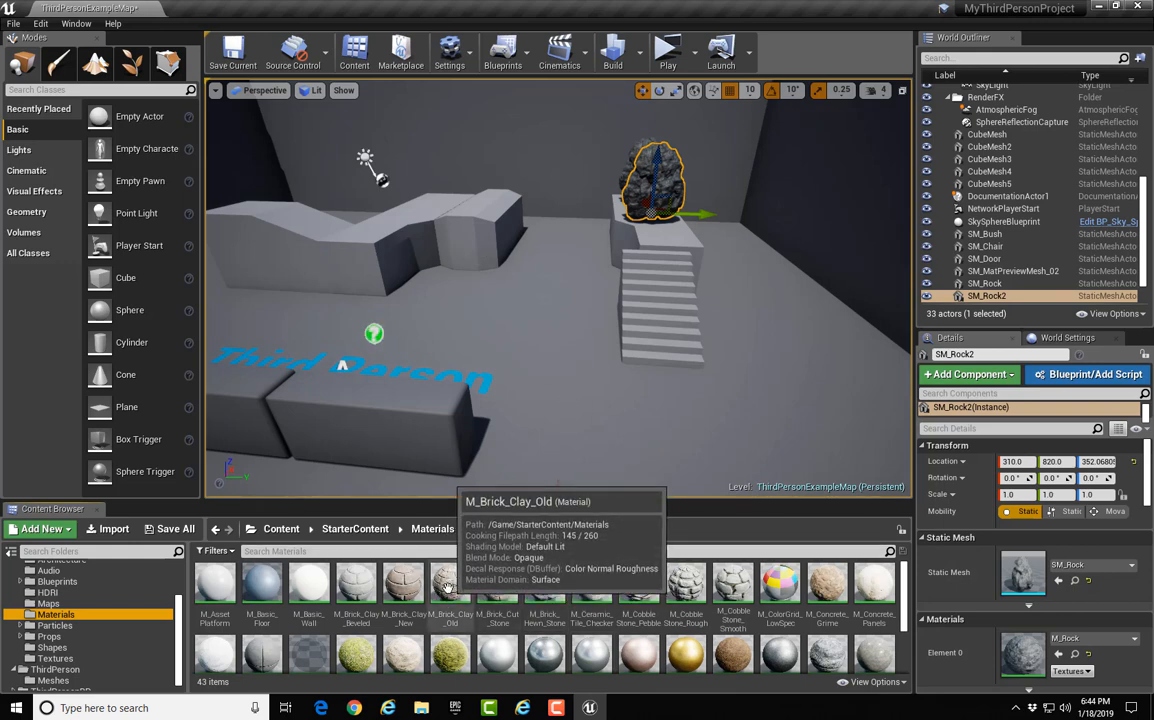
pyautogui.moveTo(447, 586); pyautogui.dragTo(397, 433)
pyautogui.moveTo(397, 433); pyautogui.dragTo(397, 433, button='right')
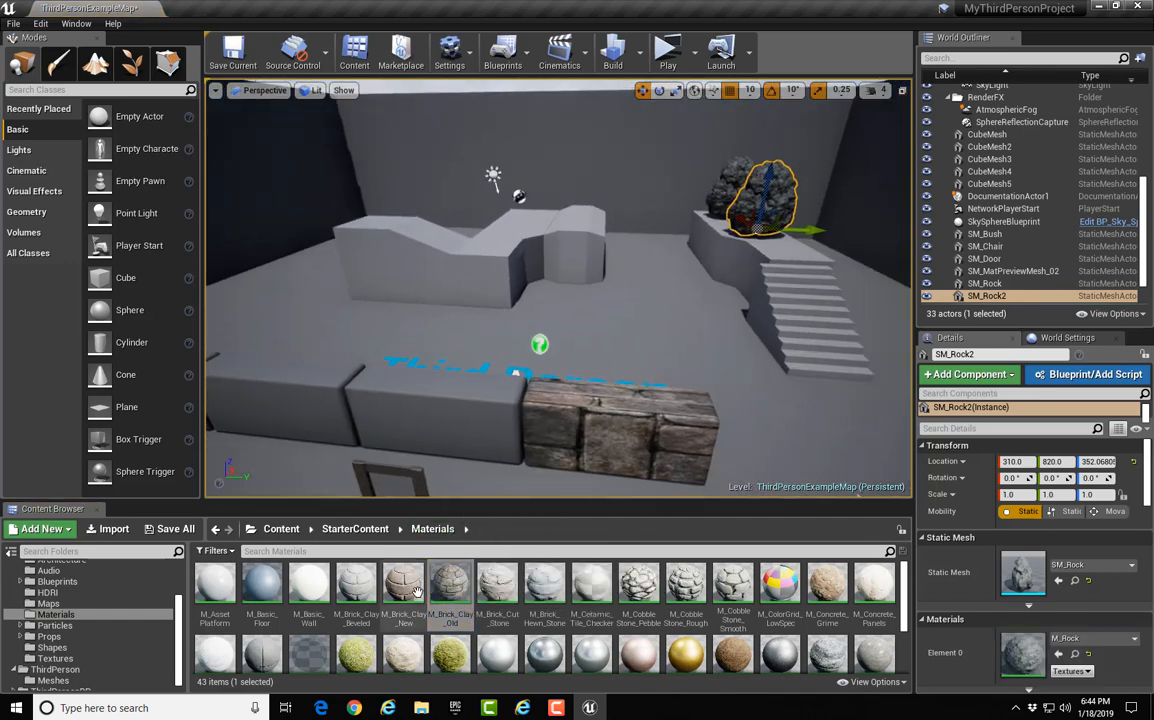
# - Apply M_Brick_Clay_Beveled, M_Cobble_Stone_Rough and M_Metal_Gold to the next three blocks in the row of cubes
pyautogui.moveTo(357, 585); pyautogui.dragTo(352, 451)
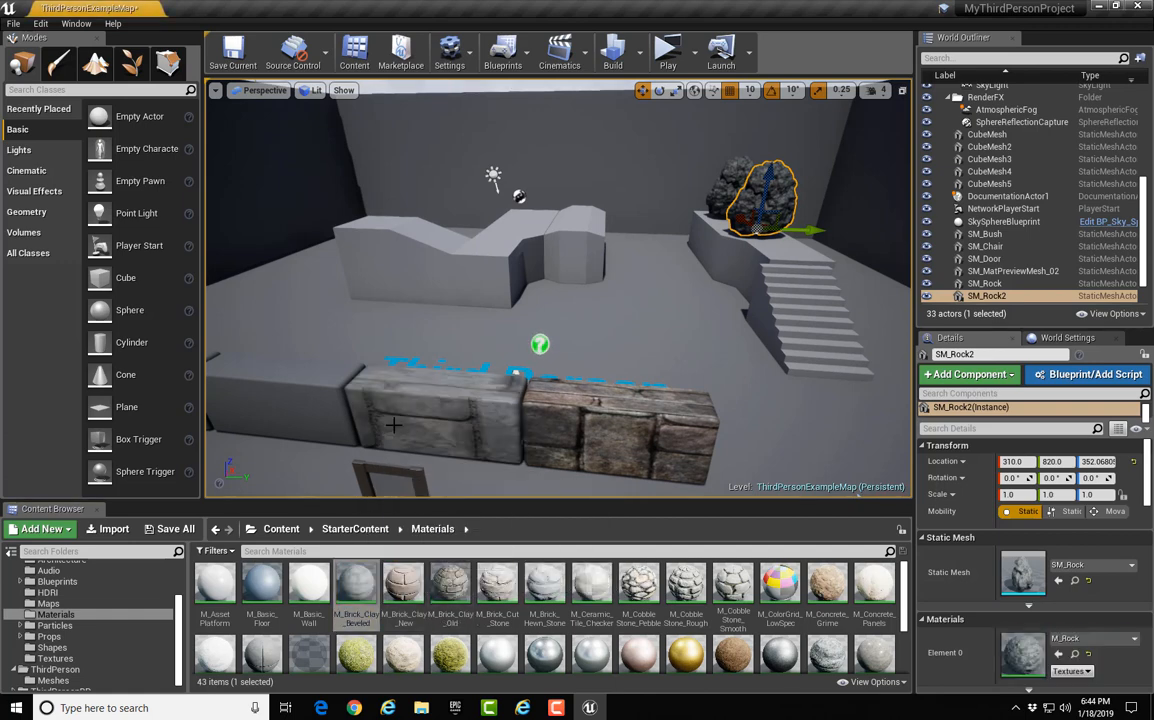
pyautogui.moveTo(352, 451); pyautogui.dragTo(352, 451, button='right')
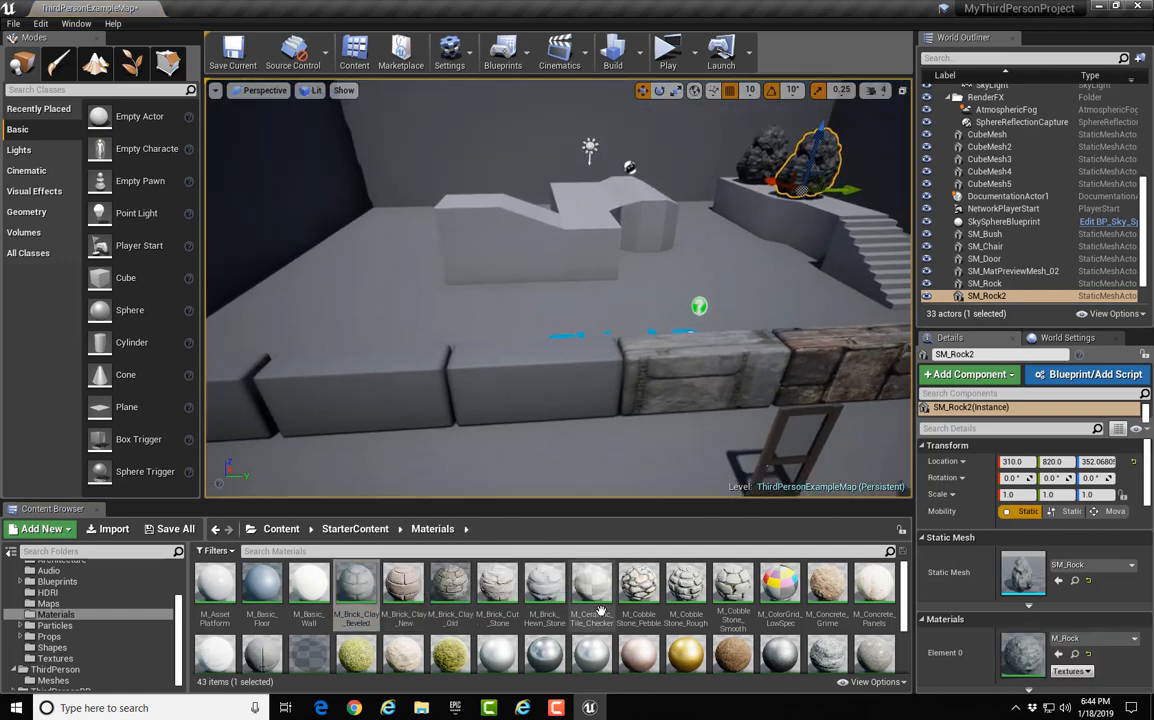
pyautogui.moveTo(683, 580); pyautogui.dragTo(540, 385)
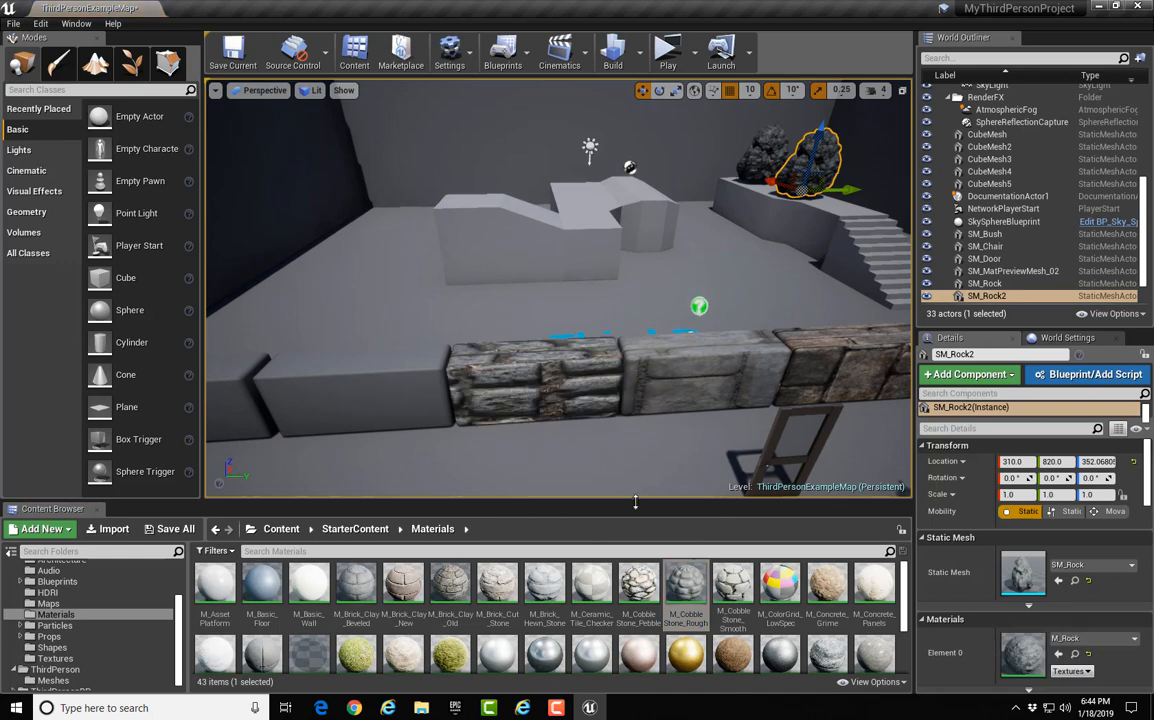
pyautogui.moveTo(686, 655); pyautogui.dragTo(358, 400)
pyautogui.moveTo(358, 400); pyautogui.dragTo(358, 400, button='right')
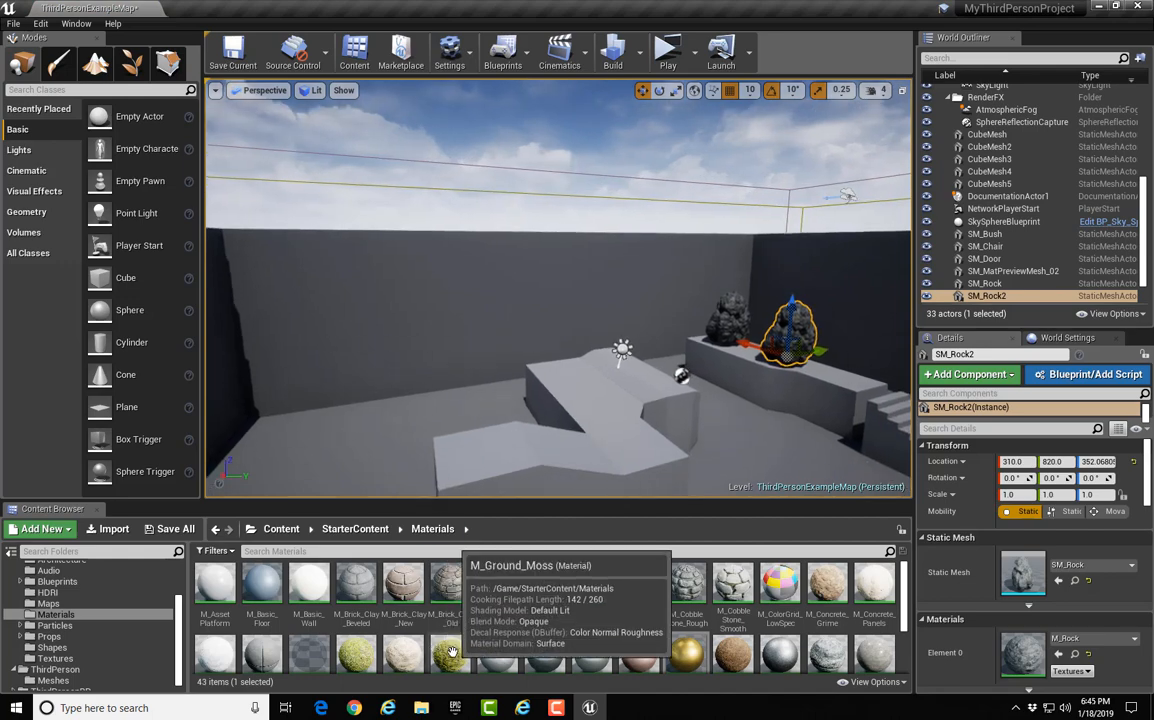
# - Cover the arena floor with M_Ground_Moss and apply M_Wood_Oak to the large material preview ball
pyautogui.moveTo(451, 652); pyautogui.dragTo(330, 434)
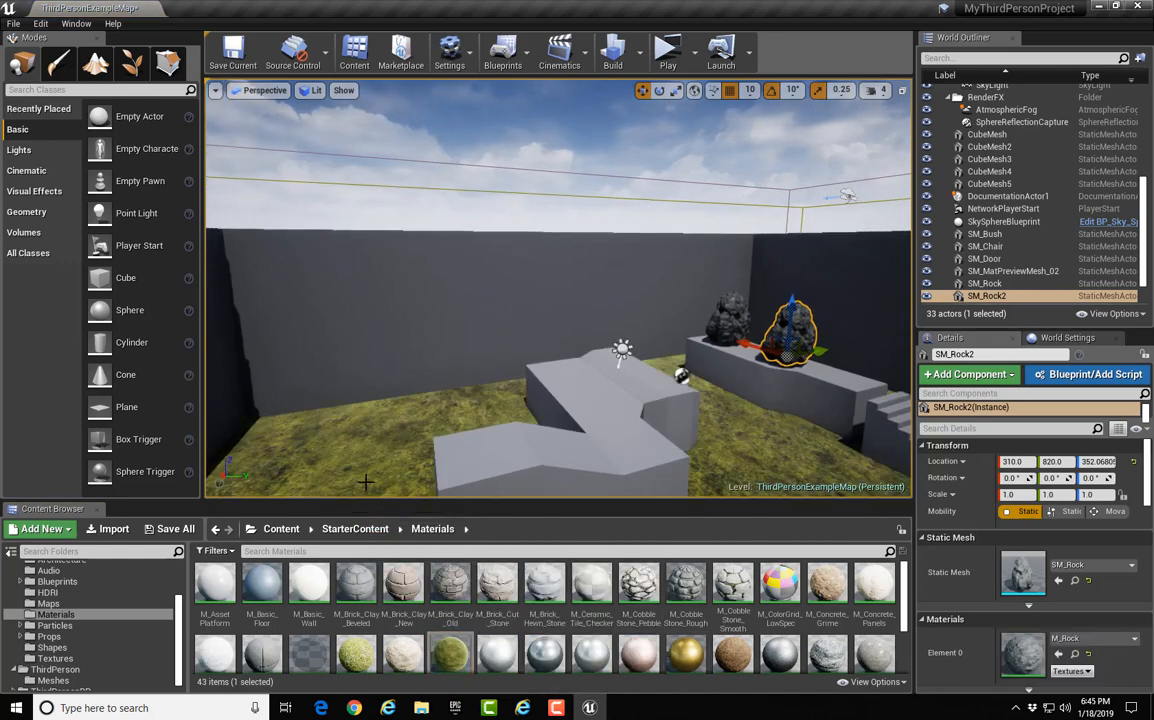
pyautogui.moveTo(330, 434); pyautogui.dragTo(345, 468, button='right')
pyautogui.scroll(-1, 537, 613)
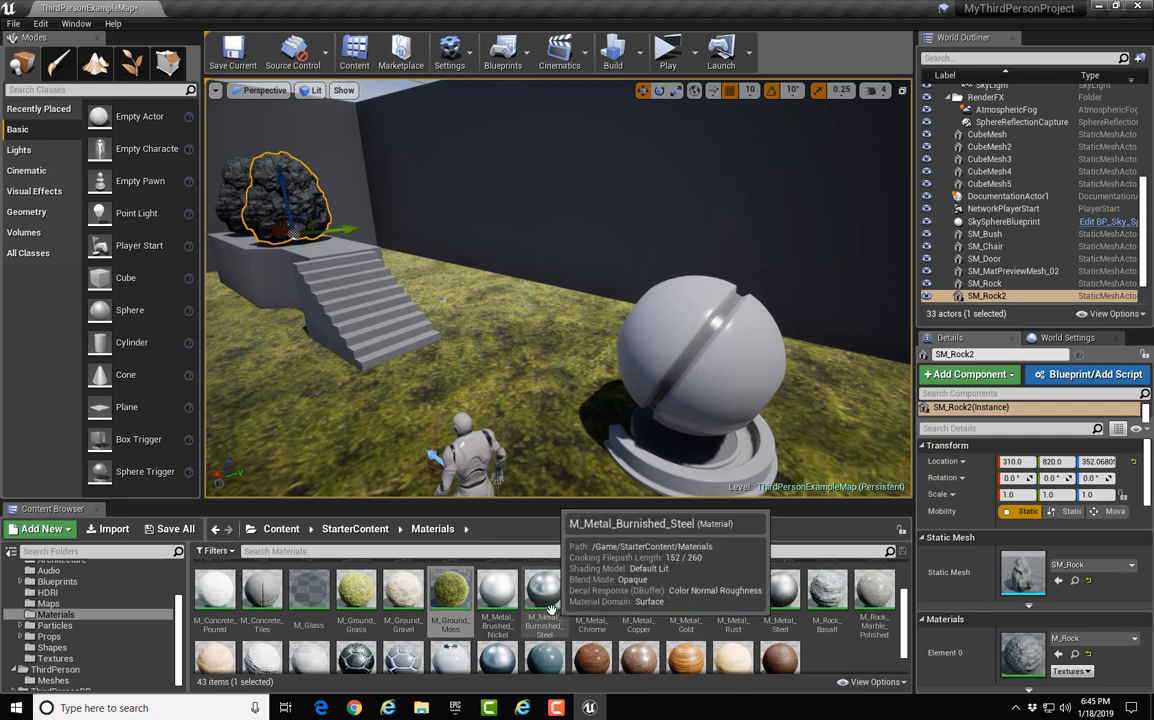
pyautogui.scroll(-1, 550, 613)
pyautogui.moveTo(686, 628); pyautogui.dragTo(745, 355)
pyautogui.moveTo(745, 355); pyautogui.dragTo(590, 355, button='right')
# - Apply M_Wood_Pine to the stairs and M_Tech_Hex_Tile to the platform beneath the rocks
pyautogui.moveTo(738, 634); pyautogui.dragTo(543, 437)
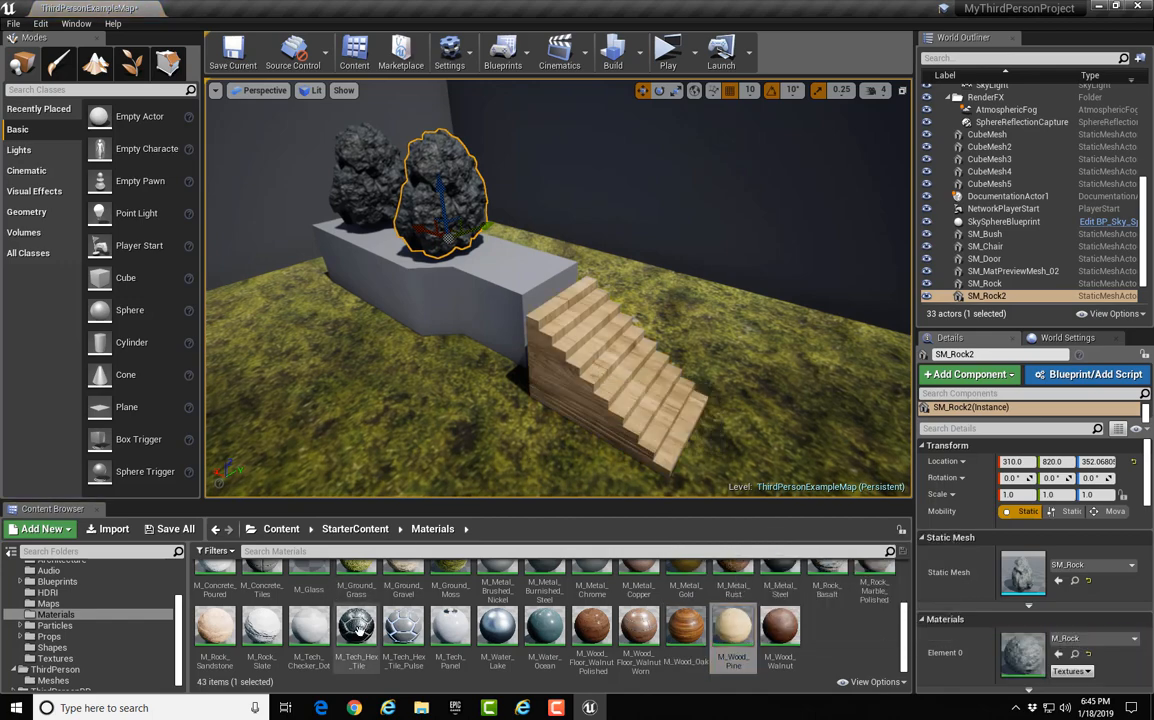
pyautogui.moveTo(354, 628); pyautogui.dragTo(474, 295)
pyautogui.moveTo(429, 331); pyautogui.dragTo(330, 330, button='right')
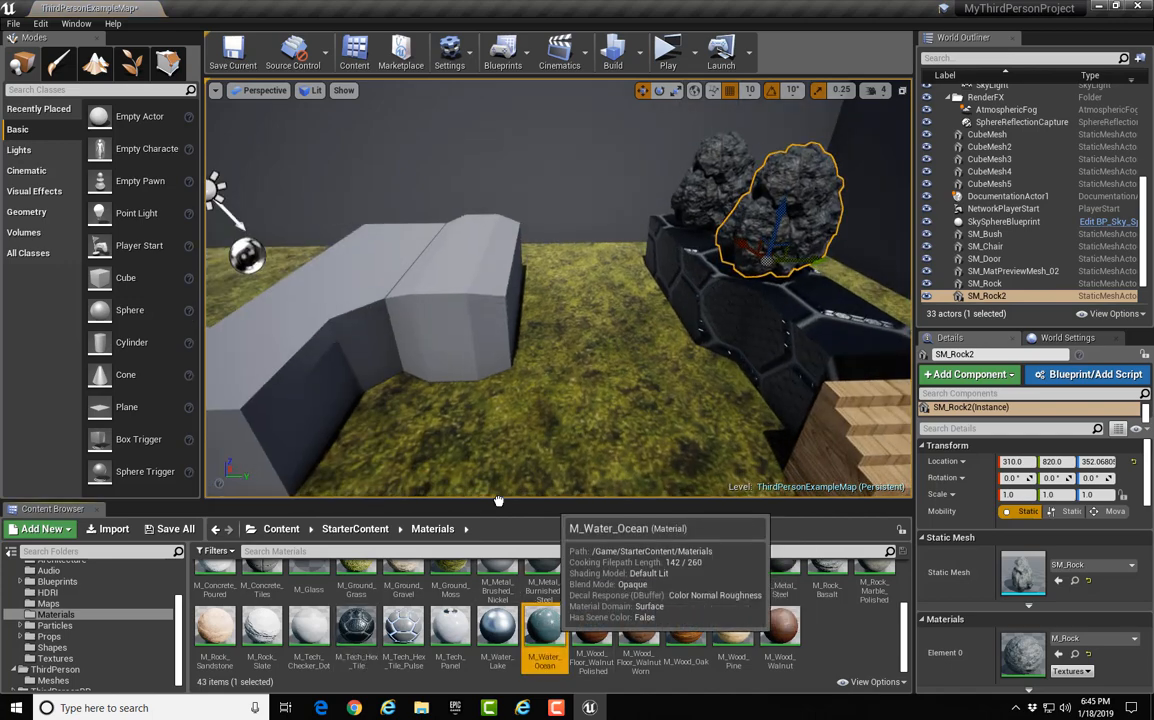
# - Apply M_Water_Ocean to the walkway's rounded end block, M_Basic_Floor to its middle section and M_Cobble_Stone_Pebble to the sloped section
pyautogui.moveTo(545, 625); pyautogui.dragTo(470, 325)
pyautogui.moveTo(470, 325); pyautogui.dragTo(414, 321, button='right')
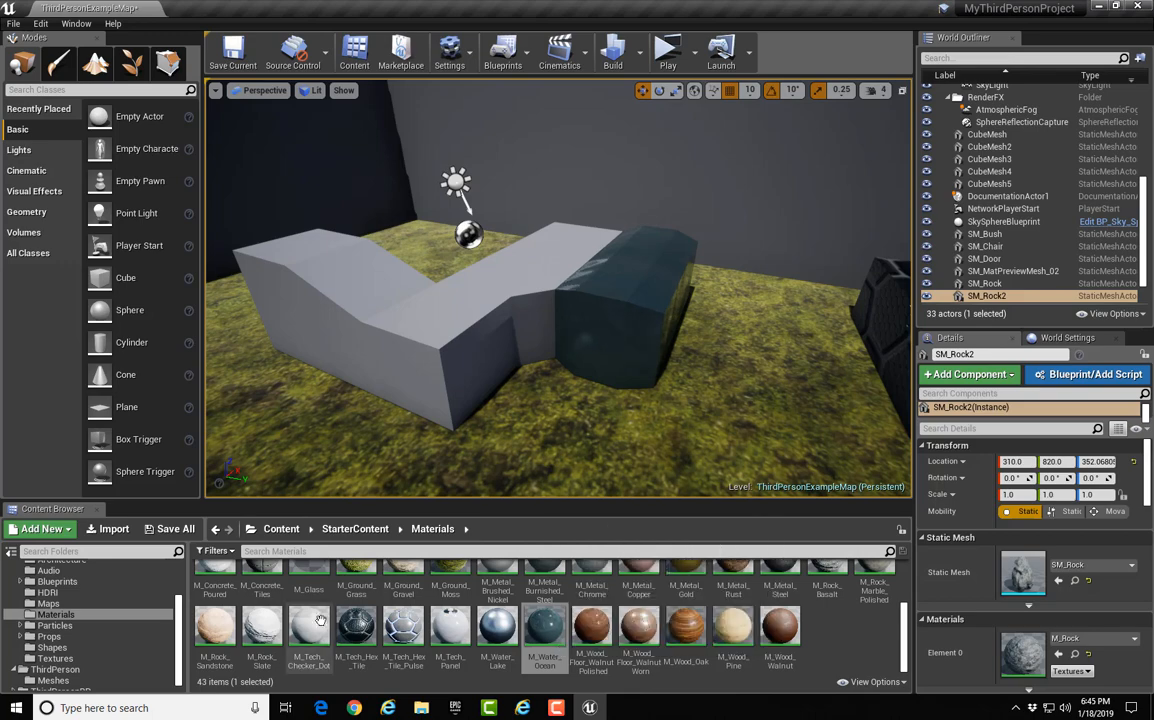
pyautogui.scroll(3, 460, 630)
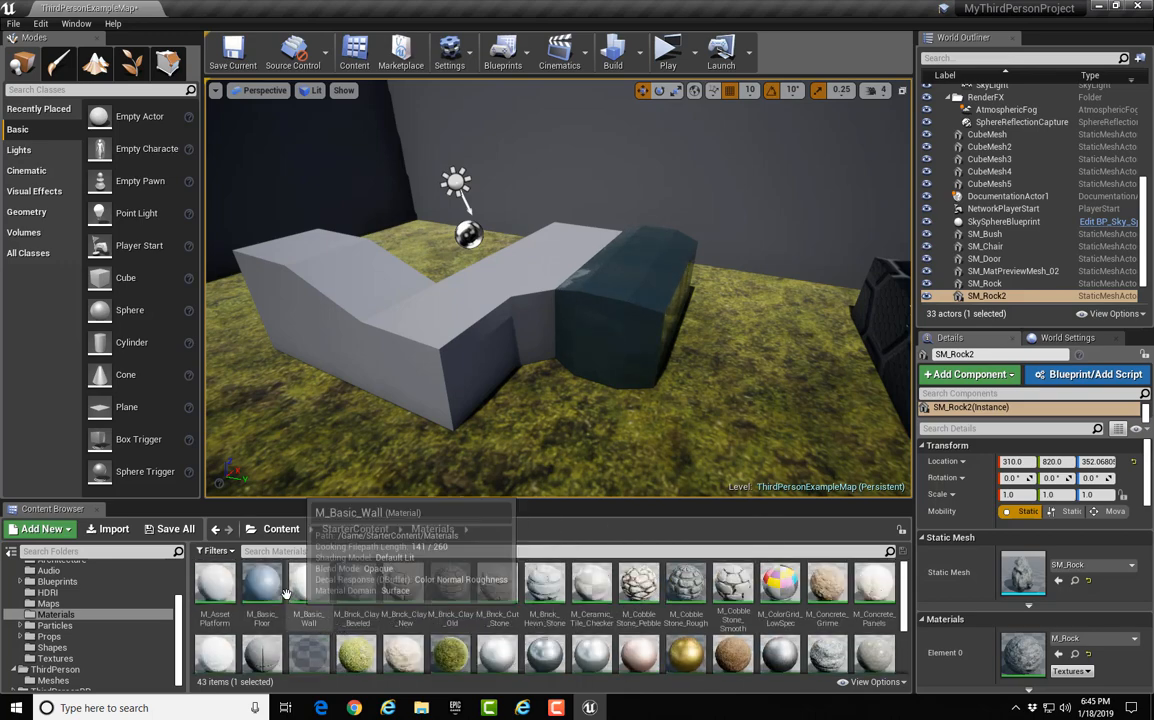
pyautogui.moveTo(261, 590); pyautogui.dragTo(387, 336)
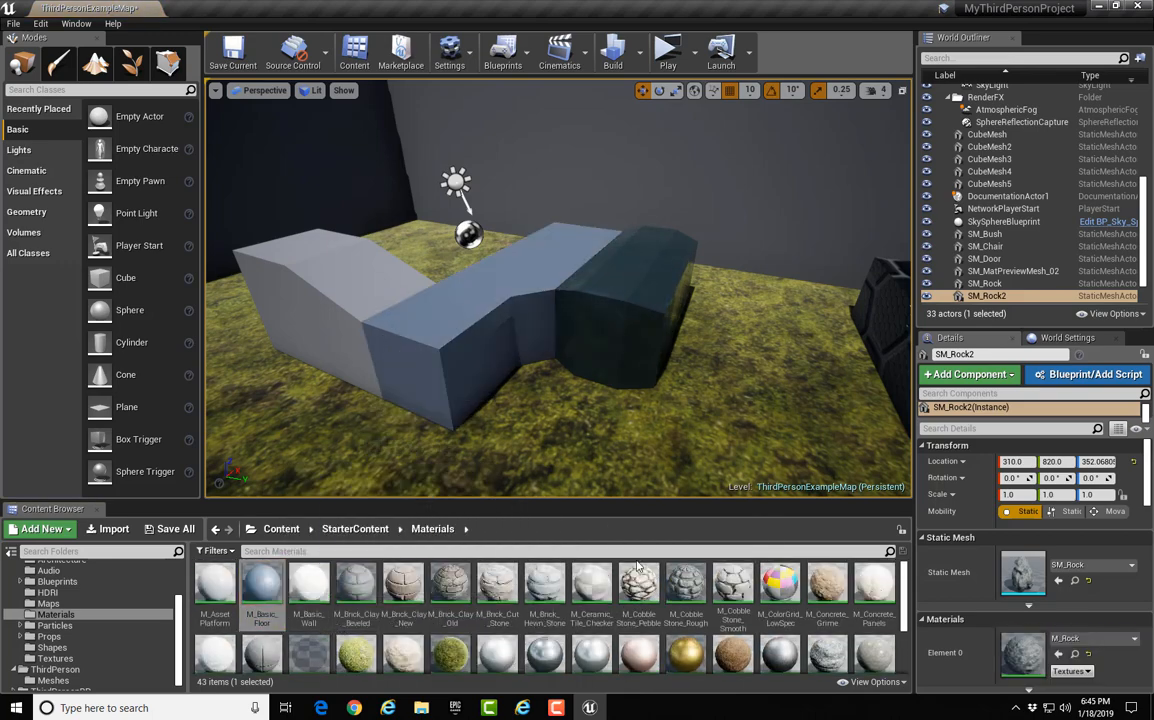
pyautogui.moveTo(638, 566); pyautogui.dragTo(324, 260)
pyautogui.moveTo(312, 248); pyautogui.dragTo(380, 250, button='right')
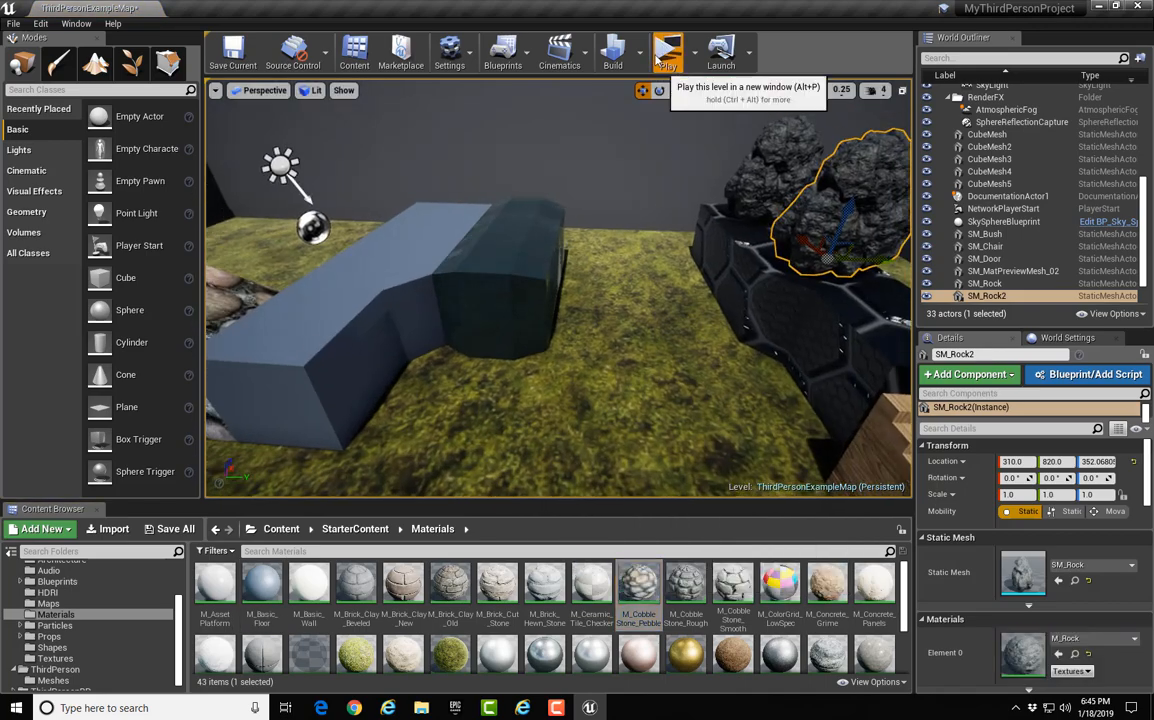
# - Play-test the level, running the character past the blocks and up the stairs to the rocks, and end the session
pyautogui.click(667, 52)
pyautogui.press('w')
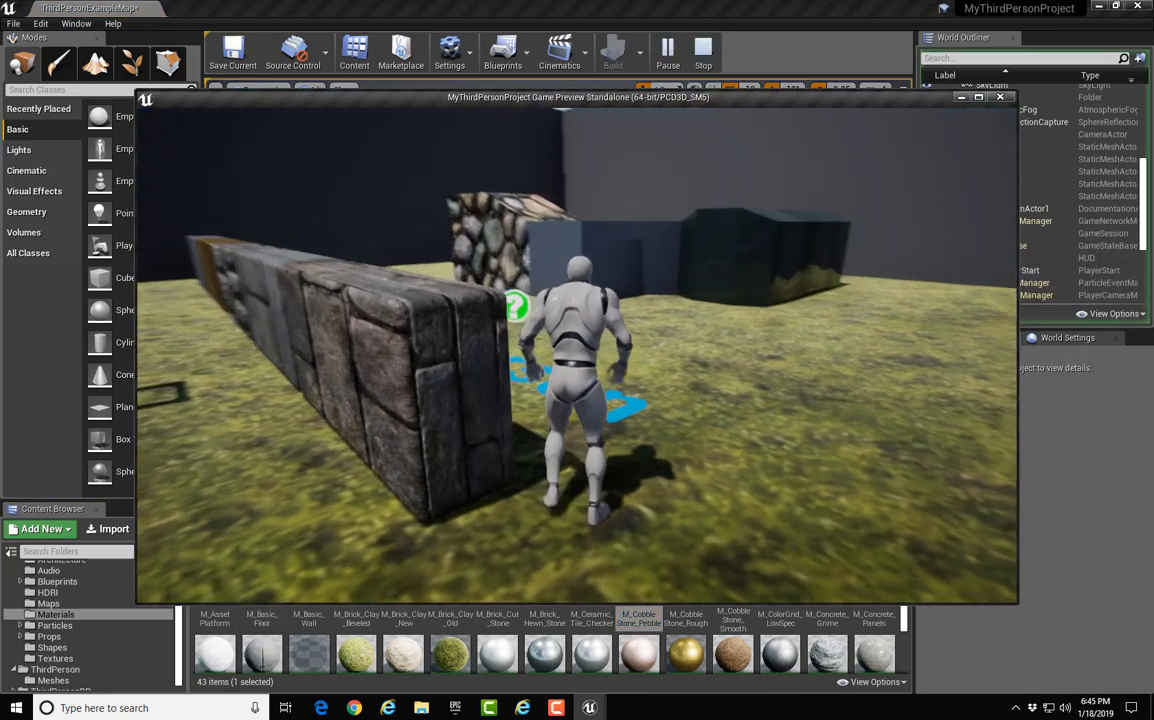
pyautogui.press('w')
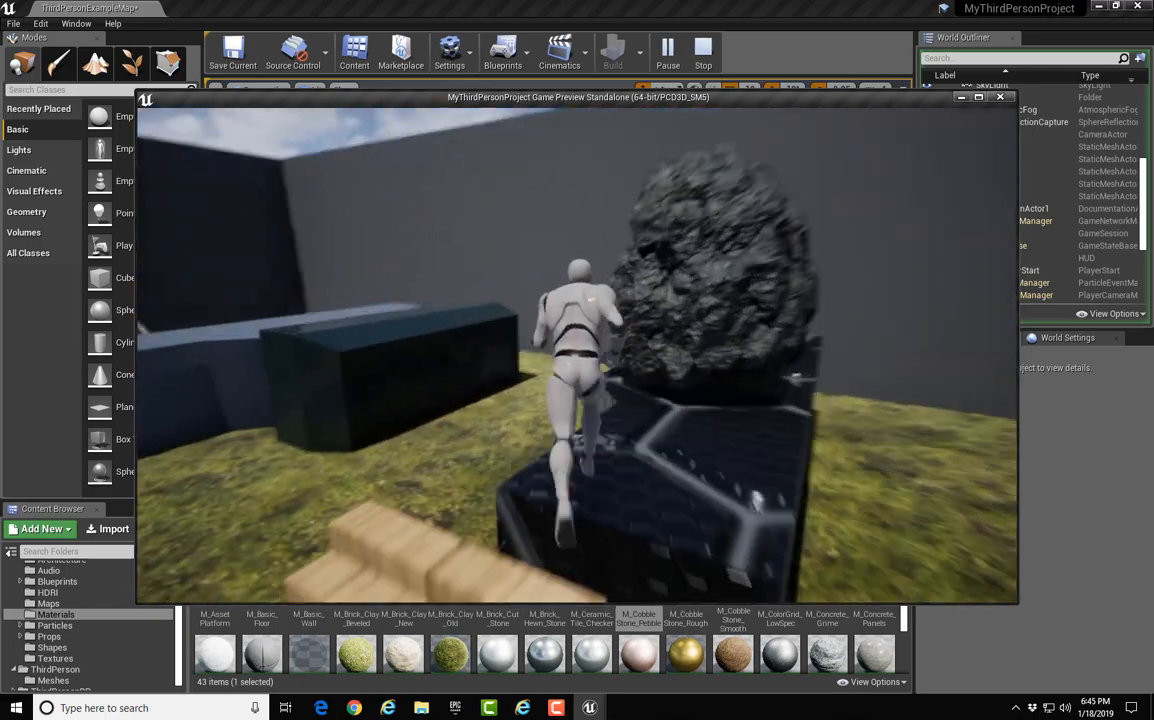
pyautogui.press('w')
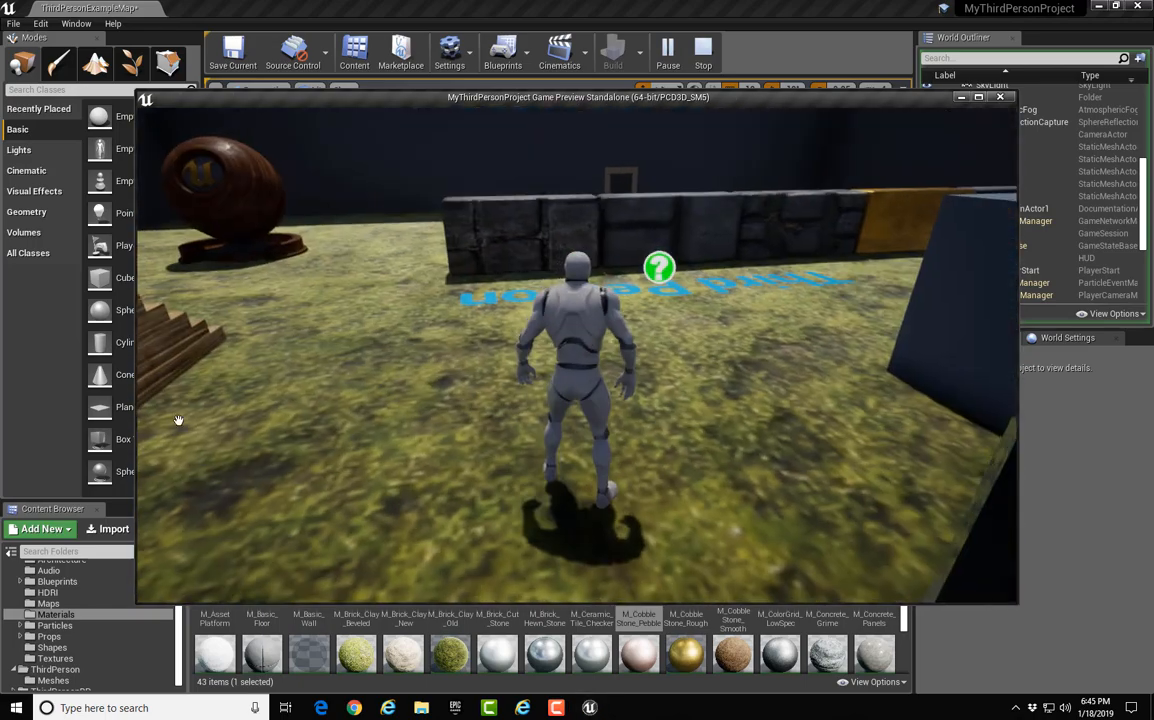
pyautogui.press('Escape')
# - Delete the blue "Third Person" text from the floor of the level
pyautogui.moveTo(560, 300); pyautogui.dragTo(459, 340, button='right')
pyautogui.press('s')
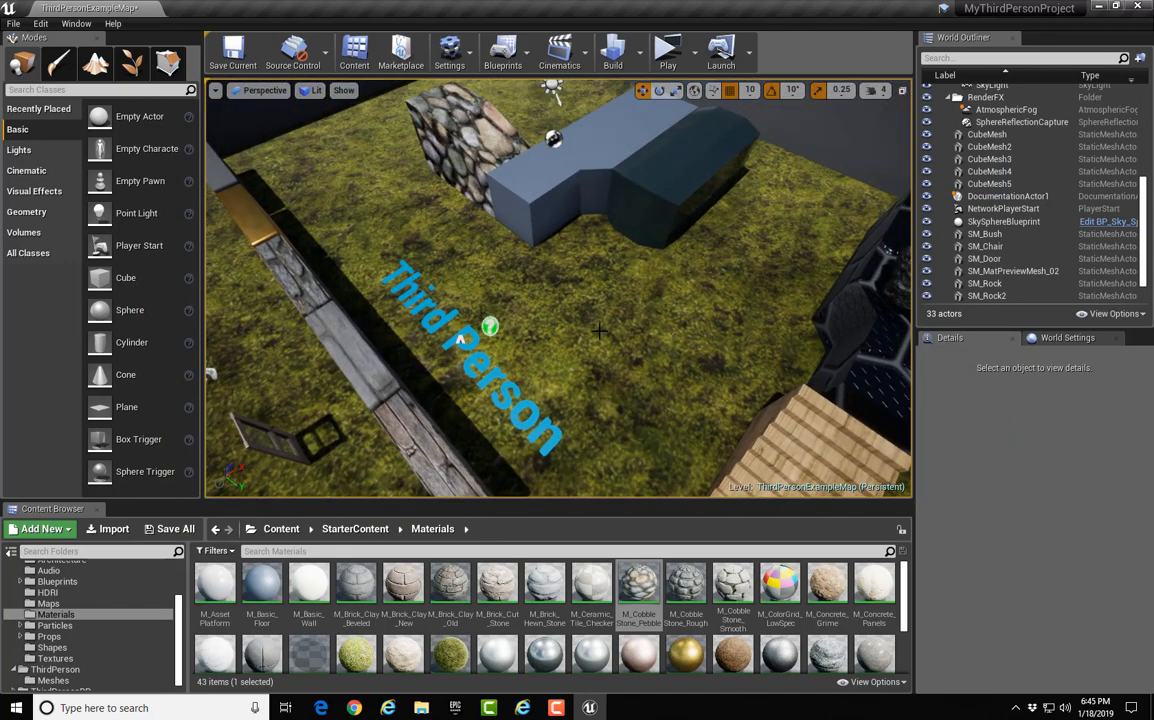
pyautogui.click(472, 341)
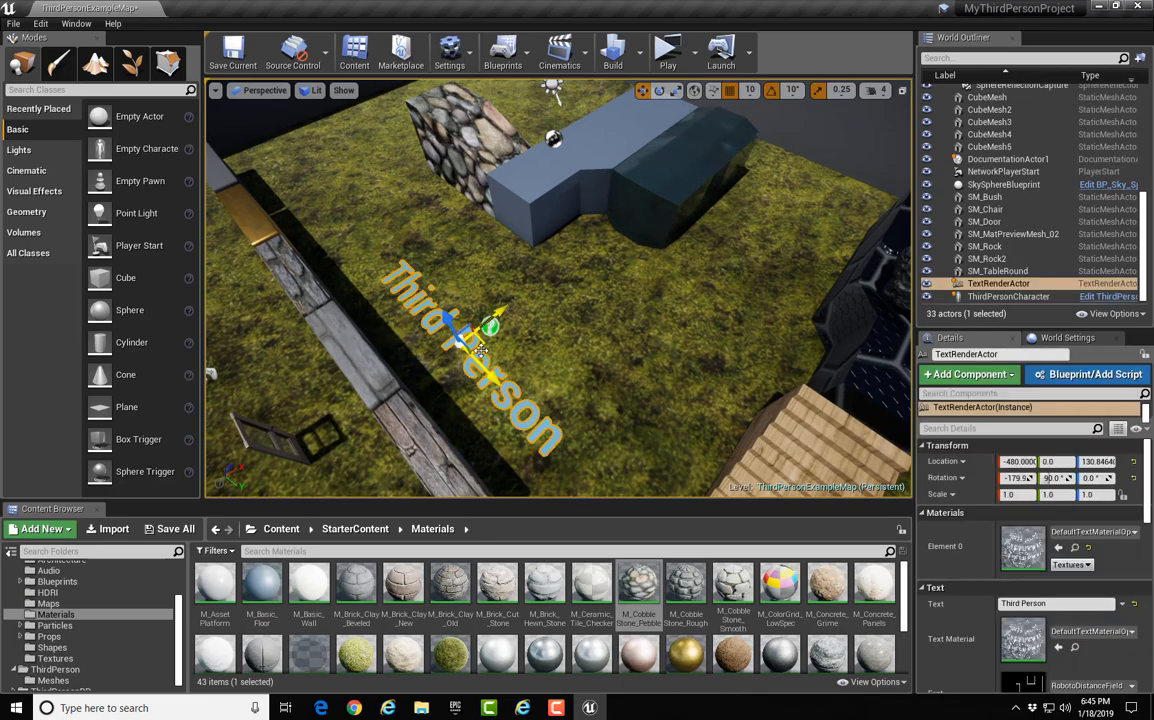
pyautogui.keyDown('alt'); pyautogui.moveTo(523, 395); pyautogui.dragTo(451, 246); pyautogui.keyUp('alt')
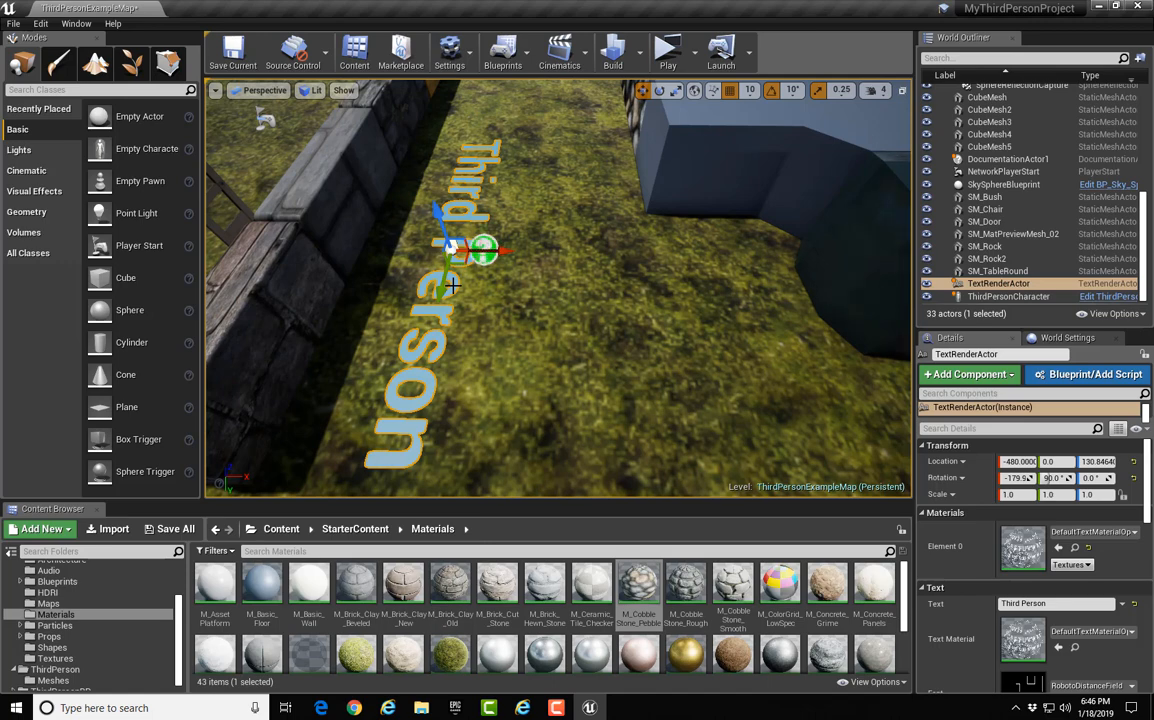
pyautogui.press('Delete')
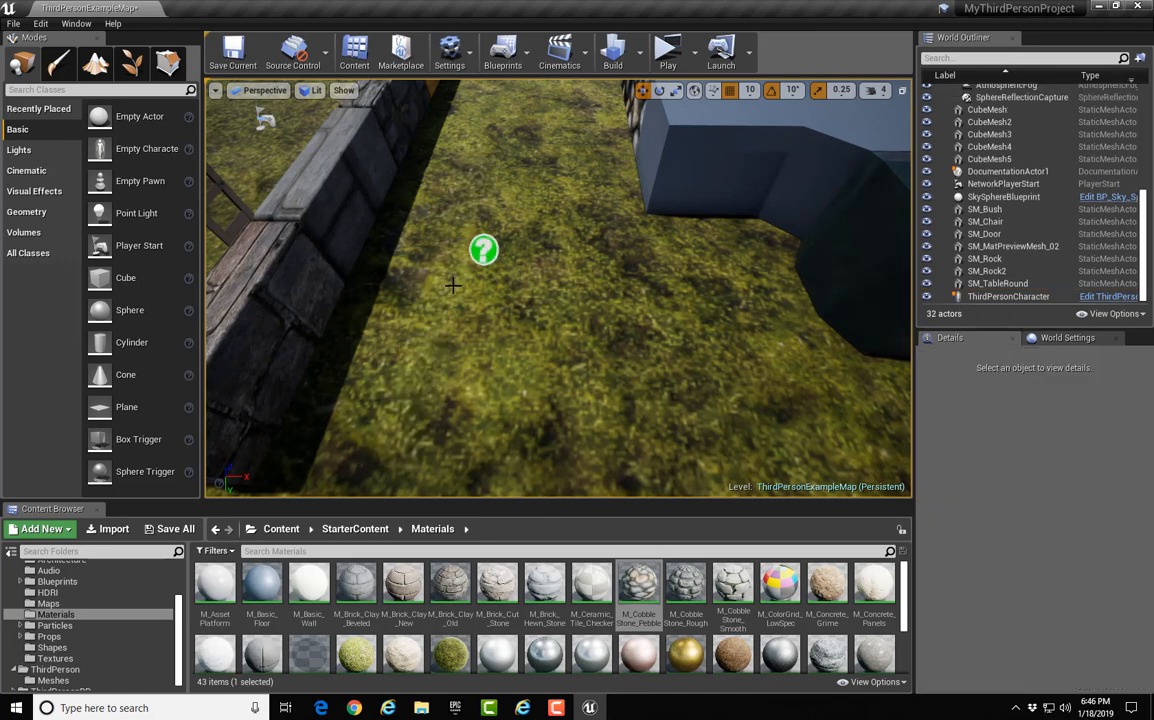
# - Select the green question-mark DocumentationActor1, check its help documentation link, and delete the actor
pyautogui.click(485, 248)
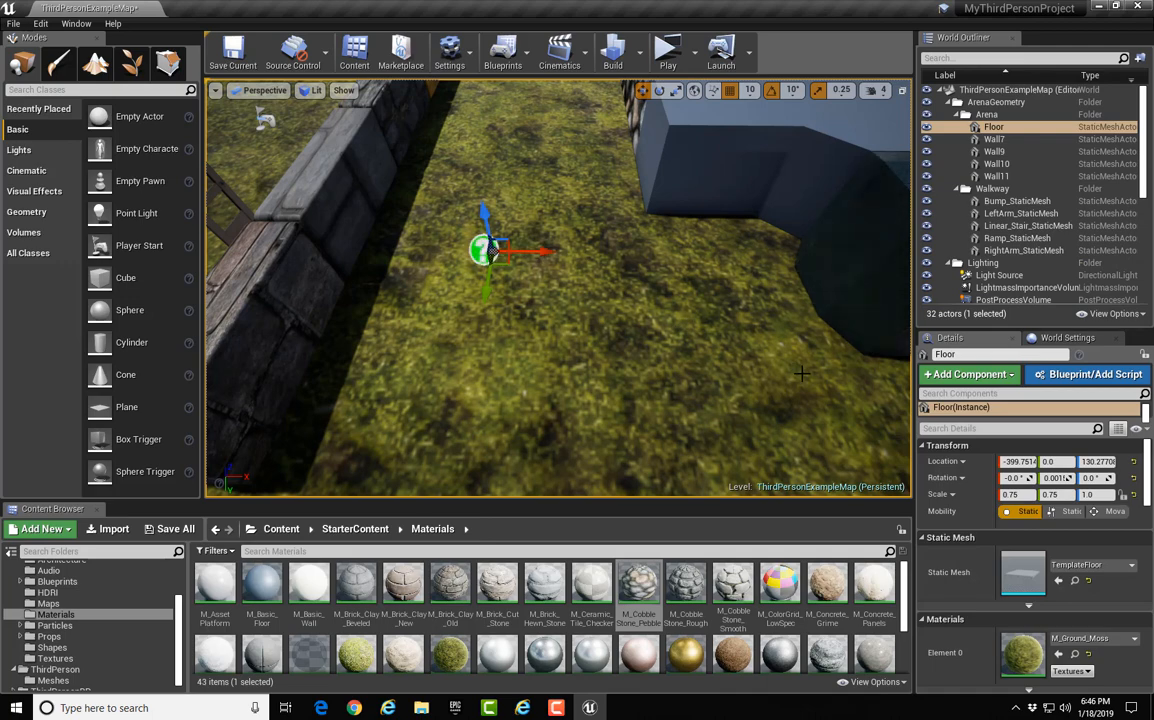
pyautogui.click(489, 247)
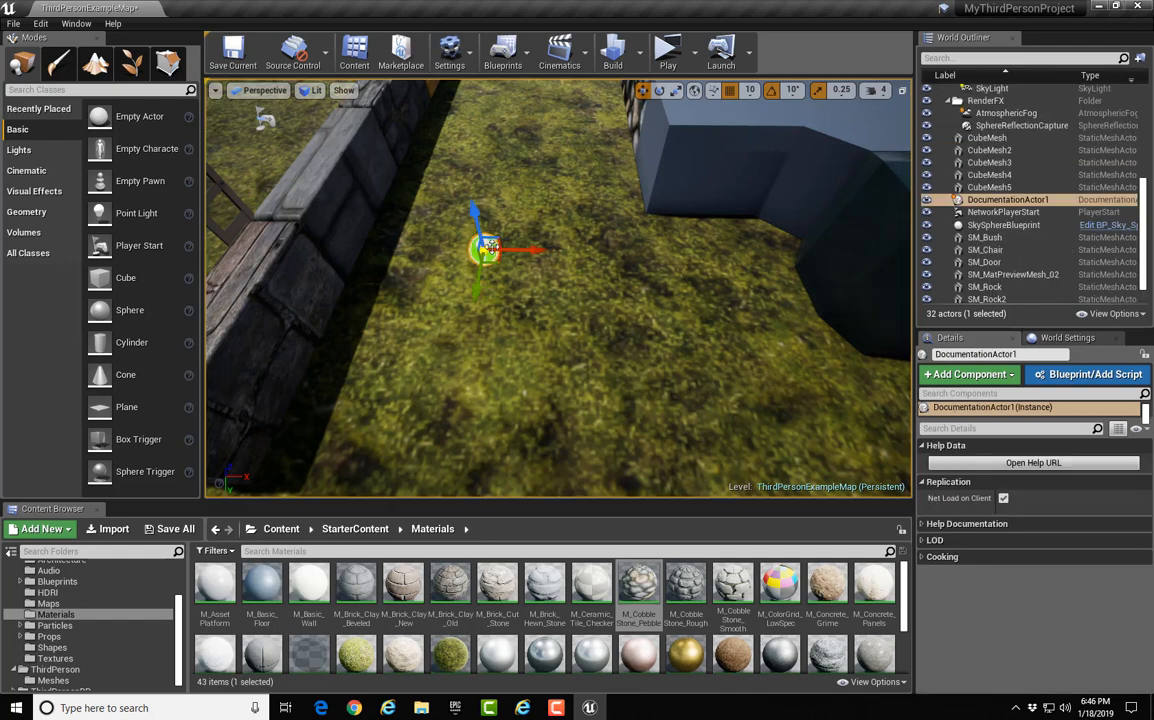
pyautogui.click(925, 524)
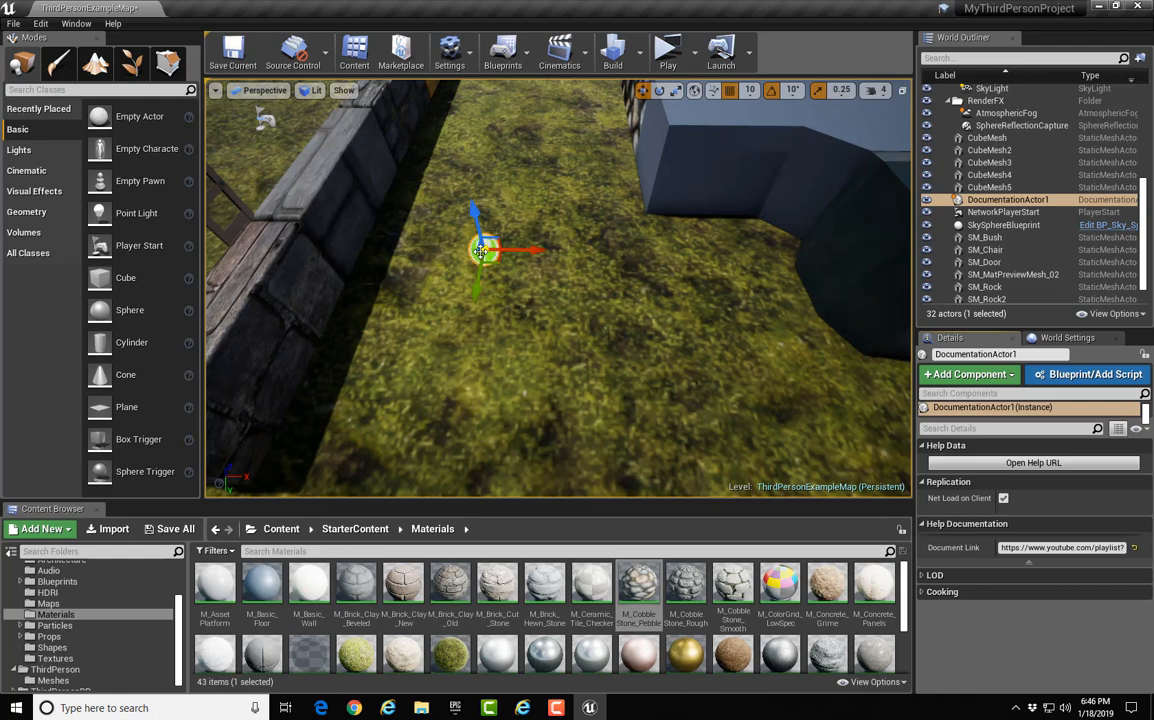
pyautogui.press('Delete')
# - Delete Wall7 behind the walkway and Wall11 beside the stairs from the arena
pyautogui.moveTo(487, 216); pyautogui.dragTo(471, 252, button='right')
pyautogui.click(493, 312)
pyautogui.moveTo(493, 312); pyautogui.dragTo(493, 313, button='right')
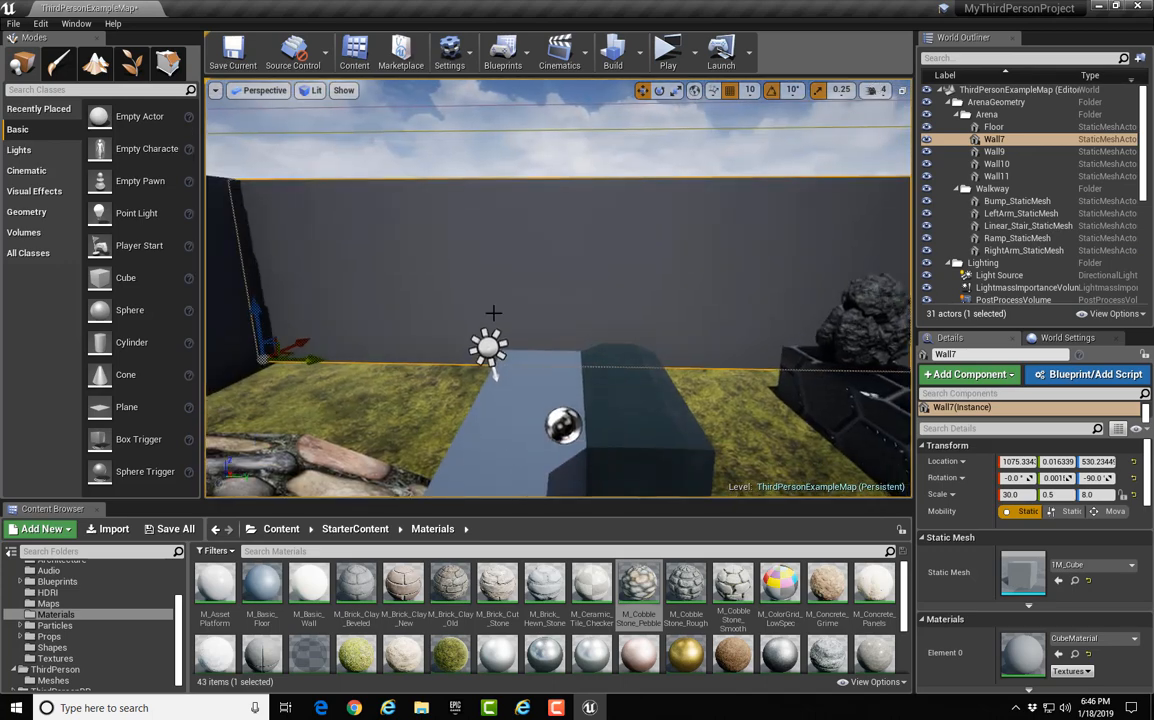
pyautogui.press('Delete')
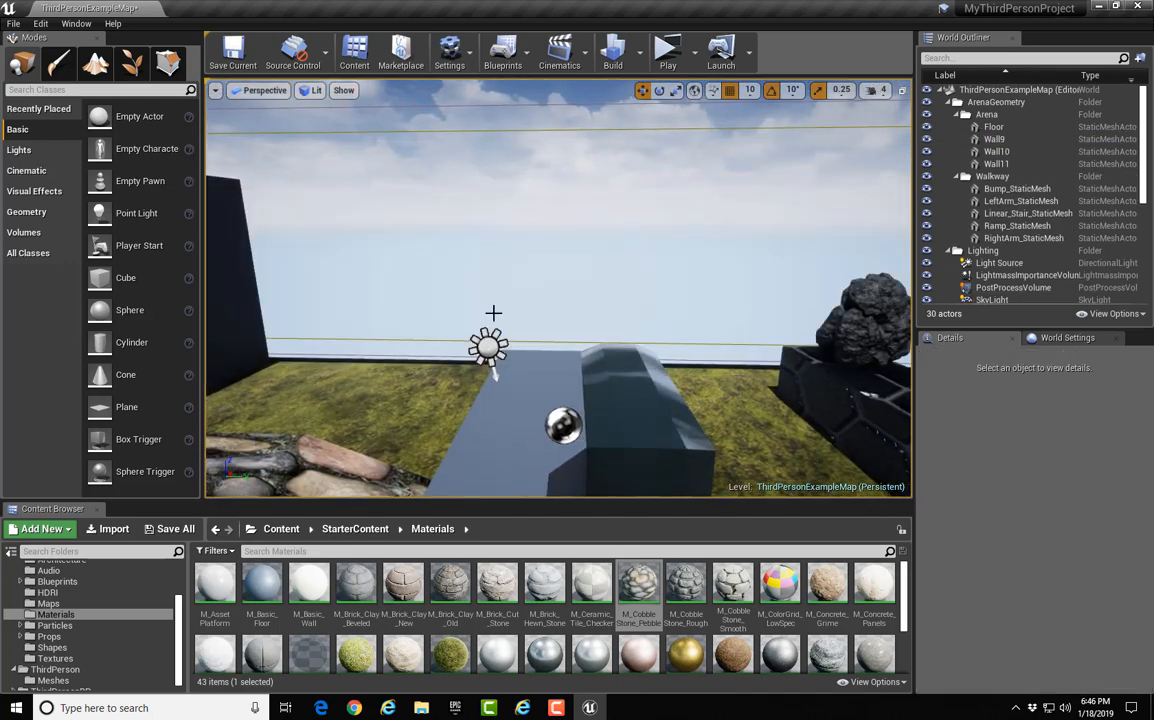
pyautogui.moveTo(710, 268); pyautogui.dragTo(710, 268, button='right')
pyautogui.click(799, 290)
pyautogui.press('Delete')
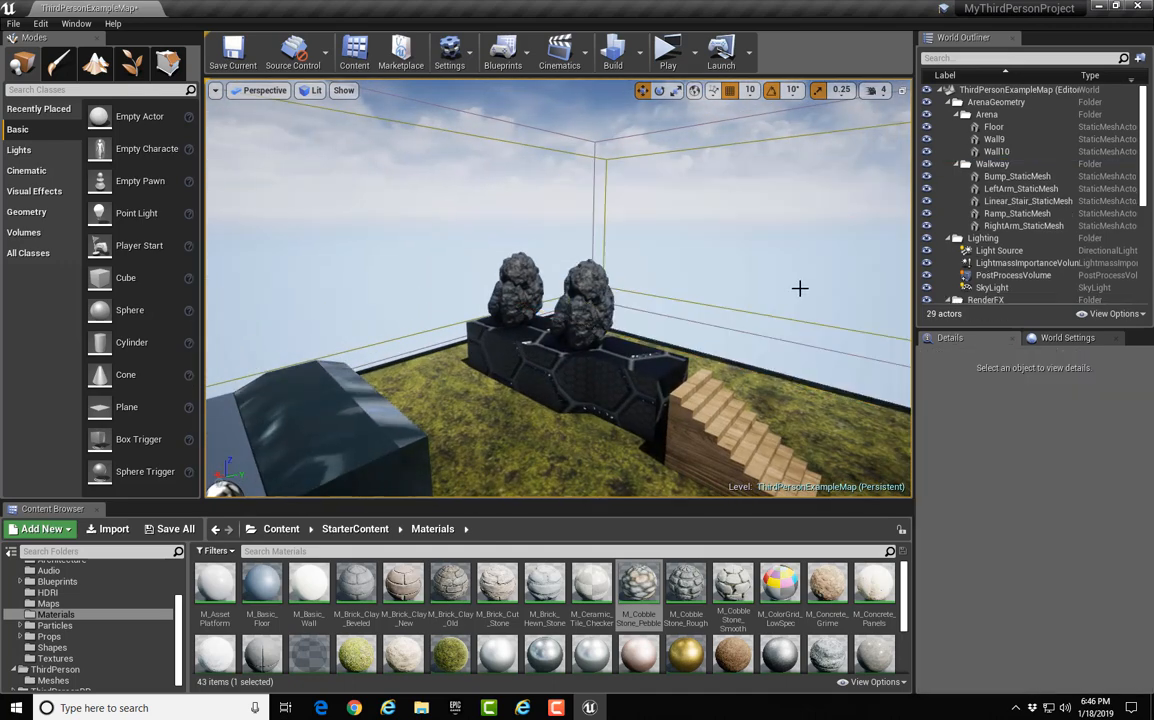
# - Delete the two remaining arena walls, Wall9 and Wall10
pyautogui.moveTo(801, 289); pyautogui.dragTo(801, 289, button='right')
pyautogui.moveTo(608, 281); pyautogui.dragTo(575, 258, button='right')
pyautogui.click(575, 258)
pyautogui.press('Delete')
pyautogui.moveTo(507, 314); pyautogui.dragTo(608, 302, button='right')
pyautogui.click(700, 166)
pyautogui.press('Delete')
pyautogui.click(608, 302)
# - Select the LightmassImportanceVolume outline and the SkySphereBlueprint in turn to examine what surrounds the open level
pyautogui.moveTo(485, 339); pyautogui.dragTo(485, 339, button='right')
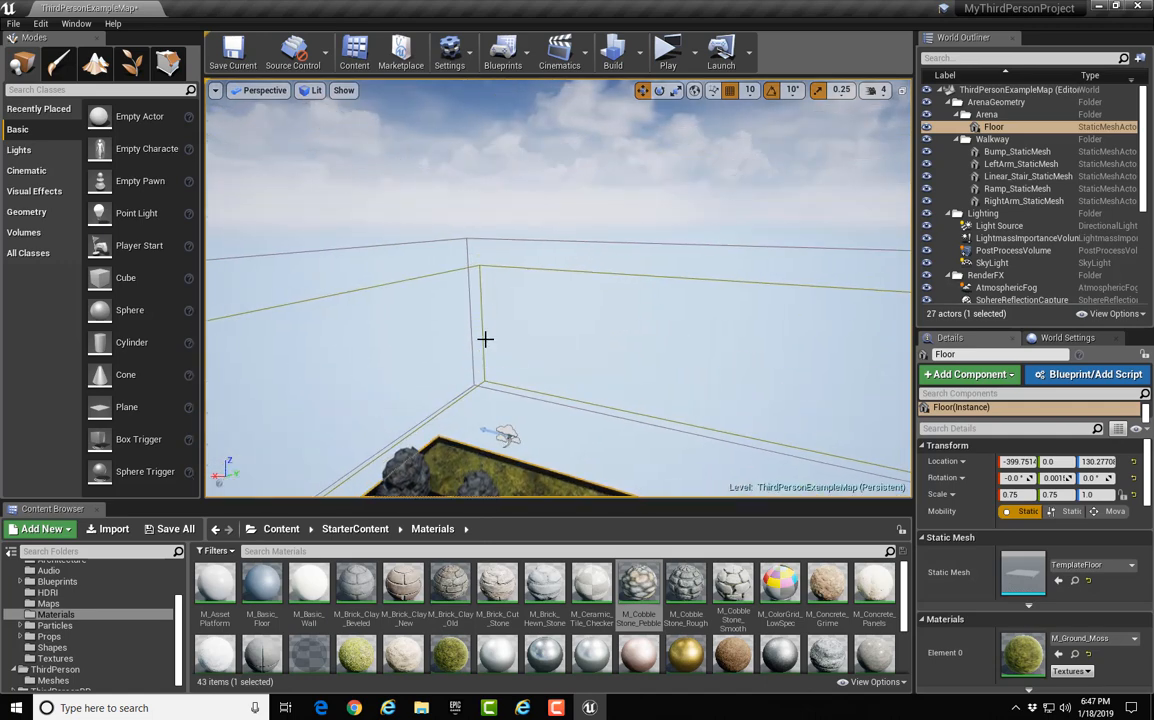
pyautogui.click(463, 269)
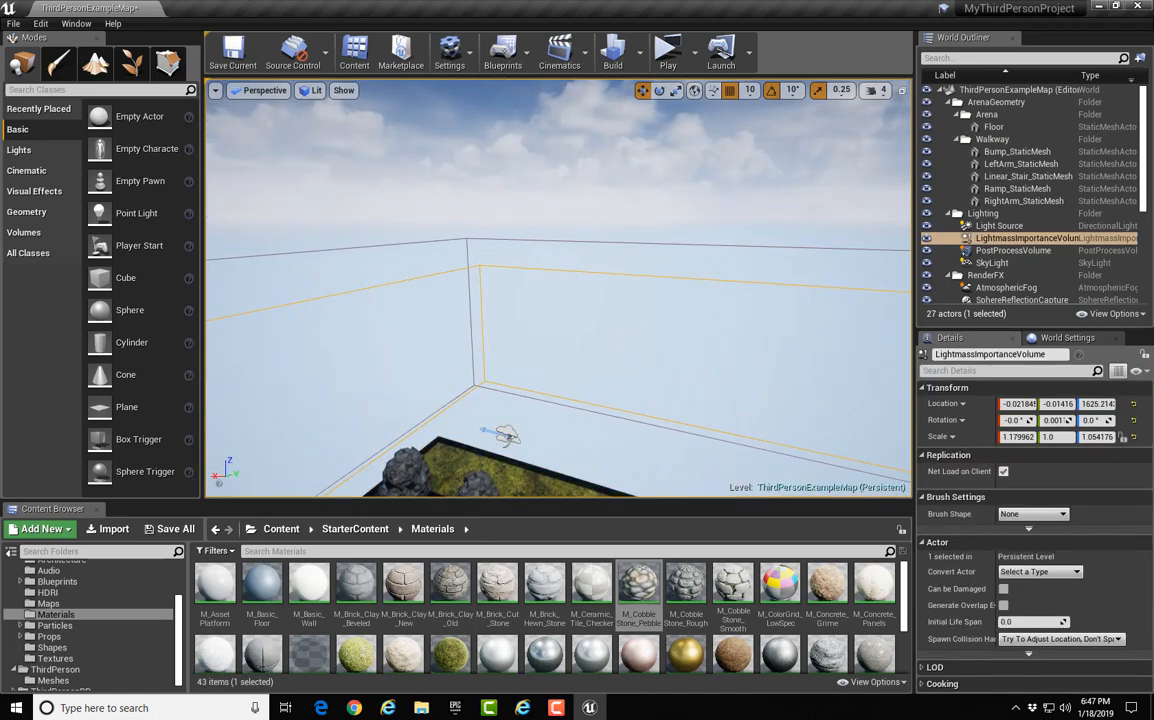
pyautogui.rightClick(489, 348)
pyautogui.click(444, 284)
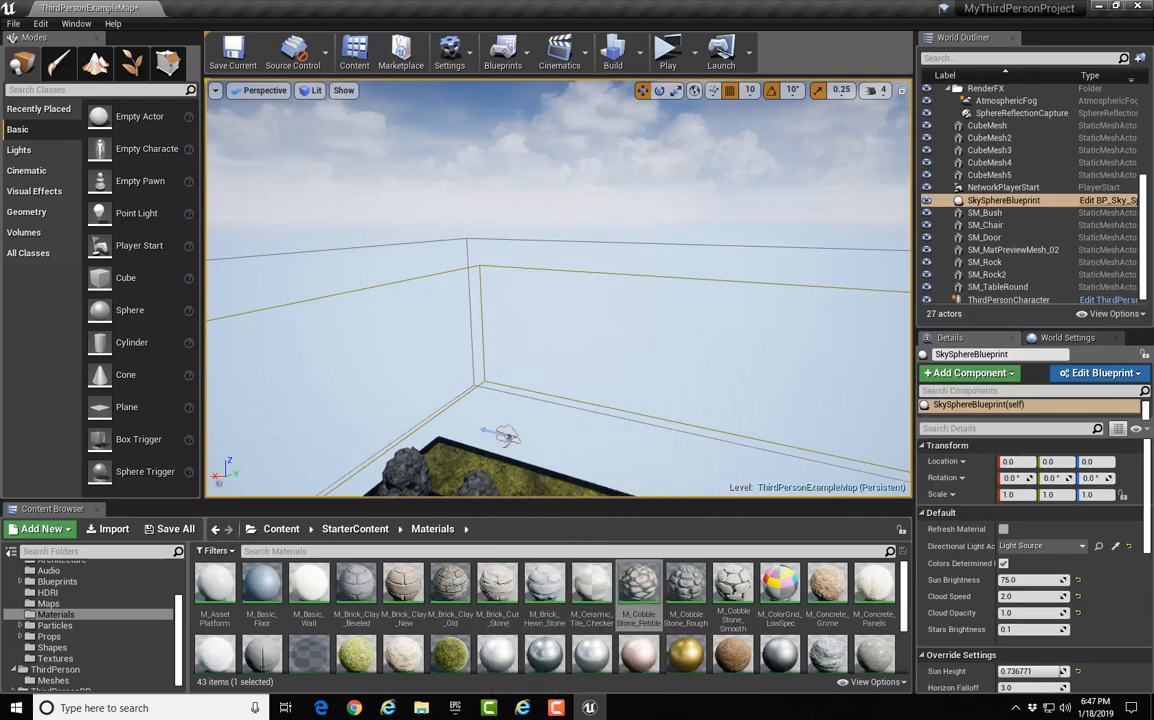
pyautogui.moveTo(494, 474); pyautogui.dragTo(494, 497, button='right')
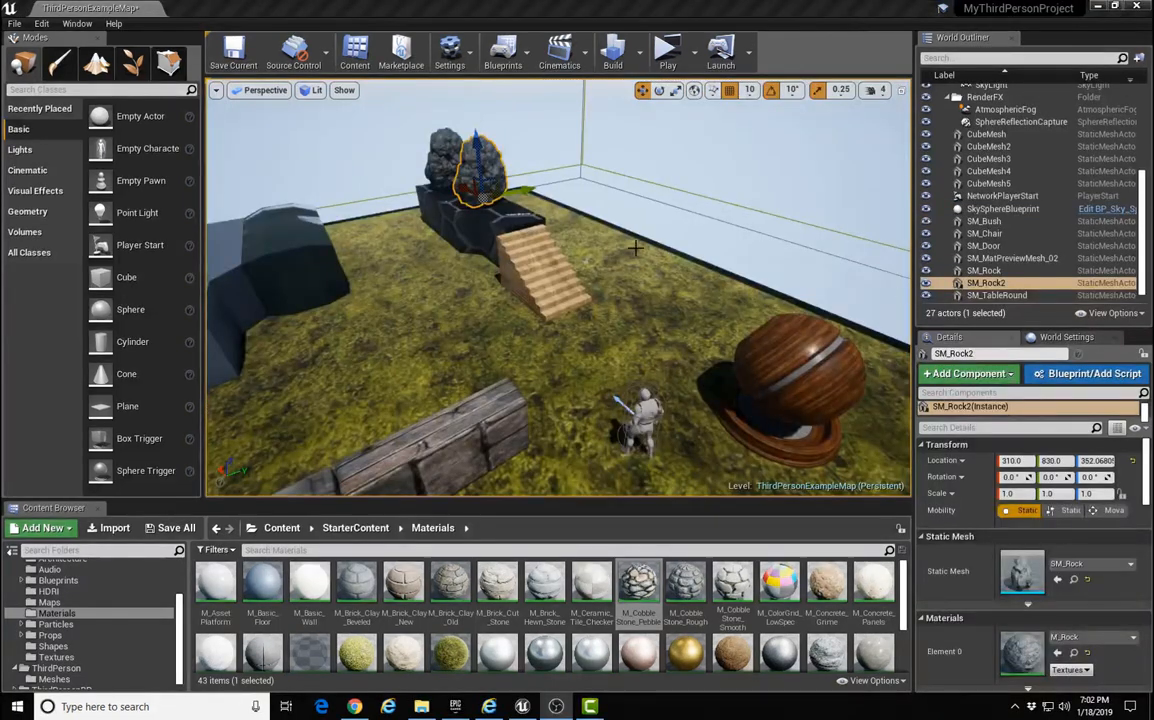
# - Save all unsaved changes to the level and project
pyautogui.moveTo(636, 248); pyautogui.dragTo(675, 201, button='right')
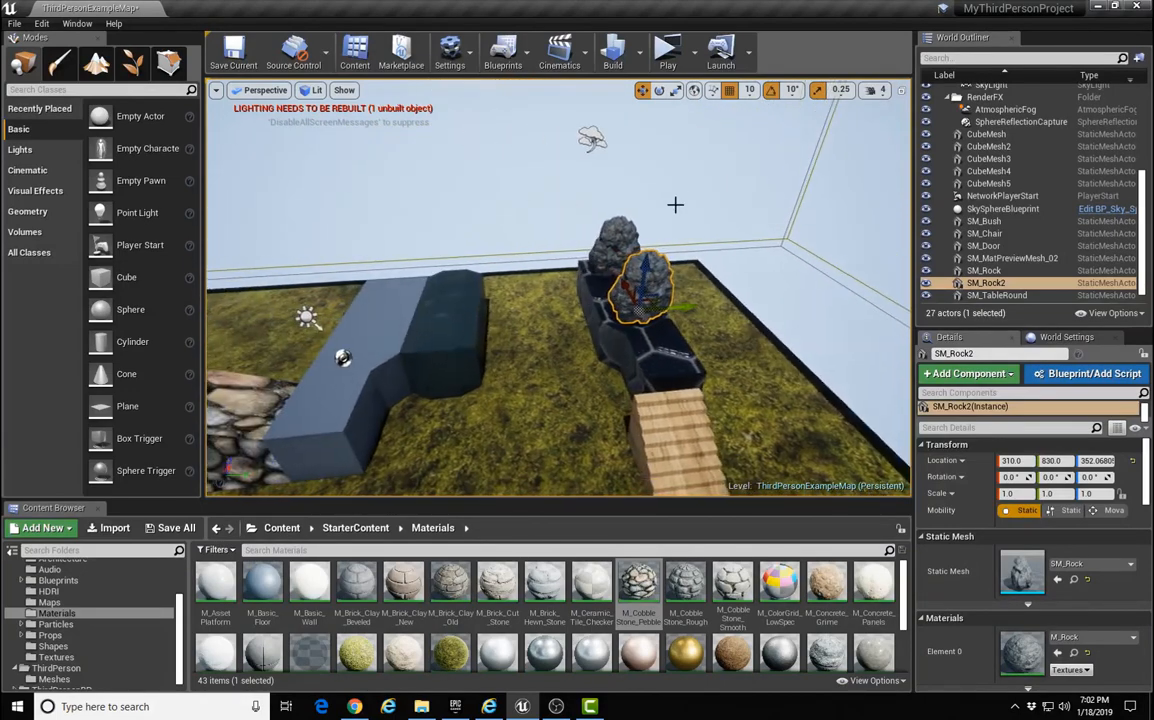
pyautogui.click(17, 23)
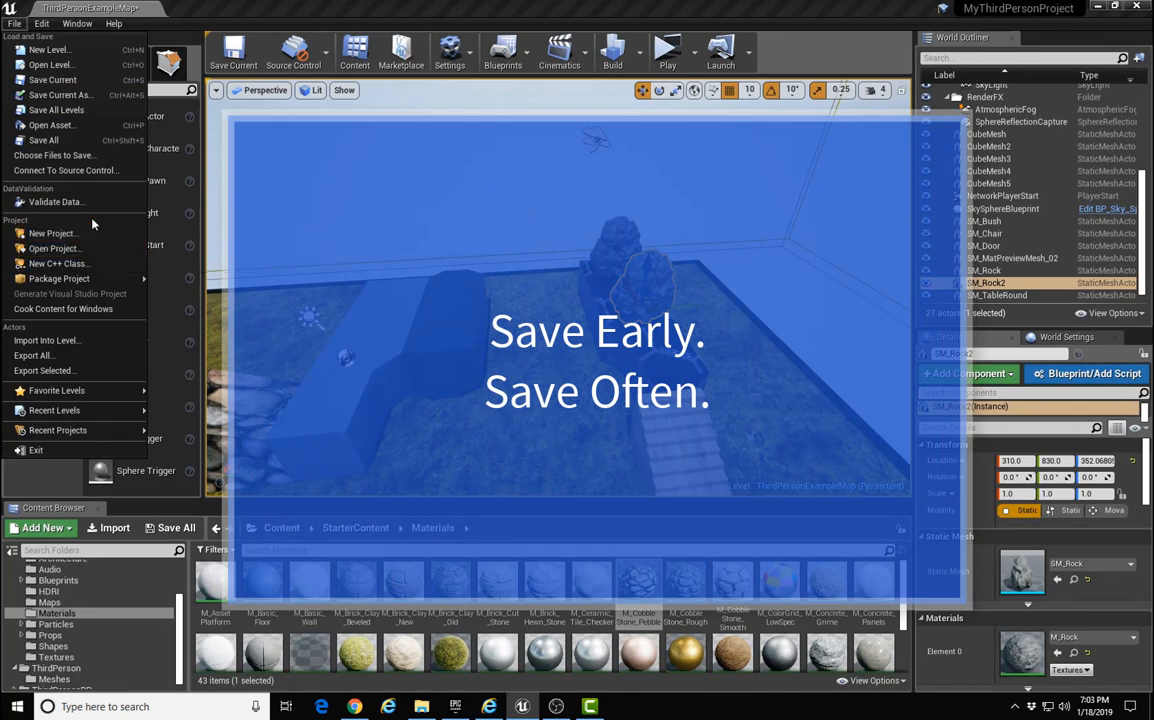
pyautogui.click(125, 145)
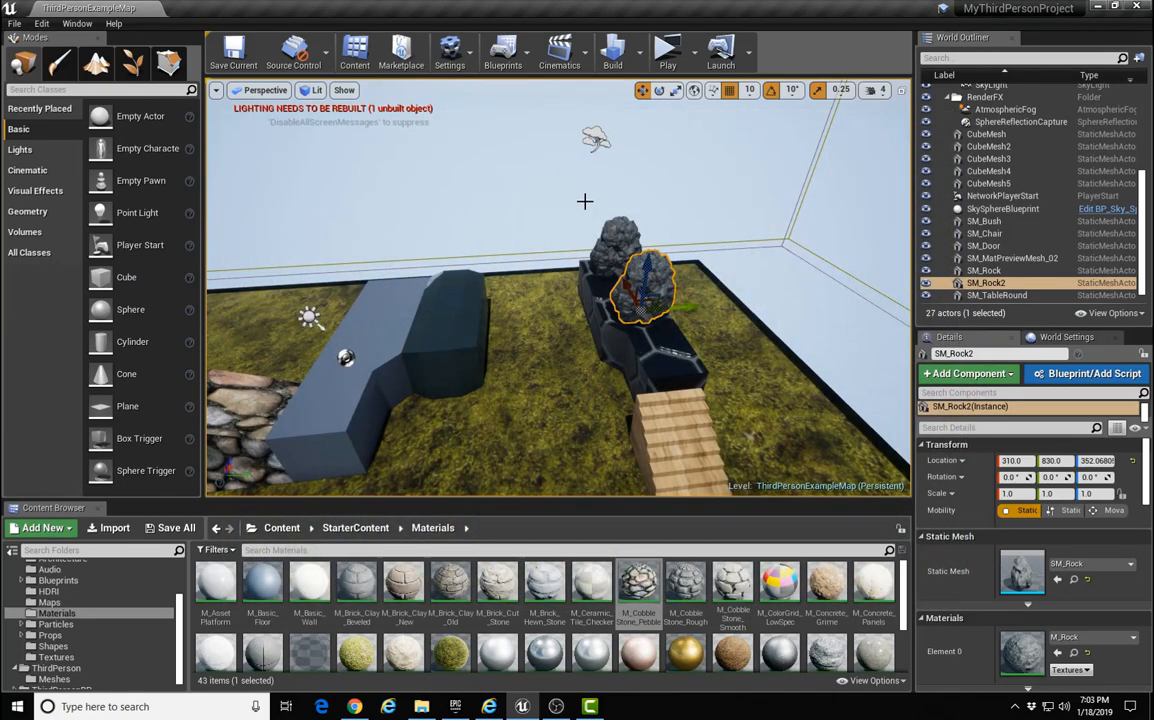
# - Play-test the level in the standalone game preview, running and jumping along the stone wall and over to the wooden material preview ball
pyautogui.moveTo(560, 290); pyautogui.dragTo(770, 414, button='right')
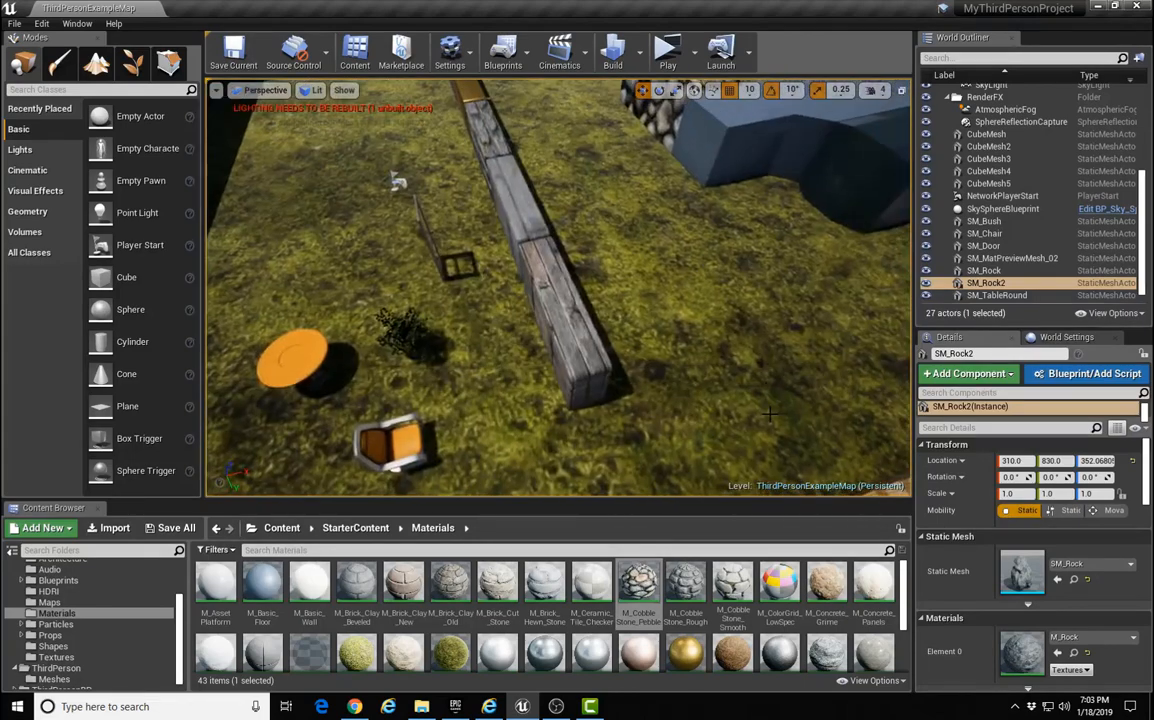
pyautogui.click(577, 349)
pyautogui.moveTo(636, 301); pyautogui.dragTo(618, 320, button='right')
pyautogui.click(667, 50)
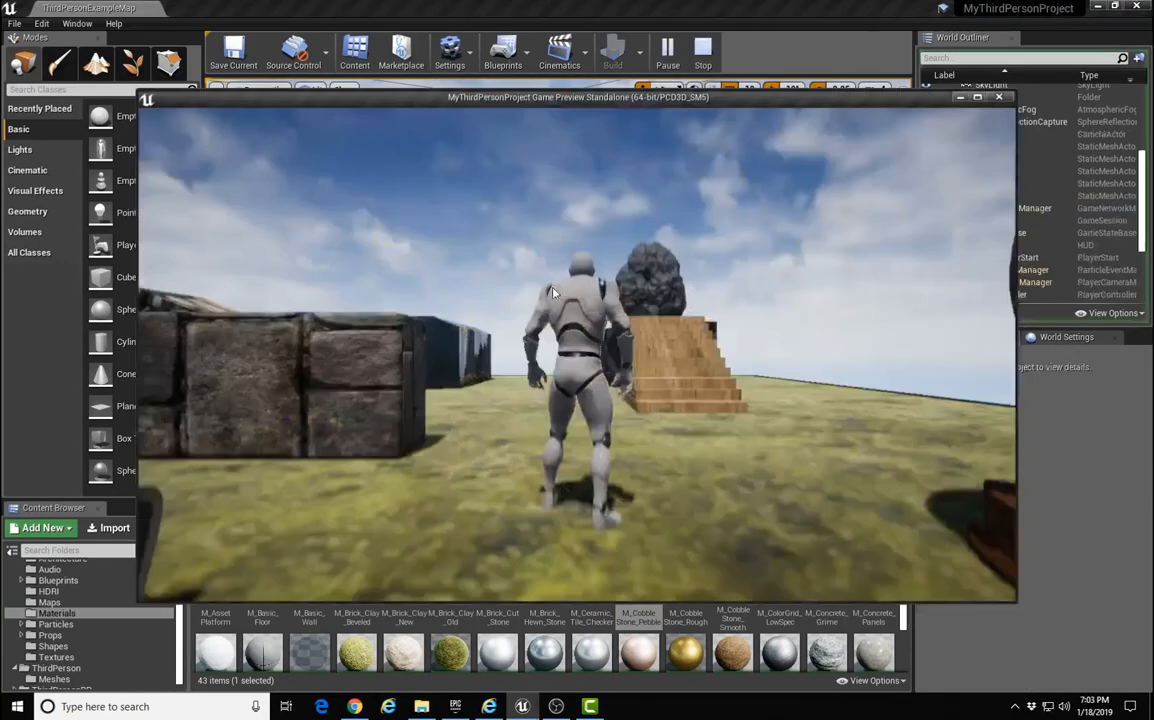
pyautogui.press('w')
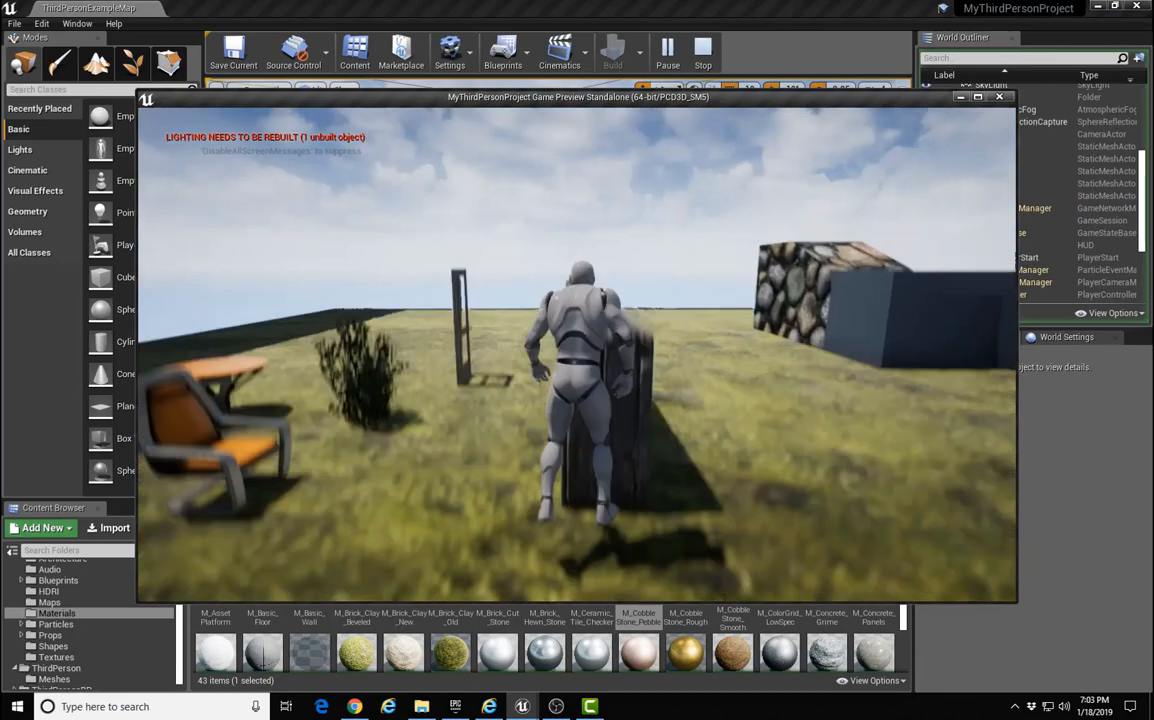
pyautogui.press('space')
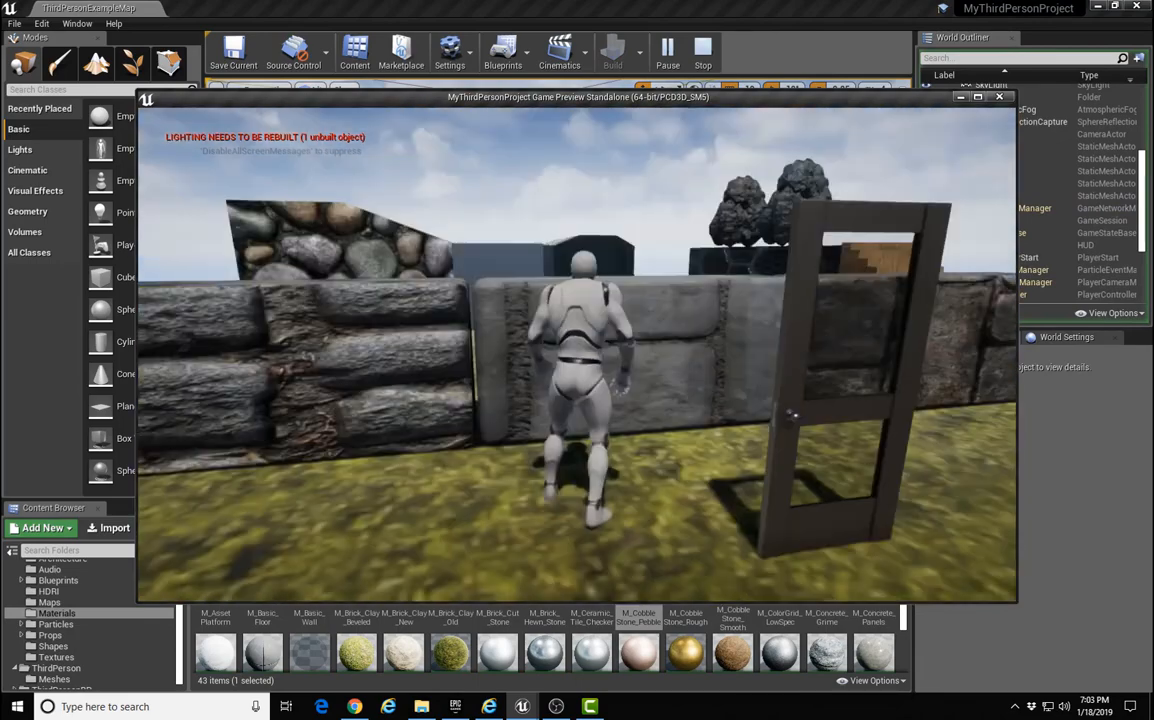
pyautogui.press('space')
pyautogui.press('w')
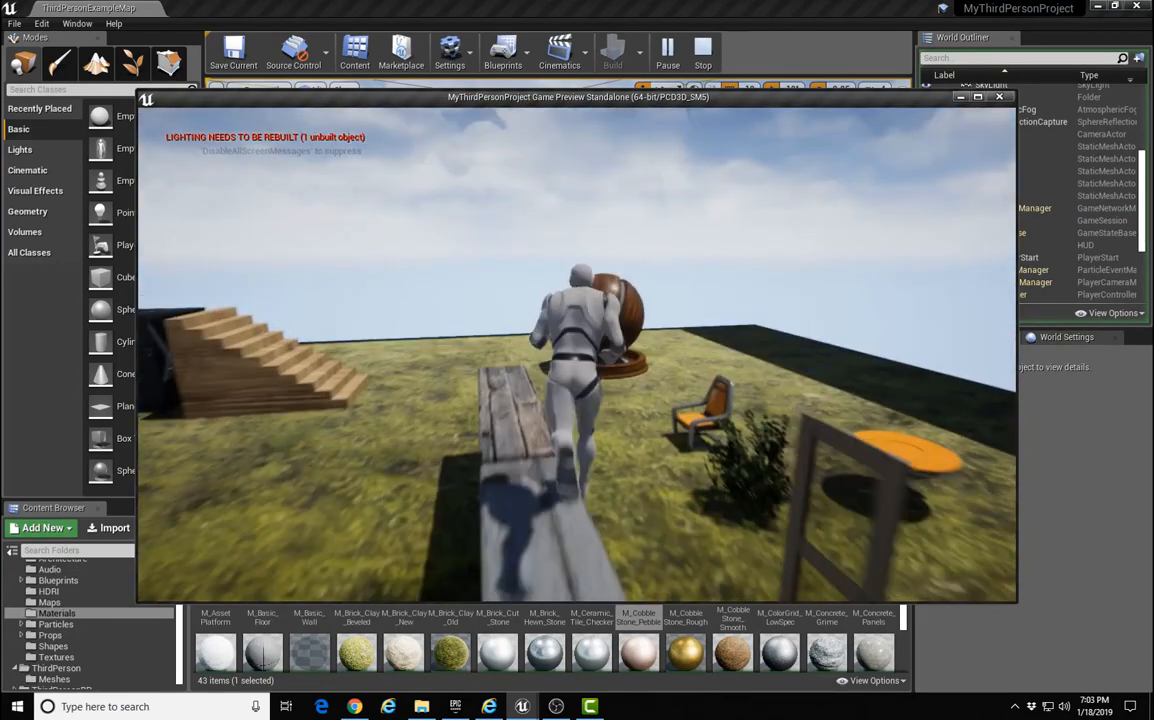
pyautogui.press('w')
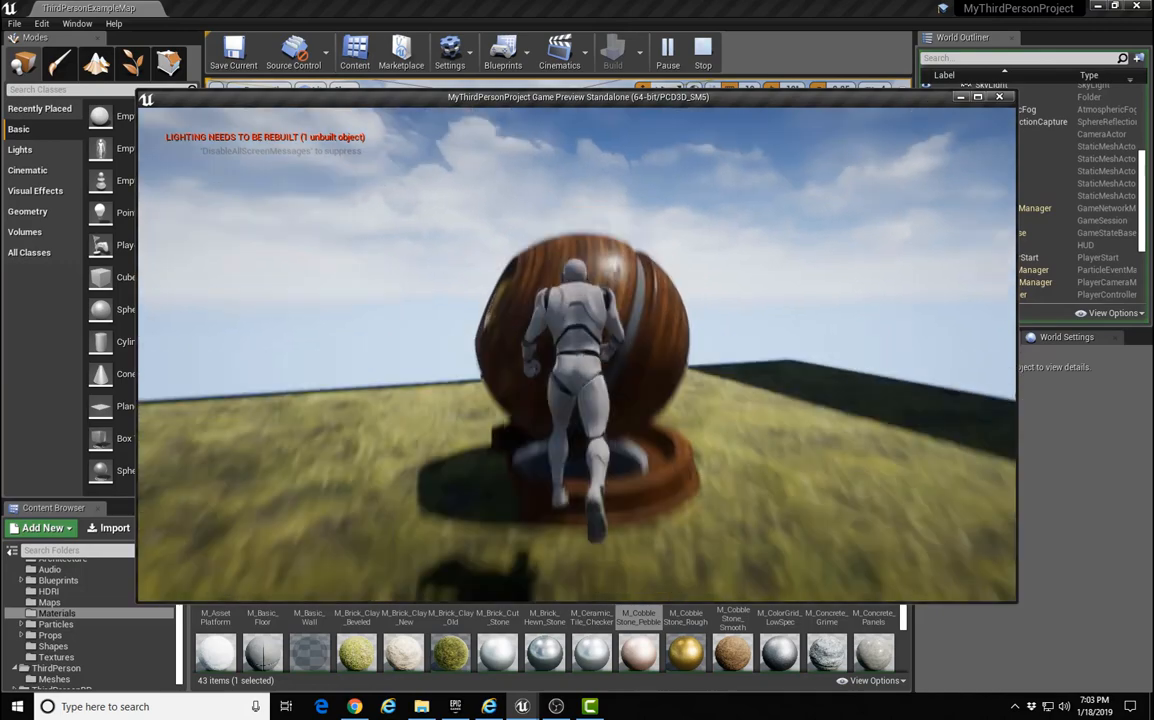
pyautogui.press('space')
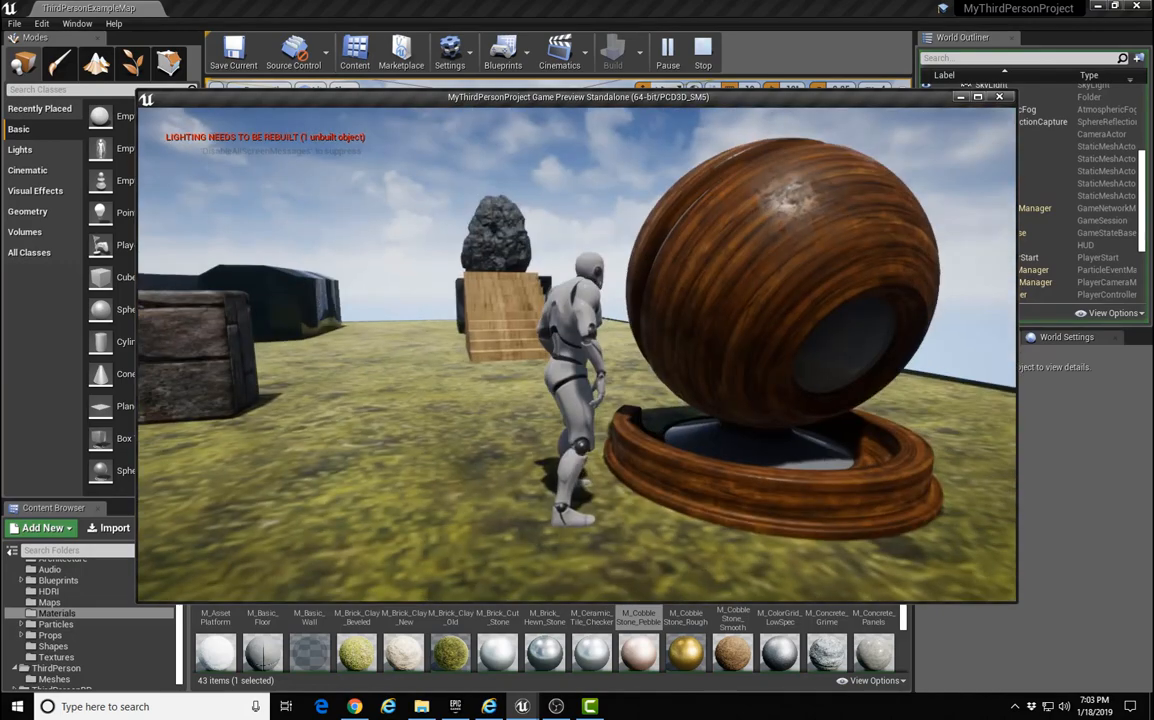